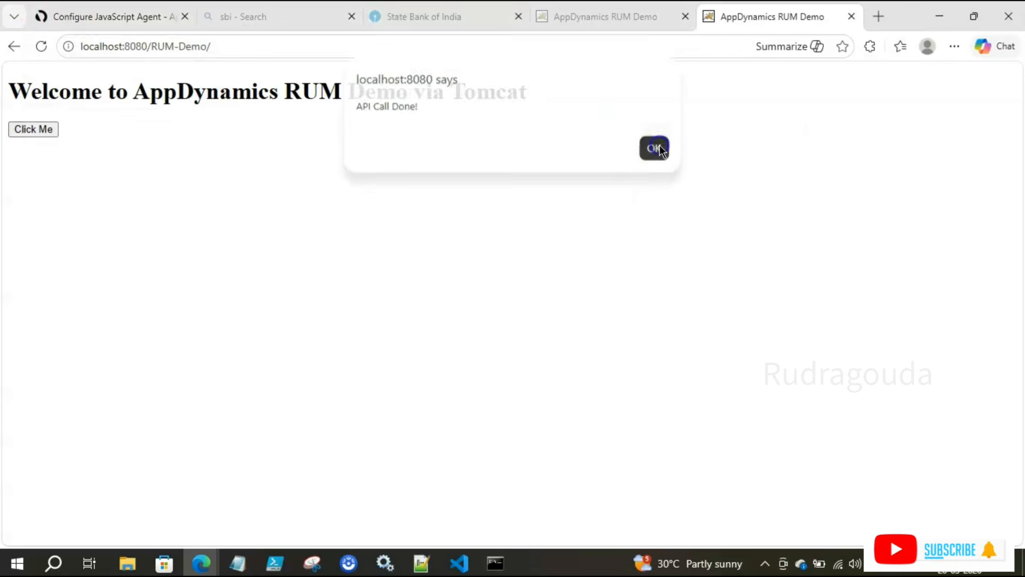
Step: Go Home and list the Browser Apps, where RUM_Test shows 7 requests at 426 ms
{"action": "left_click", "coordinate": [106, 16]}
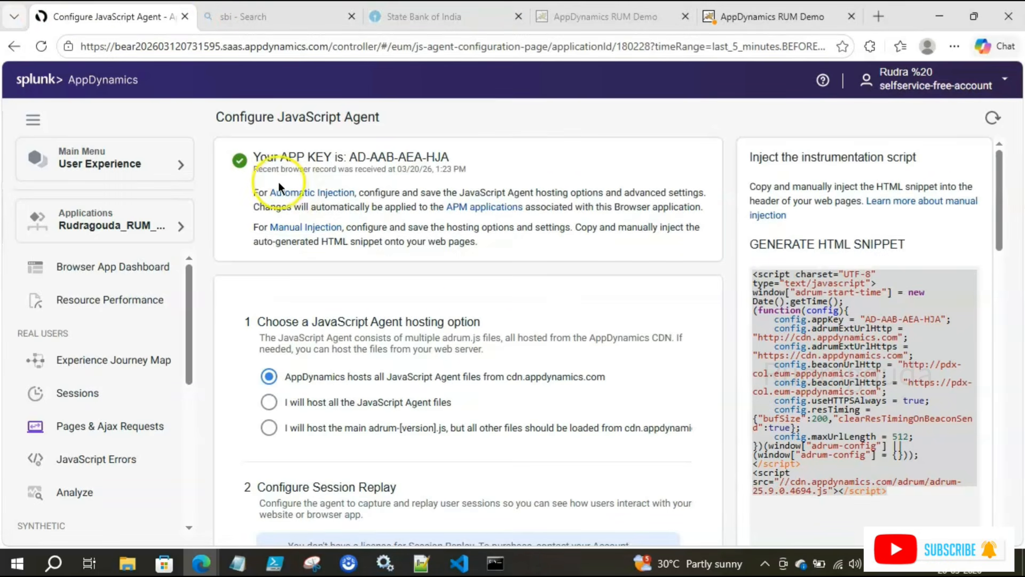
{"action": "scroll", "coordinate": [468, 402], "scroll_direction": "down", "scroll_amount": 15}
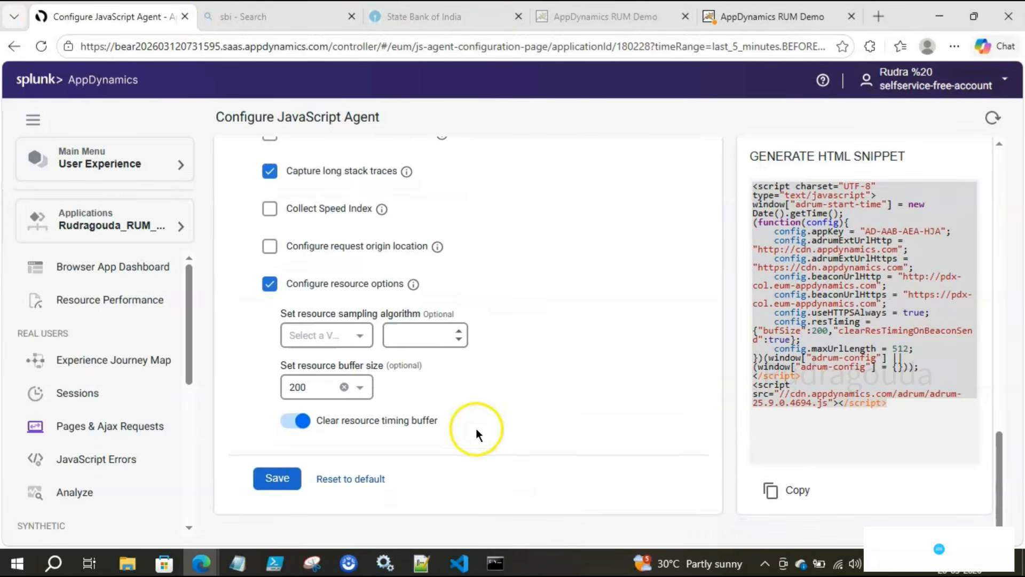
{"action": "left_click", "coordinate": [89, 82]}
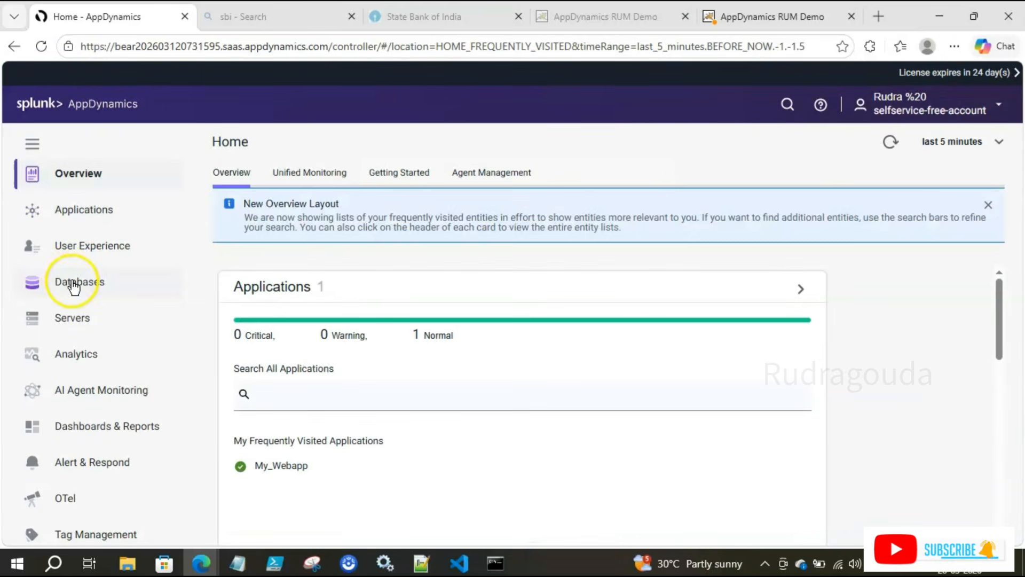
{"action": "left_click", "coordinate": [76, 255]}
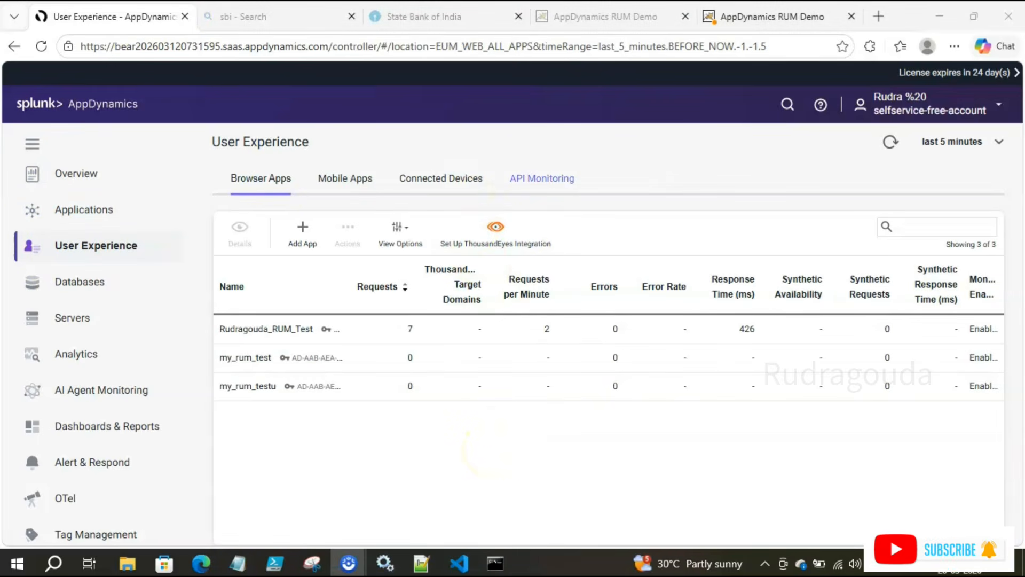
{"action": "left_click_drag", "start_coordinate": [206, 350], "coordinate": [469, 410]}
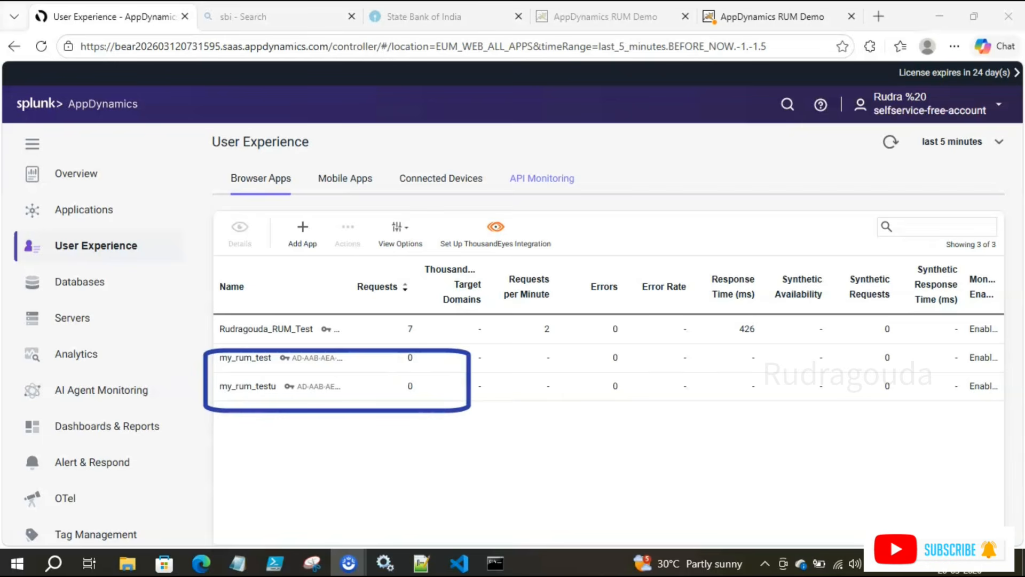
{"action": "key", "text": "Escape"}
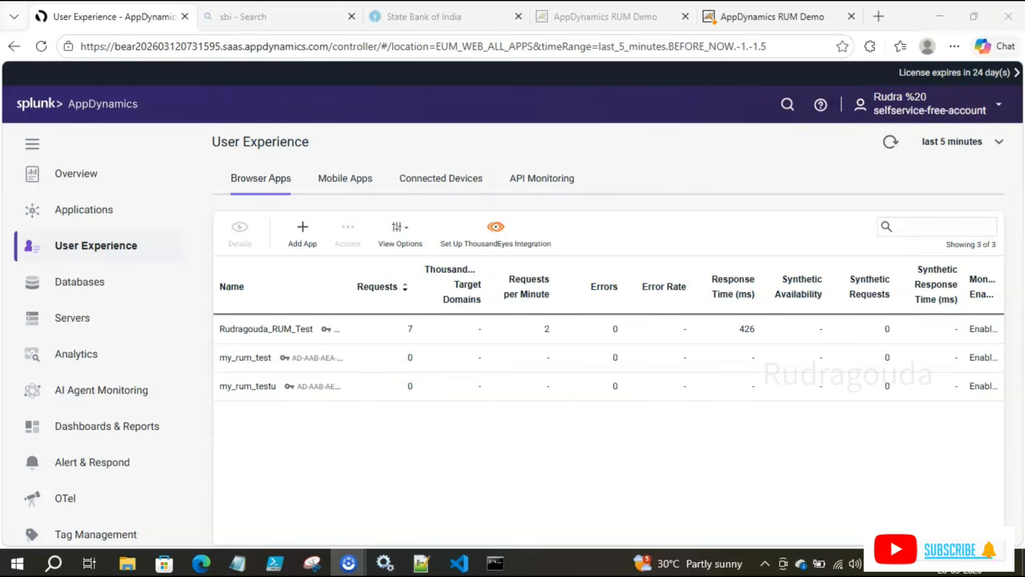
{"action": "mouse_move", "coordinate": [202, 302]}
{"action": "left_mouse_down"}
{"action": "mouse_move", "coordinate": [247, 327]}
{"action": "mouse_move", "coordinate": [370, 346]}
{"action": "left_mouse_up"}
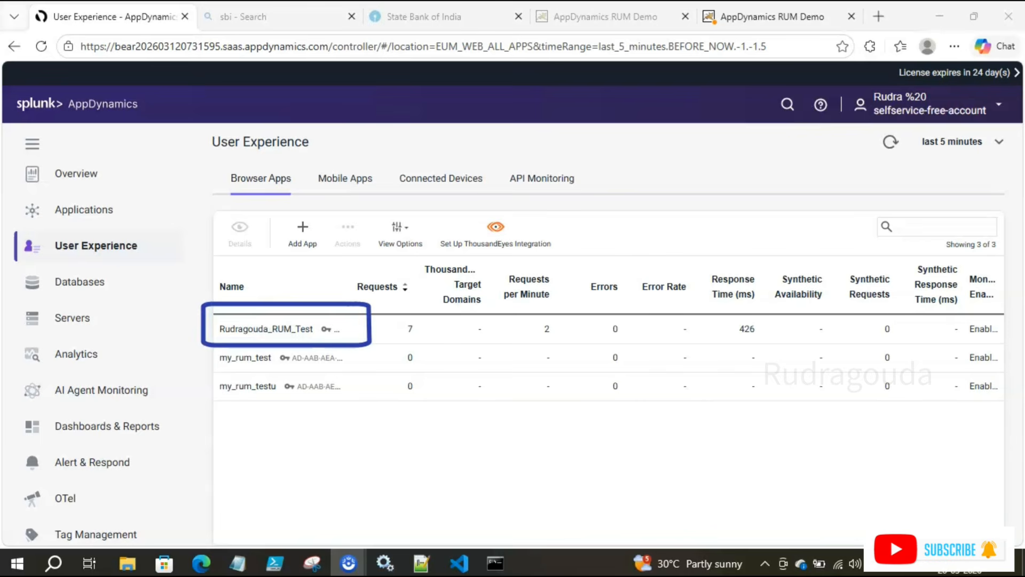
{"action": "key", "text": "Escape"}
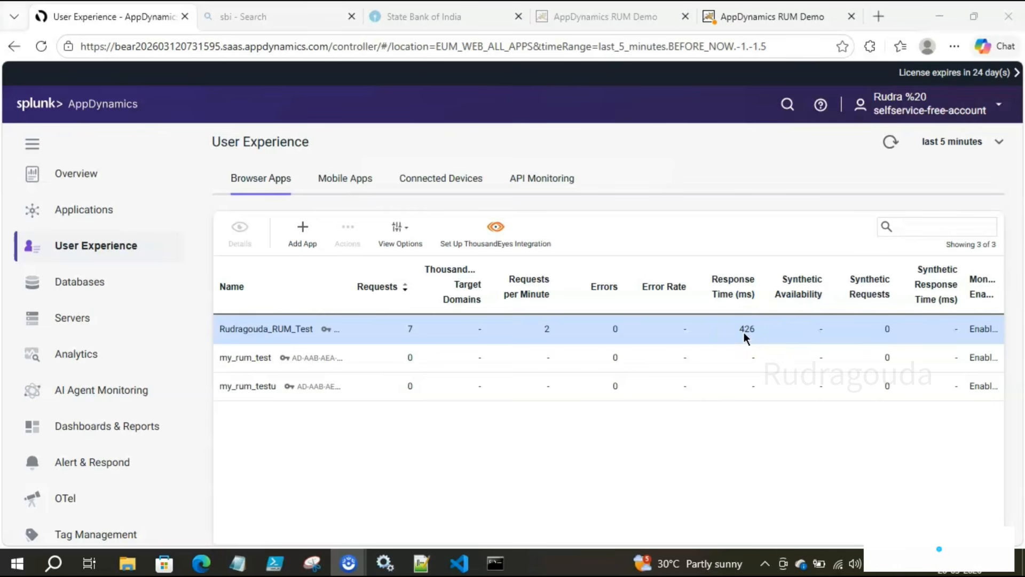
Step: Dismiss the demo page's alert and load the Tomcat home page at localhost:8080 in a new tab
{"action": "left_click", "coordinate": [758, 17]}
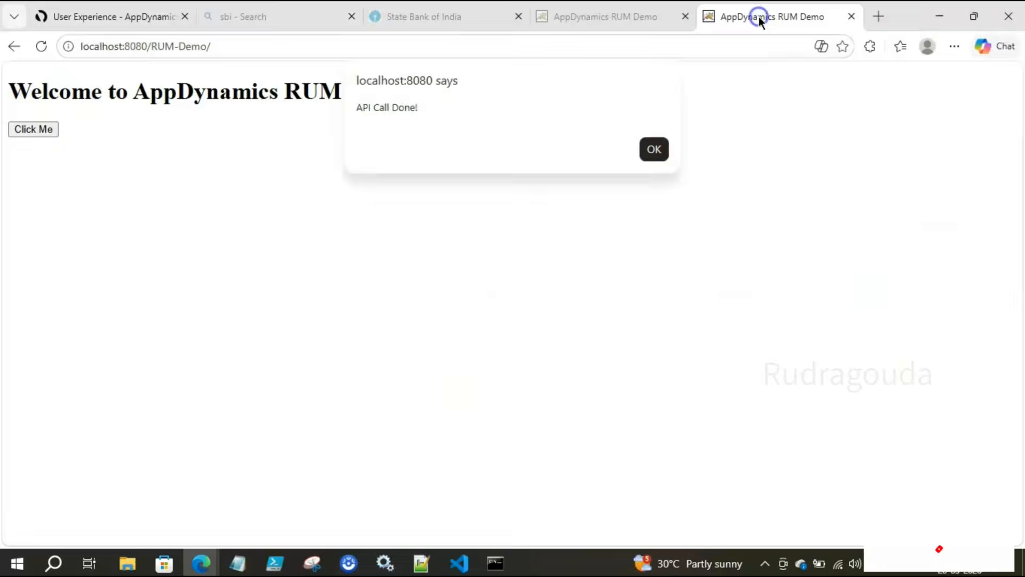
{"action": "left_click", "coordinate": [654, 149]}
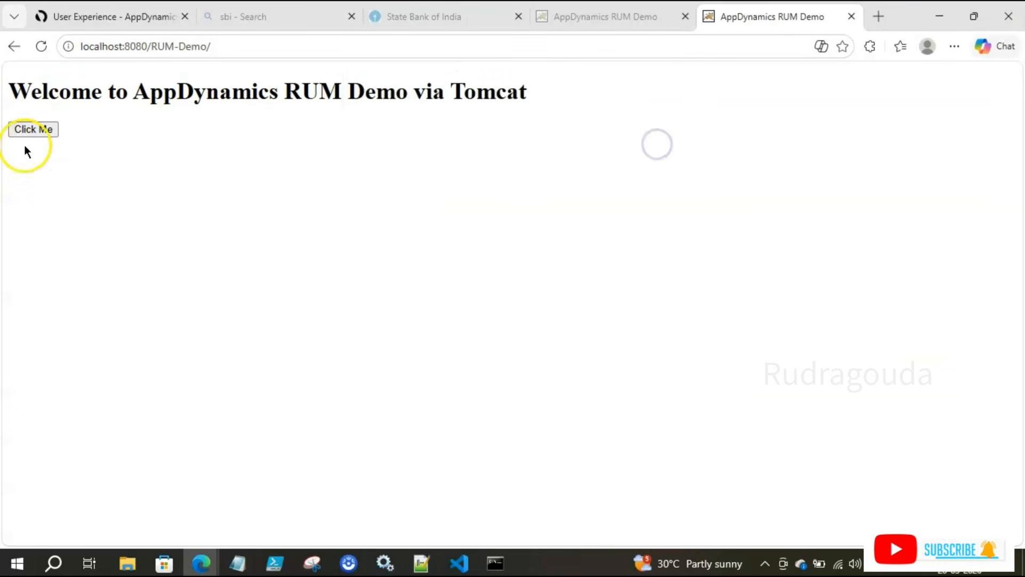
{"action": "left_click", "coordinate": [229, 46]}
{"action": "key", "text": "ctrl+c"}
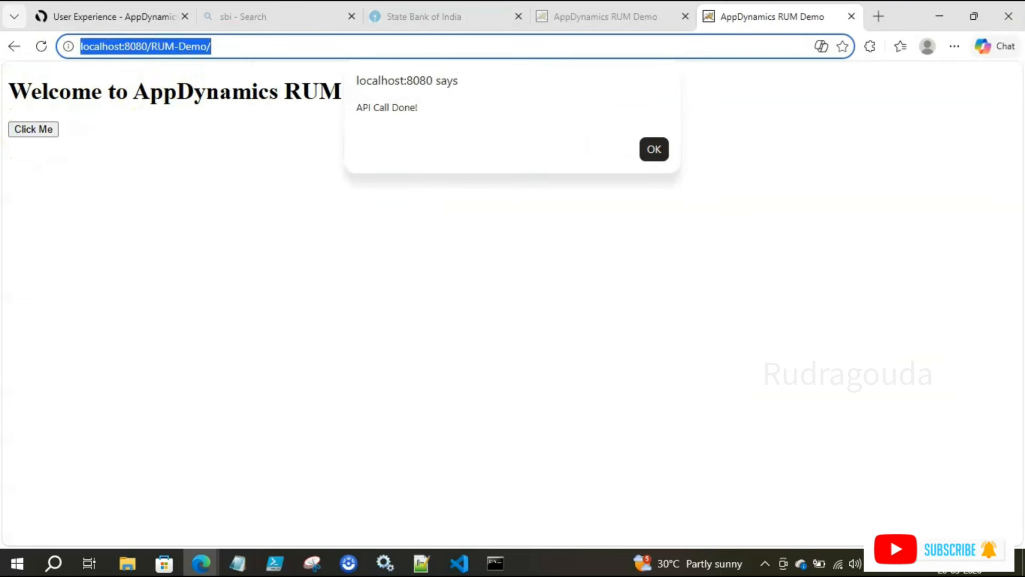
{"action": "left_click", "coordinate": [886, 11]}
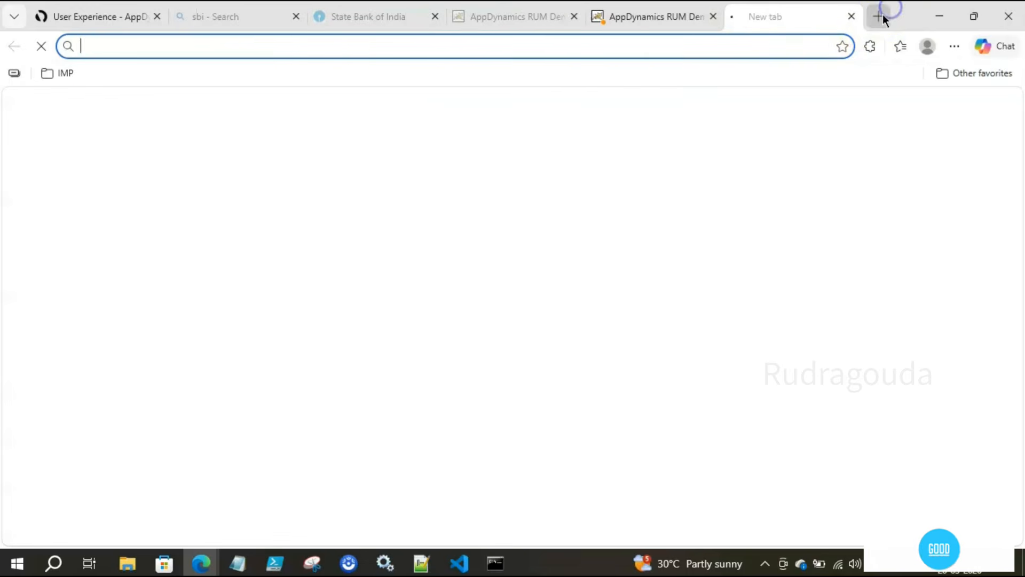
{"action": "key", "text": "ctrl+v"}
{"action": "left_click_drag", "start_coordinate": [195, 46], "coordinate": [305, 49]}
{"action": "key", "text": "BackSpace"}
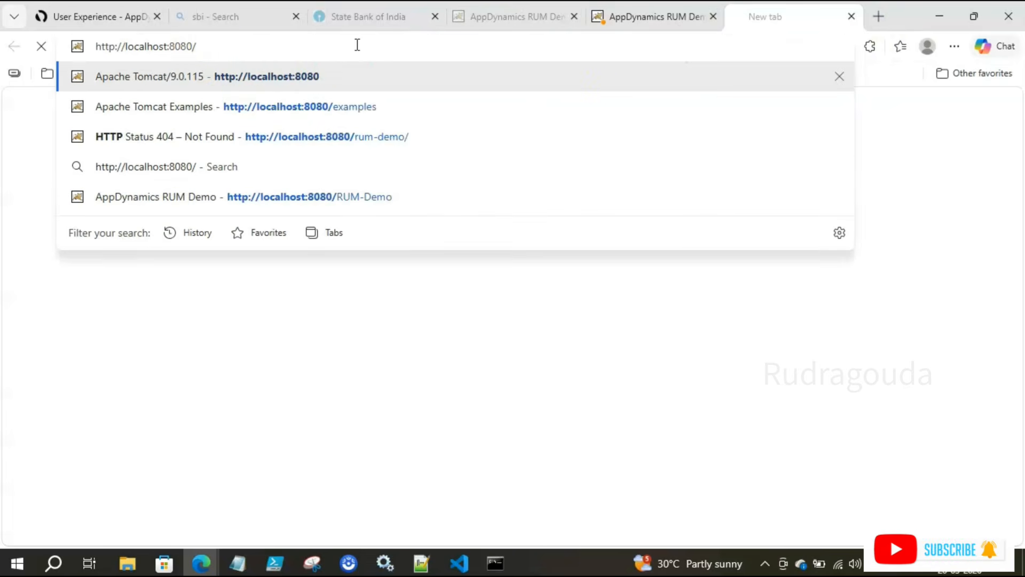
{"action": "key", "text": "Return"}
Step: Load localhost:8080/RUM-Demo, rerun its API call, dismiss the alert and return to AppDynamics
{"action": "left_click", "coordinate": [344, 47]}
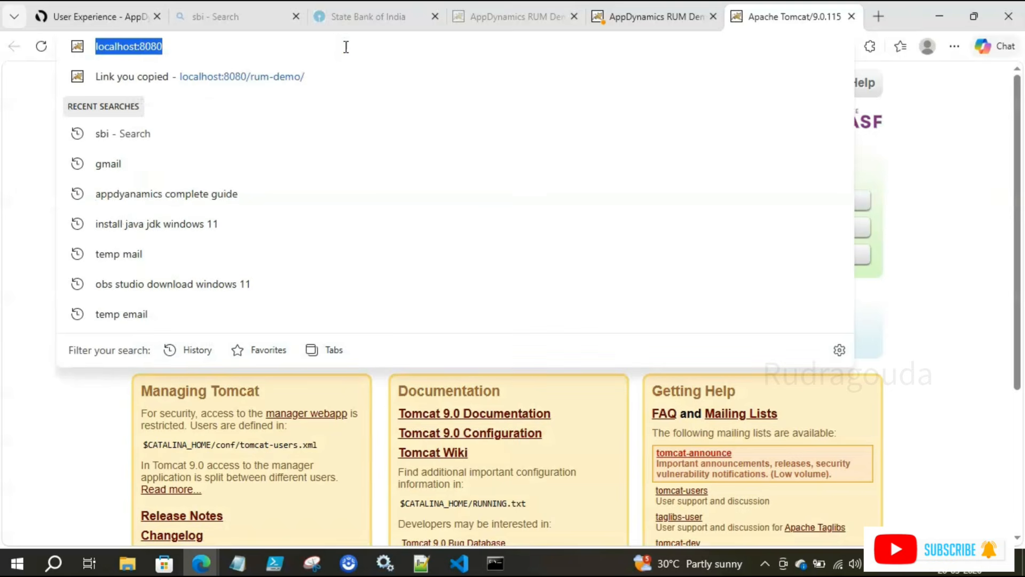
{"action": "key", "text": "Right"}
{"action": "type", "text": "/RUM-Demo"}
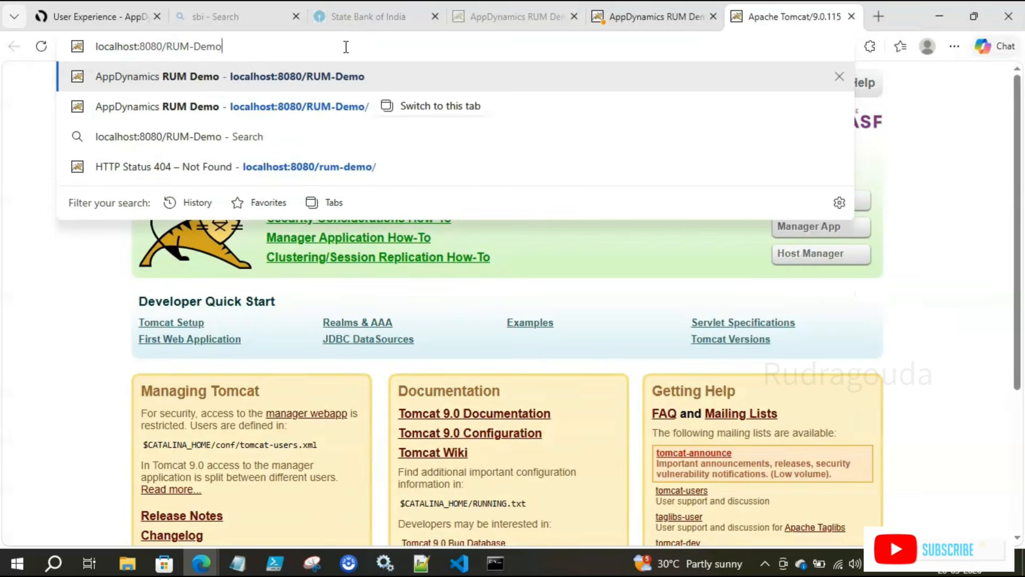
{"action": "key", "text": "Return"}
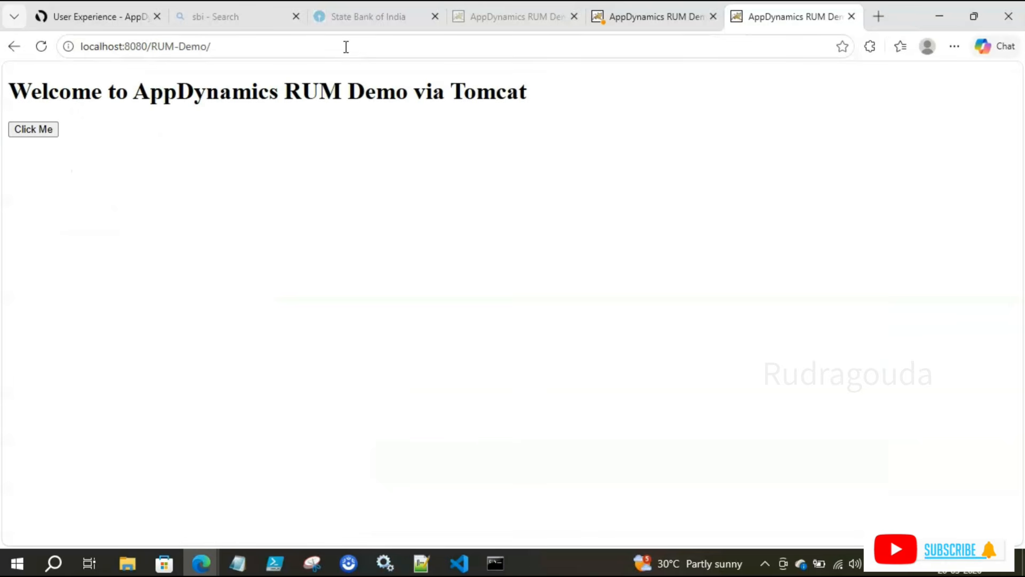
{"action": "left_click", "coordinate": [33, 128]}
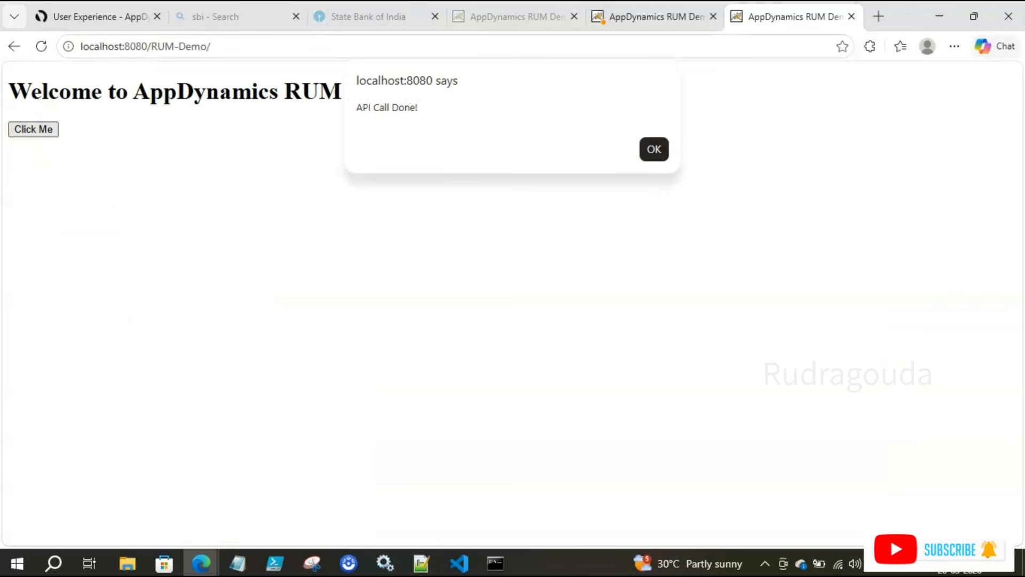
{"action": "left_click", "coordinate": [654, 144]}
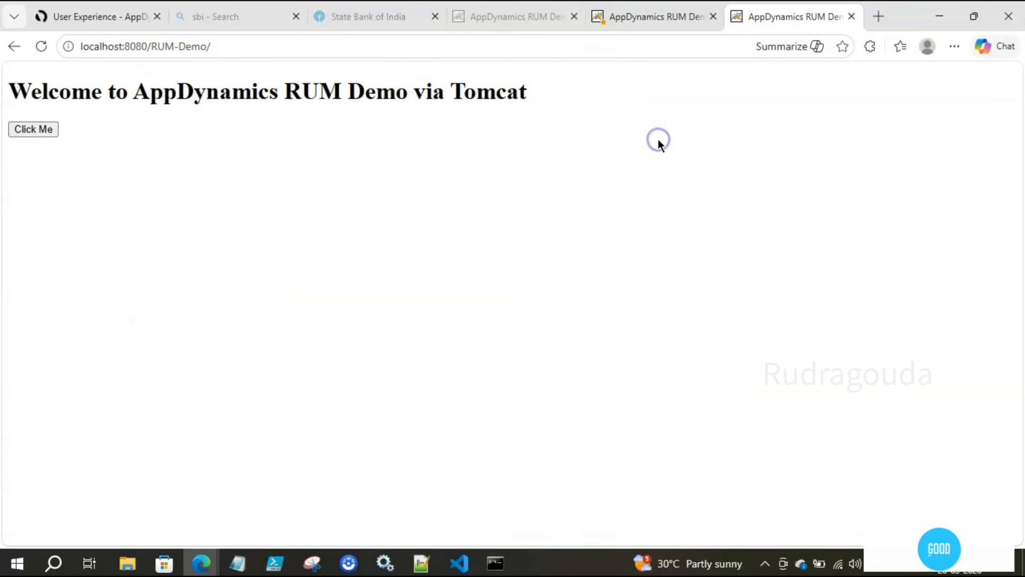
{"action": "left_click", "coordinate": [79, 21]}
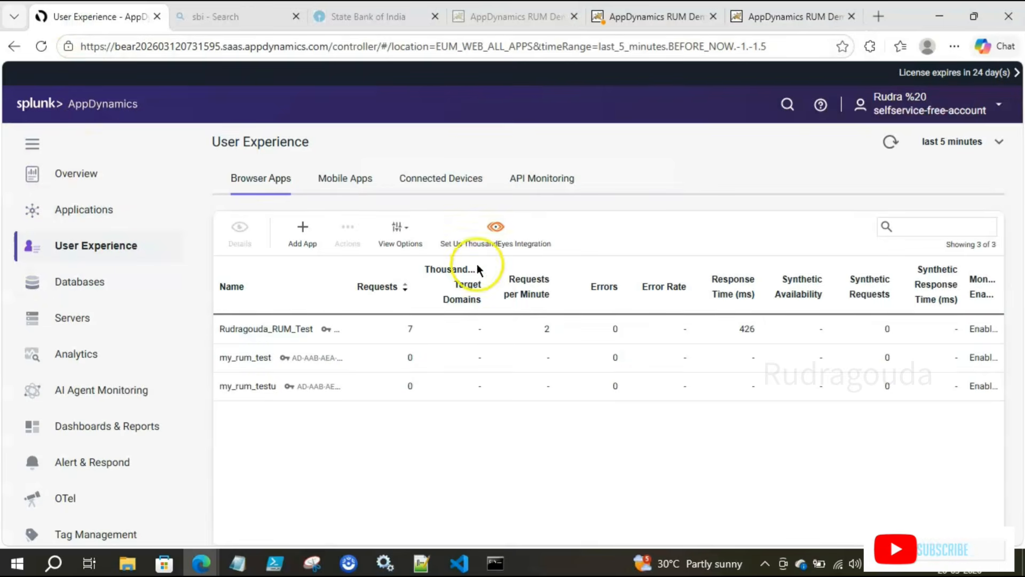
Step: Open the RUM_Test app's Overview and review its response time and page request panels
{"action": "mouse_move", "coordinate": [462, 275]}
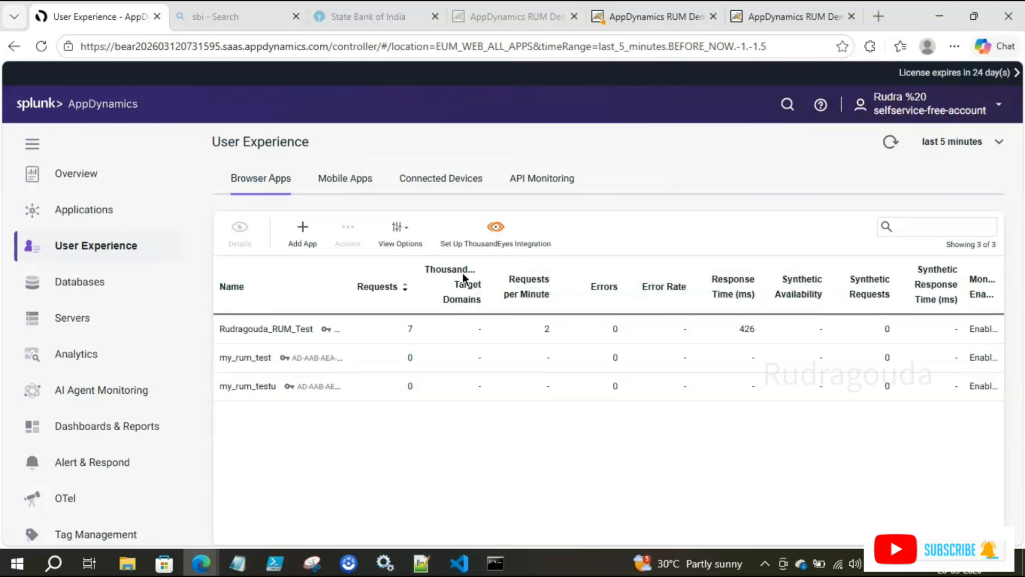
{"action": "left_click", "coordinate": [268, 331]}
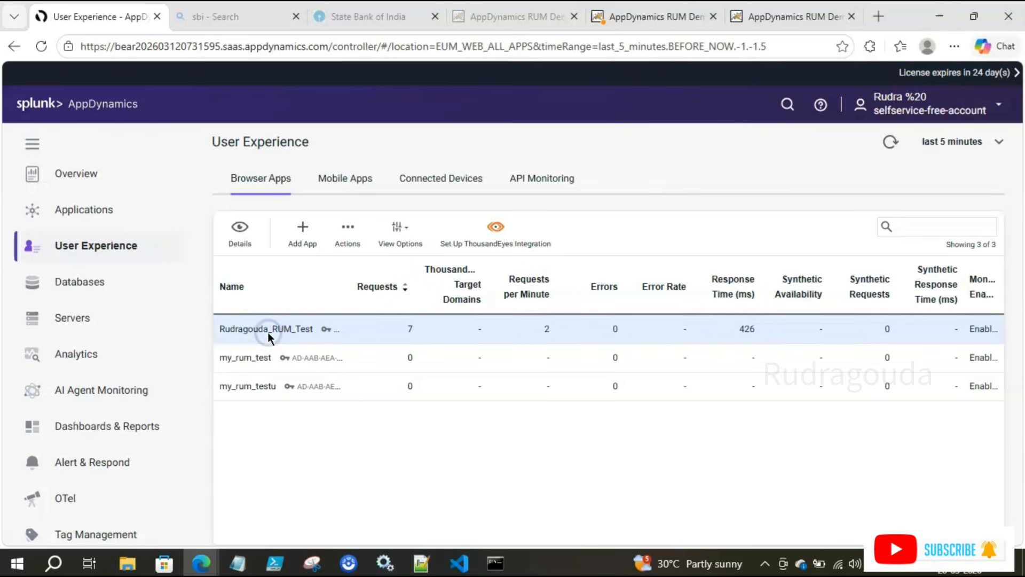
{"action": "left_click", "coordinate": [246, 237]}
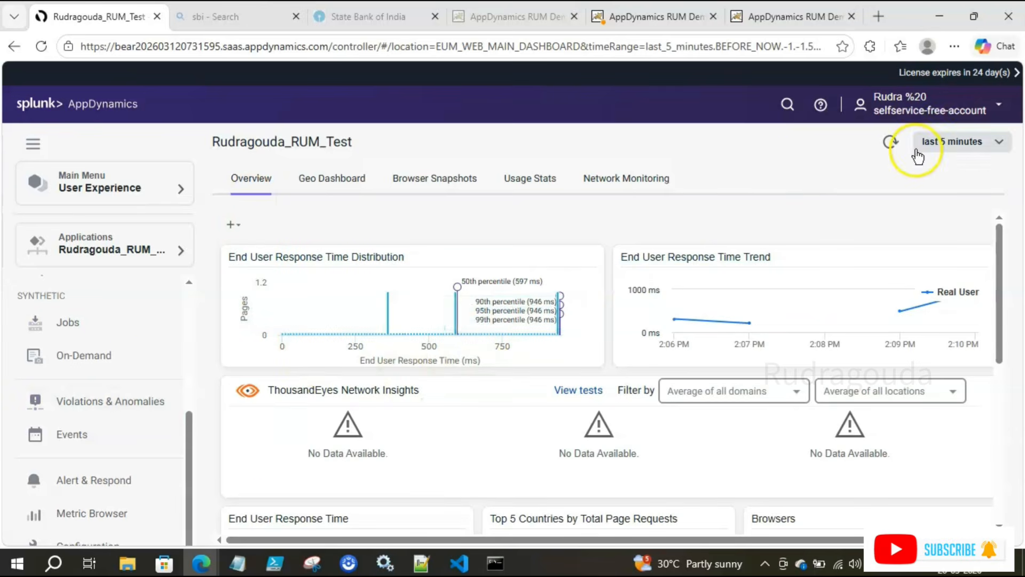
{"action": "key", "text": "ctrl+2"}
{"action": "left_click_drag", "start_coordinate": [845, 123], "coordinate": [1008, 176]}
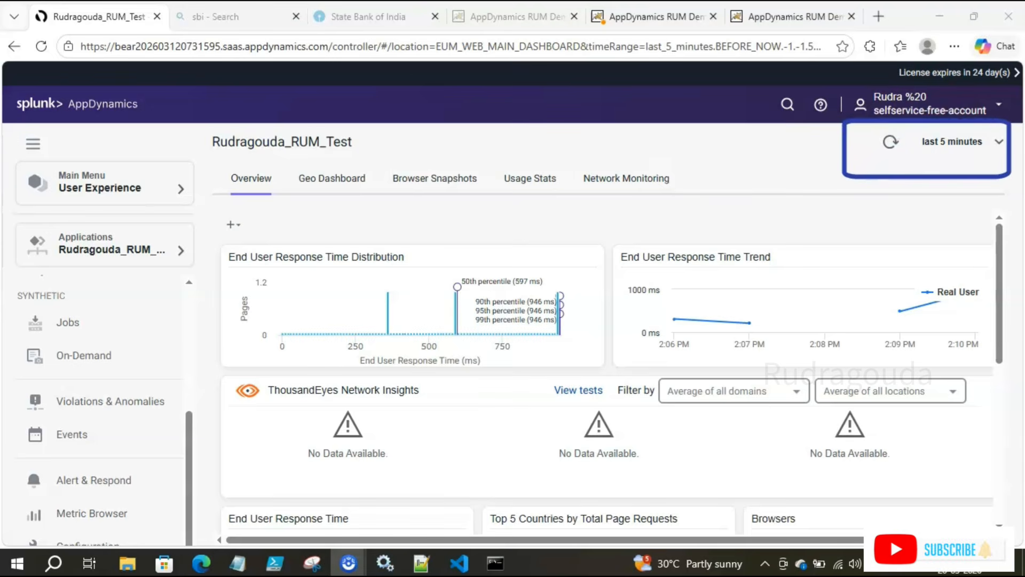
{"action": "left_click_drag", "start_coordinate": [210, 232], "coordinate": [447, 284]}
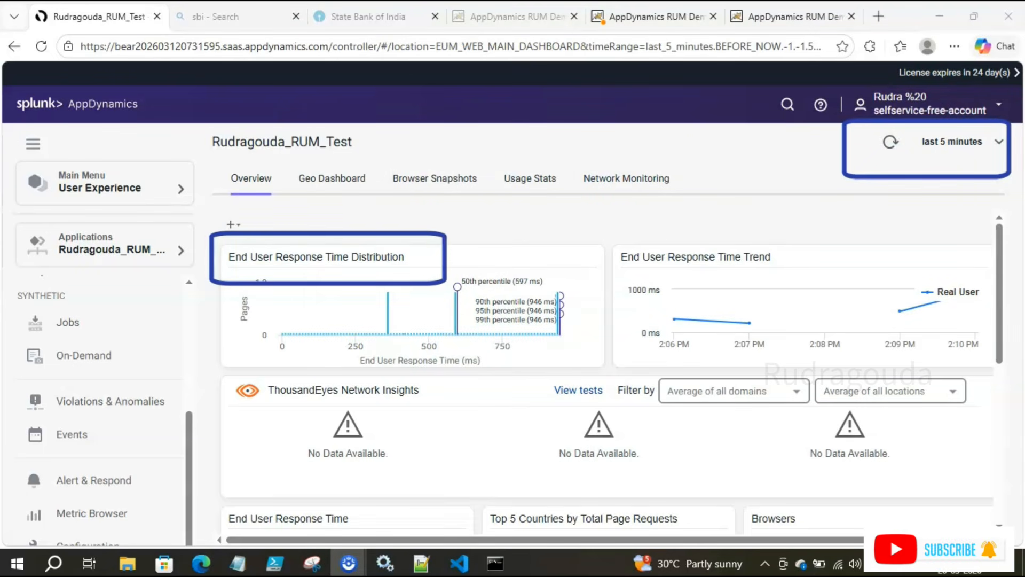
{"action": "mouse_move", "coordinate": [610, 233]}
{"action": "left_mouse_down"}
{"action": "mouse_move", "coordinate": [663, 269]}
{"action": "mouse_move", "coordinate": [804, 269]}
{"action": "left_mouse_up"}
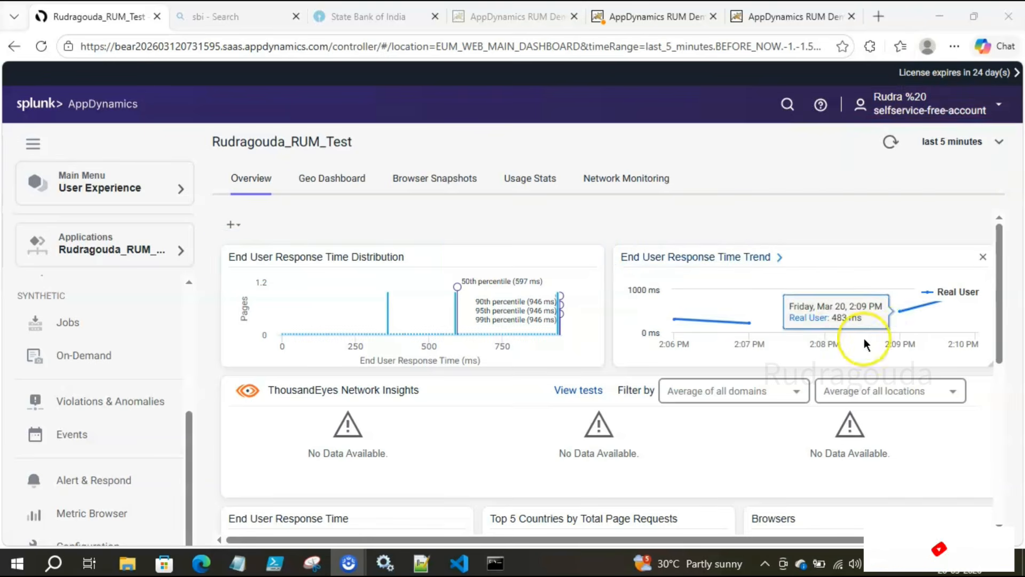
{"action": "scroll", "coordinate": [892, 332], "scroll_direction": "down", "scroll_amount": 5}
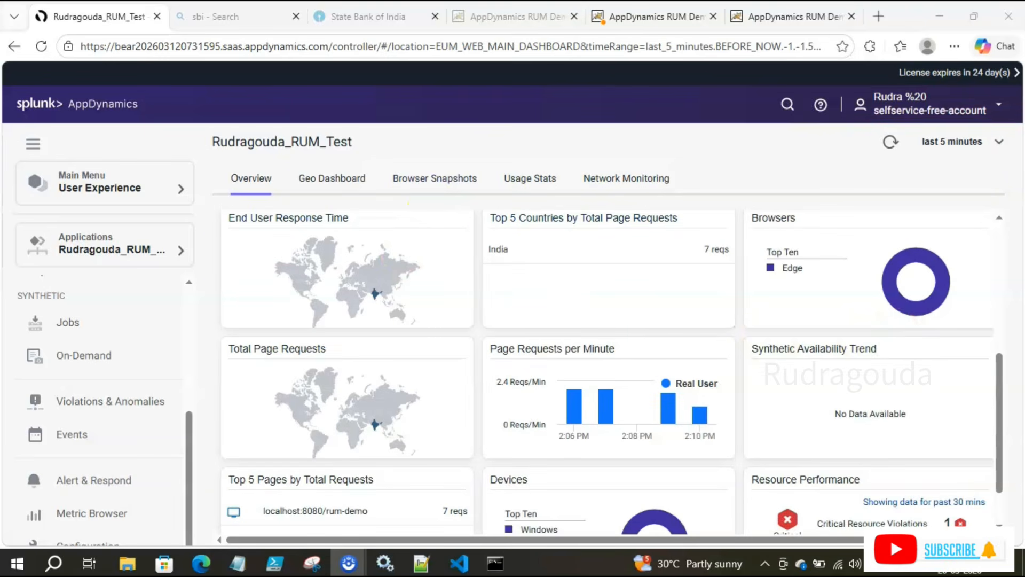
Step: Review the remaining Overview panels, then switch to the Geo Dashboard showing India at 569 ms
{"action": "mouse_move", "coordinate": [216, 208]}
{"action": "left_mouse_down"}
{"action": "mouse_move", "coordinate": [395, 285]}
{"action": "mouse_move", "coordinate": [443, 331]}
{"action": "left_mouse_up"}
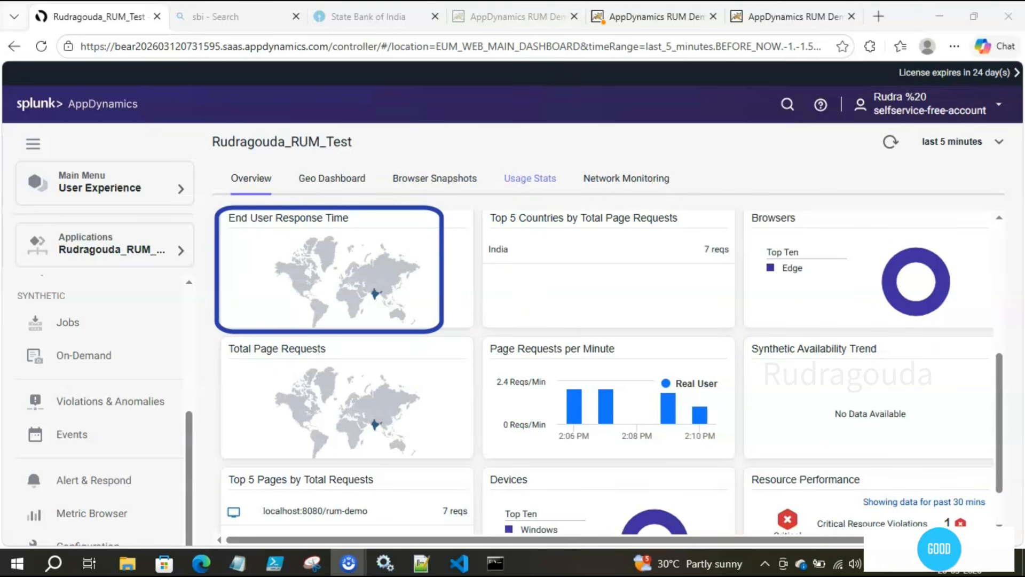
{"action": "left_click_drag", "start_coordinate": [347, 268], "coordinate": [395, 314]}
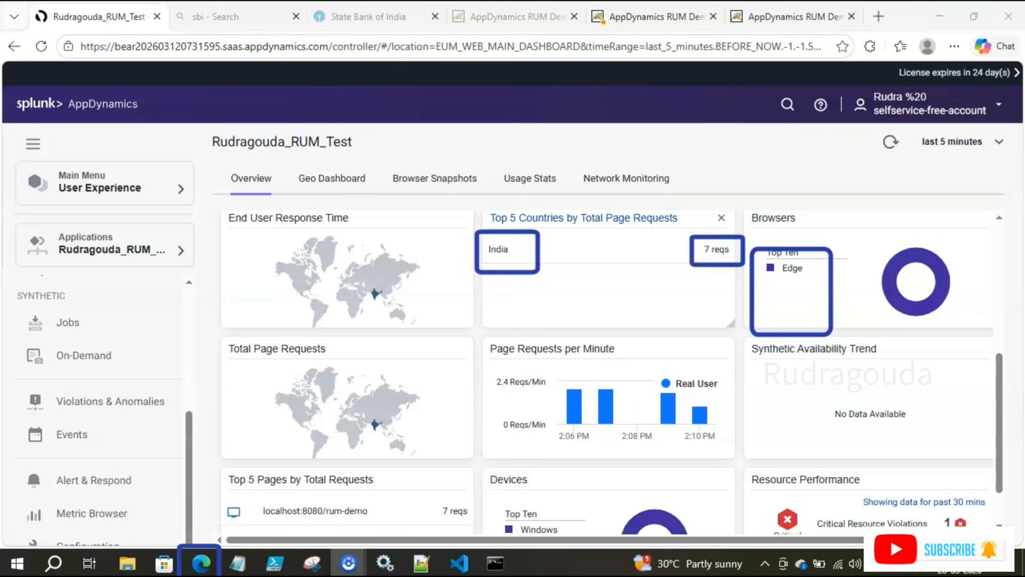
{"action": "scroll", "coordinate": [706, 327], "scroll_direction": "down", "scroll_amount": 1}
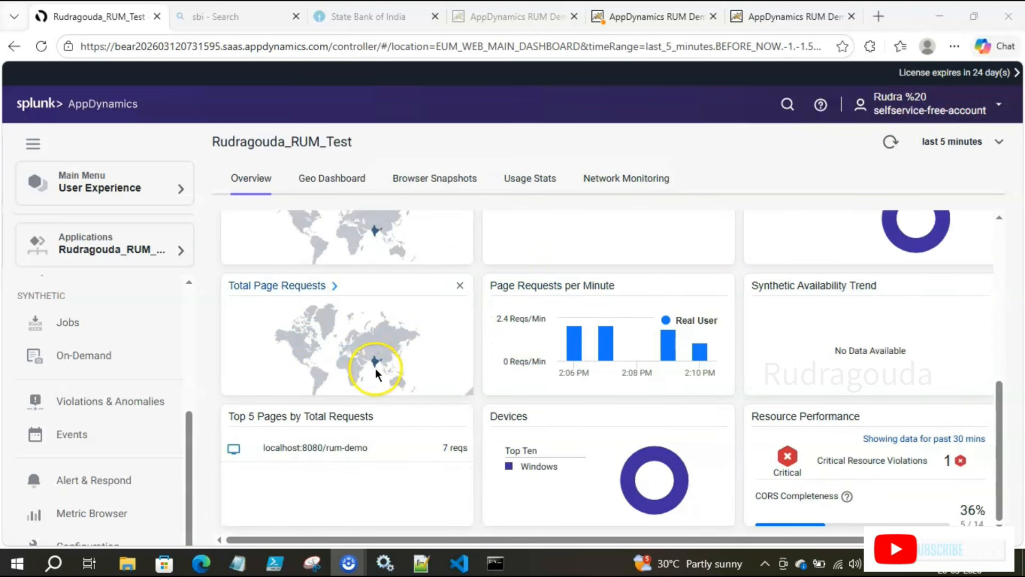
{"action": "mouse_move", "coordinate": [699, 356]}
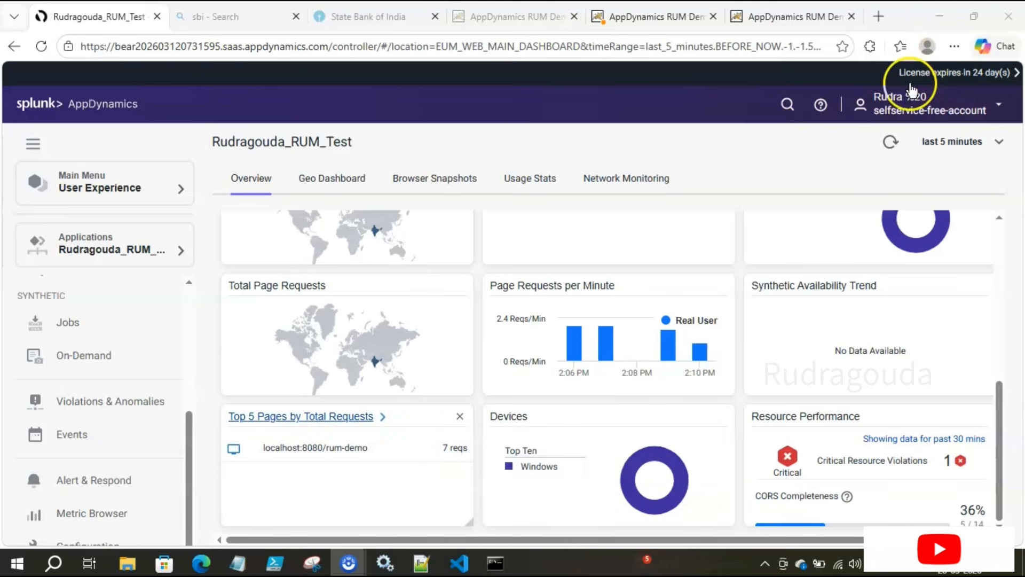
{"action": "scroll", "coordinate": [500, 410], "scroll_direction": "up", "scroll_amount": 5}
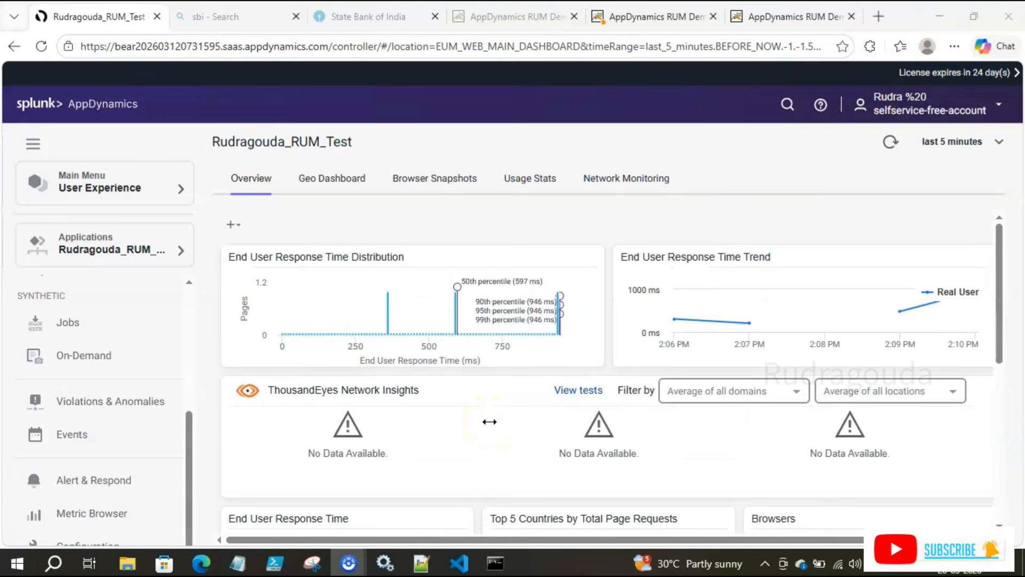
{"action": "left_click", "coordinate": [305, 181]}
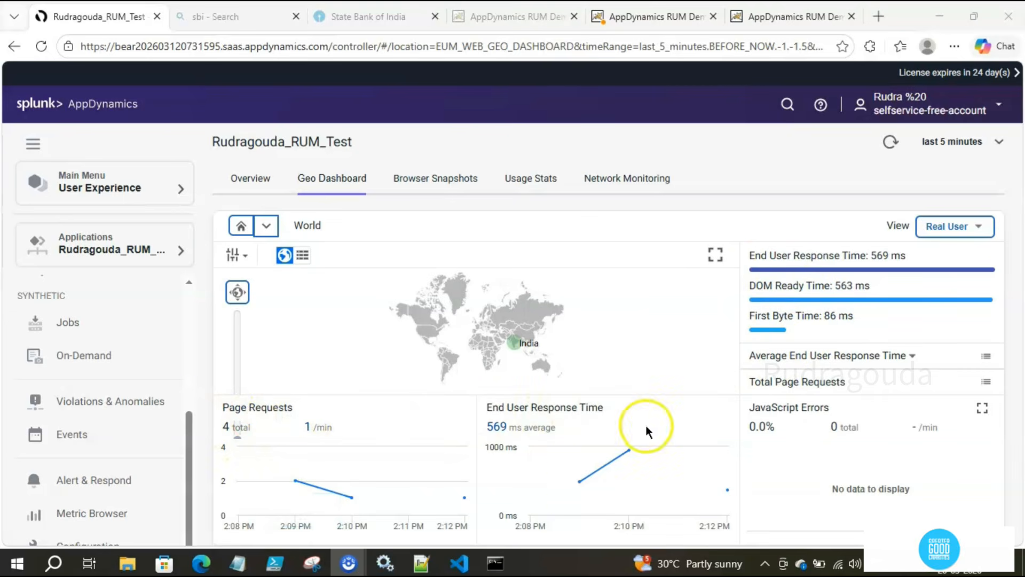
Step: Inspect the 2:12:40 PM browser snapshot's details, then view the empty Network Monitoring page
{"action": "left_click", "coordinate": [436, 179]}
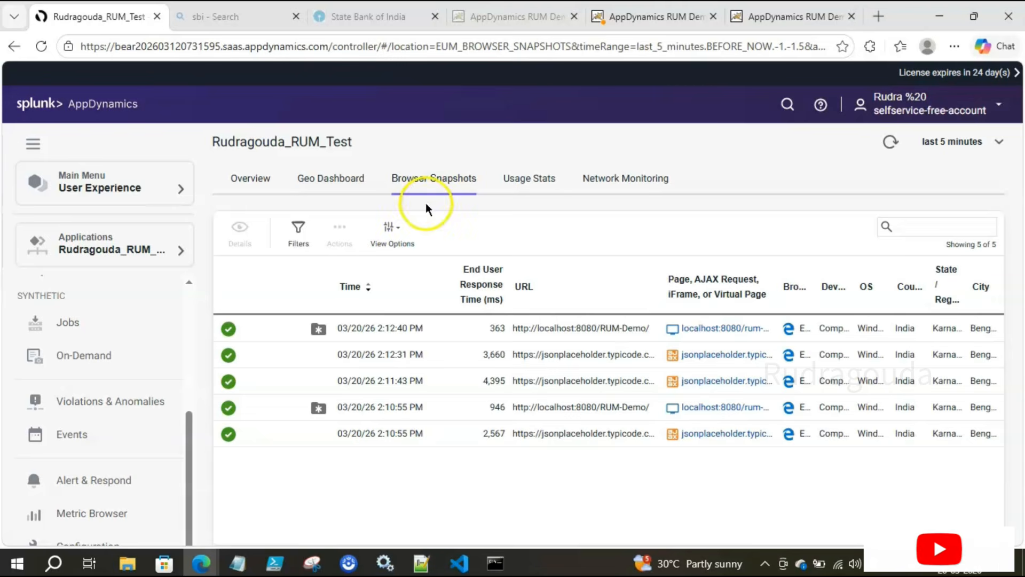
{"action": "left_click", "coordinate": [449, 338]}
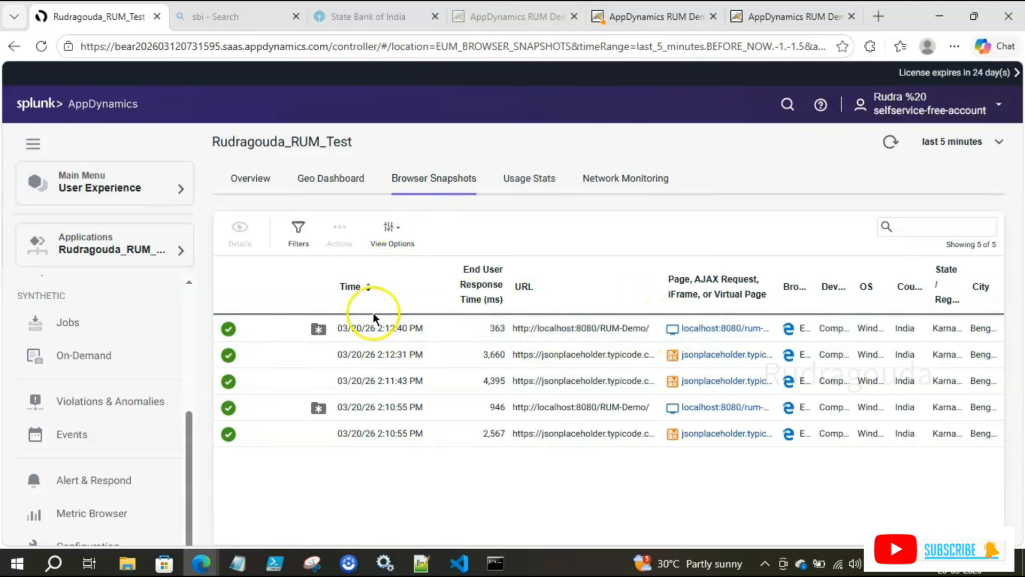
{"action": "left_click", "coordinate": [342, 328]}
{"action": "left_click", "coordinate": [240, 234]}
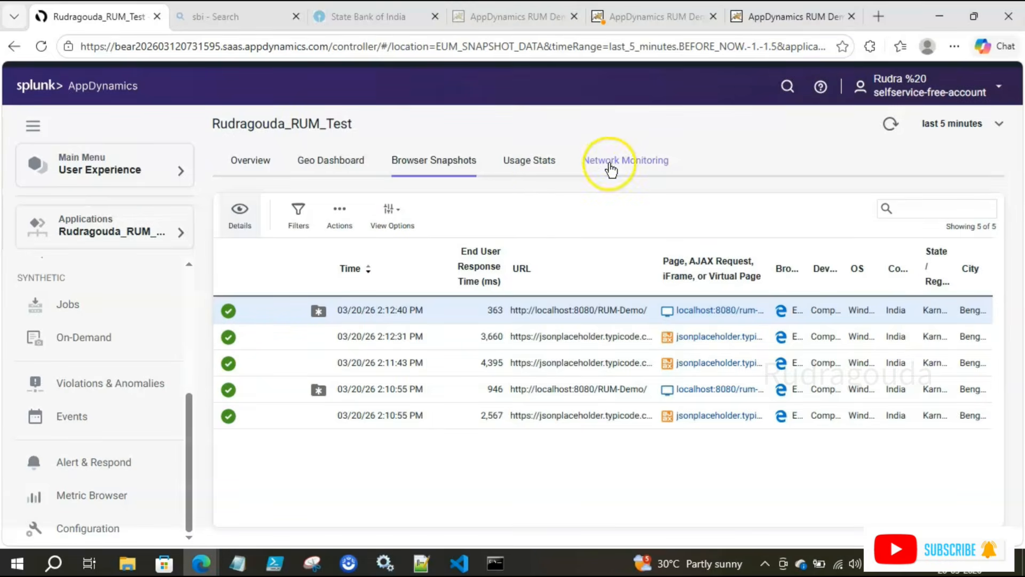
{"action": "left_click", "coordinate": [611, 165]}
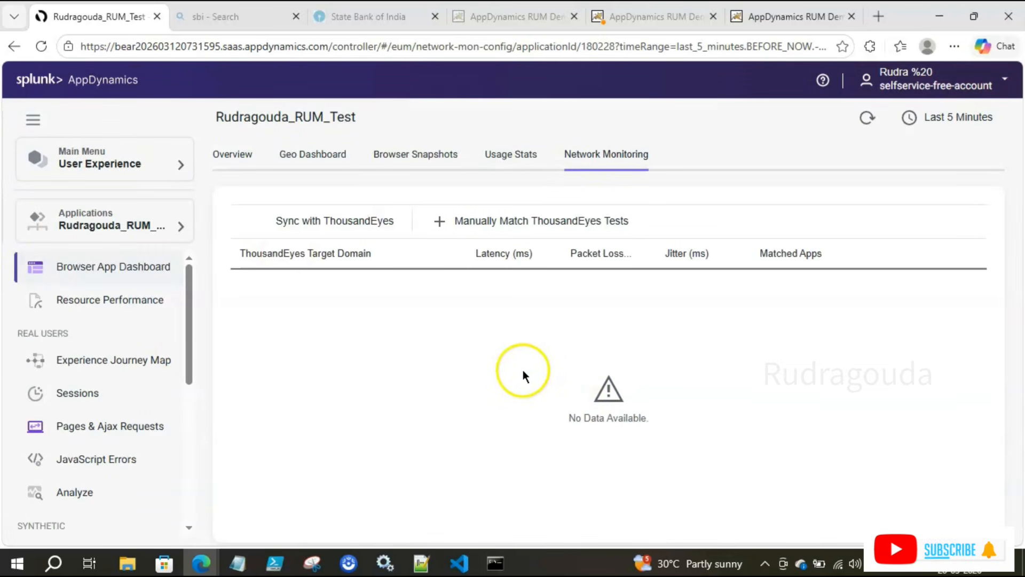
Step: Open Real Users > Sessions to see the single Edge-on-Windows session from Karnataka, India
{"action": "left_click", "coordinate": [94, 400]}
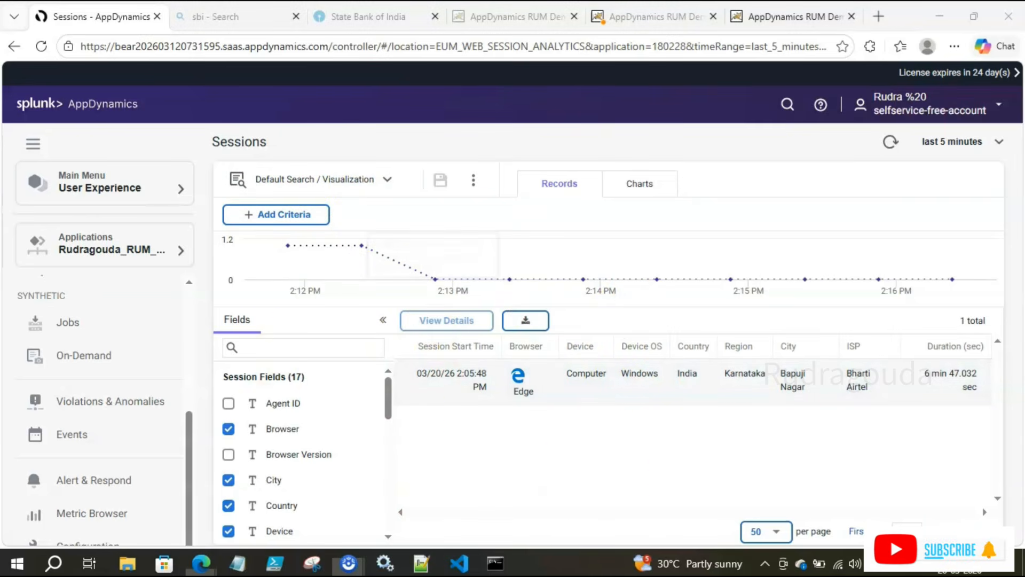
Step: Review the session record and return to the Geo Dashboard over the last 15 minutes
{"action": "left_click_drag", "start_coordinate": [401, 340], "coordinate": [487, 409]}
{"action": "left_click_drag", "start_coordinate": [496, 332], "coordinate": [541, 414]}
{"action": "key", "text": "Escape"}
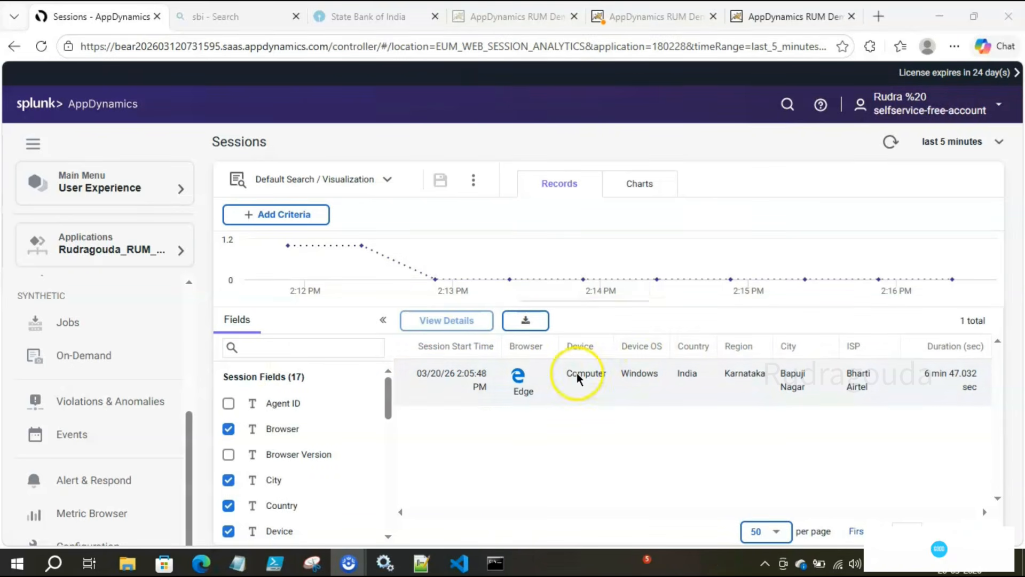
{"action": "double_click", "coordinate": [581, 372]}
{"action": "left_click", "coordinate": [638, 408]}
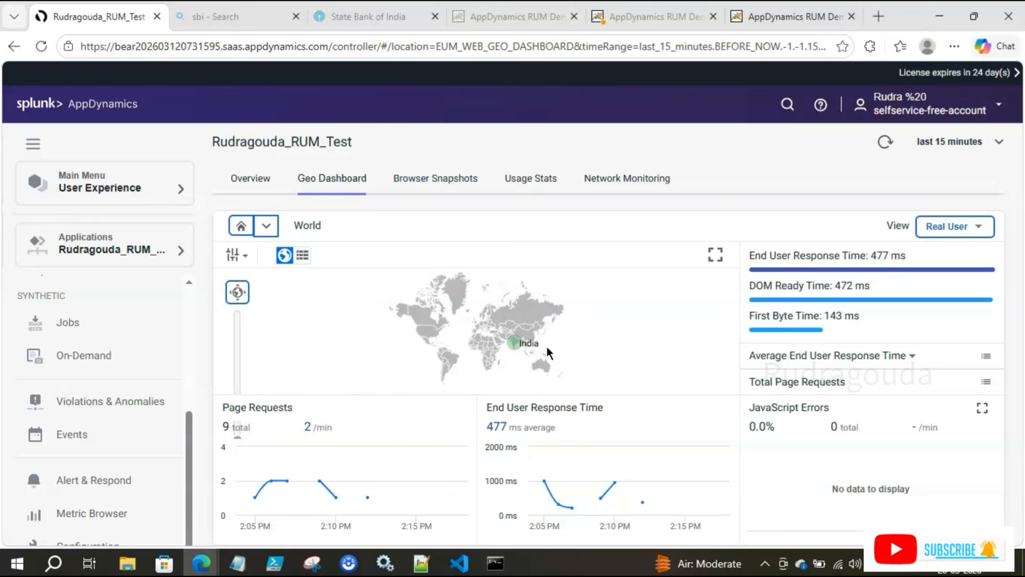
Step: Leave the RUM dashboard for the Applications list showing the My_Webapp card
{"action": "left_click", "coordinate": [262, 407]}
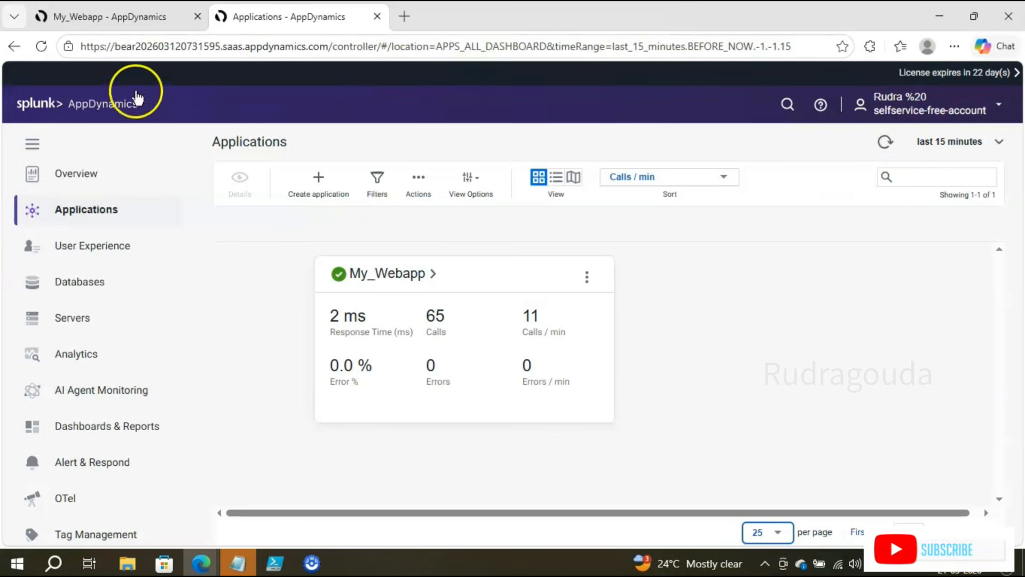
Step: Return to the Home page's Unified Monitoring overview for the last 15 minutes
{"action": "left_click", "coordinate": [84, 108]}
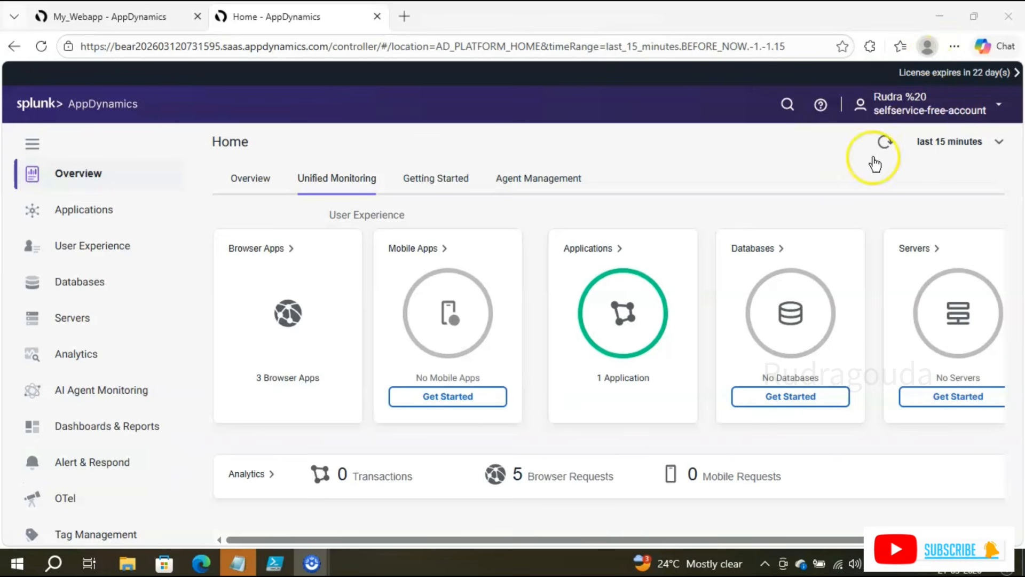
Step: Open Applications from the Home page's Applications circle
{"action": "left_click", "coordinate": [643, 323]}
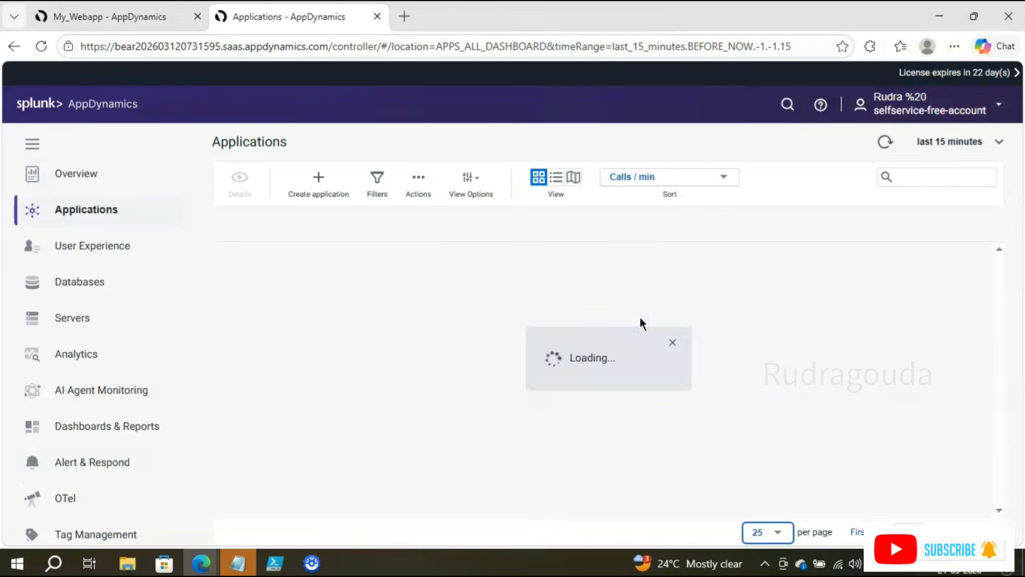
{"action": "left_click", "coordinate": [375, 272]}
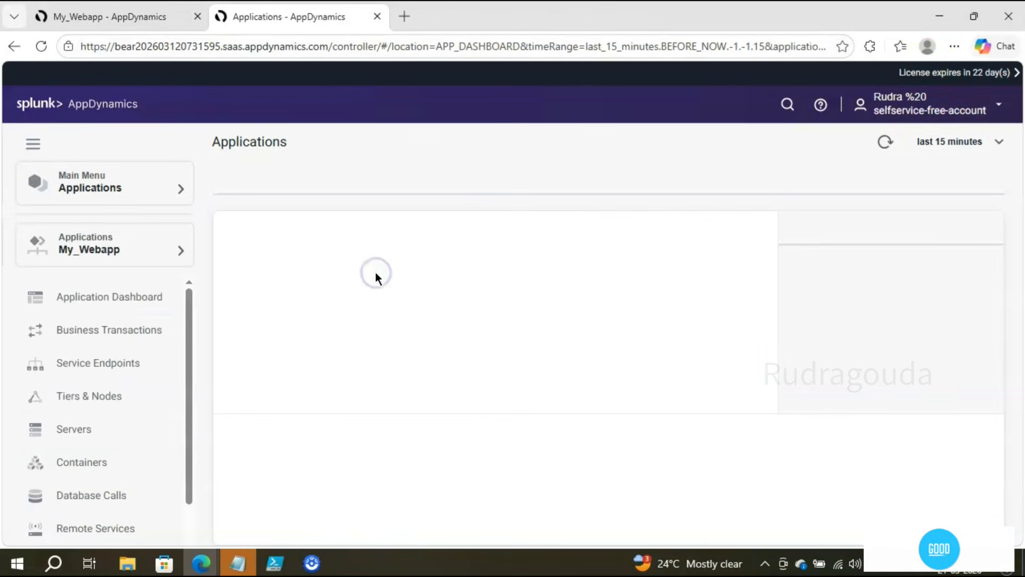
{"action": "scroll", "coordinate": [151, 382], "scroll_direction": "down", "scroll_amount": 3}
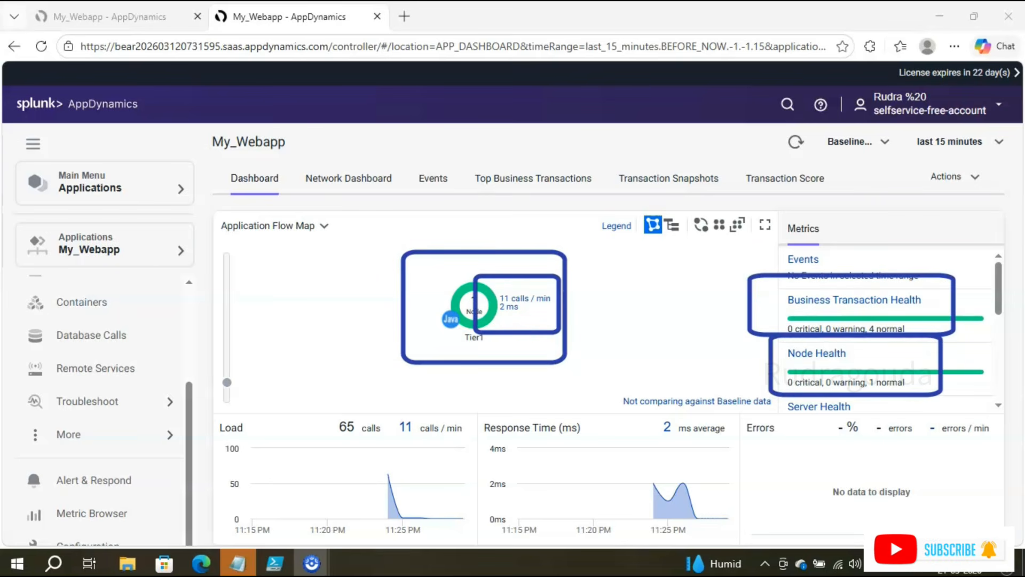
{"action": "left_click", "coordinate": [994, 284]}
{"action": "left_click_drag", "start_coordinate": [995, 284], "coordinate": [1002, 343]}
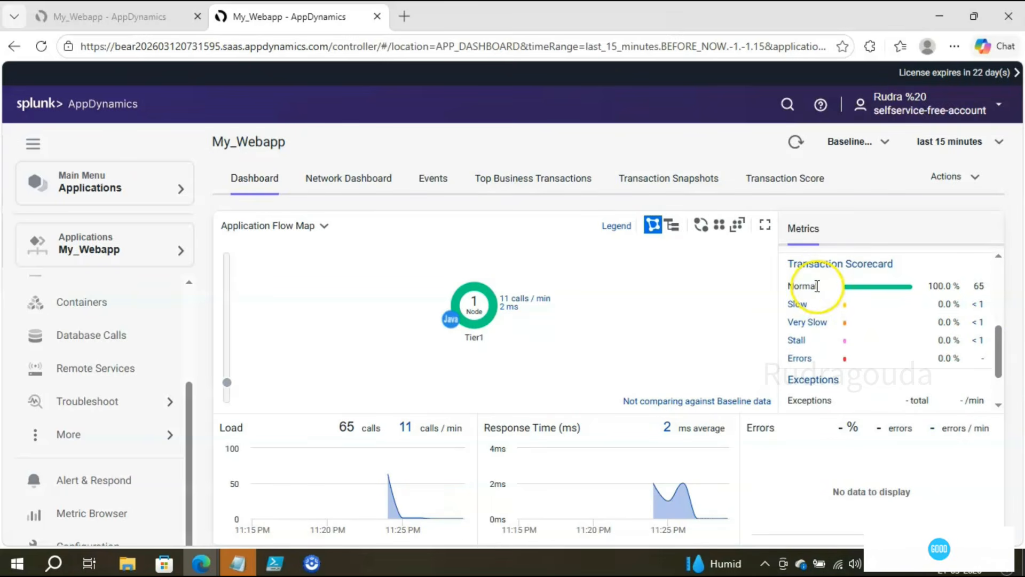
{"action": "scroll", "coordinate": [907, 363], "scroll_direction": "down", "scroll_amount": 2}
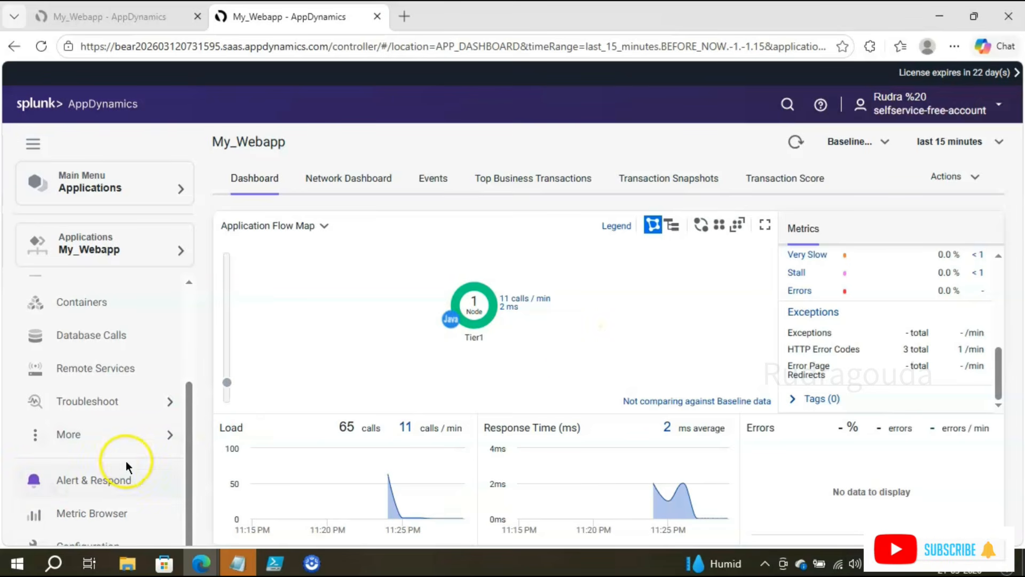
Step: Go to Alert & Respond > Health Rules for My_Webapp
{"action": "left_click", "coordinate": [104, 483]}
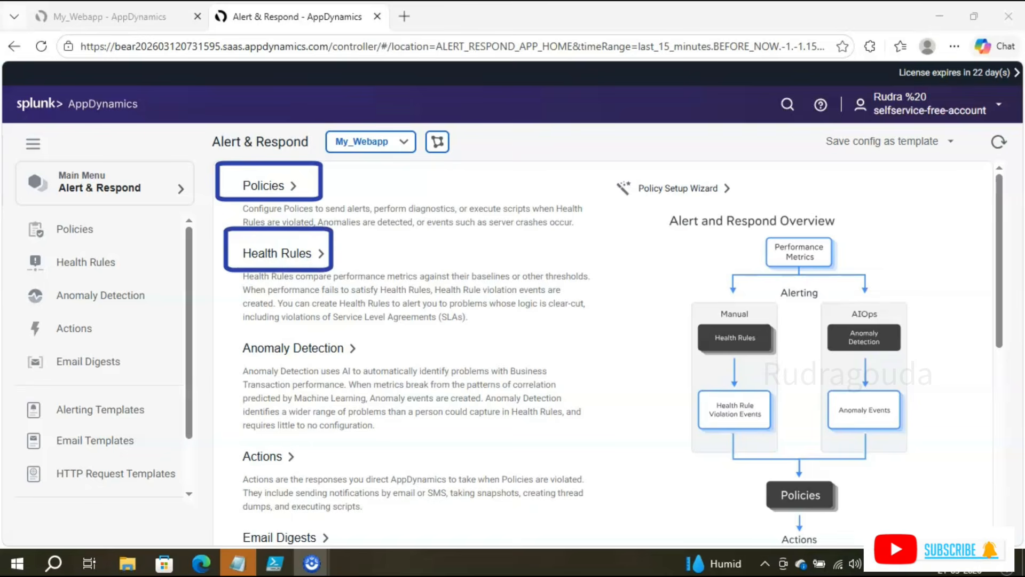
{"action": "left_click", "coordinate": [281, 253]}
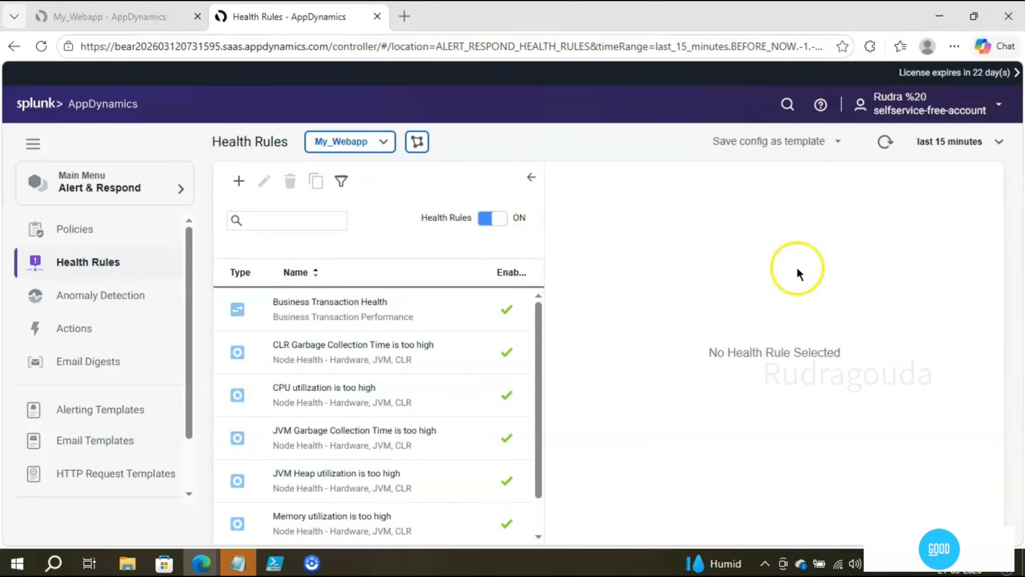
{"action": "left_click_drag", "start_coordinate": [537, 307], "coordinate": [540, 405]}
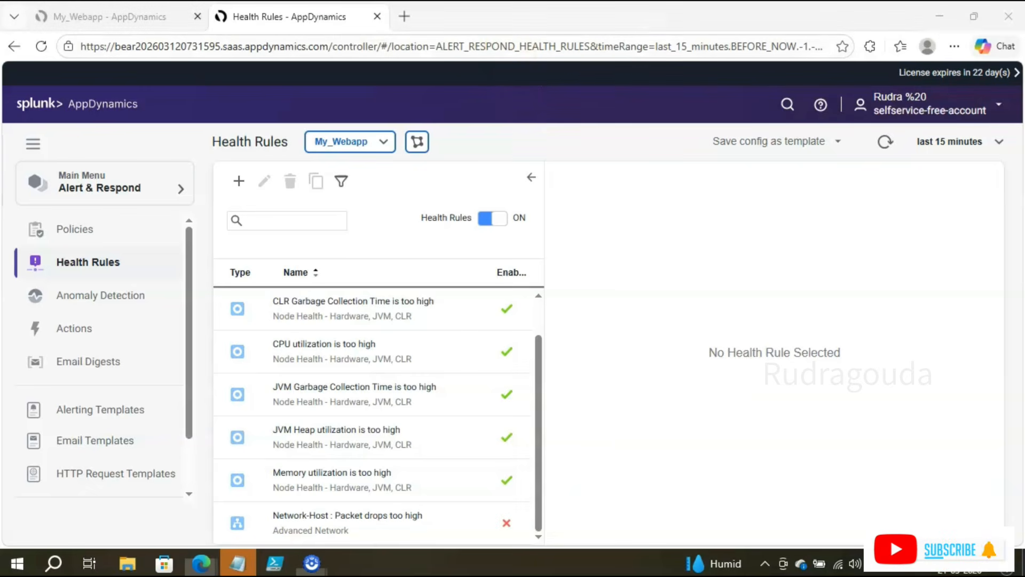
{"action": "mouse_move", "coordinate": [220, 282]}
{"action": "left_mouse_down"}
{"action": "mouse_move", "coordinate": [422, 502]}
{"action": "mouse_move", "coordinate": [513, 551]}
{"action": "mouse_move", "coordinate": [544, 547]}
{"action": "left_mouse_up"}
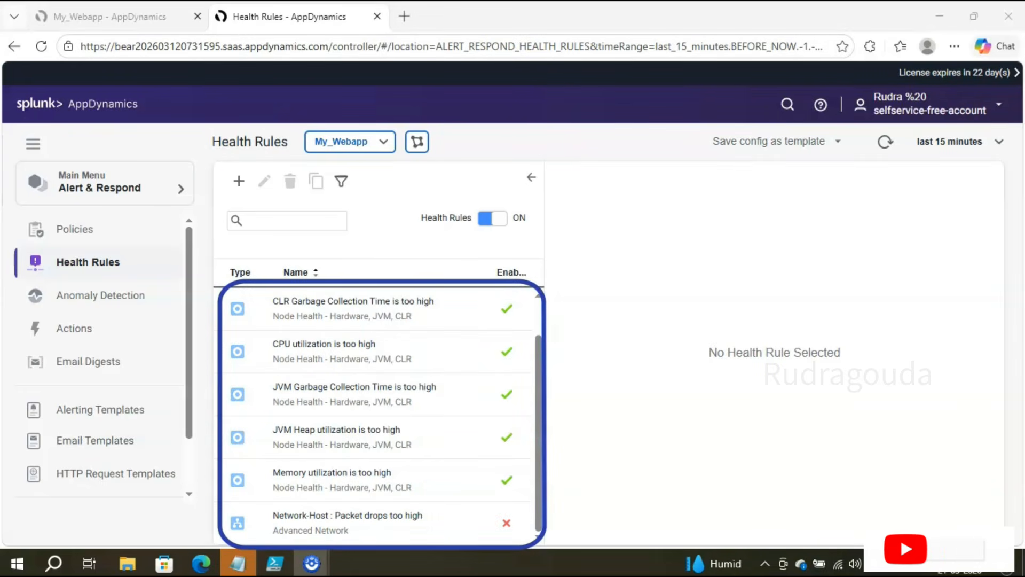
{"action": "key", "text": "Escape"}
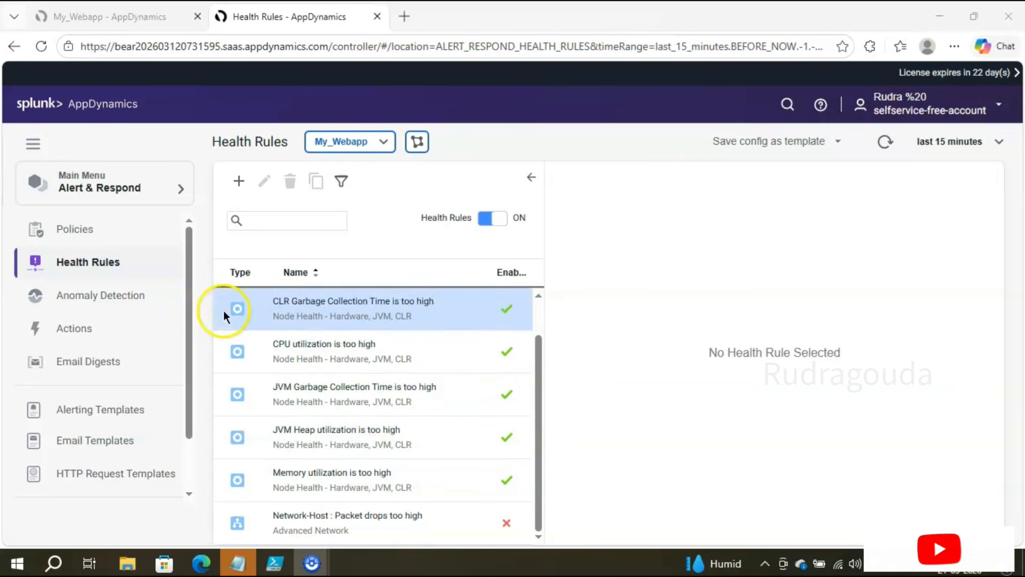
Step: Start a new health rule and place the cursor in its Name field
{"action": "left_click", "coordinate": [235, 184]}
{"action": "left_click", "coordinate": [258, 206]}
{"action": "left_click", "coordinate": [227, 117]}
{"action": "left_click", "coordinate": [261, 207]}
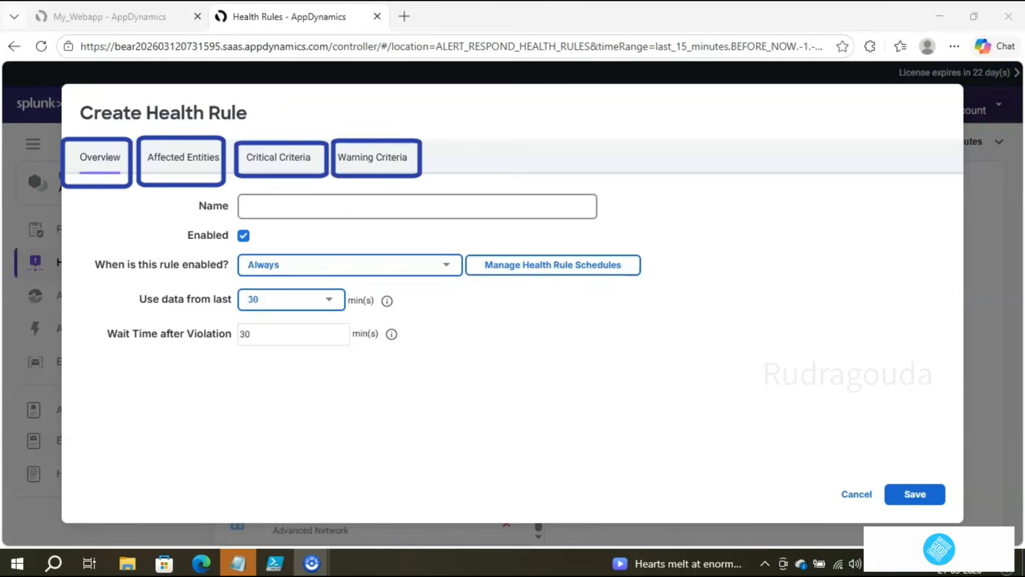
Step: Review the rule's schedule options and keep it enabled Always
{"action": "left_click", "coordinate": [265, 214]}
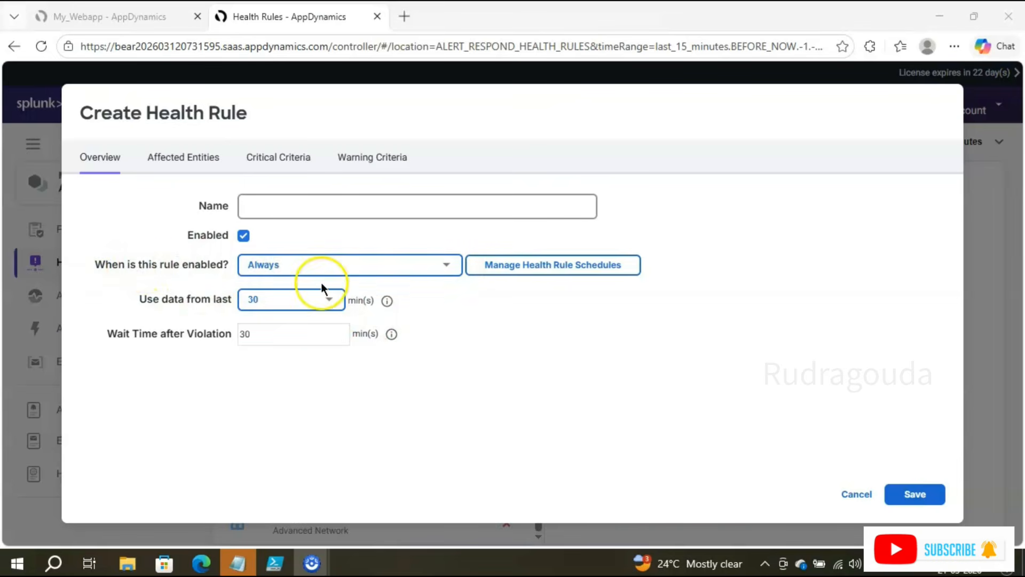
{"action": "left_click", "coordinate": [447, 267]}
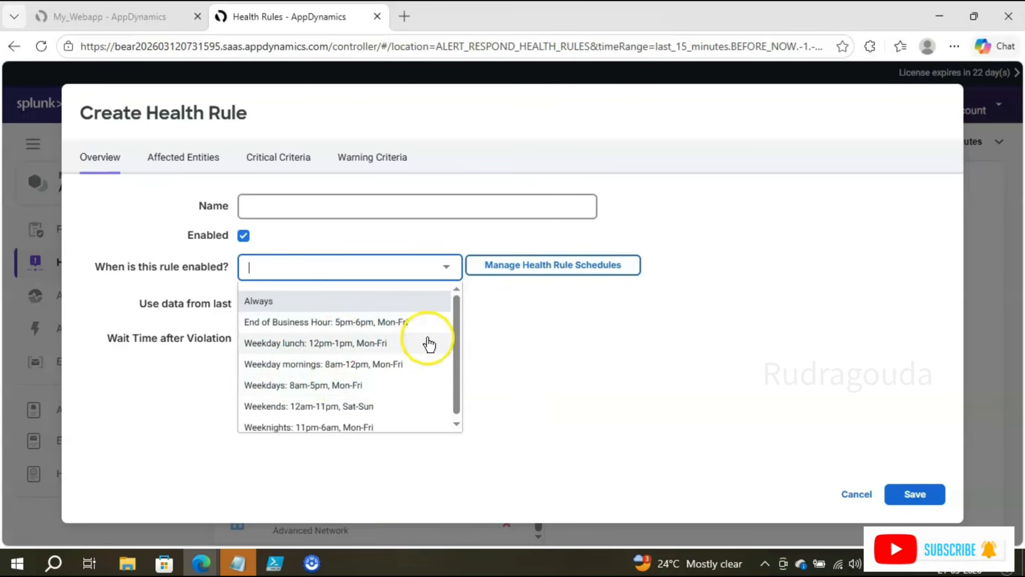
{"action": "scroll", "coordinate": [459, 308], "scroll_direction": "down", "scroll_amount": 1}
{"action": "left_click", "coordinate": [546, 342]}
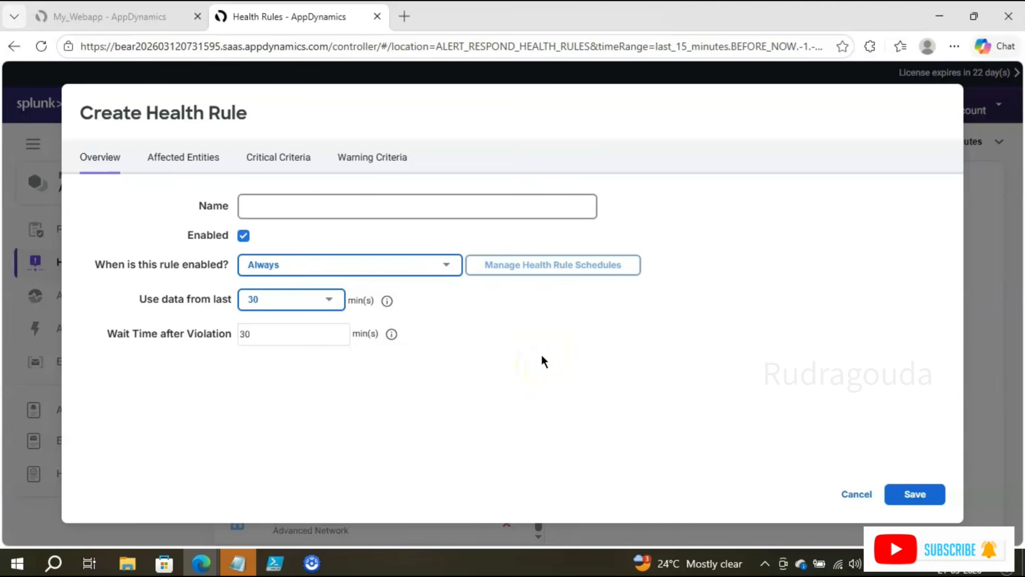
Step: Cancel the schedule manager without adding a schedule and return to the My_Webapp dashboard
{"action": "left_click", "coordinate": [511, 267]}
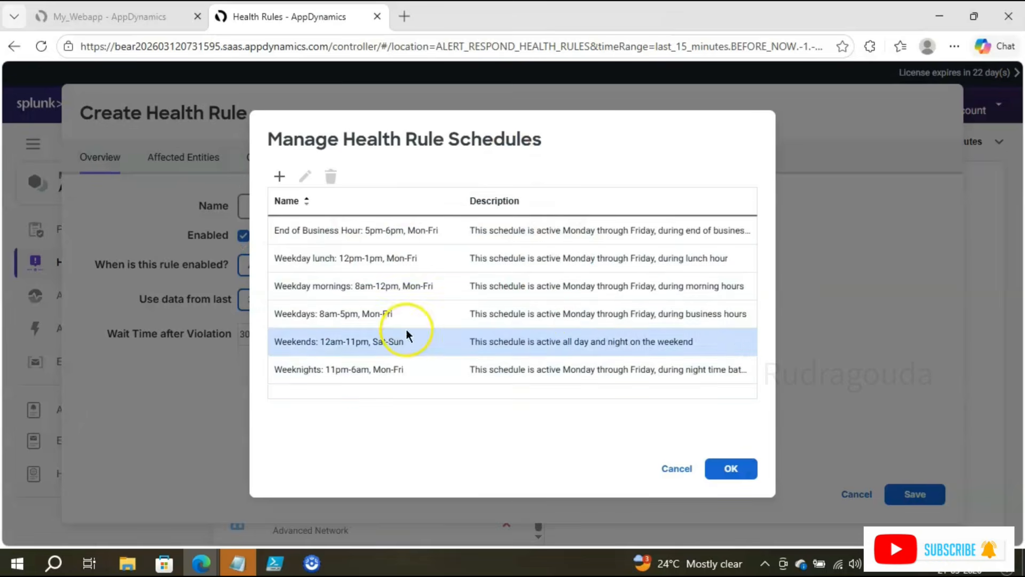
{"action": "left_click", "coordinate": [280, 176]}
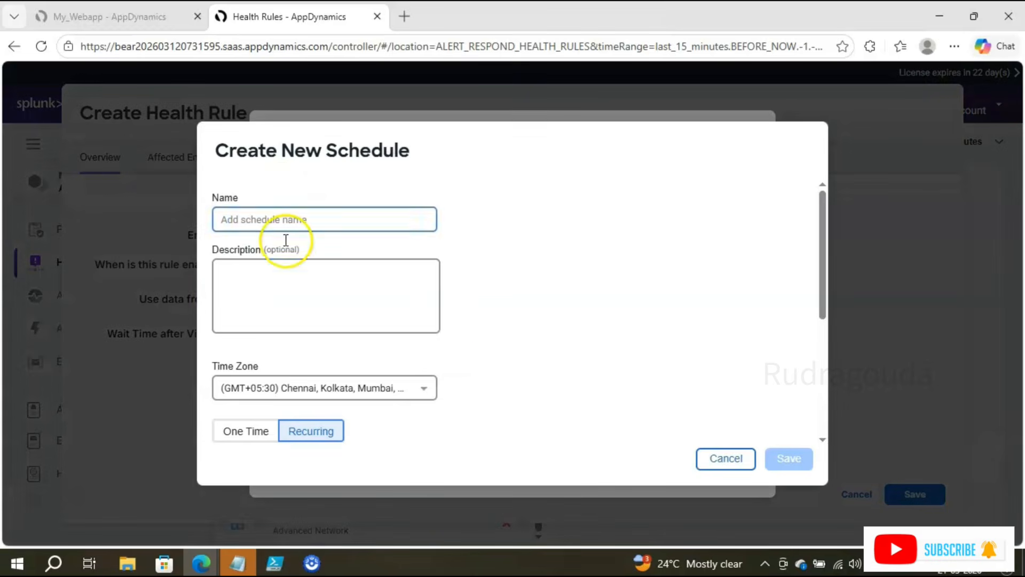
{"action": "left_click", "coordinate": [723, 459]}
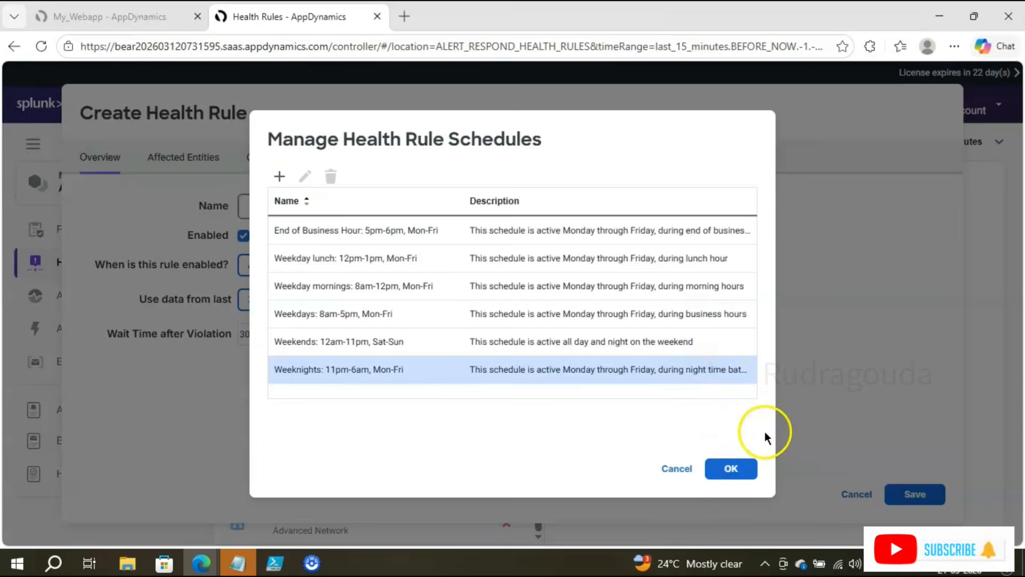
{"action": "left_click", "coordinate": [689, 470]}
{"action": "left_click", "coordinate": [293, 208]}
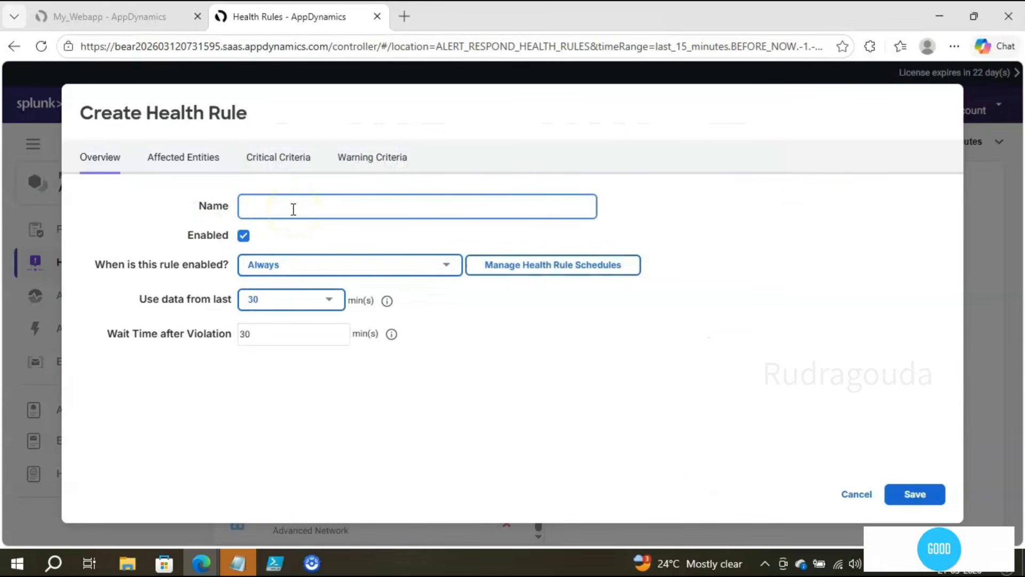
{"action": "left_click", "coordinate": [132, 27]}
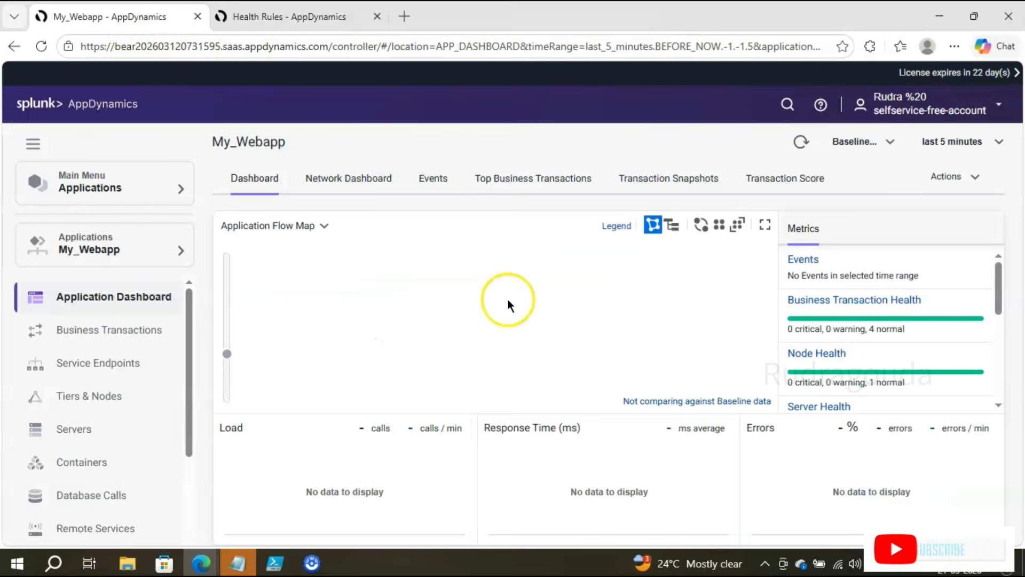
Step: Open the Applications dashboard from the main menu and dismiss the What's new notice
{"action": "left_click", "coordinate": [101, 189]}
{"action": "left_click", "coordinate": [252, 190]}
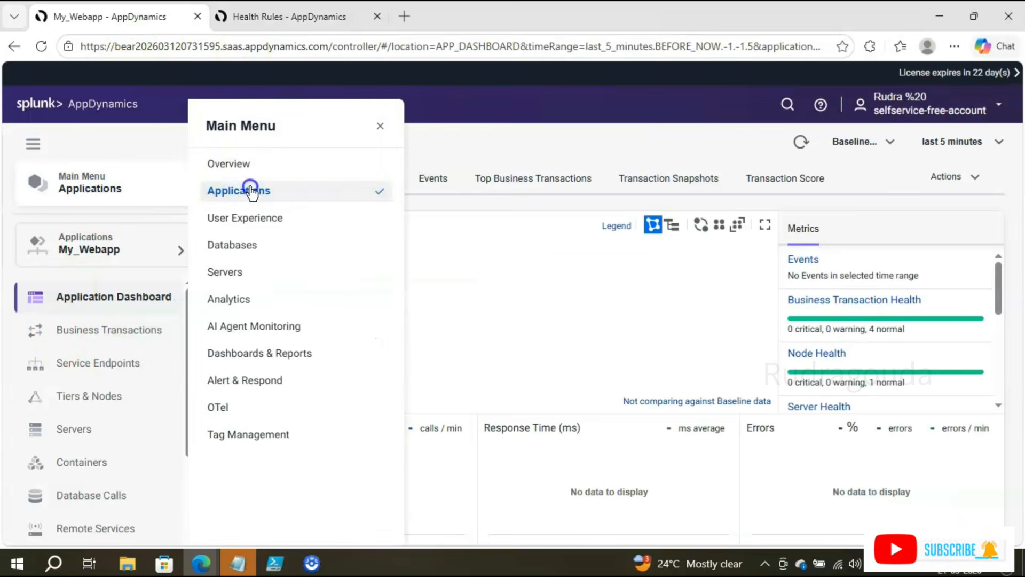
{"action": "left_click", "coordinate": [100, 248]}
{"action": "left_click", "coordinate": [107, 218]}
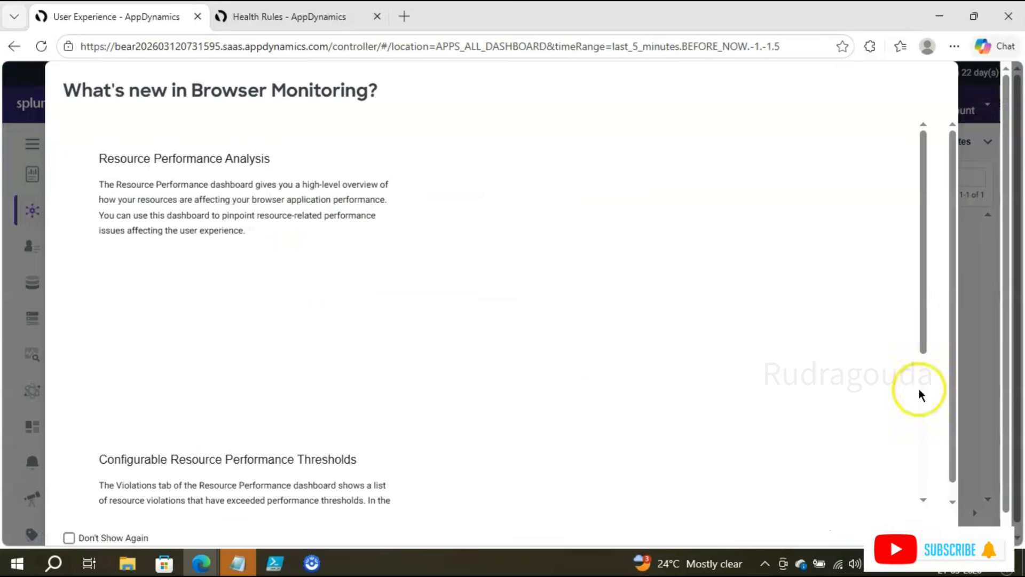
{"action": "left_click", "coordinate": [921, 541]}
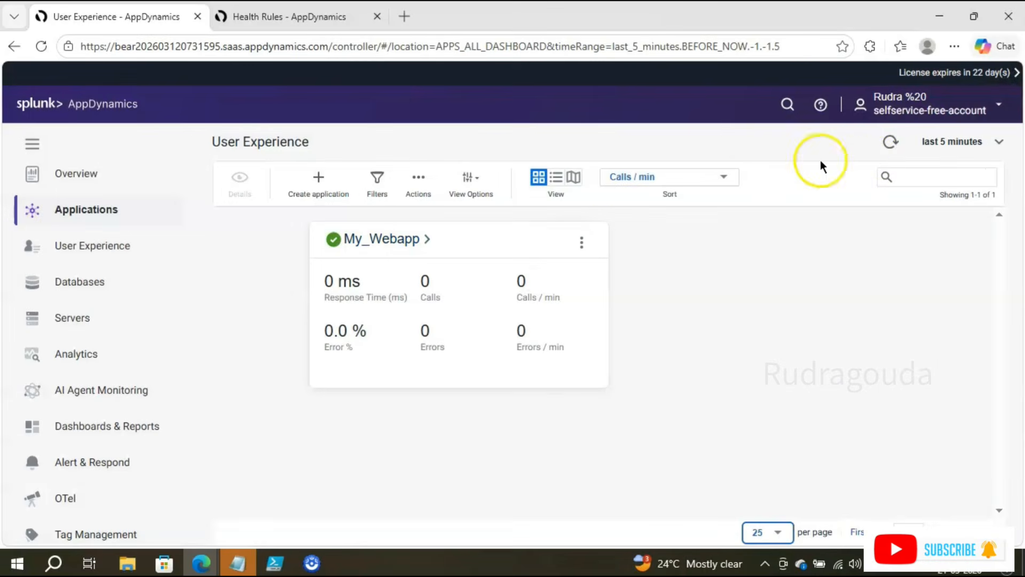
Step: Refresh the applications list and show metrics for the last 15 minutes
{"action": "left_click", "coordinate": [890, 142]}
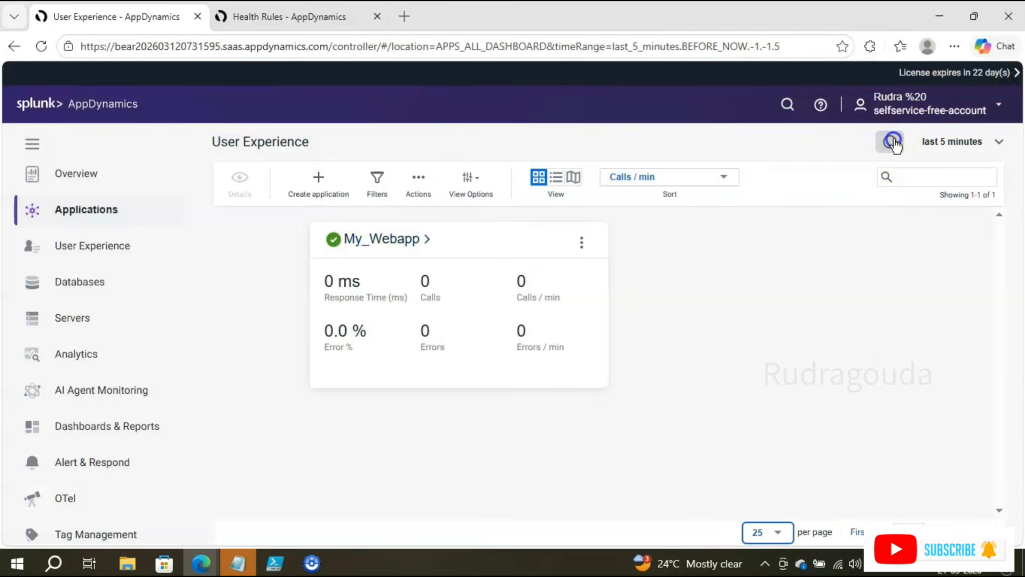
{"action": "left_click", "coordinate": [940, 141]}
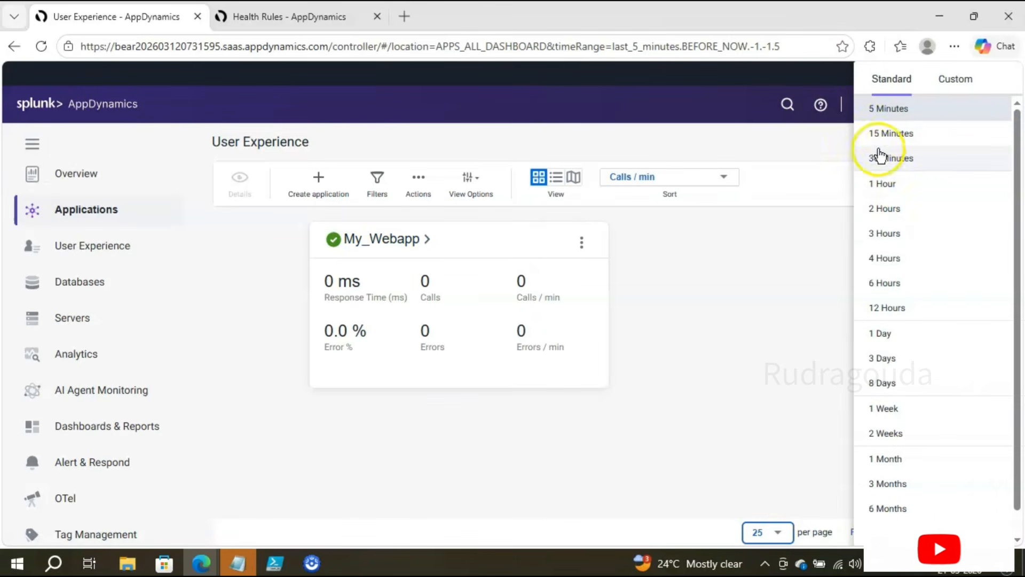
{"action": "left_click", "coordinate": [890, 134]}
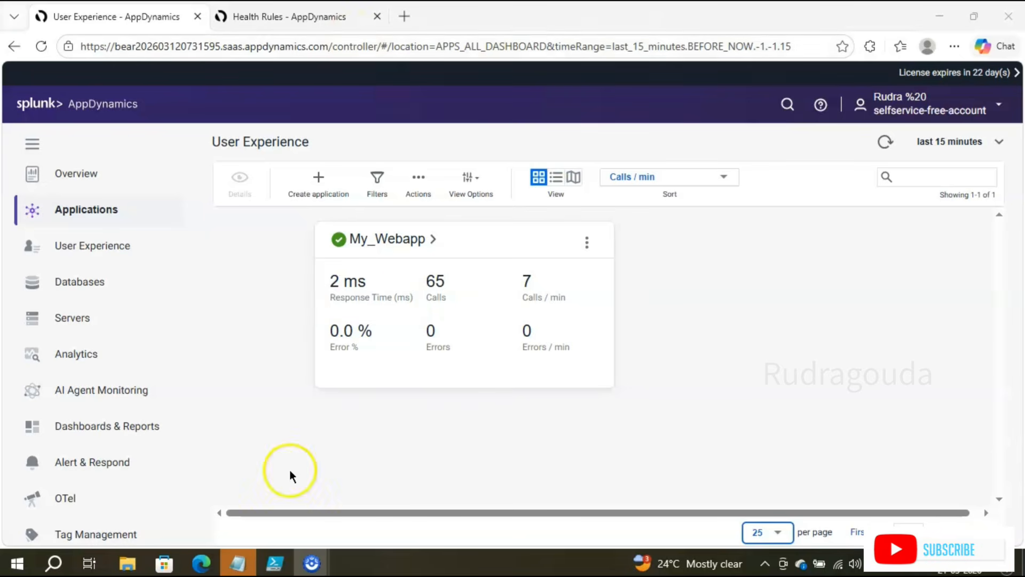
{"action": "left_click", "coordinate": [275, 562]}
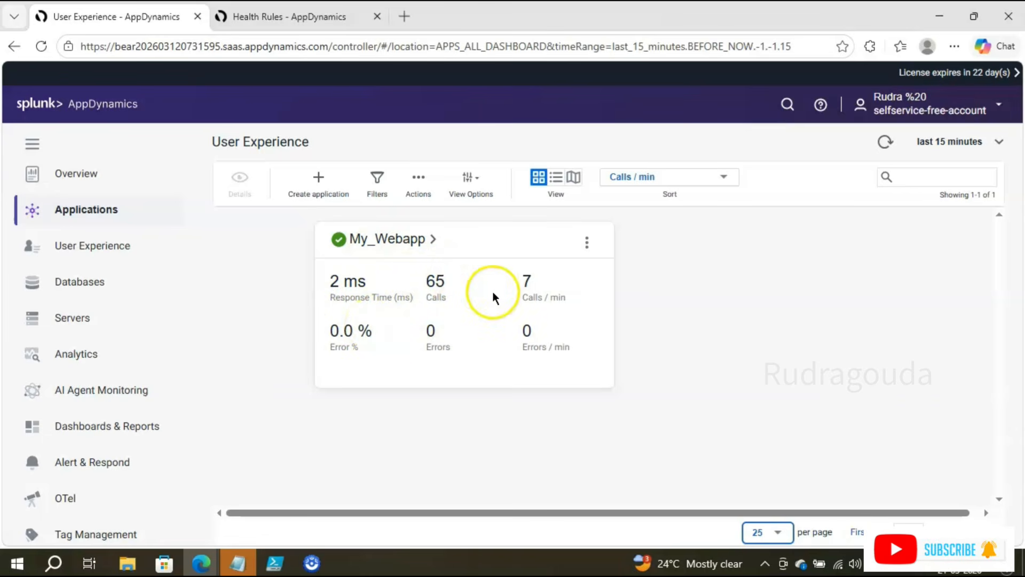
Step: Rerun the PowerShell traffic script and check its 60-request loop limit
{"action": "left_click", "coordinate": [274, 563]}
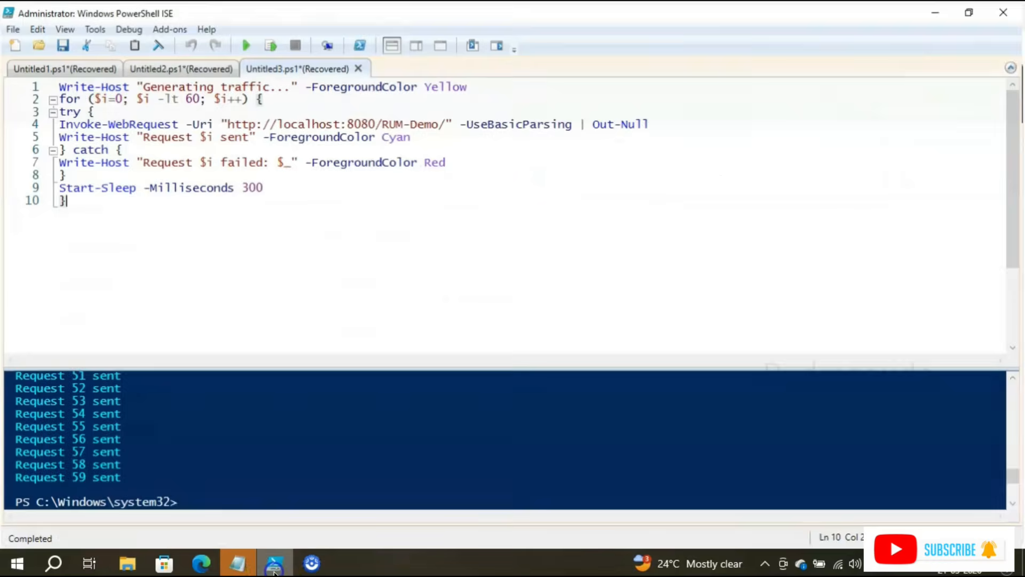
{"action": "left_click", "coordinate": [250, 43]}
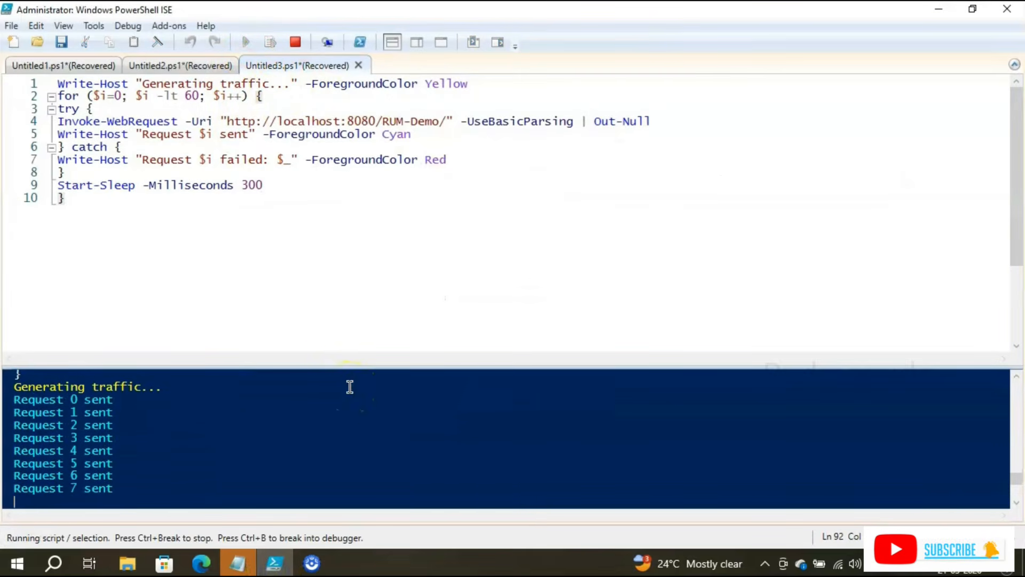
{"action": "left_click", "coordinate": [939, 9]}
{"action": "left_click", "coordinate": [878, 144]}
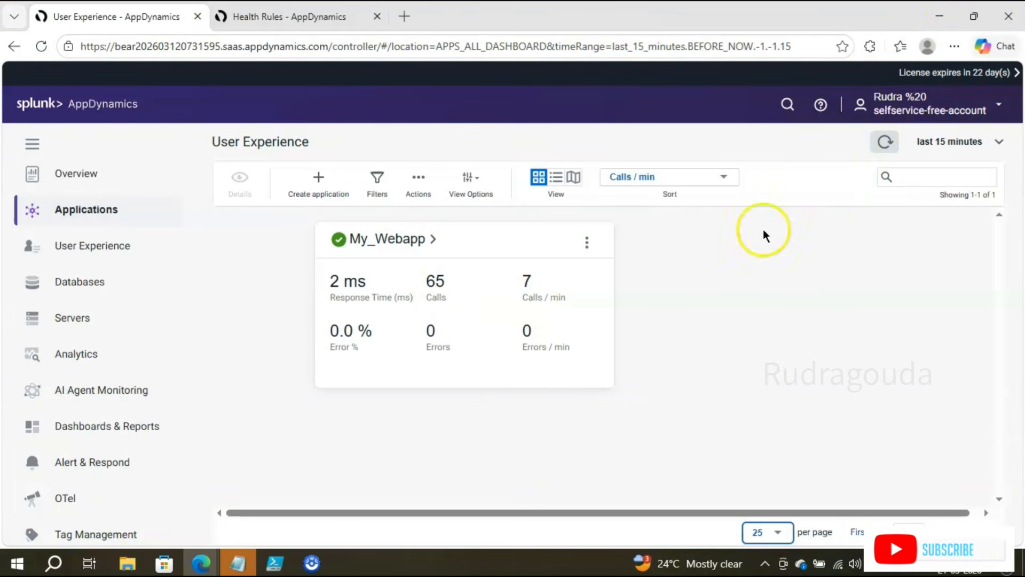
{"action": "left_click", "coordinate": [275, 563]}
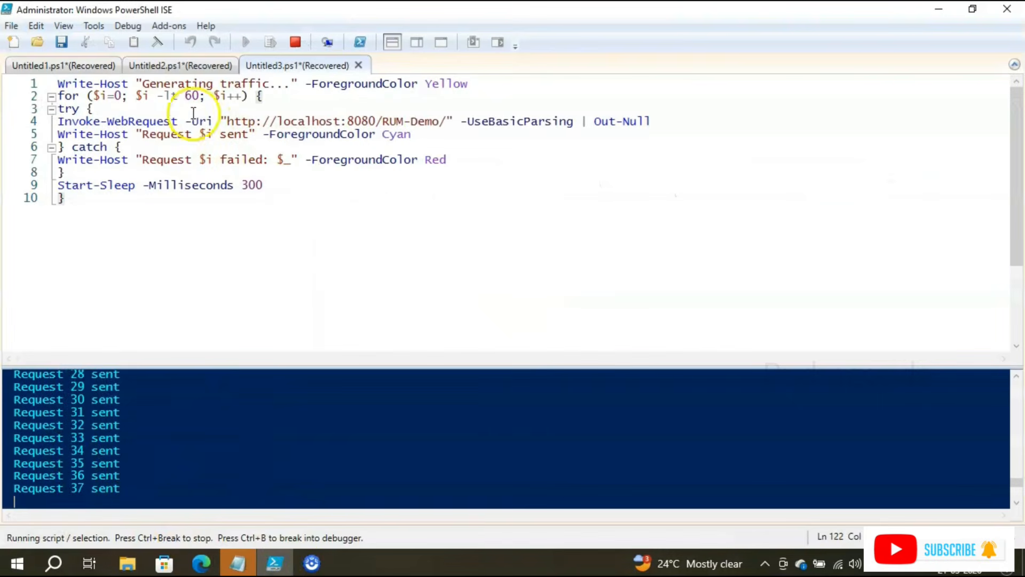
{"action": "left_click_drag", "start_coordinate": [170, 96], "coordinate": [204, 97]}
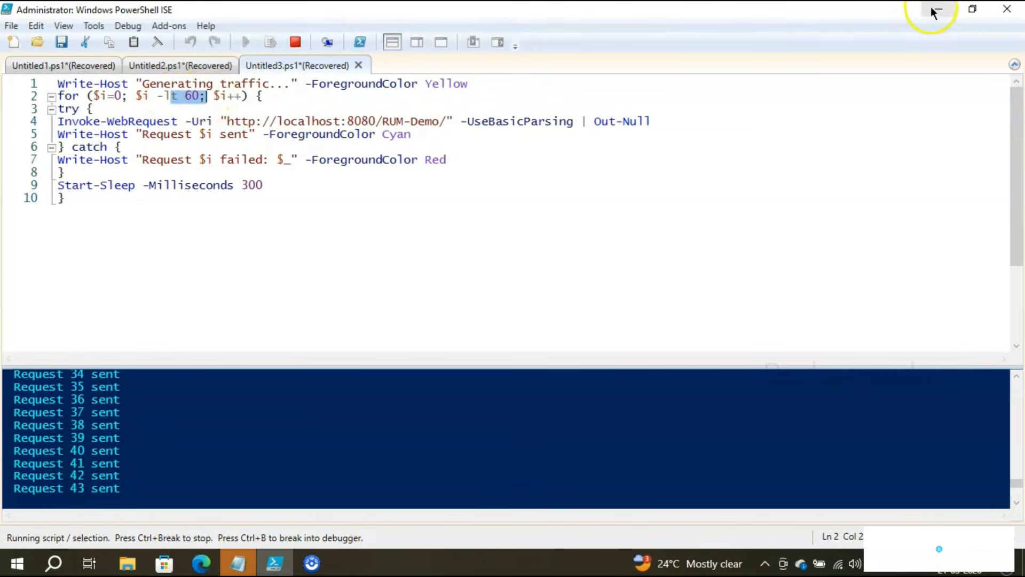
{"action": "left_click", "coordinate": [939, 9]}
Step: Refresh AppDynamics, note My_Webapp's 65 calls, and return to the Create Health Rule tab
{"action": "double_click", "coordinate": [434, 276]}
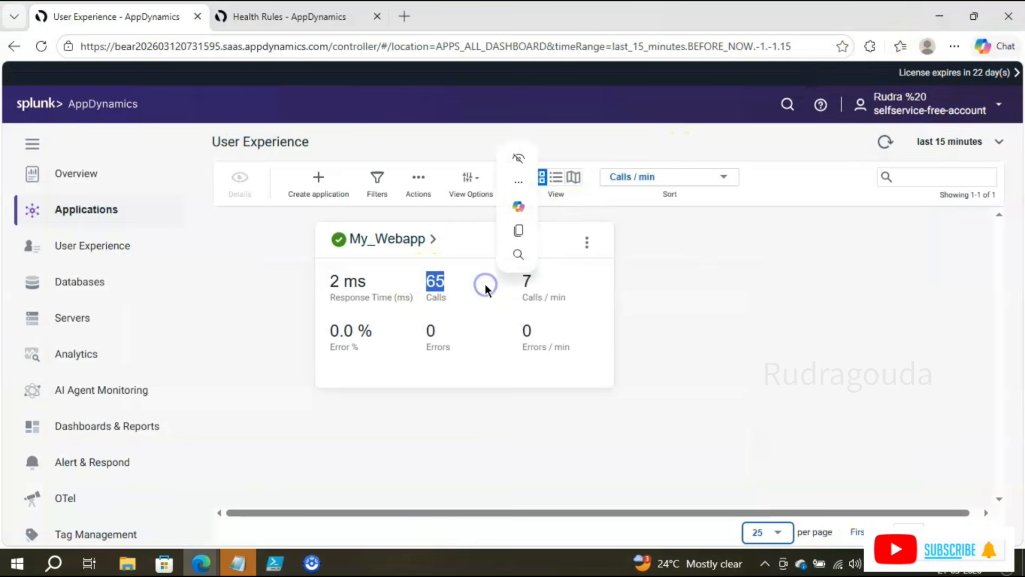
{"action": "left_click", "coordinate": [827, 360]}
{"action": "left_click", "coordinate": [885, 141]}
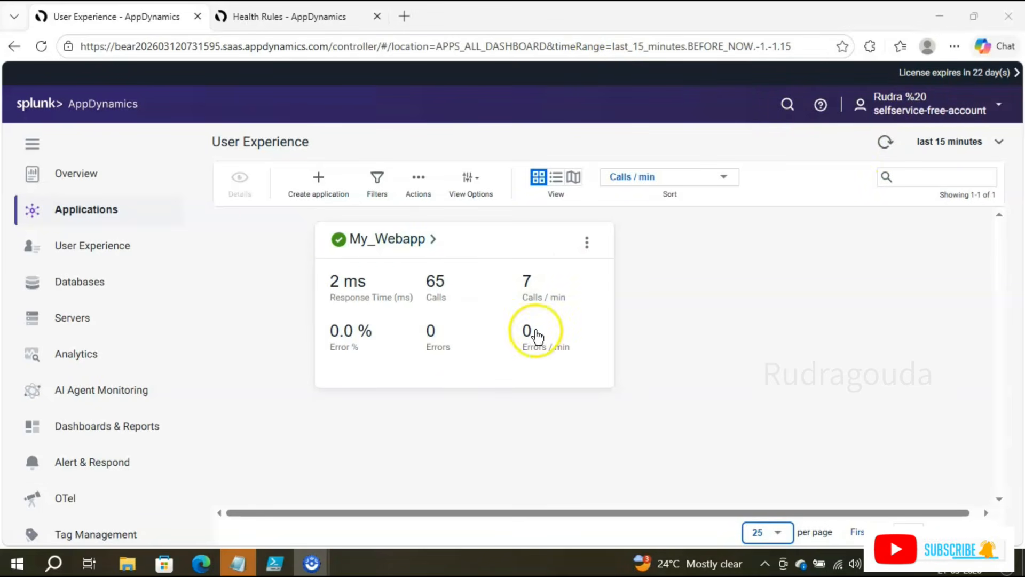
{"action": "left_click", "coordinate": [338, 29]}
{"action": "left_click", "coordinate": [152, 17]}
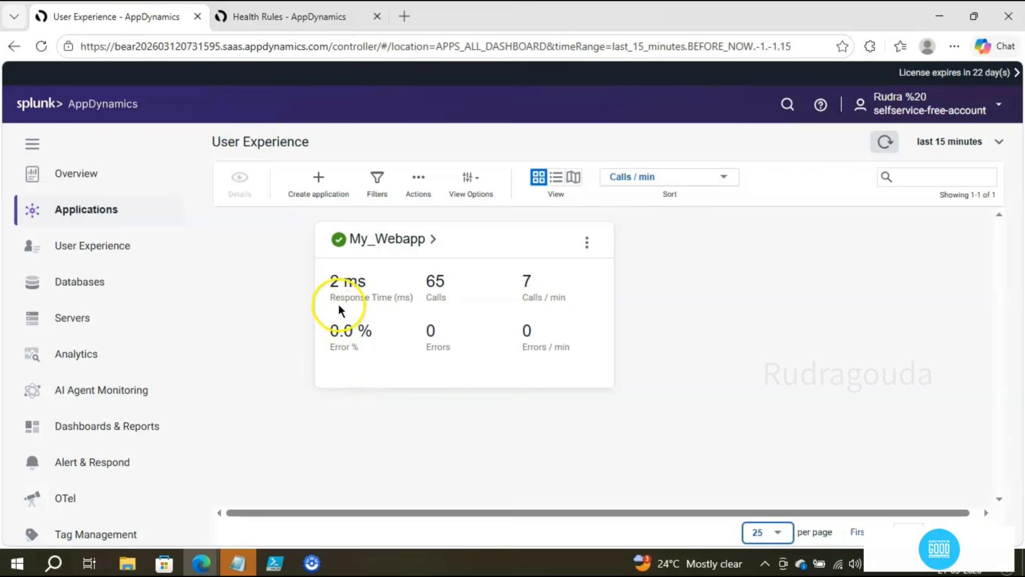
{"action": "left_click", "coordinate": [288, 24]}
Step: Name the health rule Response_Time_Monitoring
{"action": "left_click", "coordinate": [293, 200]}
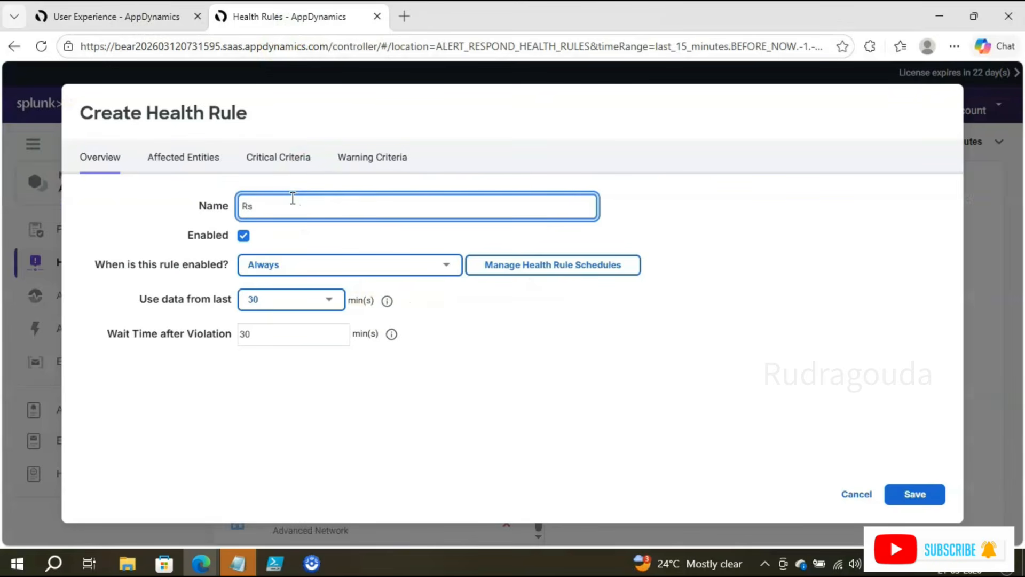
{"action": "type", "text": "Response_1"}
{"action": "key", "text": "BackSpace"}
{"action": "key", "text": "BackSpace"}
{"action": "key", "text": "BackSpace"}
{"action": "type", "text": "ing"}
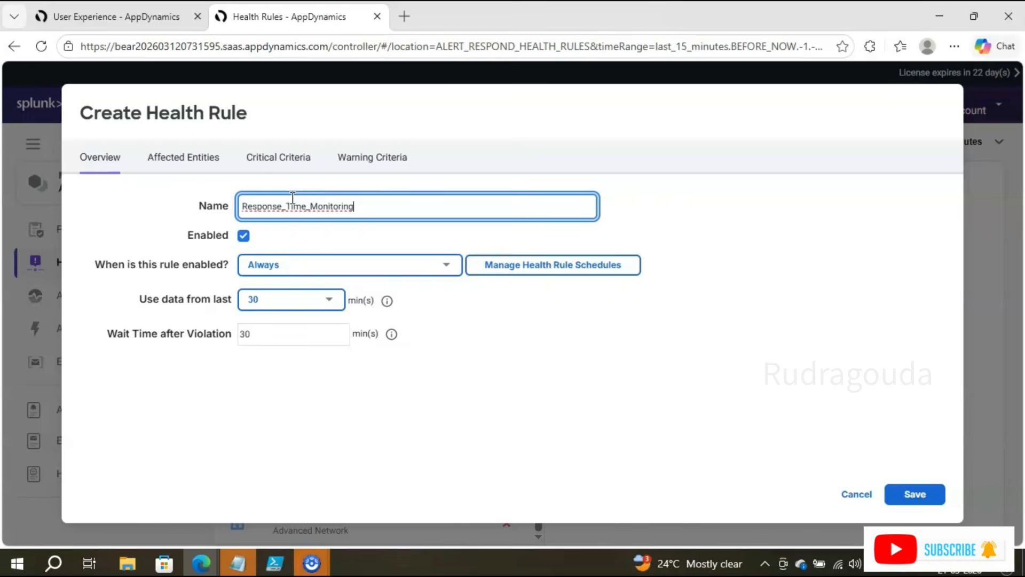
{"action": "left_click", "coordinate": [464, 75]}
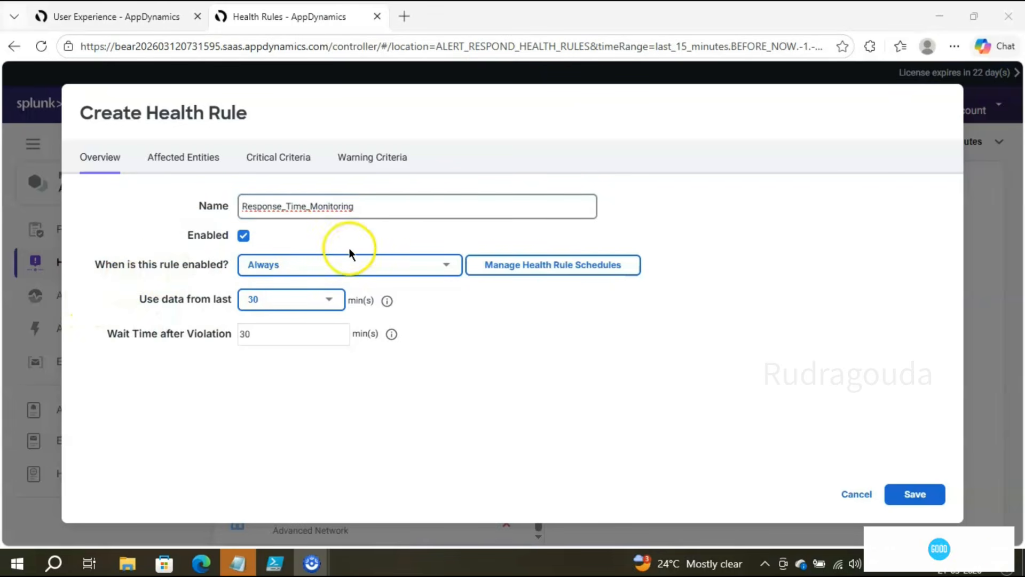
Step: Use data from the last 2 minutes and set the wait time to 2 minutes
{"action": "left_click", "coordinate": [327, 299]}
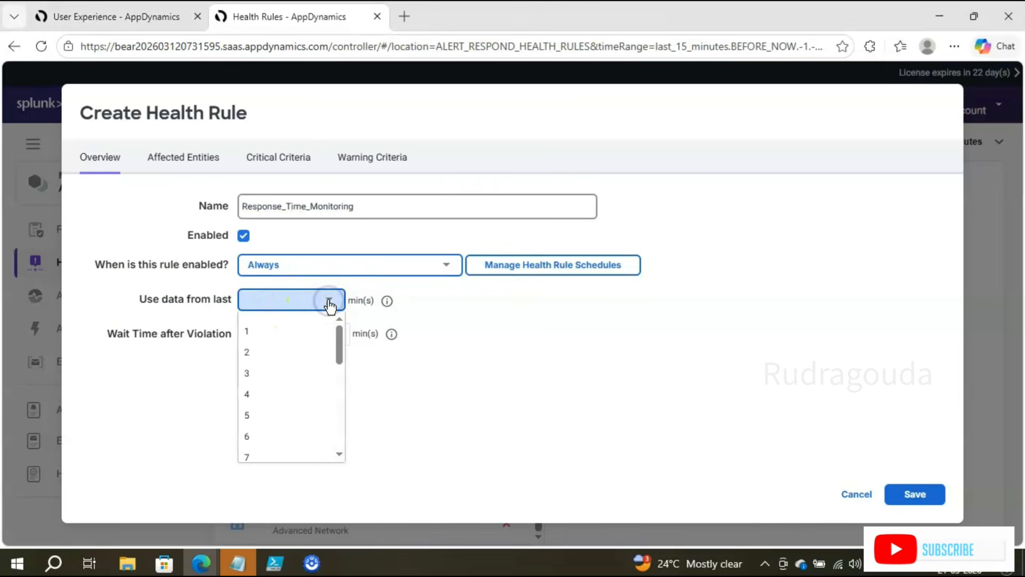
{"action": "left_click", "coordinate": [267, 353]}
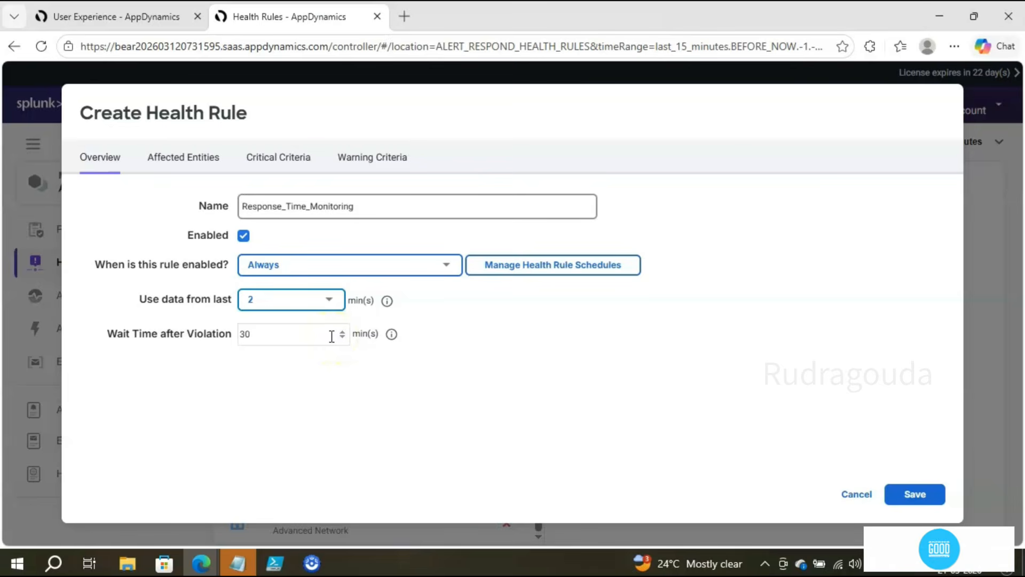
{"action": "left_click_drag", "start_coordinate": [288, 347], "coordinate": [260, 333]}
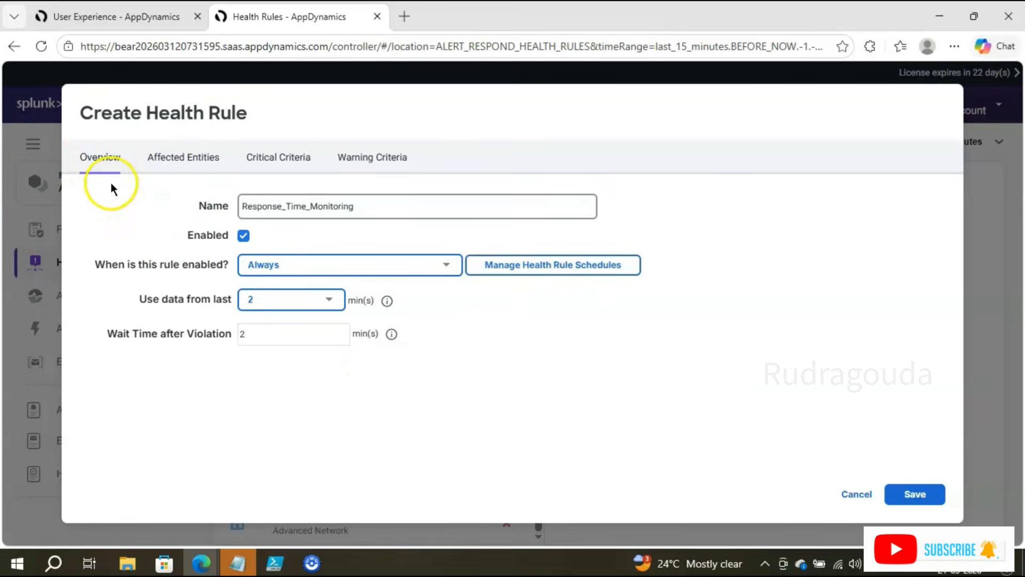
{"action": "left_click", "coordinate": [168, 167]}
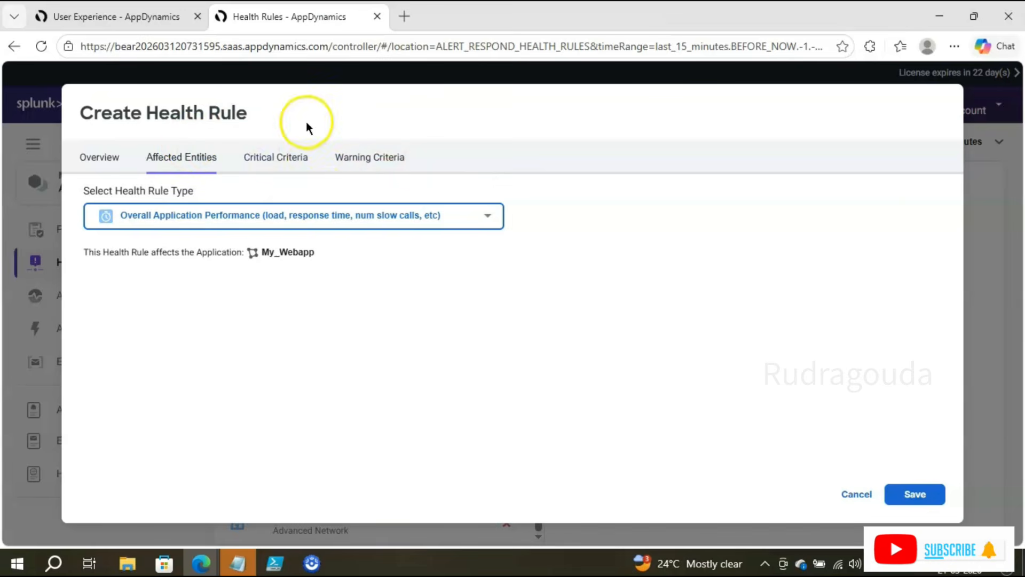
Step: Set the health rule type to Overall Application Performance for My_Webapp
{"action": "mouse_move", "coordinate": [233, 235]}
{"action": "left_mouse_down"}
{"action": "mouse_move", "coordinate": [278, 273]}
{"action": "mouse_move", "coordinate": [342, 284]}
{"action": "left_mouse_up"}
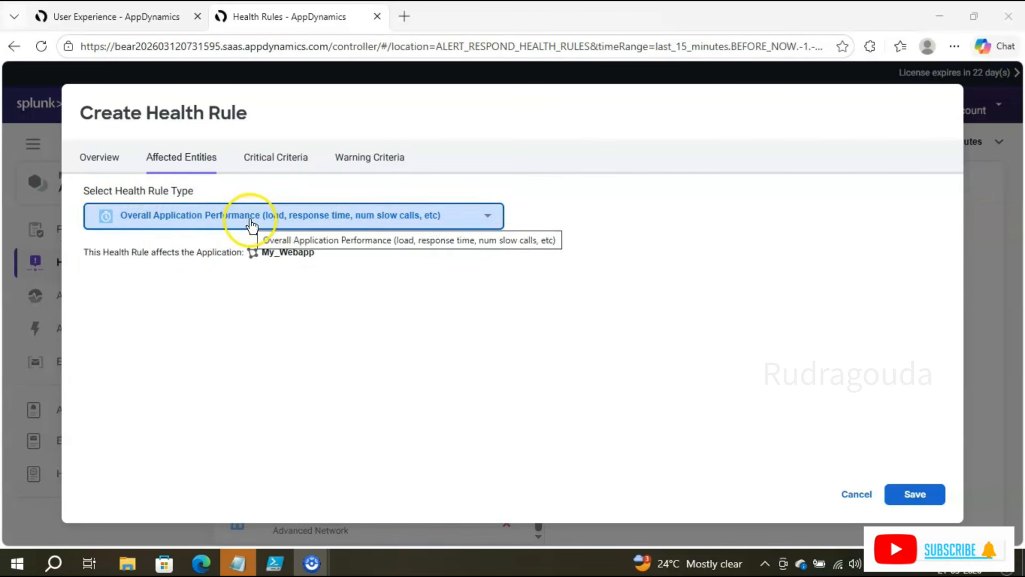
{"action": "left_click", "coordinate": [486, 219]}
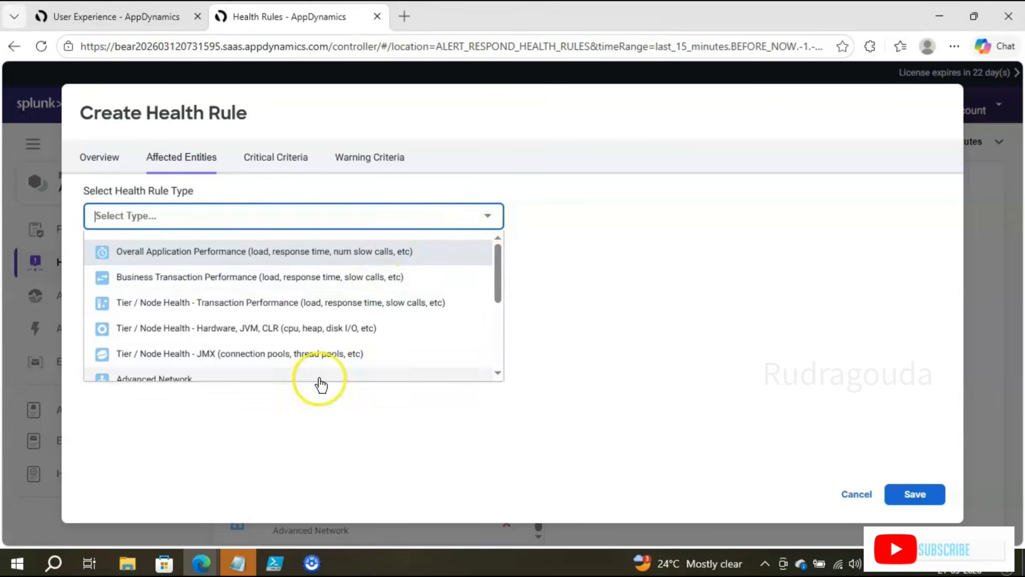
{"action": "scroll", "coordinate": [436, 326], "scroll_direction": "down", "scroll_amount": 1}
{"action": "scroll", "coordinate": [436, 326], "scroll_direction": "down", "scroll_amount": 3}
{"action": "scroll", "coordinate": [436, 326], "scroll_direction": "up", "scroll_amount": 5}
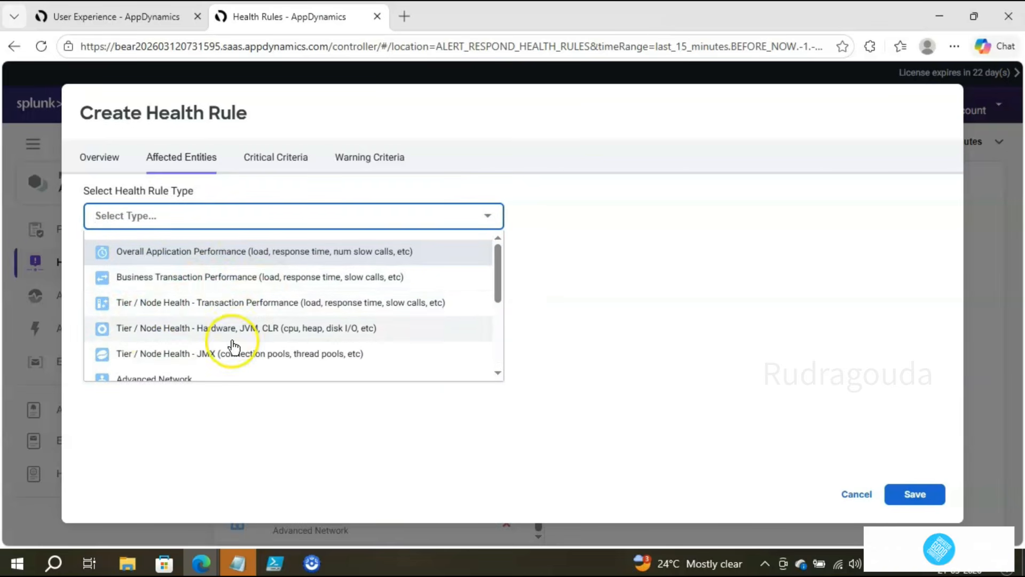
{"action": "scroll", "coordinate": [264, 358], "scroll_direction": "down", "scroll_amount": 3}
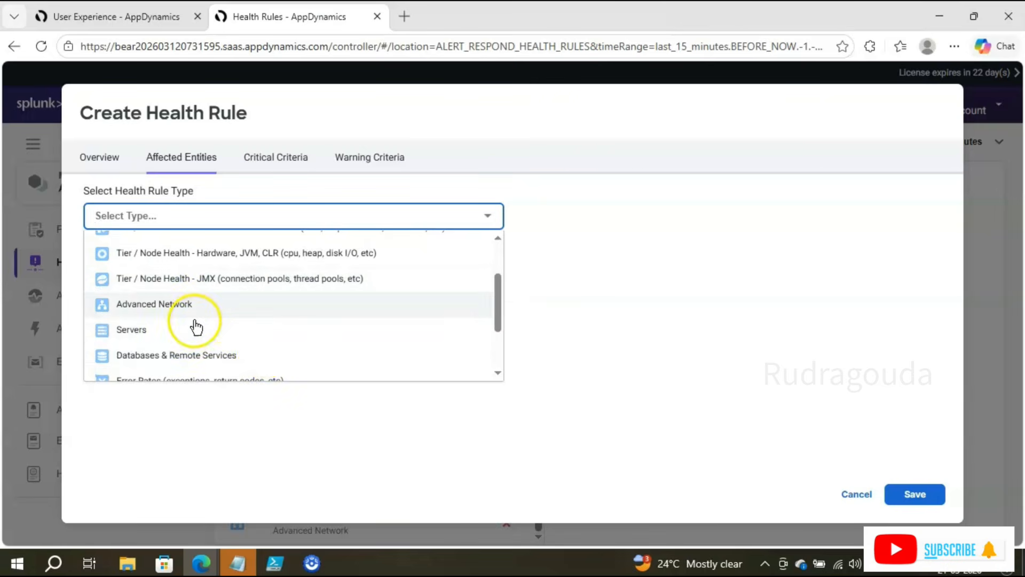
{"action": "scroll", "coordinate": [197, 344], "scroll_direction": "down", "scroll_amount": 4}
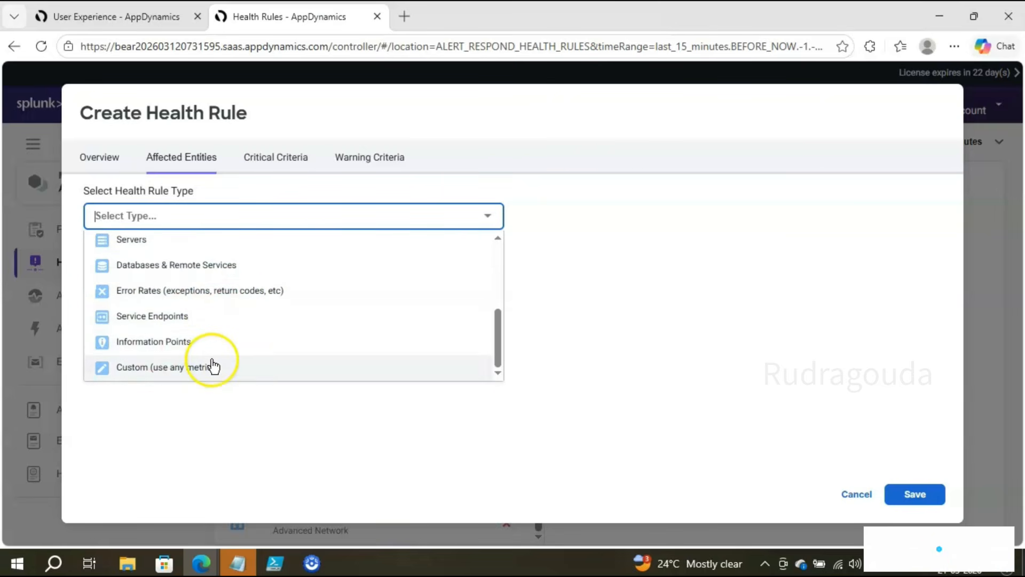
{"action": "scroll", "coordinate": [291, 344], "scroll_direction": "up", "scroll_amount": 2}
{"action": "scroll", "coordinate": [288, 341], "scroll_direction": "up", "scroll_amount": 3}
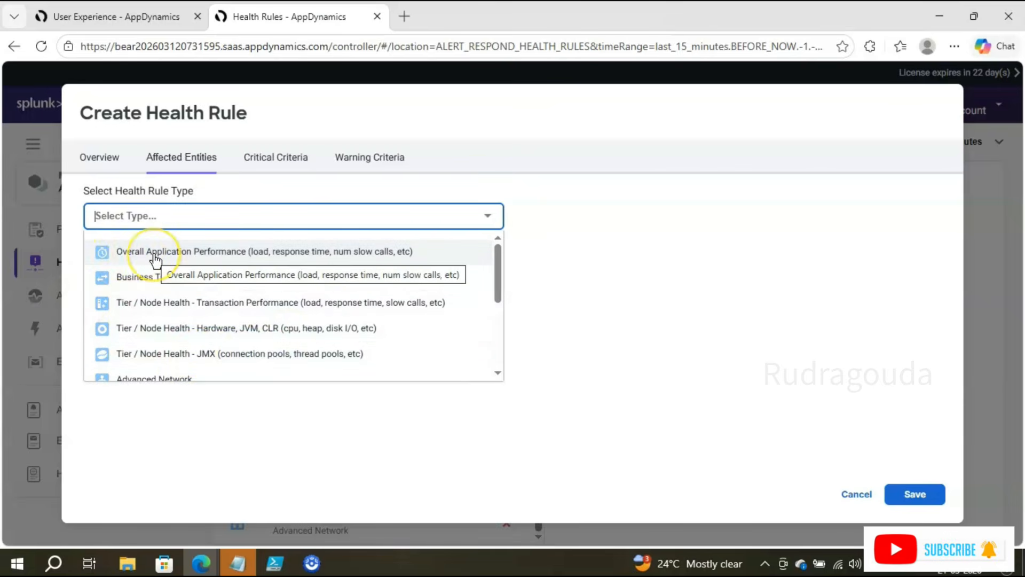
{"action": "left_click", "coordinate": [247, 253]}
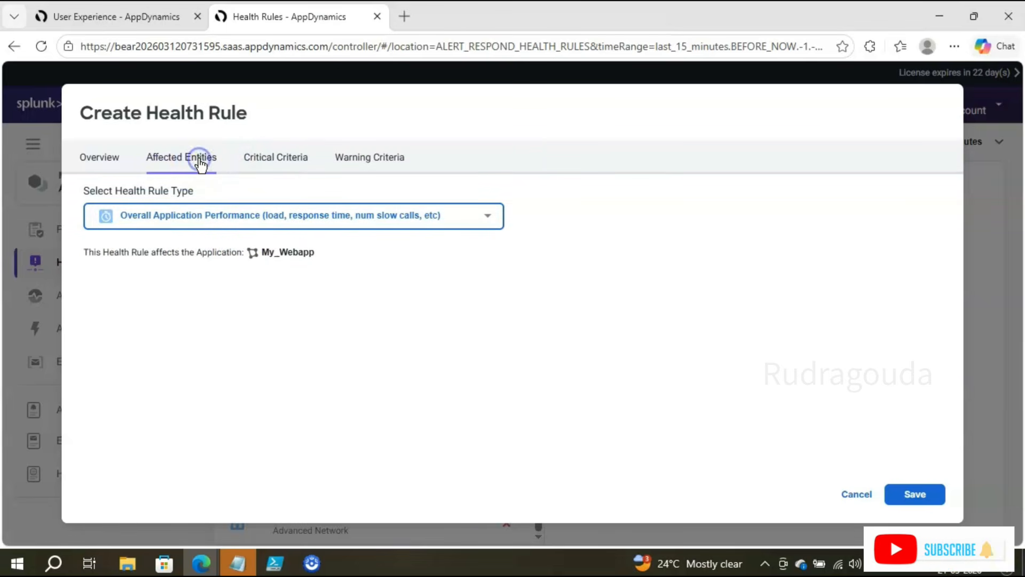
{"action": "left_click", "coordinate": [263, 164]}
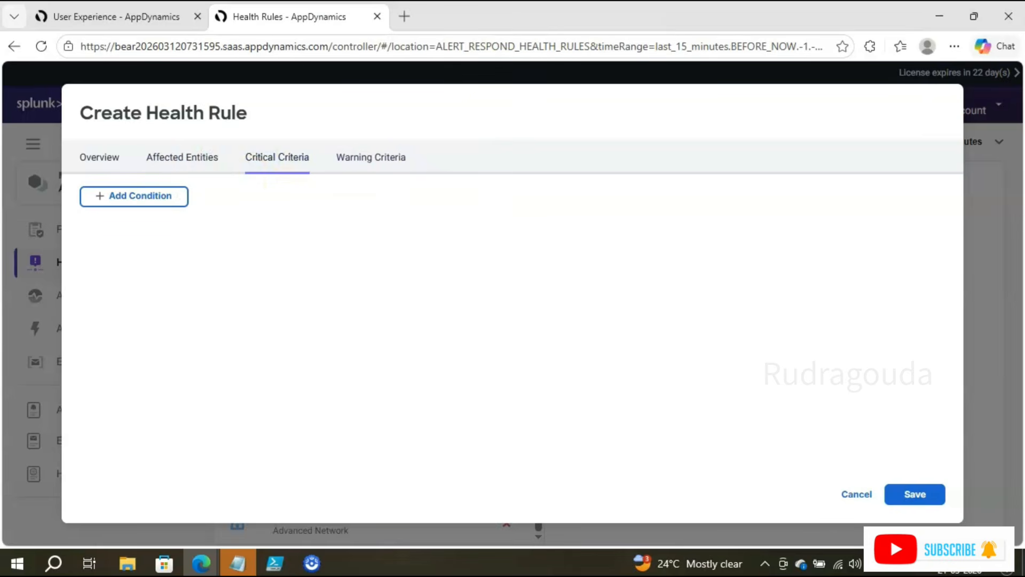
Step: Add Condition 1 under Critical Criteria, then view My_Webapp on the applications dashboard
{"action": "left_click_drag", "start_coordinate": [228, 137], "coordinate": [324, 192]}
{"action": "mouse_move", "coordinate": [327, 137]}
{"action": "left_mouse_down"}
{"action": "mouse_move", "coordinate": [372, 169]}
{"action": "mouse_move", "coordinate": [431, 187]}
{"action": "left_mouse_up"}
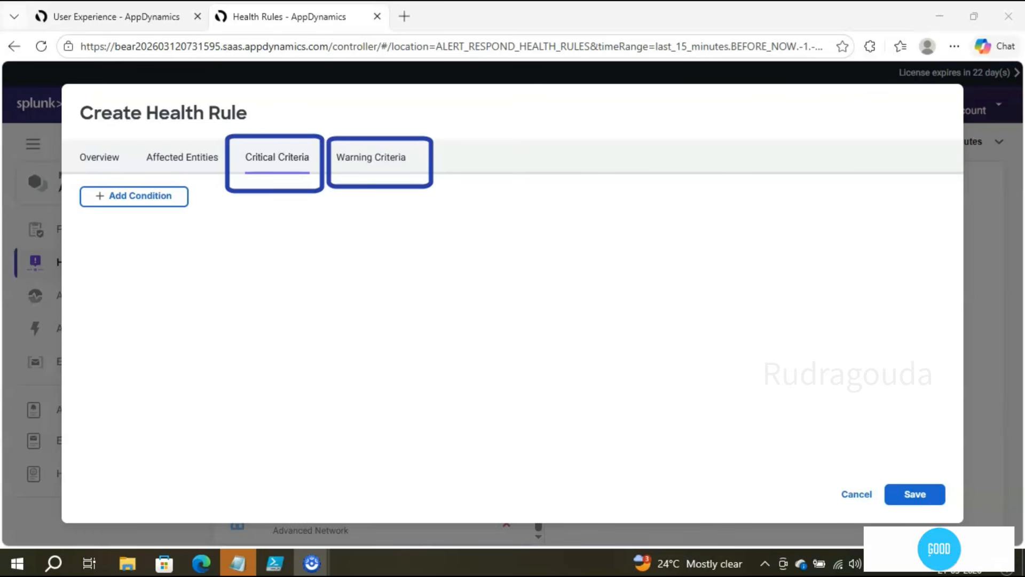
{"action": "key", "text": "Escape"}
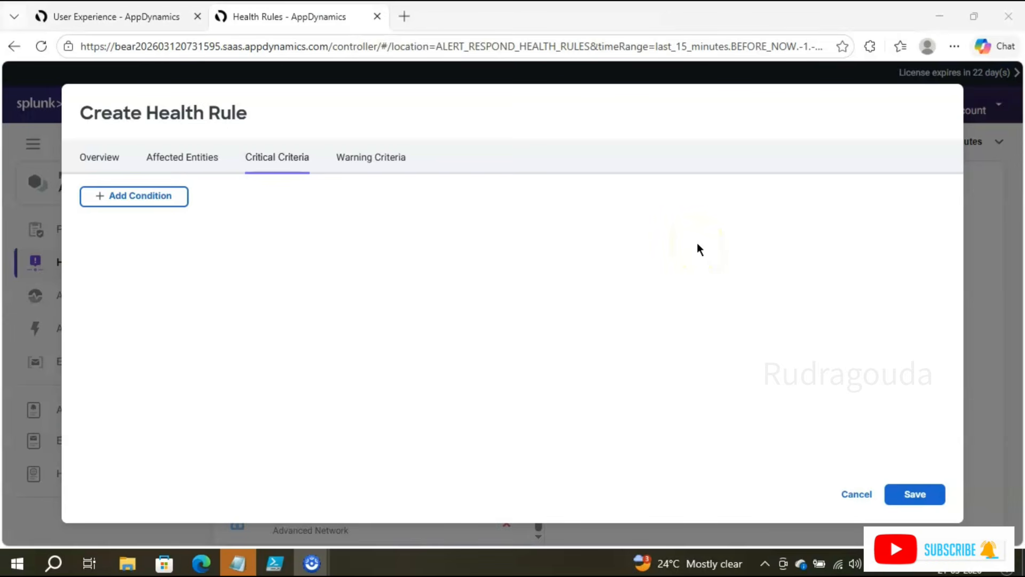
{"action": "left_click", "coordinate": [139, 197]}
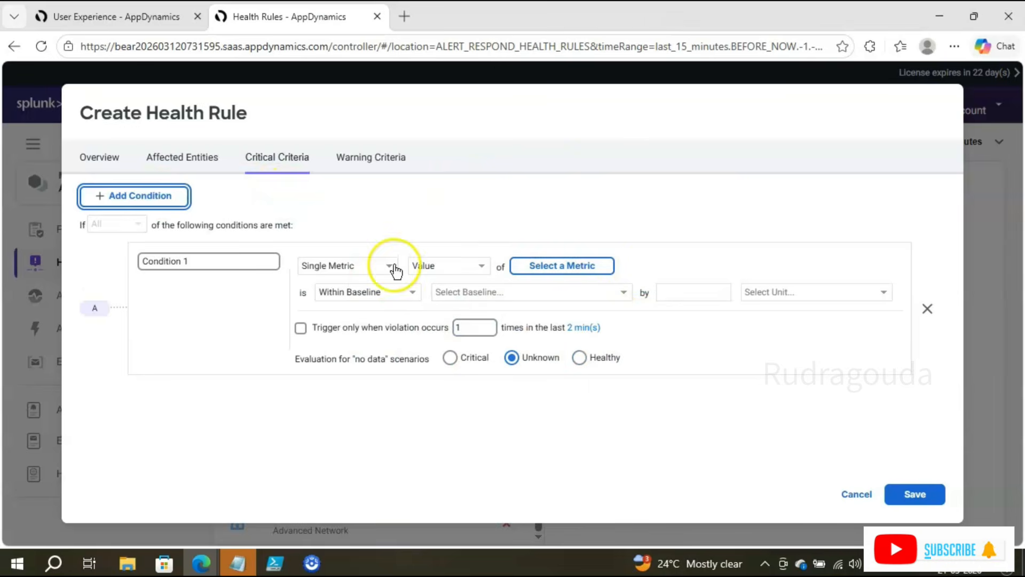
{"action": "left_click", "coordinate": [131, 24]}
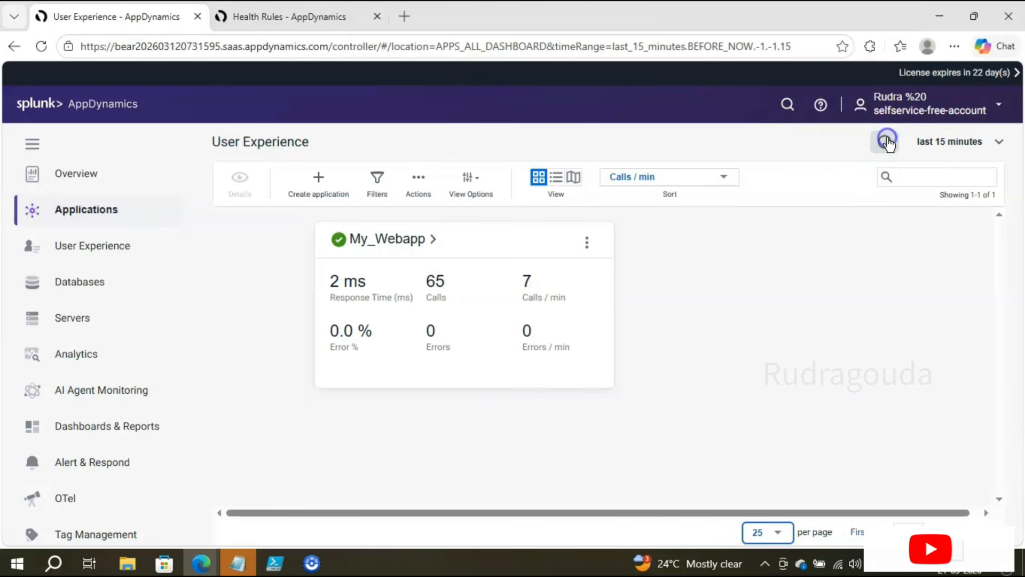
Step: Switch the dashboard time range through 5, 15, then 30 minutes
{"action": "left_click", "coordinate": [950, 145]}
{"action": "left_click", "coordinate": [880, 109]}
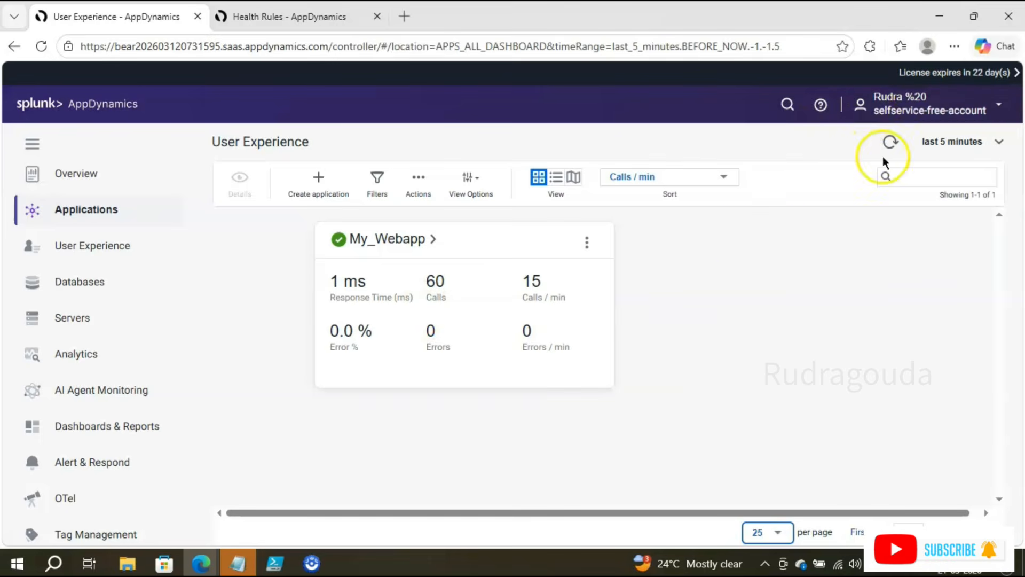
{"action": "left_click", "coordinate": [934, 138]}
{"action": "left_click", "coordinate": [880, 133]}
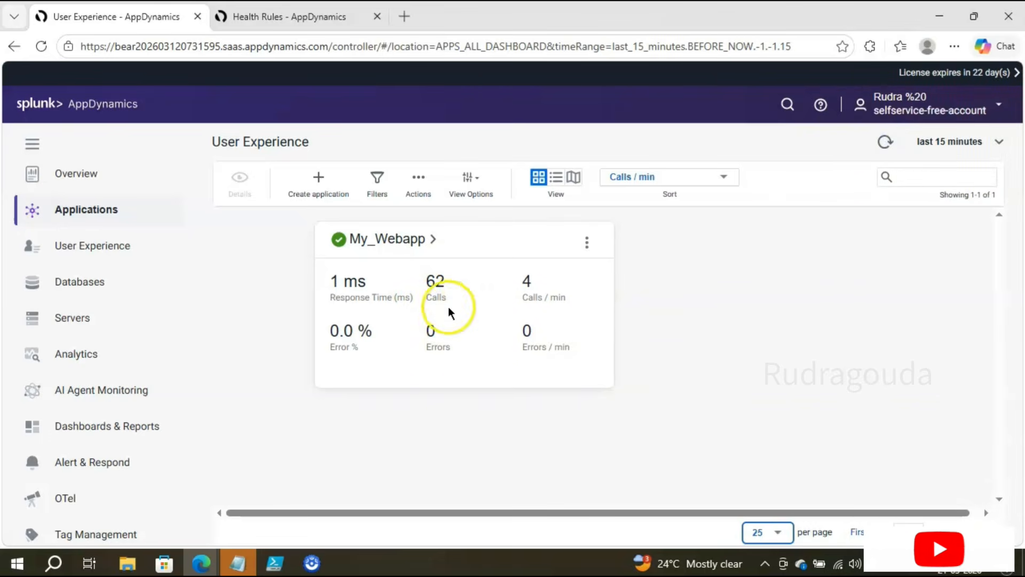
{"action": "left_click", "coordinate": [918, 142]}
{"action": "left_click", "coordinate": [750, 231]}
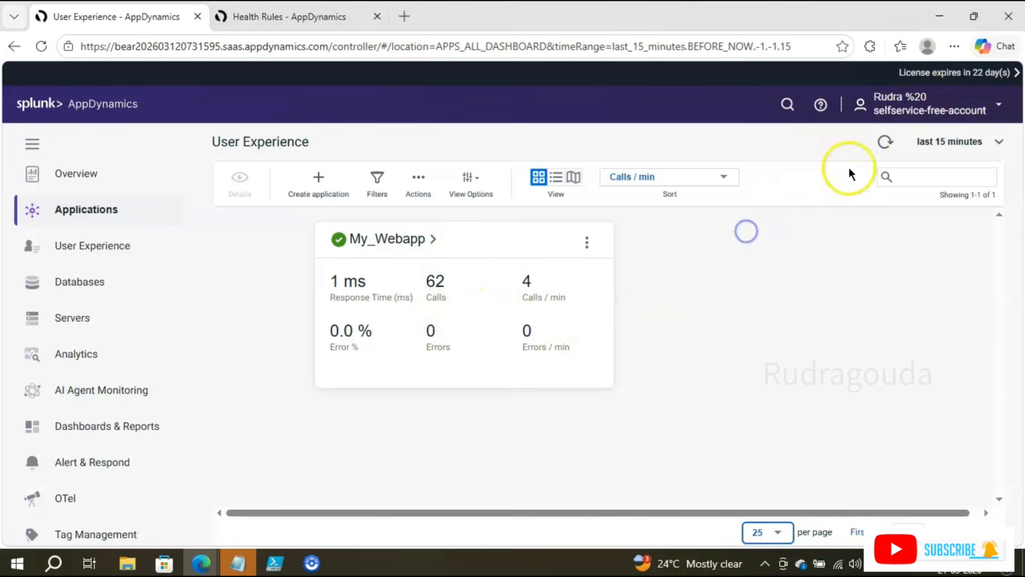
{"action": "left_click", "coordinate": [949, 137]}
{"action": "left_click", "coordinate": [908, 158]}
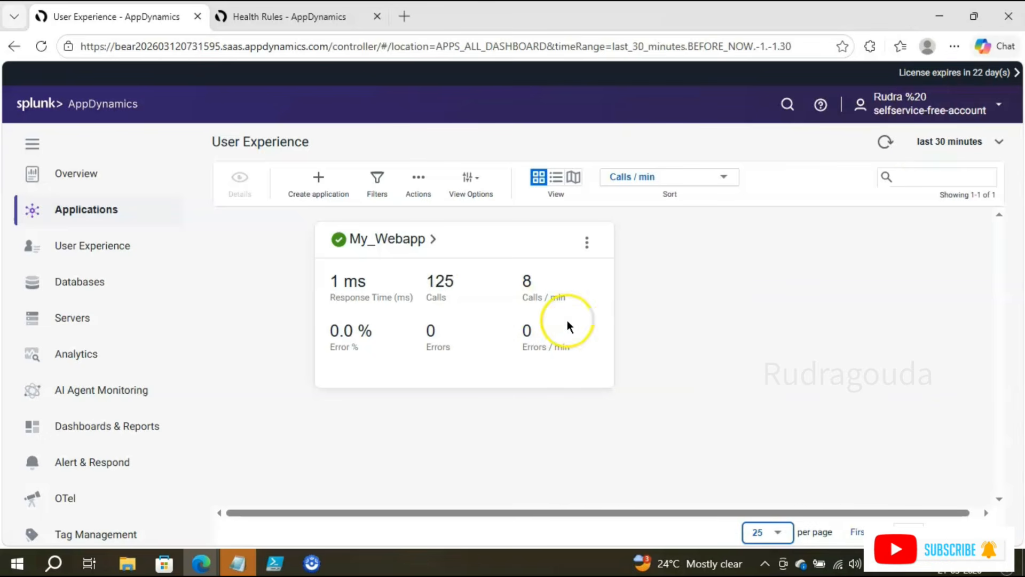
Step: Check My_Webapp's 125 calls over 30 minutes and return to the health rule form
{"action": "left_click_drag", "start_coordinate": [431, 282], "coordinate": [425, 283]}
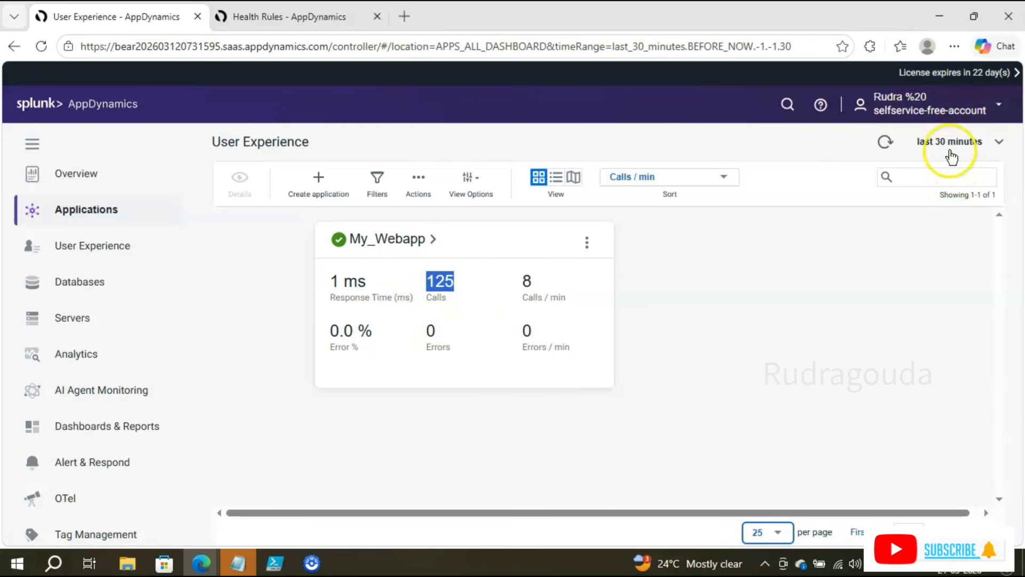
{"action": "left_click", "coordinate": [664, 305]}
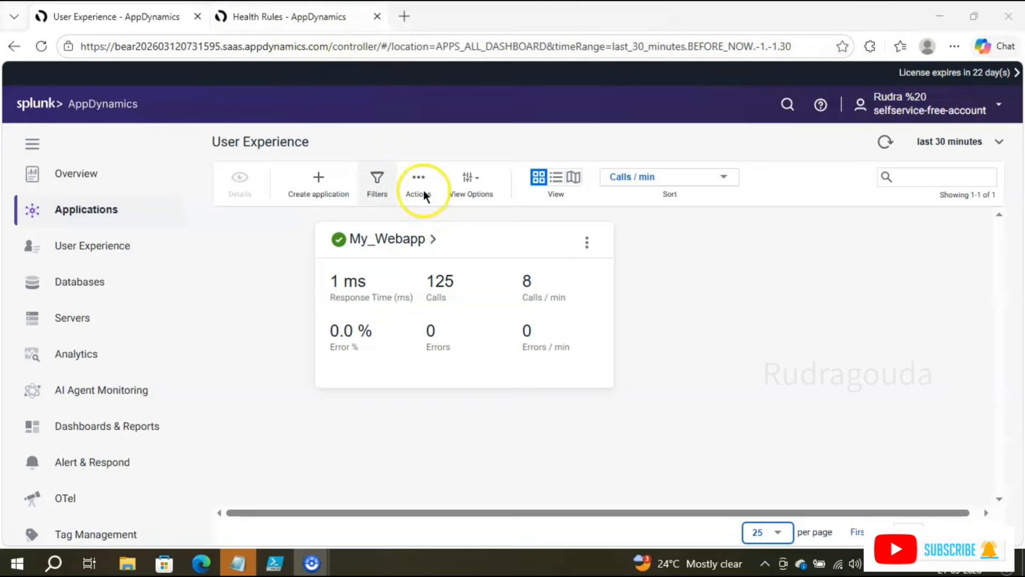
{"action": "left_click", "coordinate": [304, 17]}
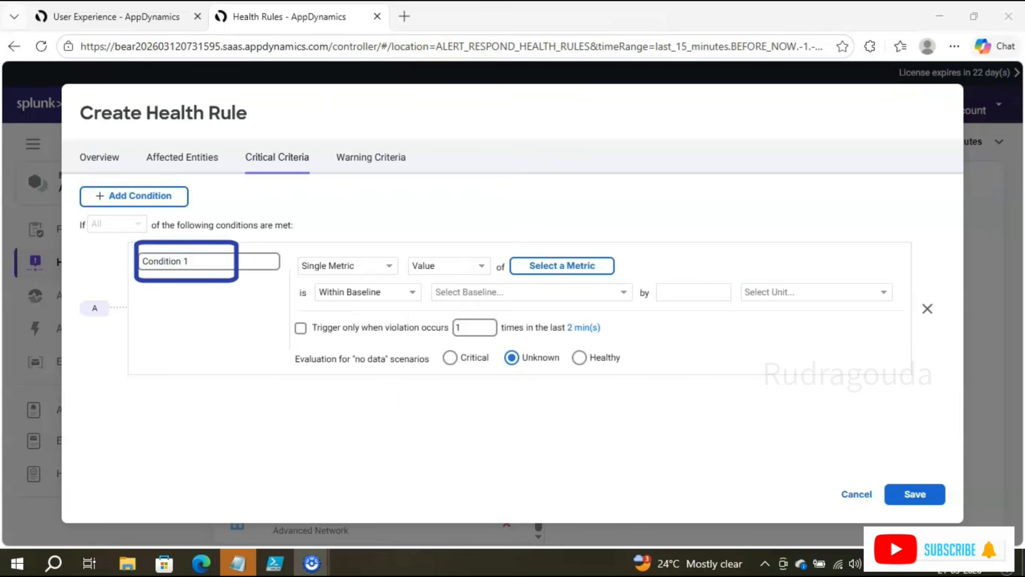
Step: Add extra conditions to the critical criteria and try removing them
{"action": "left_click", "coordinate": [130, 196]}
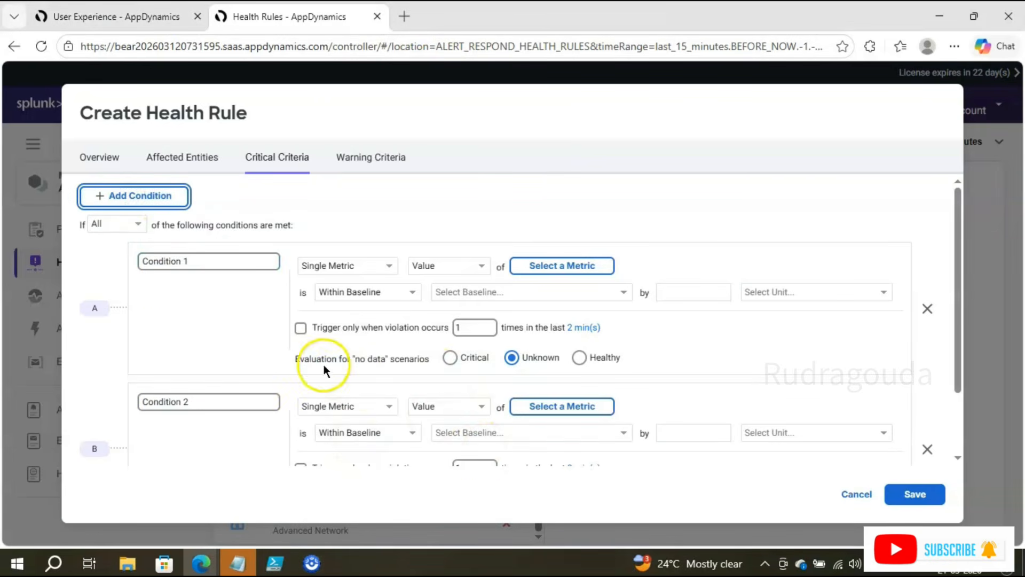
{"action": "left_click", "coordinate": [128, 198]}
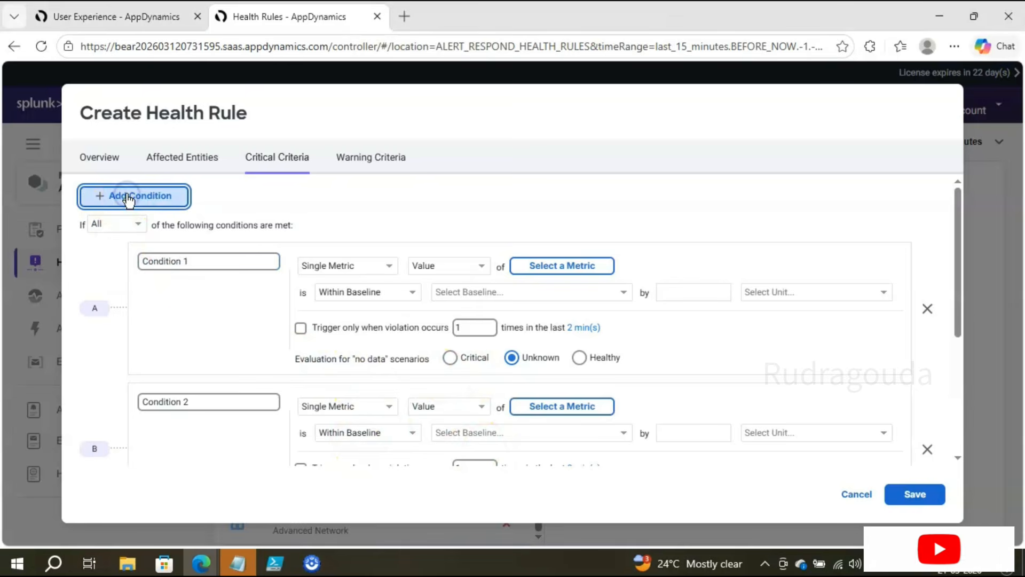
{"action": "scroll", "coordinate": [229, 286], "scroll_direction": "down", "scroll_amount": 5}
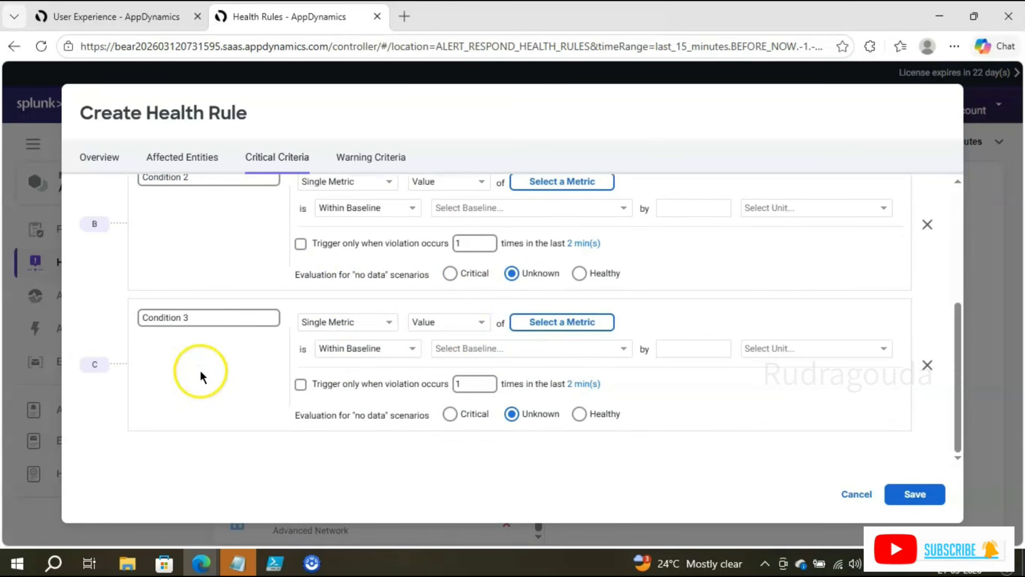
{"action": "left_click", "coordinate": [928, 366]}
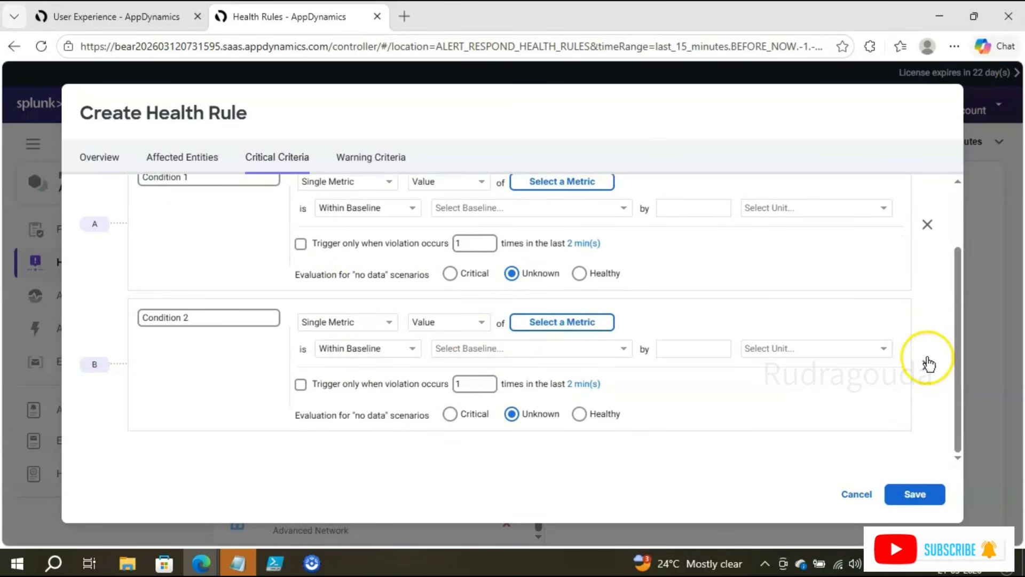
{"action": "left_click", "coordinate": [927, 368]}
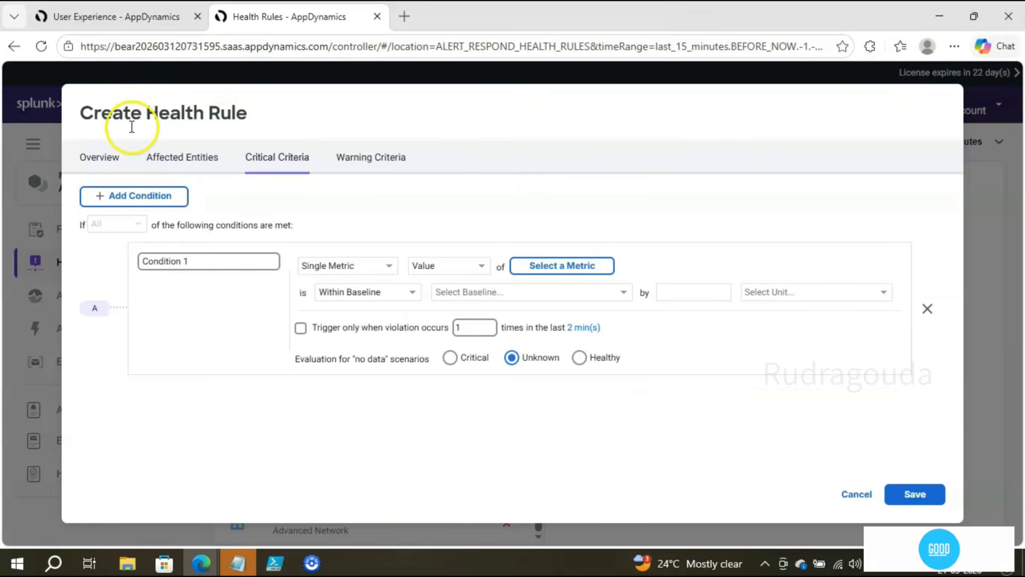
{"action": "left_click", "coordinate": [152, 199]}
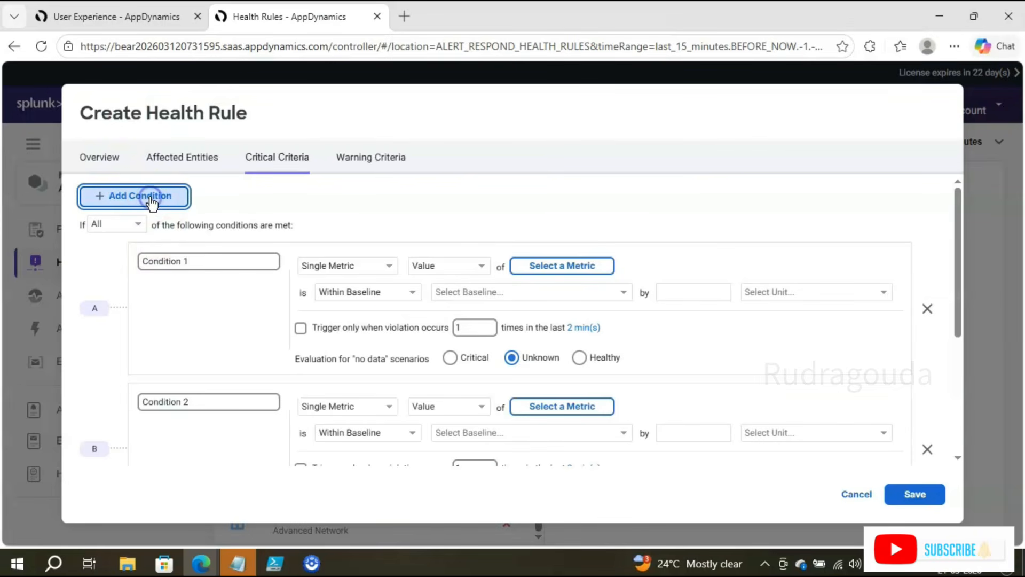
{"action": "scroll", "coordinate": [373, 331], "scroll_direction": "down", "scroll_amount": 3}
{"action": "scroll", "coordinate": [162, 386], "scroll_direction": "up", "scroll_amount": 3}
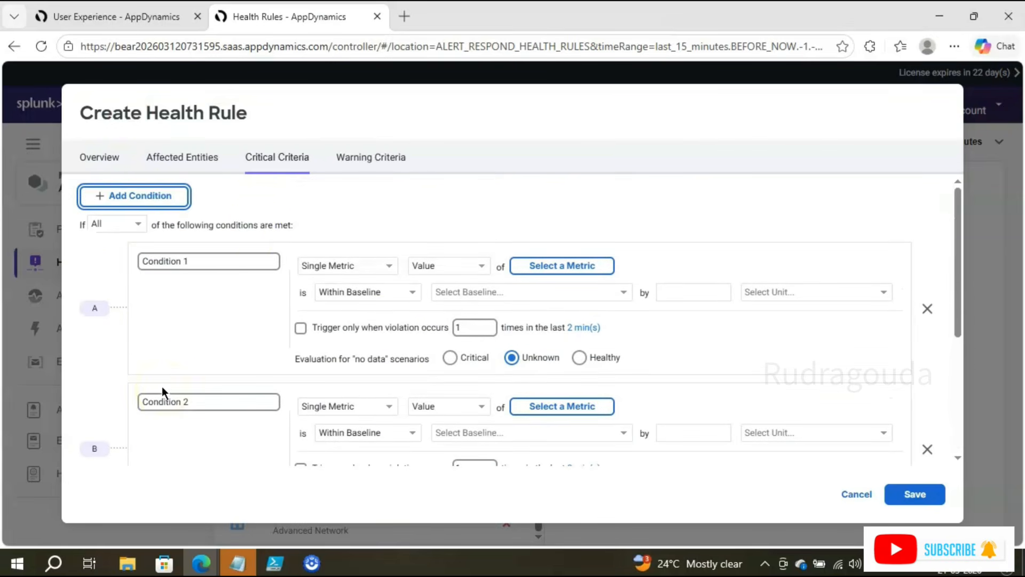
{"action": "left_click", "coordinate": [531, 11]}
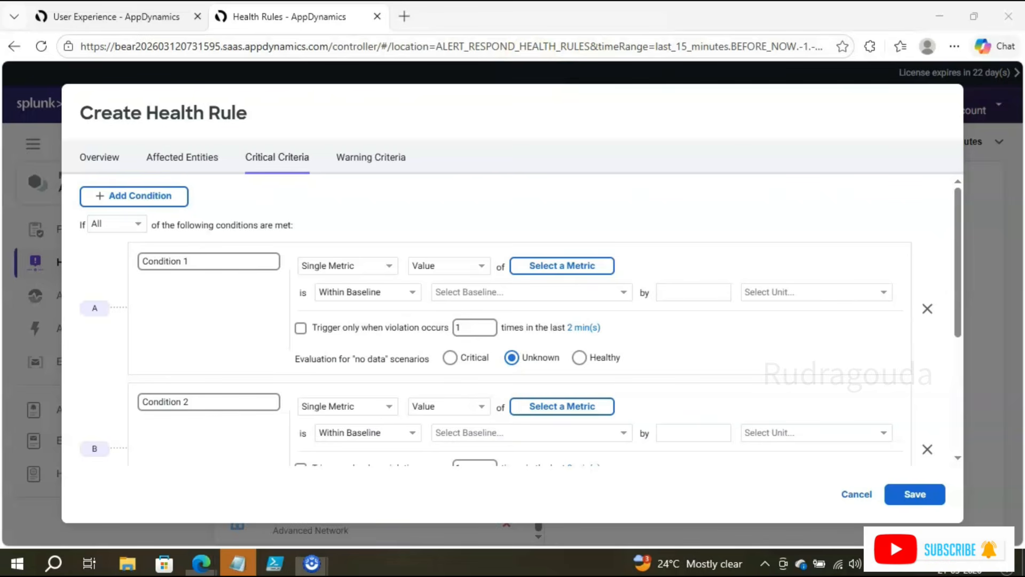
{"action": "mouse_move", "coordinate": [69, 207]}
{"action": "left_mouse_down"}
{"action": "mouse_move", "coordinate": [133, 233]}
{"action": "mouse_move", "coordinate": [295, 249]}
{"action": "left_mouse_up"}
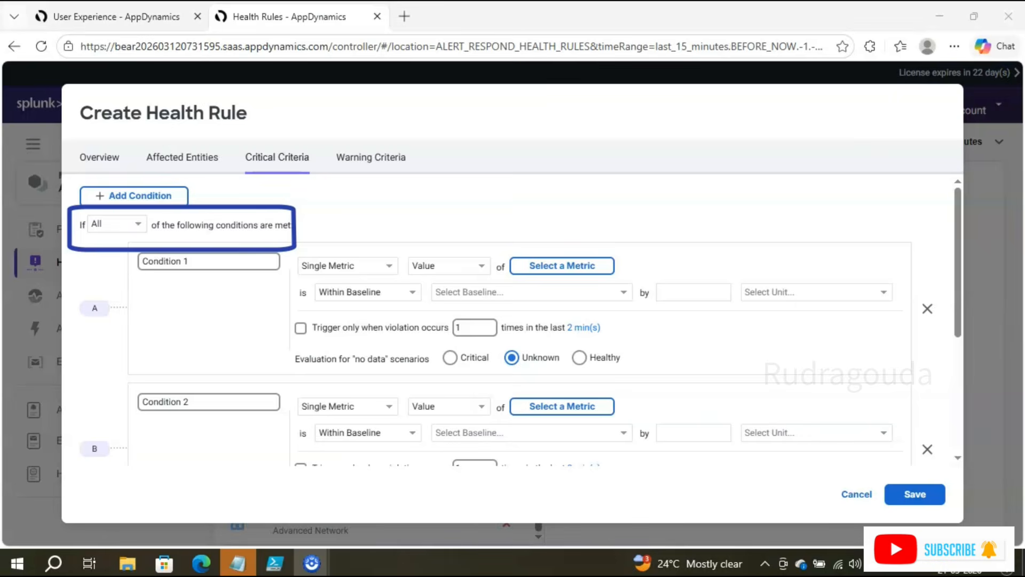
Step: Set the condition match to Any, then to Custom
{"action": "left_click", "coordinate": [139, 224]}
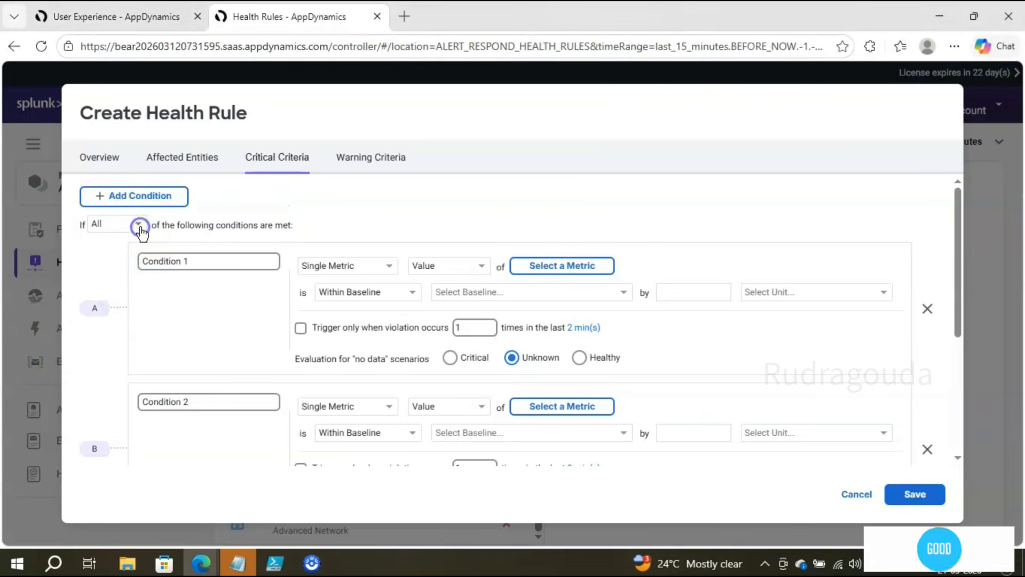
{"action": "left_click", "coordinate": [113, 259]}
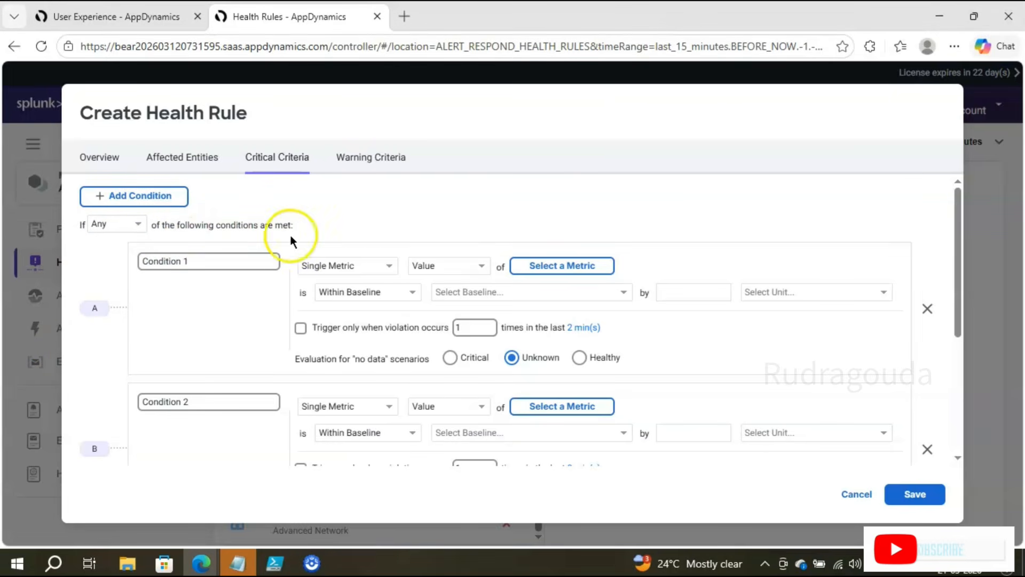
{"action": "left_click", "coordinate": [130, 231]}
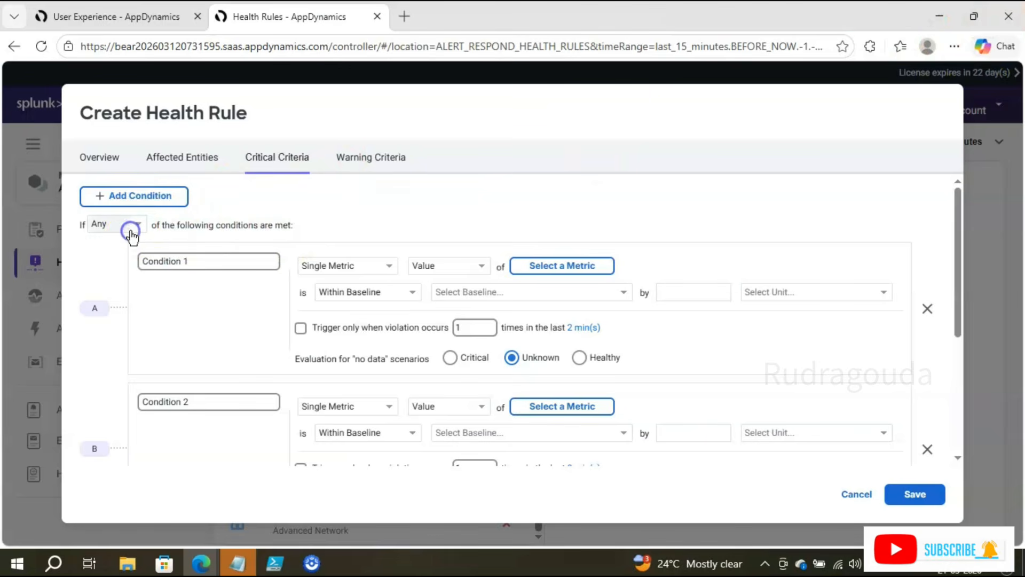
{"action": "left_click", "coordinate": [113, 278]}
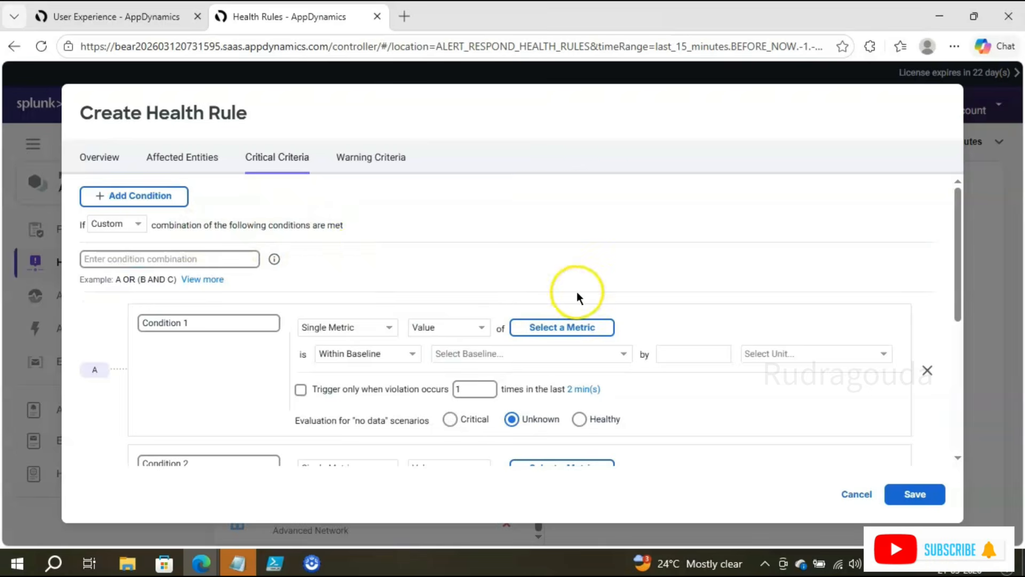
Step: Delete Conditions 3 and 2, confirming each with OK
{"action": "scroll", "coordinate": [578, 291], "scroll_direction": "down", "scroll_amount": 3}
{"action": "scroll", "coordinate": [597, 278], "scroll_direction": "up", "scroll_amount": 3}
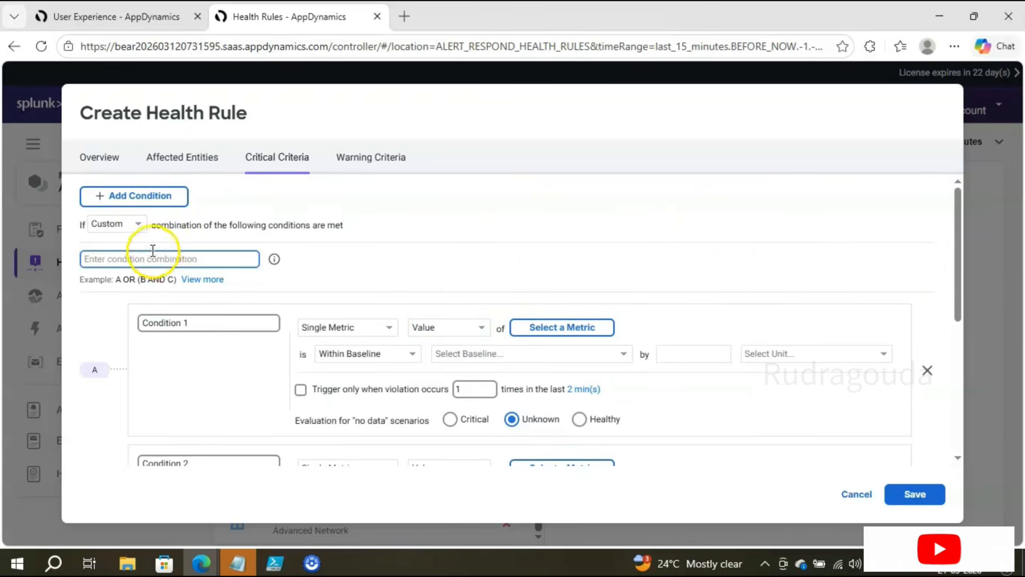
{"action": "scroll", "coordinate": [743, 256], "scroll_direction": "down", "scroll_amount": 4}
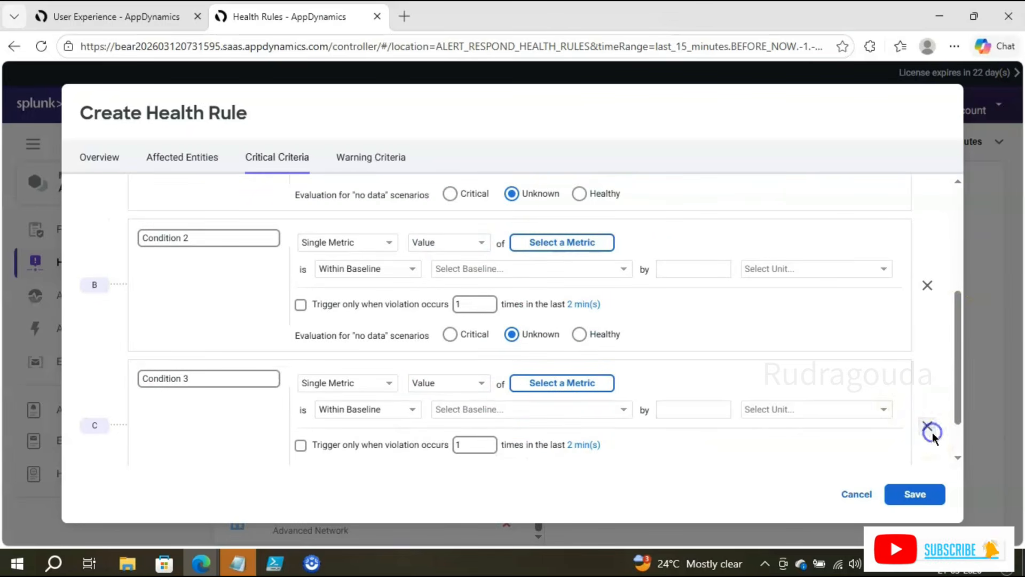
{"action": "left_click", "coordinate": [929, 429]}
{"action": "left_click", "coordinate": [658, 350]}
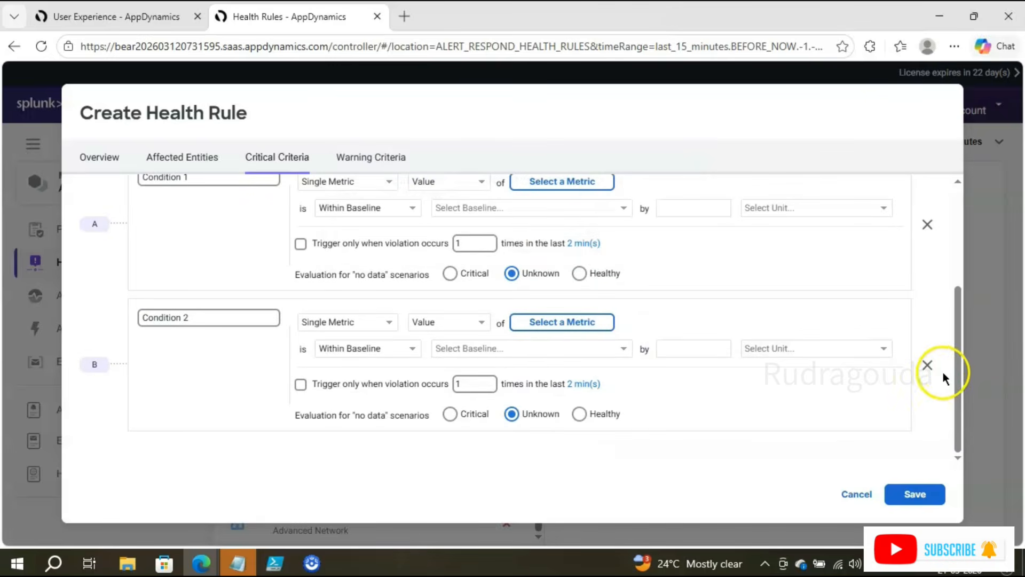
{"action": "left_click", "coordinate": [928, 366]}
{"action": "left_click", "coordinate": [661, 351]}
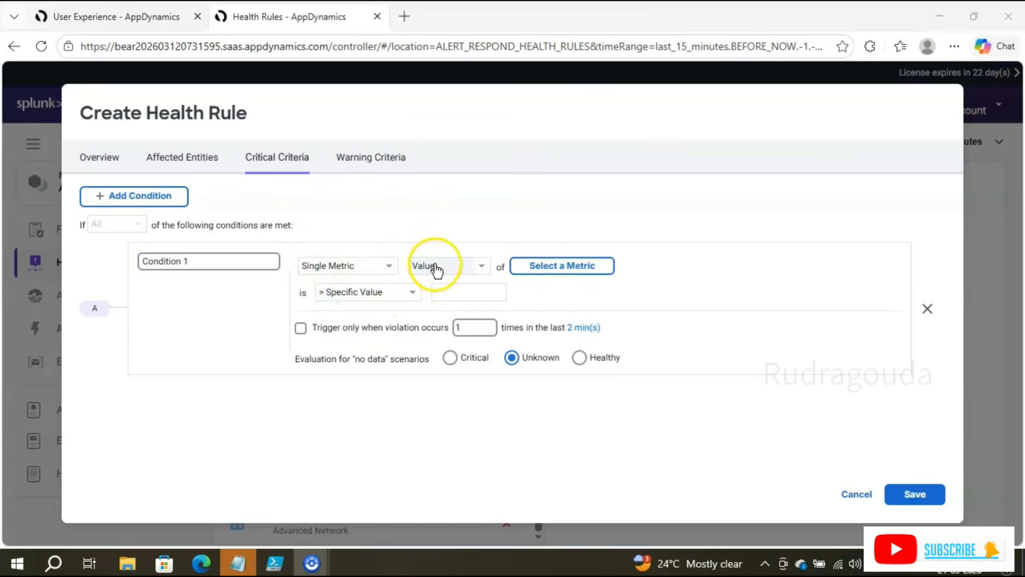
Step: Enter 3 as Condition 1's greater-than specific value threshold
{"action": "left_click", "coordinate": [458, 292]}
{"action": "type", "text": "3"}
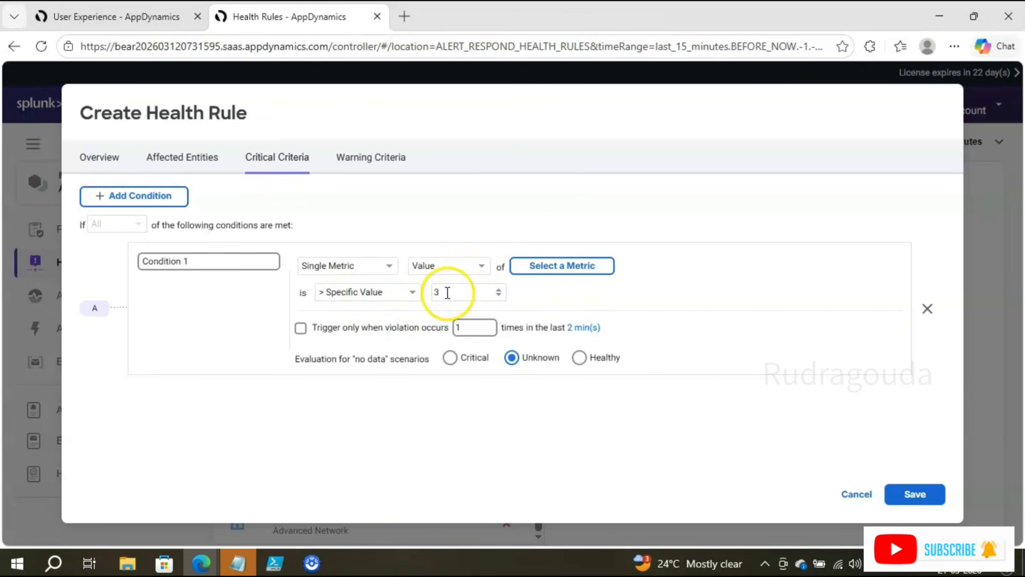
{"action": "left_click", "coordinate": [410, 293]}
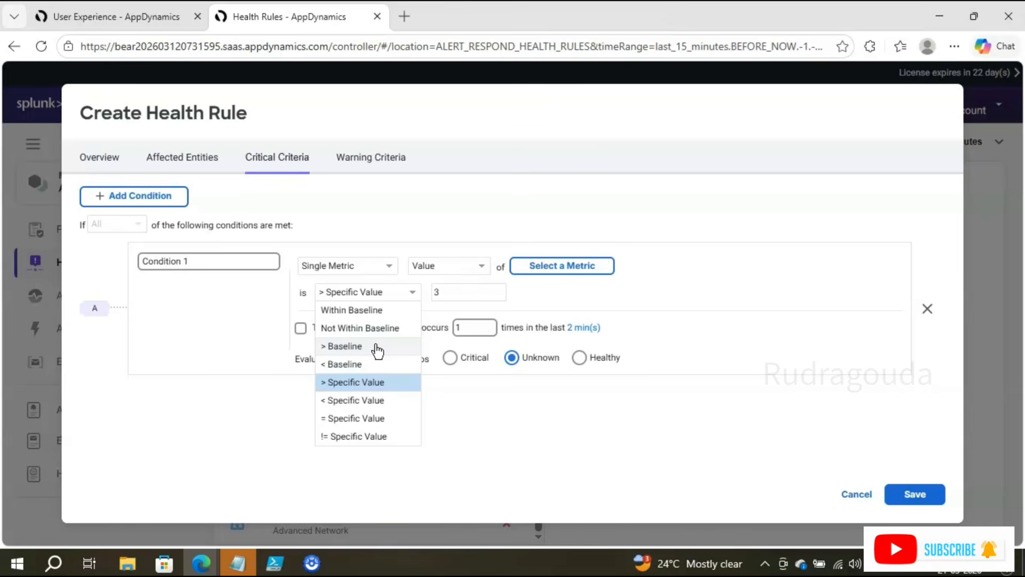
{"action": "left_click", "coordinate": [469, 177]}
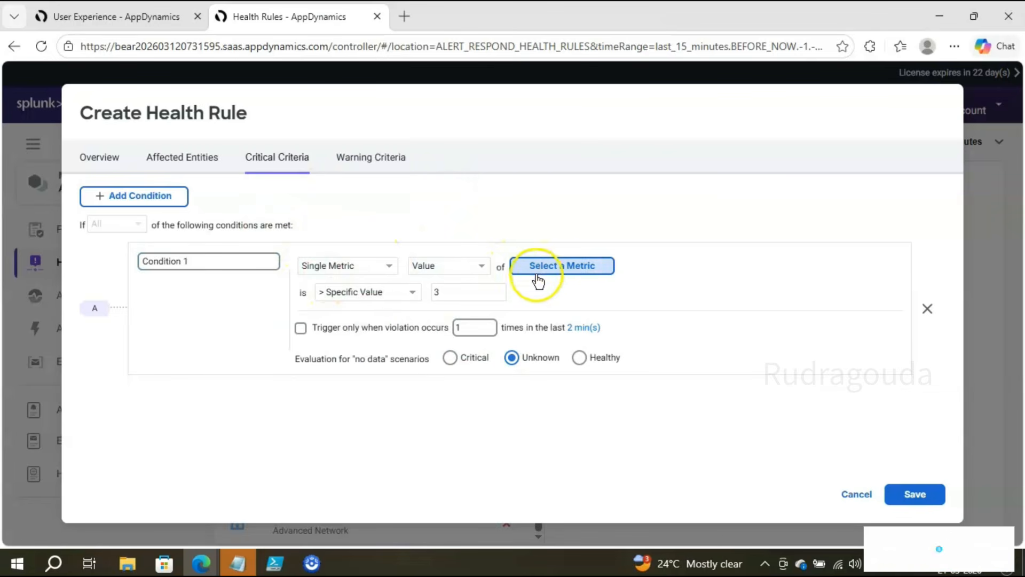
Step: Set Critical Condition 1's metric to Average Response Time (ms), then bring up Warning Criteria
{"action": "left_click", "coordinate": [558, 270]}
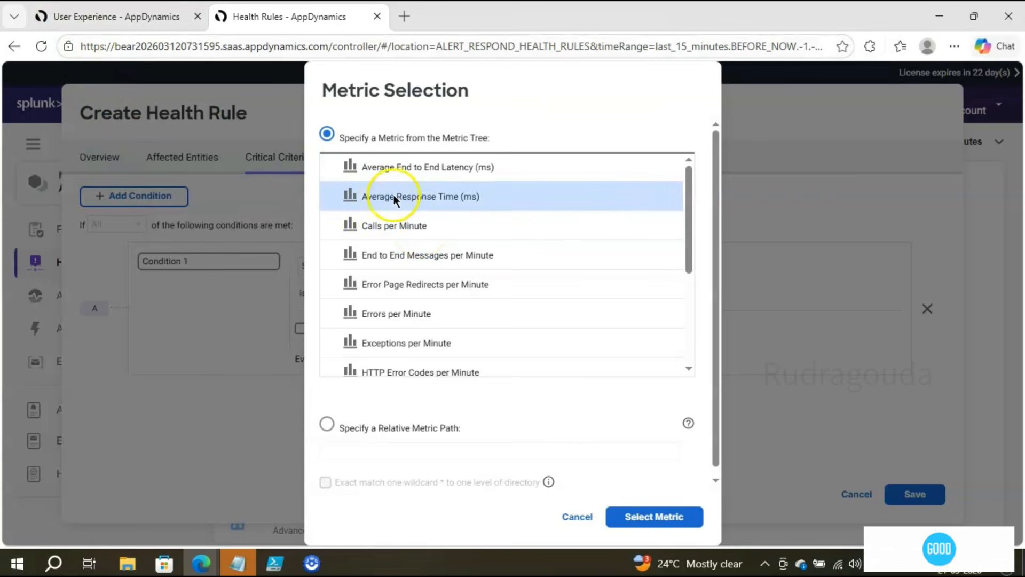
{"action": "left_click", "coordinate": [87, 19]}
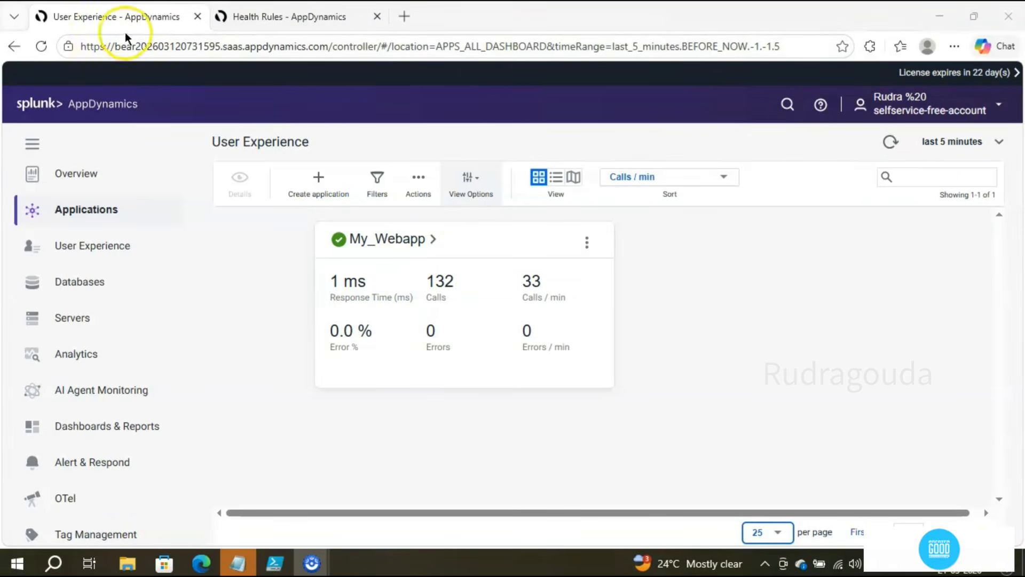
{"action": "left_click", "coordinate": [235, 17]}
{"action": "left_click", "coordinate": [378, 198]}
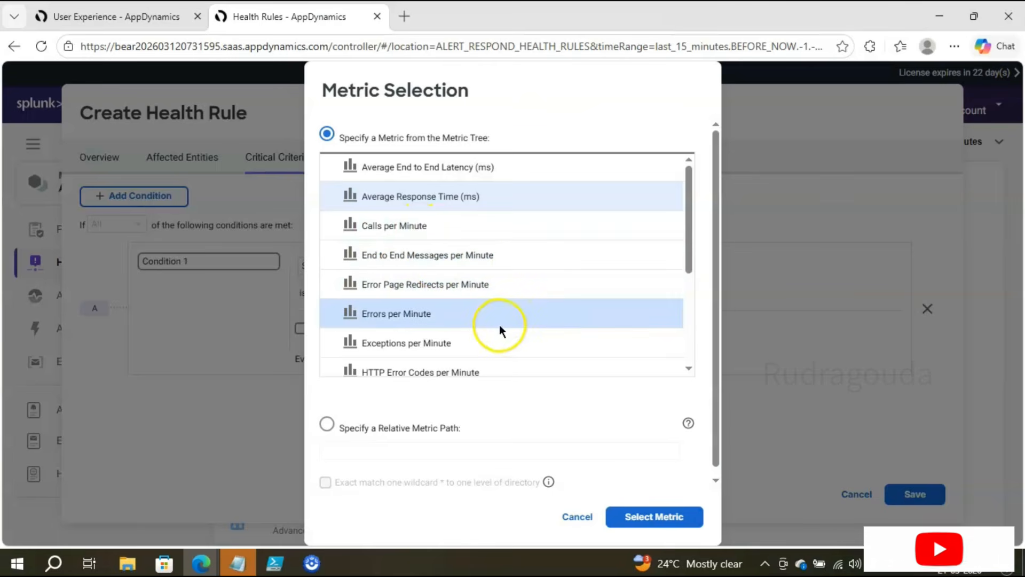
{"action": "scroll", "coordinate": [350, 188], "scroll_direction": "down", "scroll_amount": 3}
{"action": "left_click", "coordinate": [108, 15]}
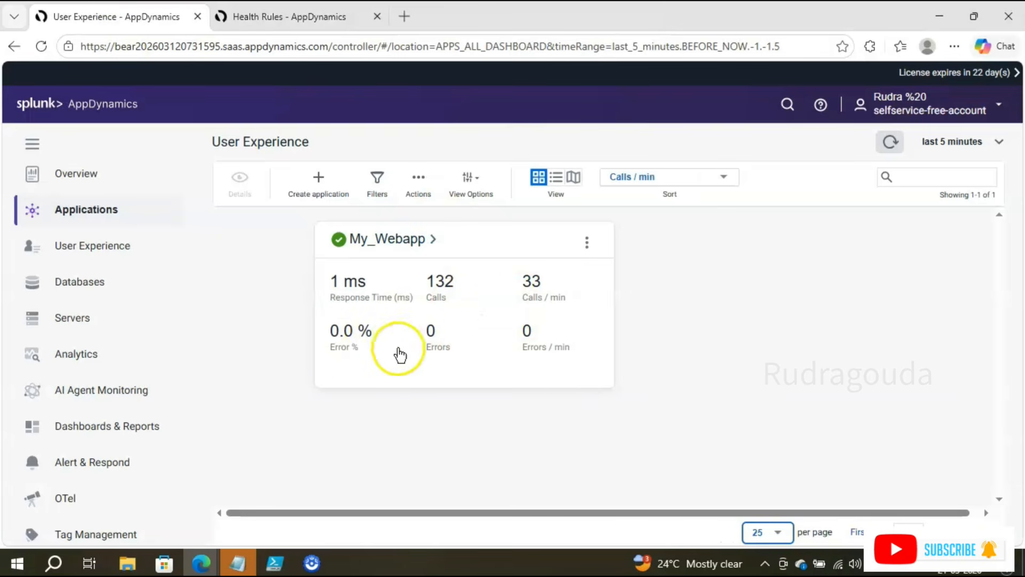
{"action": "left_click", "coordinate": [256, 20]}
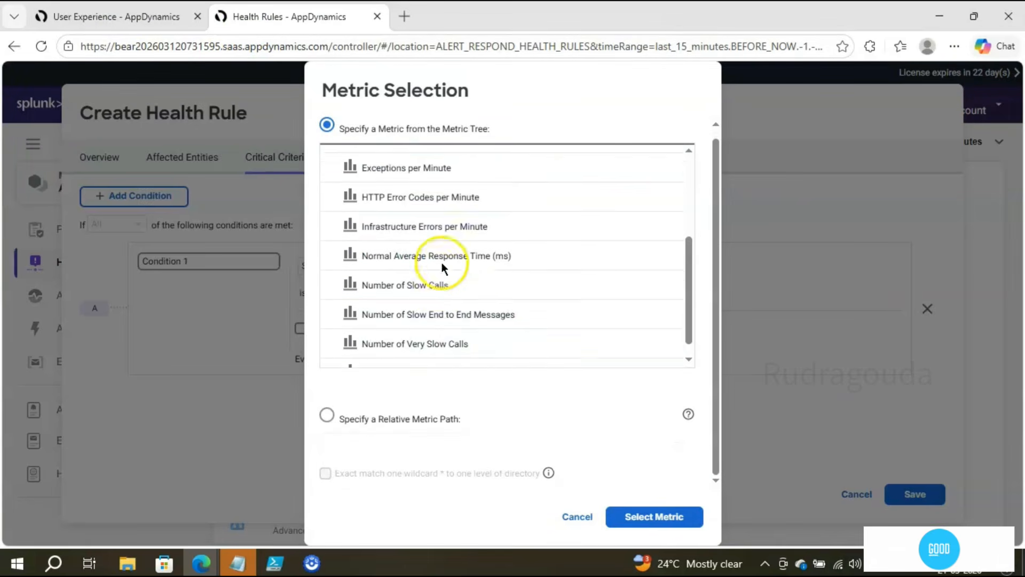
{"action": "scroll", "coordinate": [454, 299], "scroll_direction": "up", "scroll_amount": 3}
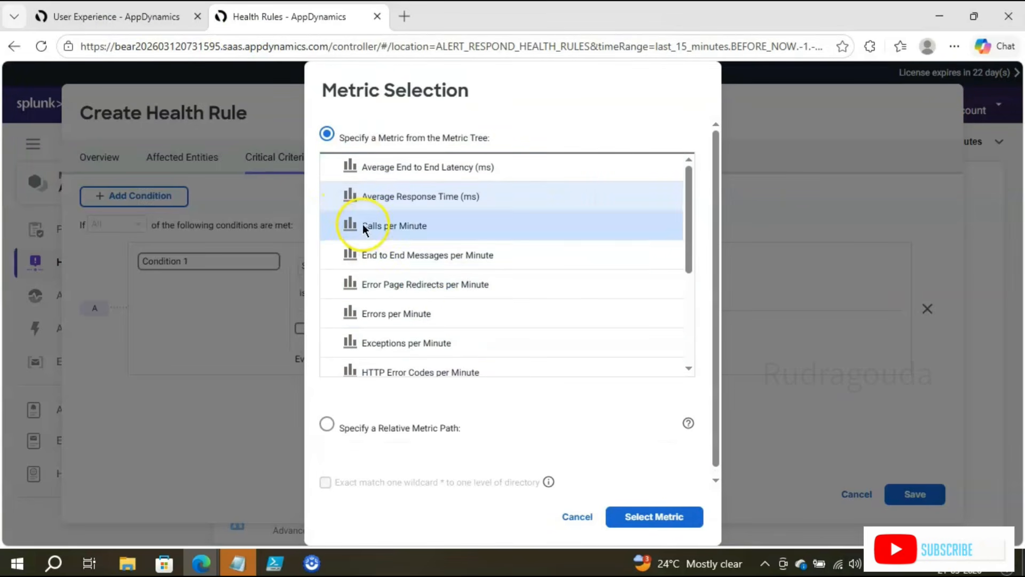
{"action": "left_click", "coordinate": [377, 198]}
{"action": "left_click", "coordinate": [650, 515]}
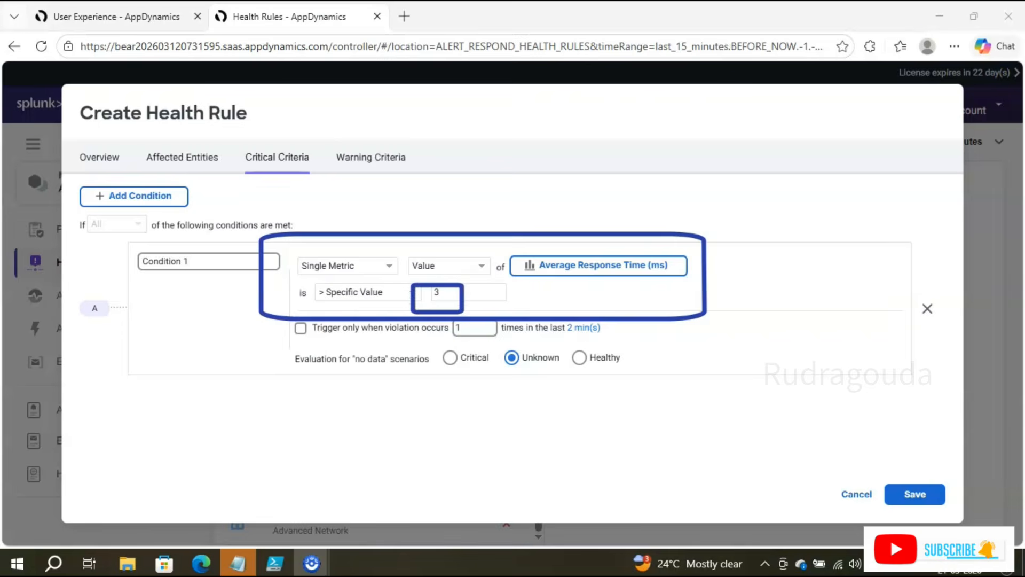
{"action": "left_click", "coordinate": [359, 165]}
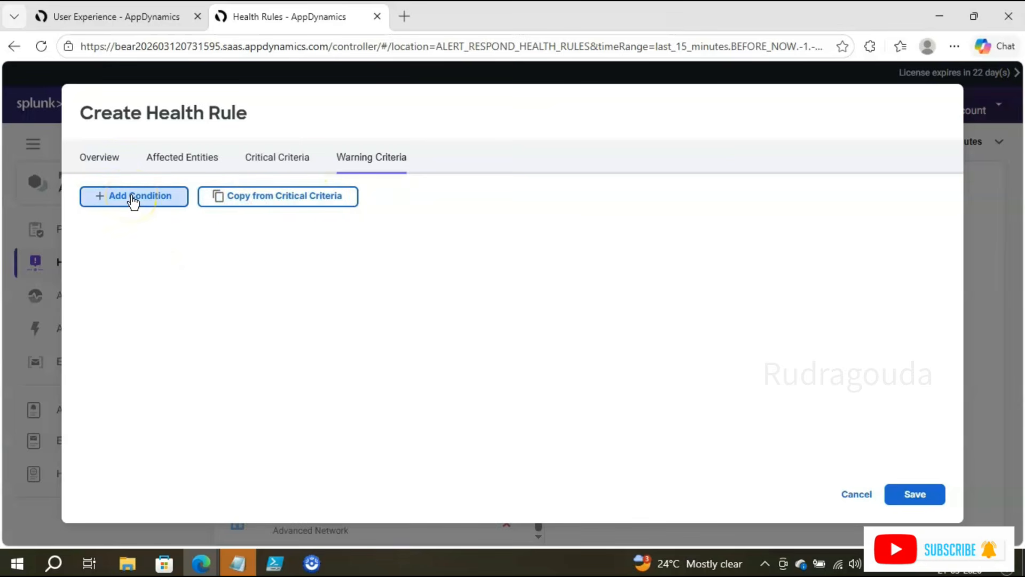
Step: Copy the critical condition into Warning Criteria as Average Response Time (ms) < specific value 2
{"action": "left_click", "coordinate": [263, 209]}
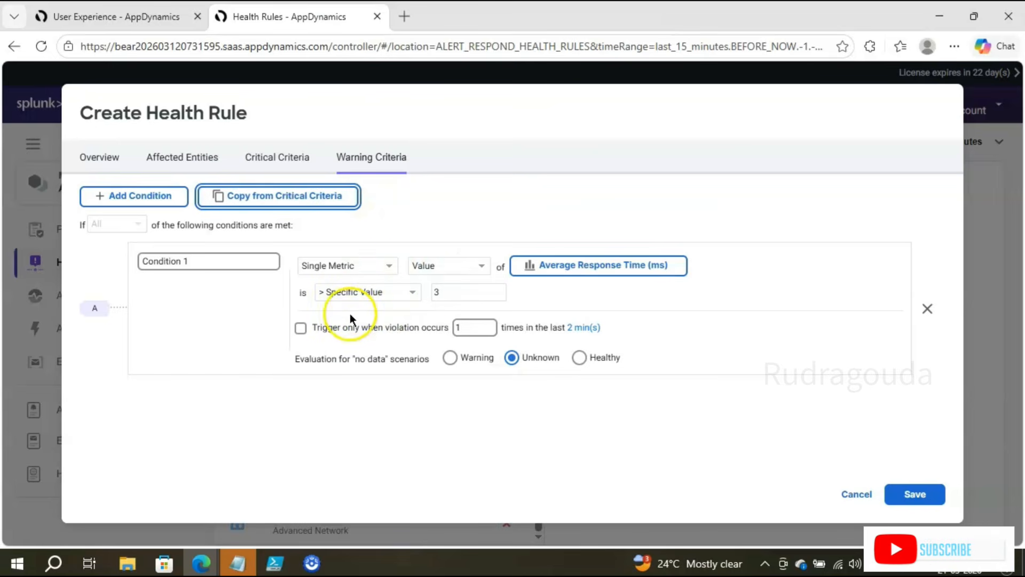
{"action": "left_click", "coordinate": [412, 291]}
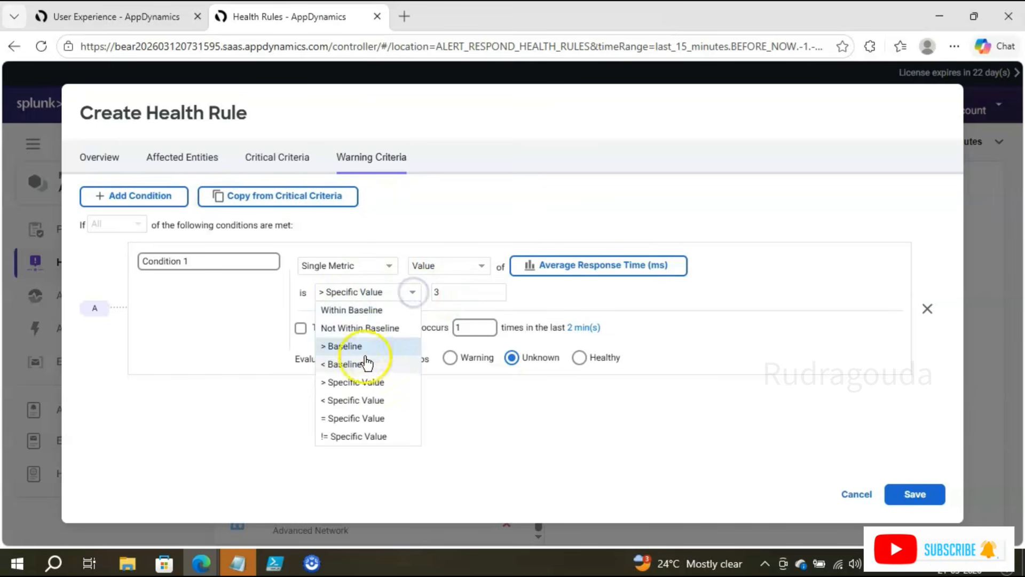
{"action": "left_click", "coordinate": [368, 404]}
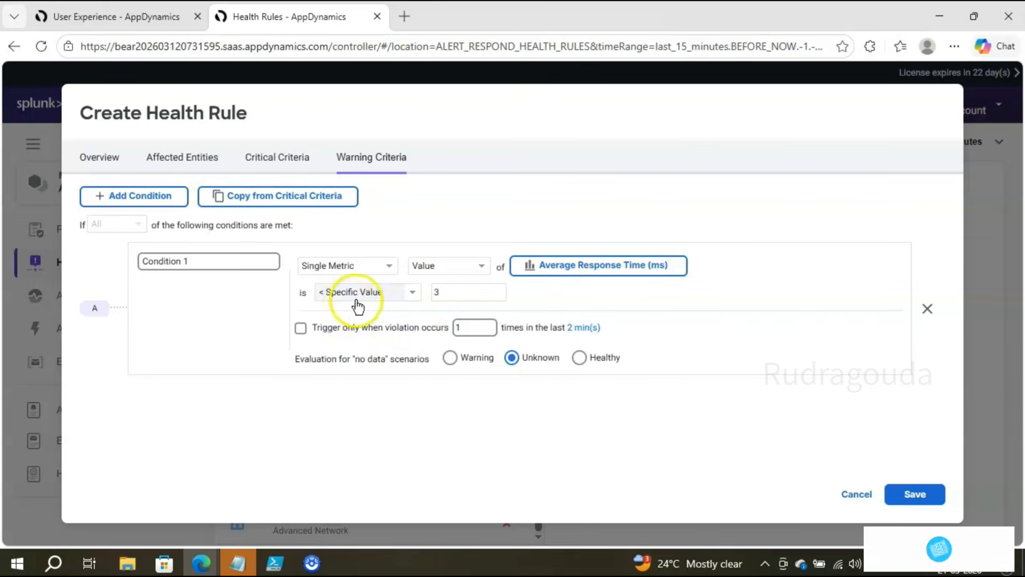
{"action": "left_click", "coordinate": [447, 288]}
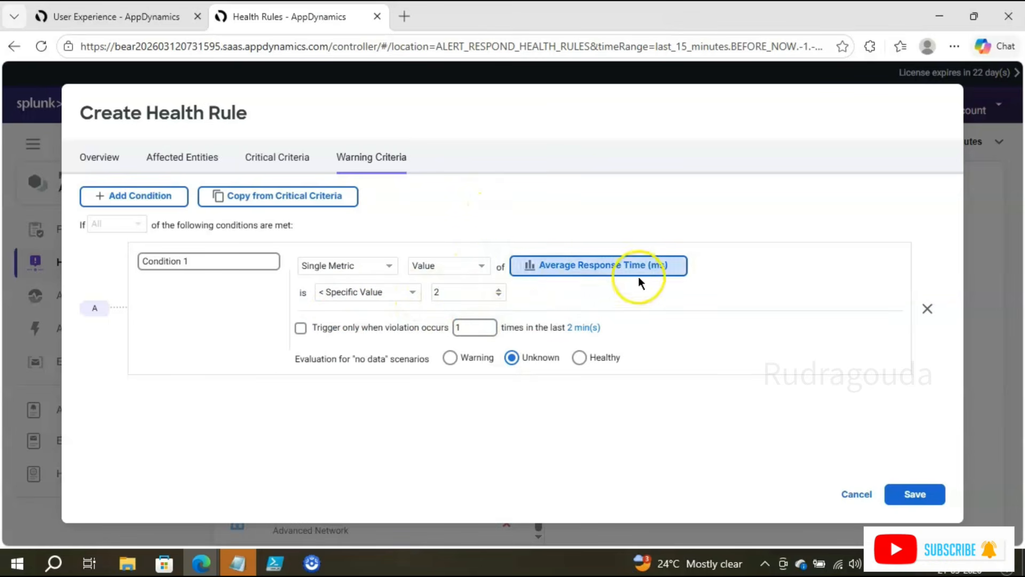
{"action": "left_click", "coordinate": [433, 293]}
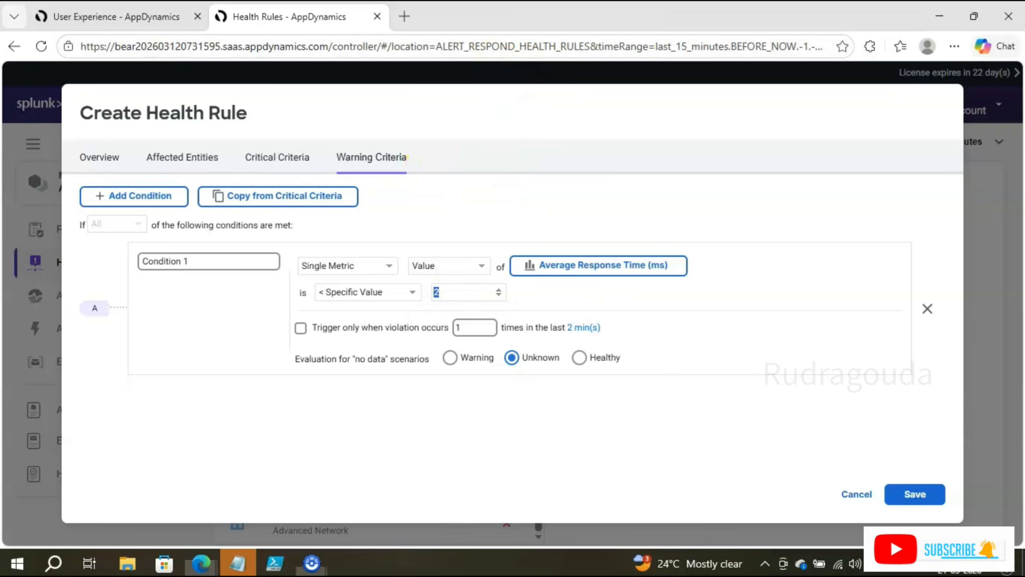
{"action": "left_click_drag", "start_coordinate": [324, 142], "coordinate": [426, 188]}
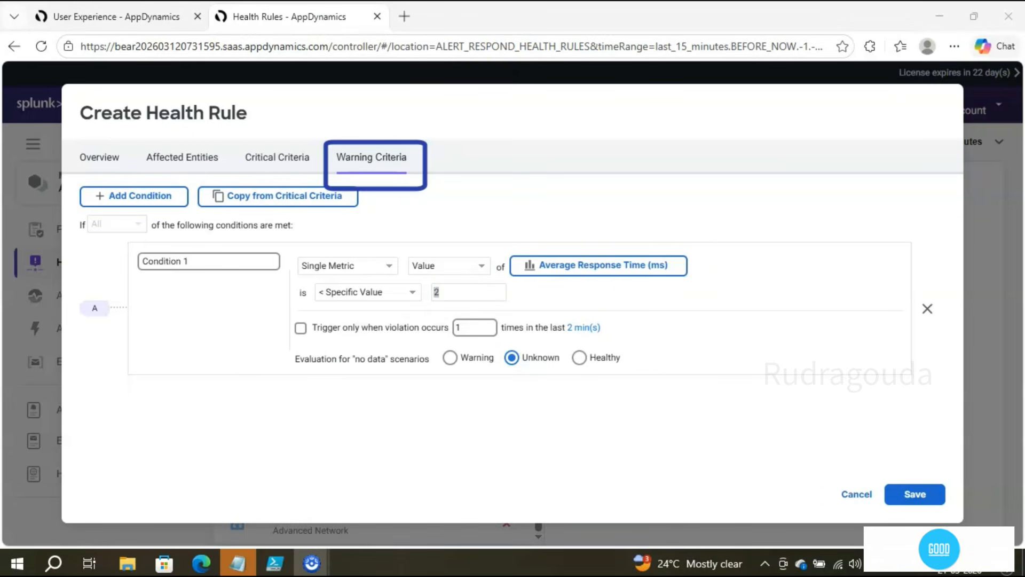
{"action": "left_click_drag", "start_coordinate": [232, 144], "coordinate": [323, 188]}
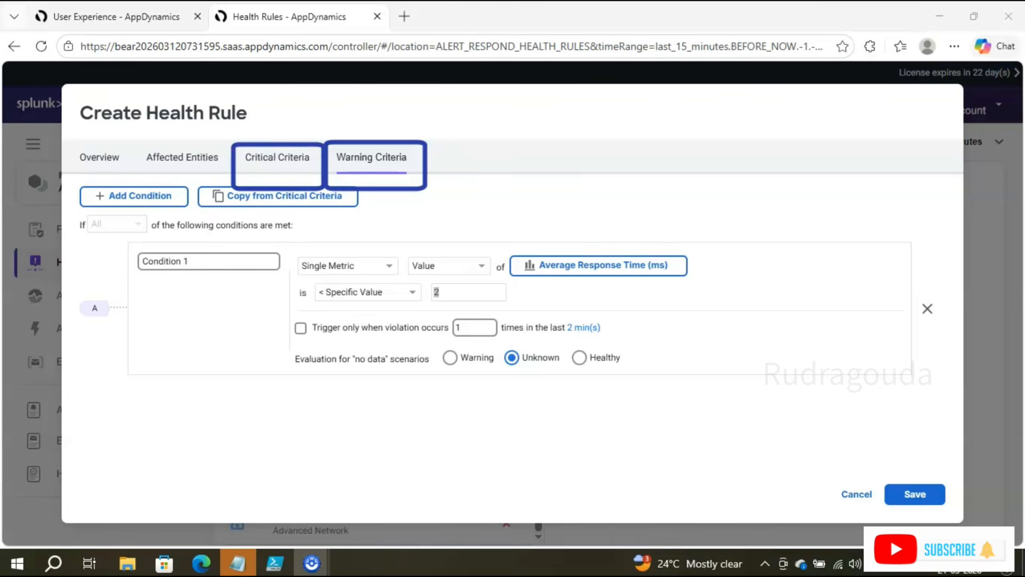
Step: Compare My_Webapp's live 1 ms response time with the rule's critical condition of above 3
{"action": "left_click", "coordinate": [96, 17]}
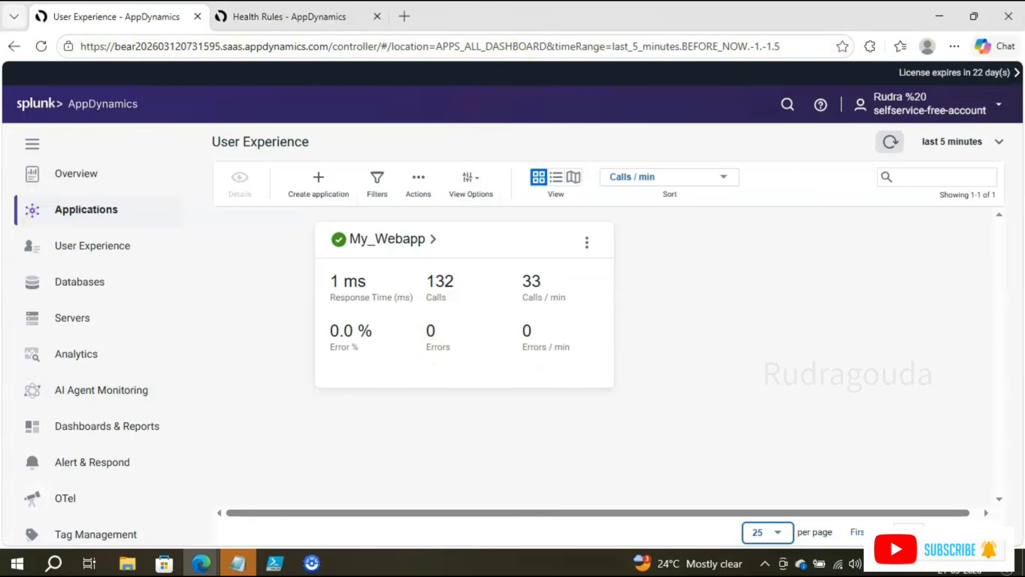
{"action": "left_click_drag", "start_coordinate": [320, 262], "coordinate": [421, 312]}
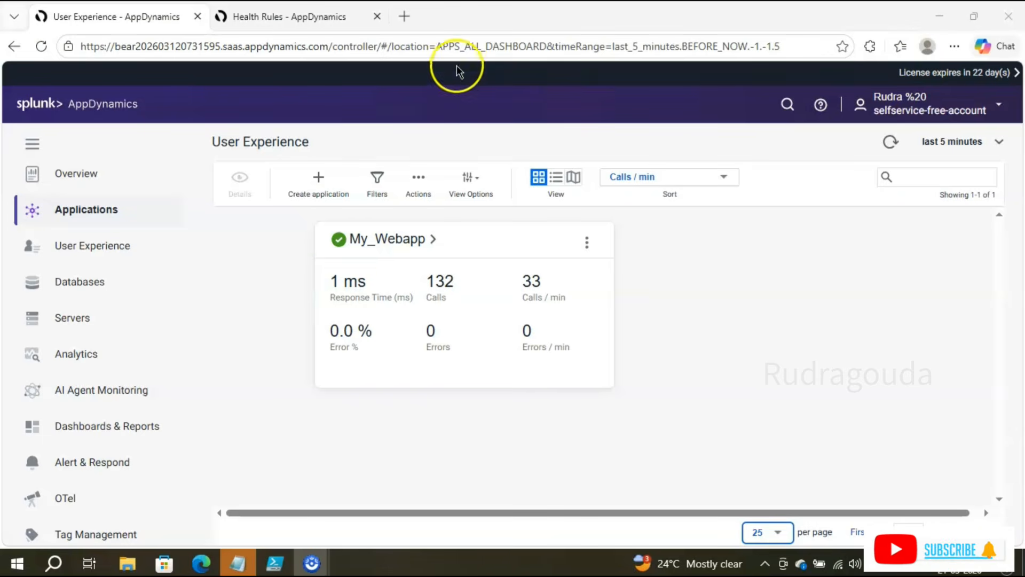
{"action": "left_click", "coordinate": [262, 17]}
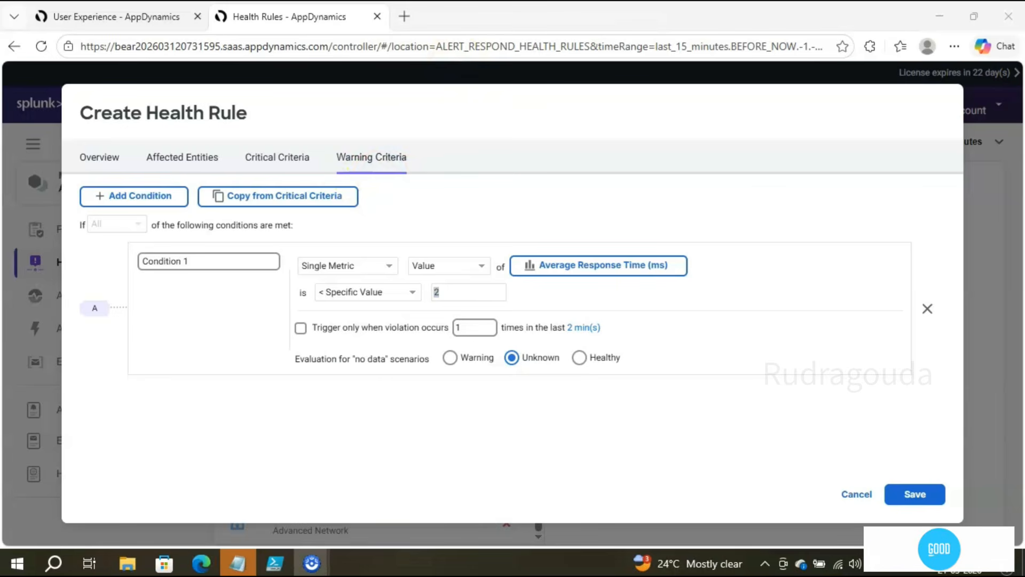
{"action": "mouse_move", "coordinate": [281, 268]}
{"action": "left_mouse_down"}
{"action": "mouse_move", "coordinate": [459, 340]}
{"action": "mouse_move", "coordinate": [499, 321]}
{"action": "left_mouse_up"}
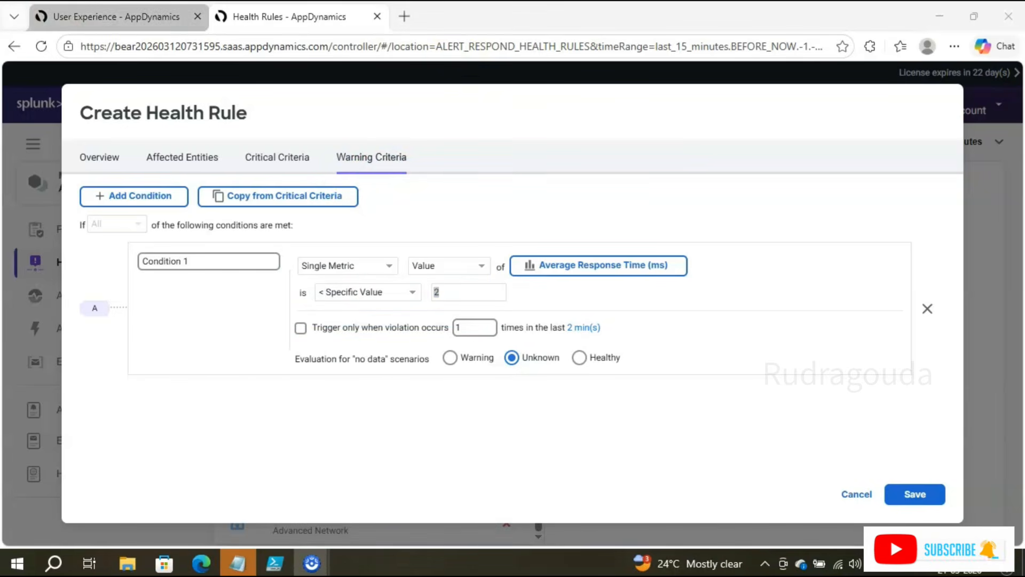
{"action": "left_click", "coordinate": [116, 16]}
{"action": "double_click", "coordinate": [358, 283]}
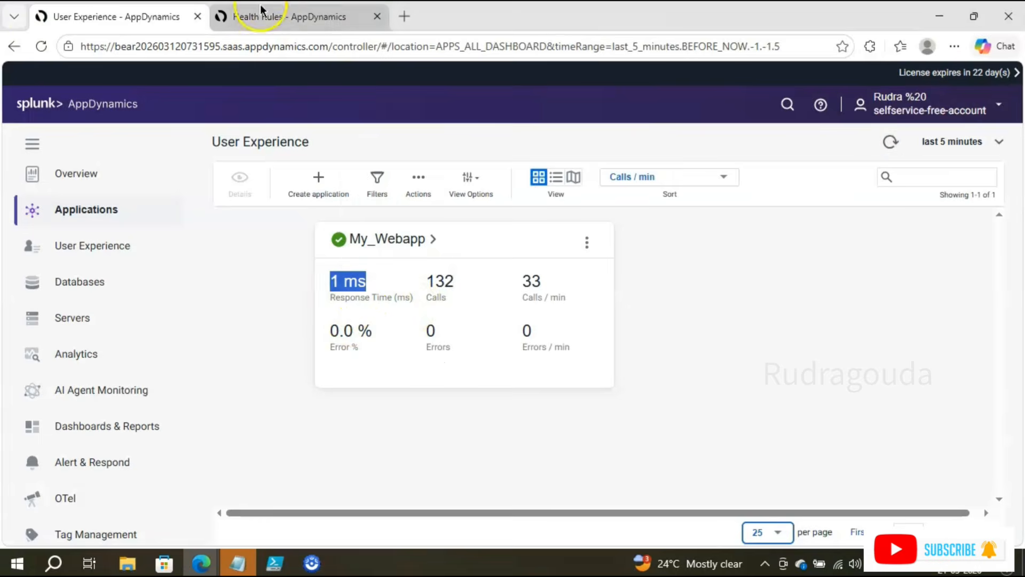
{"action": "left_click", "coordinate": [280, 21]}
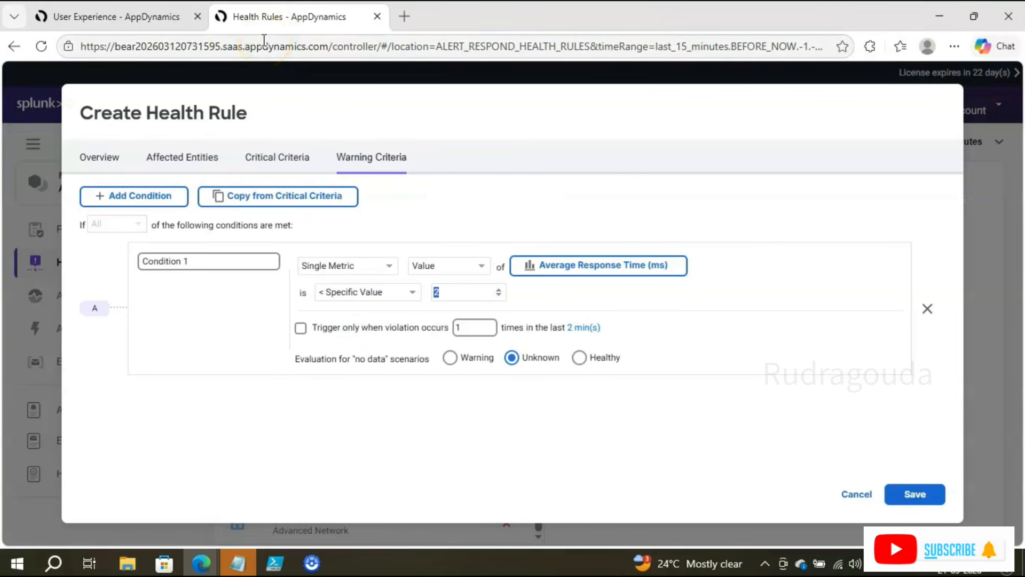
{"action": "left_click", "coordinate": [284, 160]}
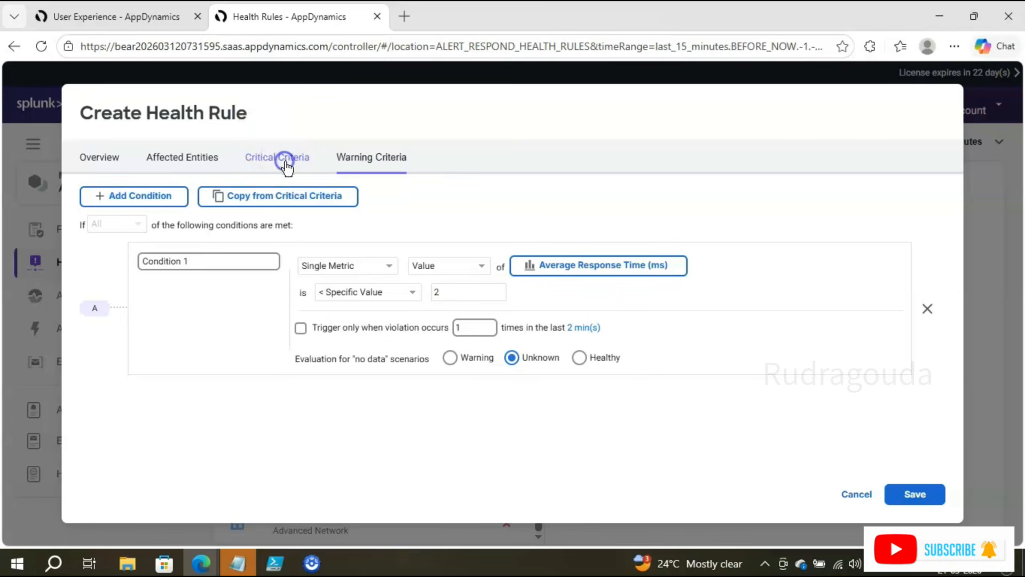
{"action": "left_click", "coordinate": [118, 25]}
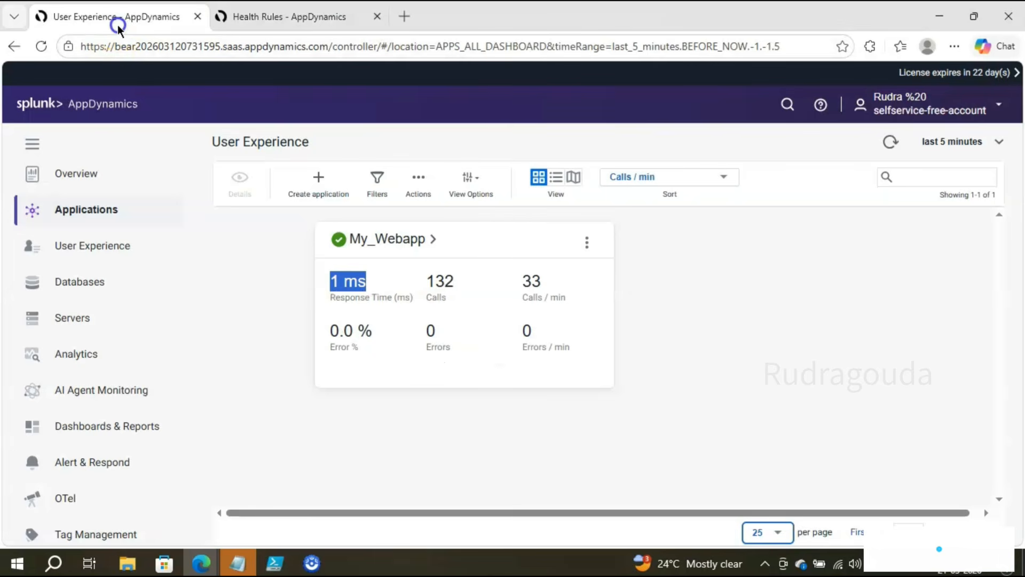
{"action": "left_click_drag", "start_coordinate": [398, 295], "coordinate": [318, 279]}
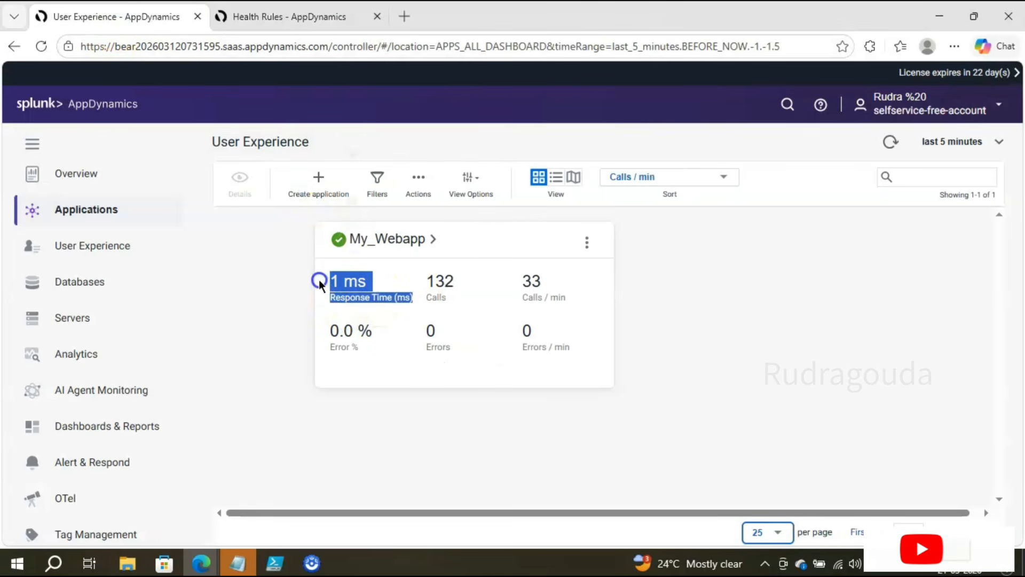
{"action": "left_click", "coordinate": [259, 12]}
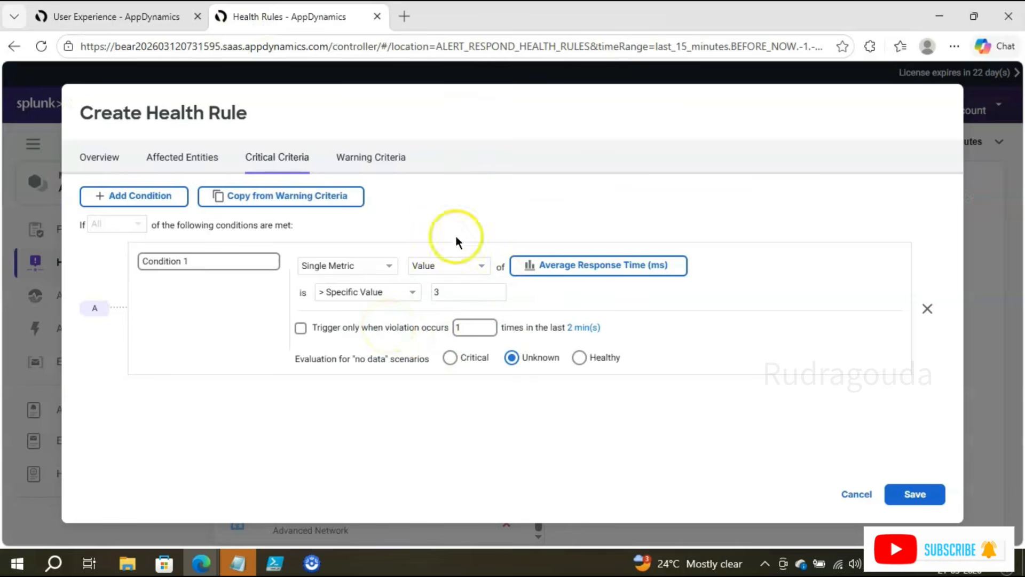
Step: Review the critical criteria's trigger and 'no data' options, then save the Response_Time_Monitoring health rule
{"action": "left_click", "coordinate": [528, 5]}
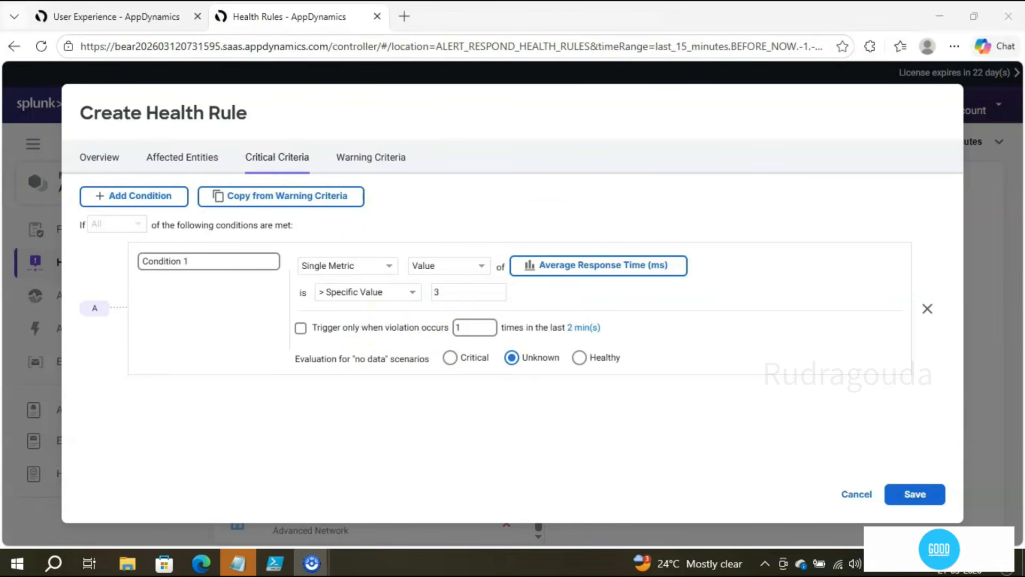
{"action": "mouse_move", "coordinate": [301, 310]}
{"action": "left_mouse_down"}
{"action": "mouse_move", "coordinate": [347, 345]}
{"action": "mouse_move", "coordinate": [615, 338]}
{"action": "left_mouse_up"}
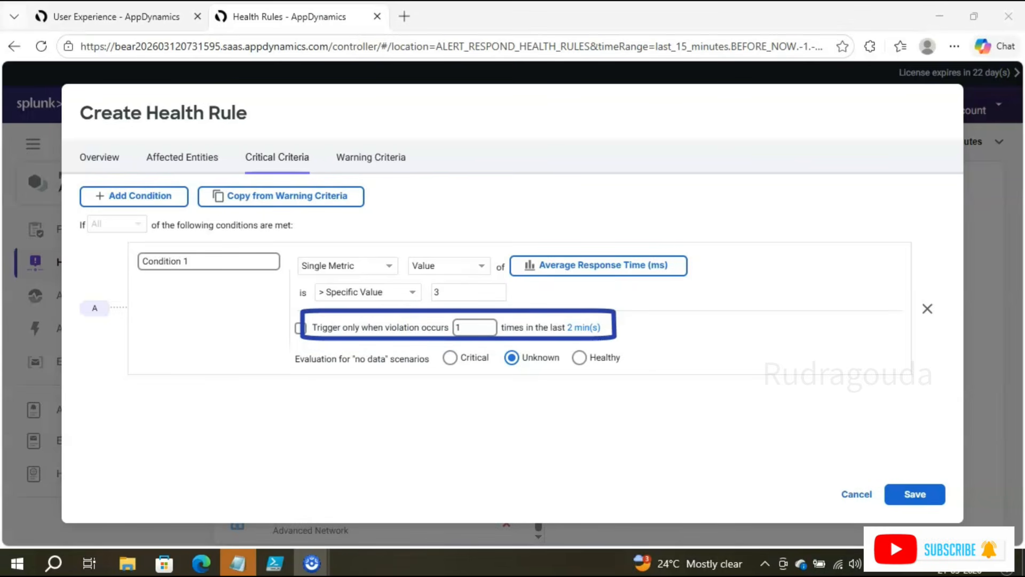
{"action": "mouse_move", "coordinate": [278, 341]}
{"action": "left_mouse_down"}
{"action": "mouse_move", "coordinate": [354, 382]}
{"action": "mouse_move", "coordinate": [438, 384]}
{"action": "left_mouse_up"}
{"action": "left_click_drag", "start_coordinate": [507, 345], "coordinate": [566, 378]}
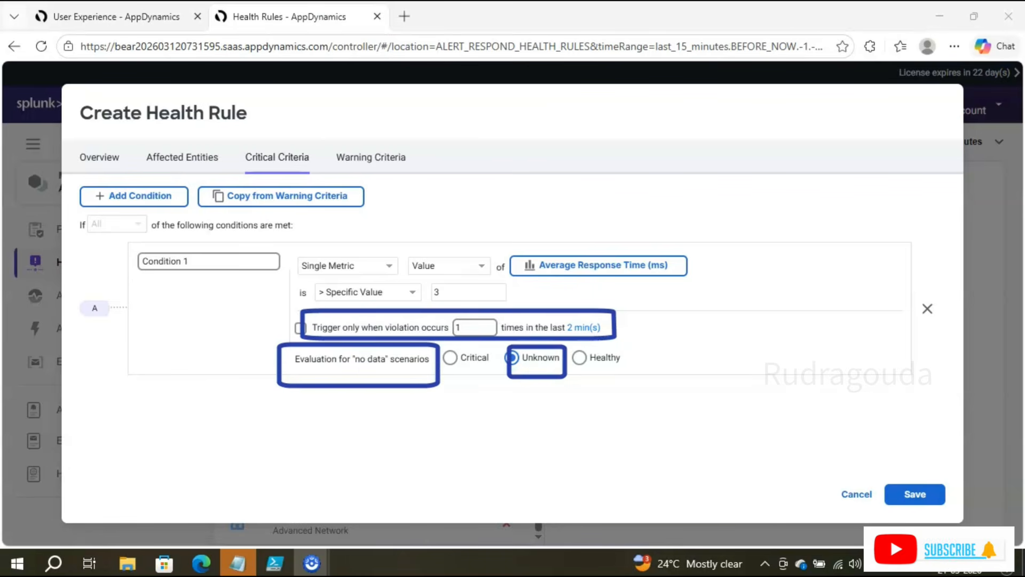
{"action": "key", "text": "Escape"}
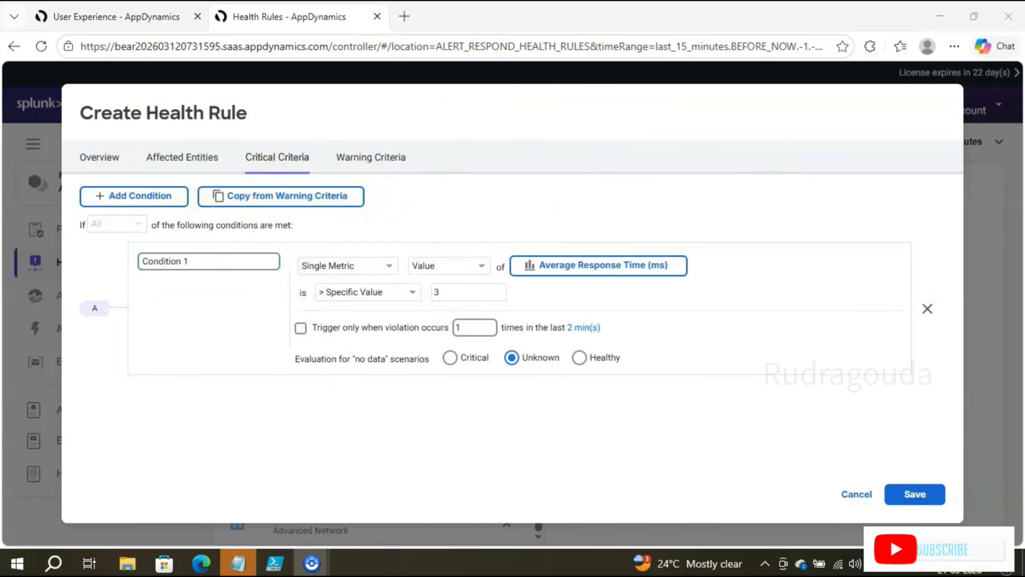
{"action": "left_click", "coordinate": [919, 494]}
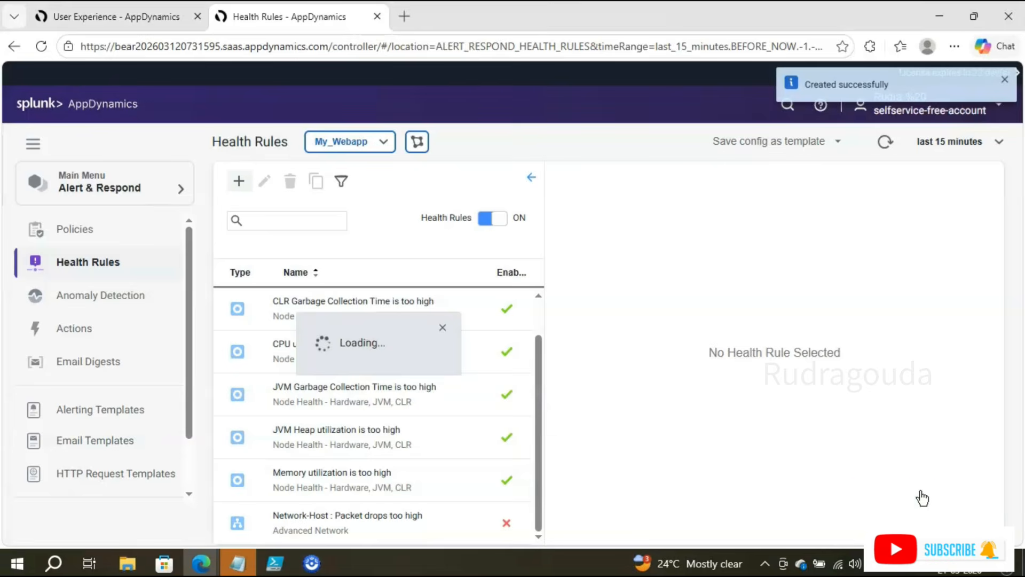
Step: Confirm Response_Time_Monitoring is enabled in the Health Rules list, then go to Policies
{"action": "scroll", "coordinate": [450, 367], "scroll_direction": "down", "scroll_amount": 1}
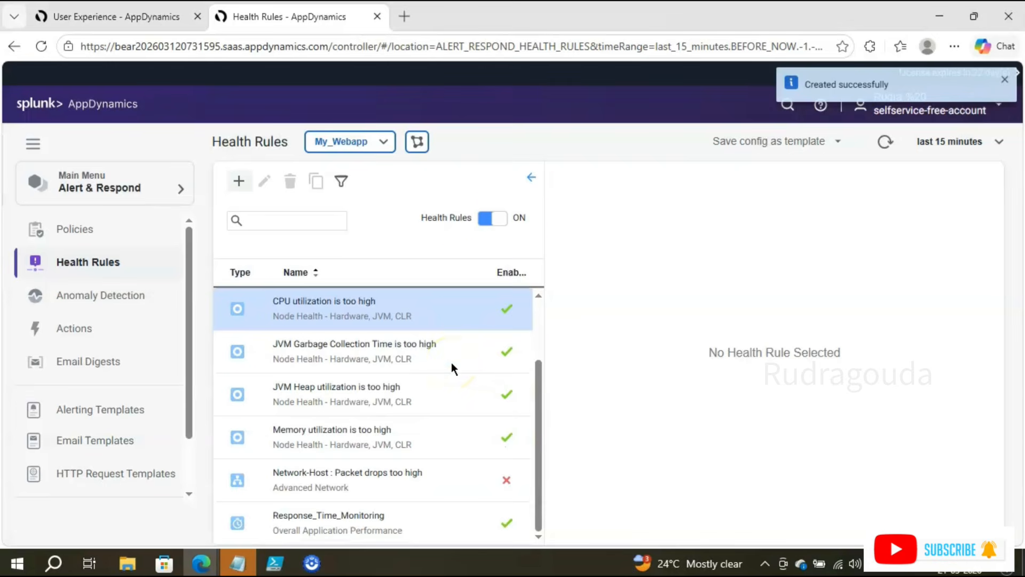
{"action": "mouse_move", "coordinate": [225, 492]}
{"action": "left_mouse_down"}
{"action": "mouse_move", "coordinate": [252, 514]}
{"action": "mouse_move", "coordinate": [443, 555]}
{"action": "mouse_move", "coordinate": [498, 550]}
{"action": "left_mouse_up"}
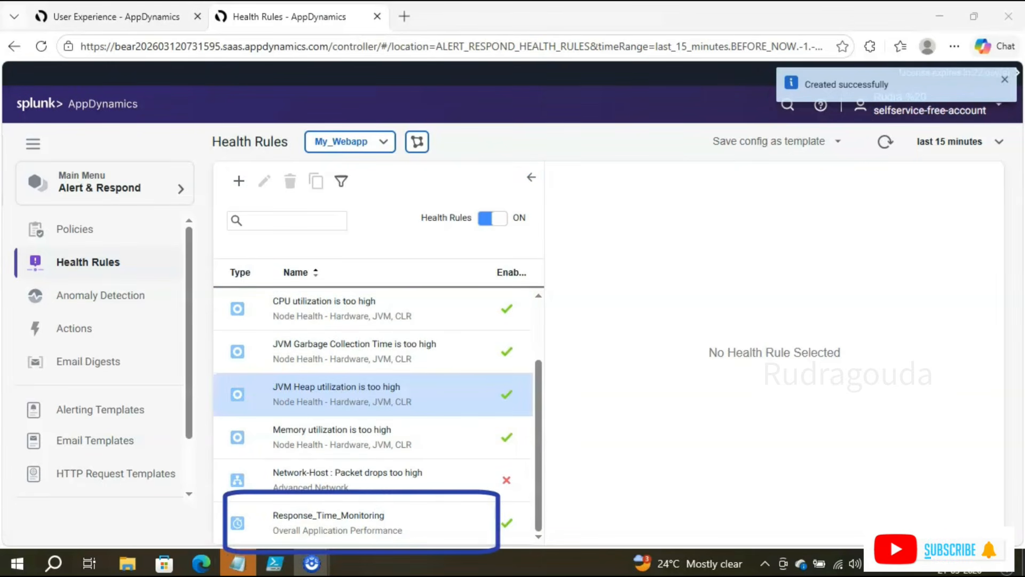
{"action": "key", "text": "Escape"}
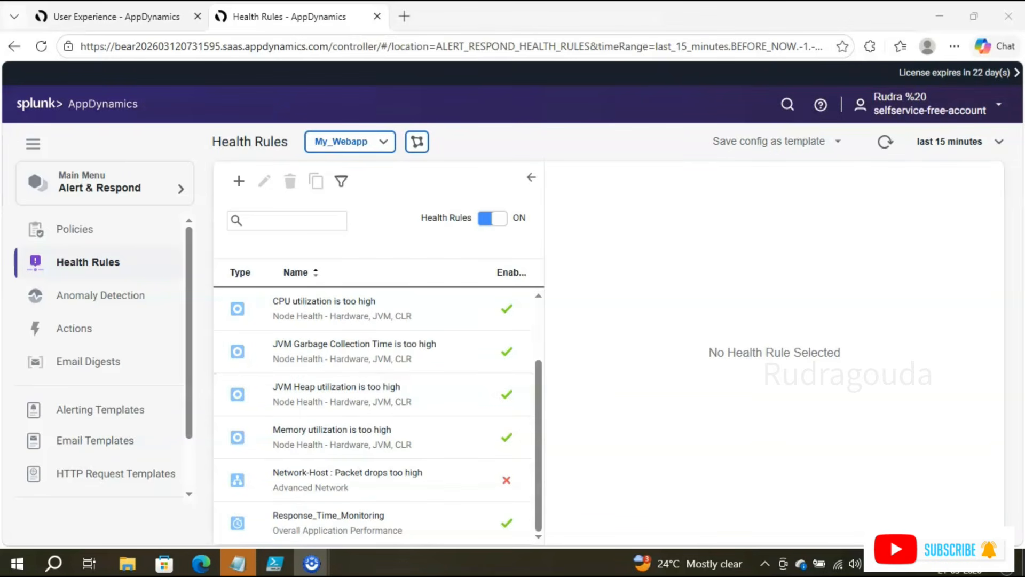
{"action": "left_click_drag", "start_coordinate": [22, 157], "coordinate": [172, 210]}
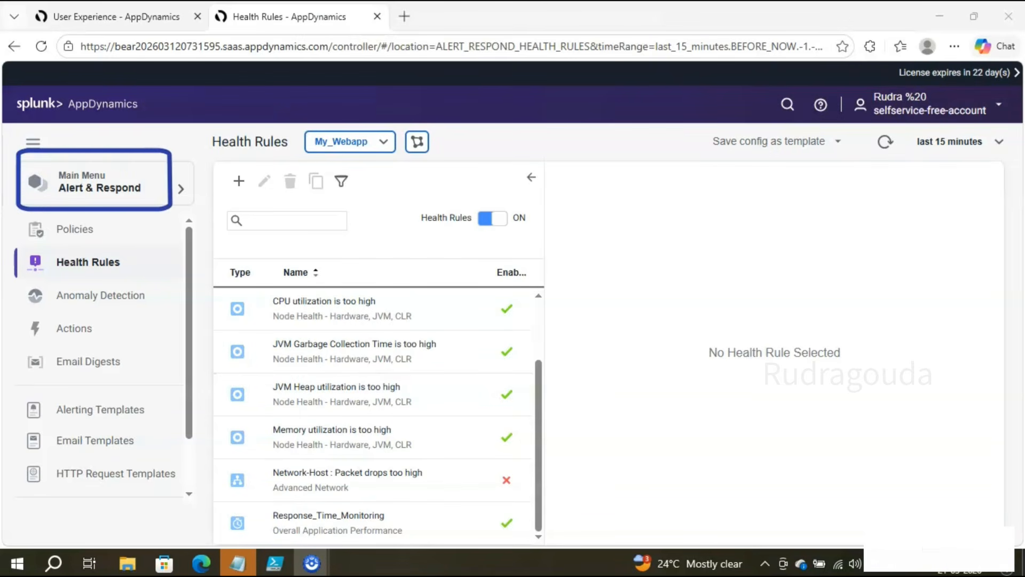
{"action": "left_click_drag", "start_coordinate": [39, 244], "coordinate": [137, 281]}
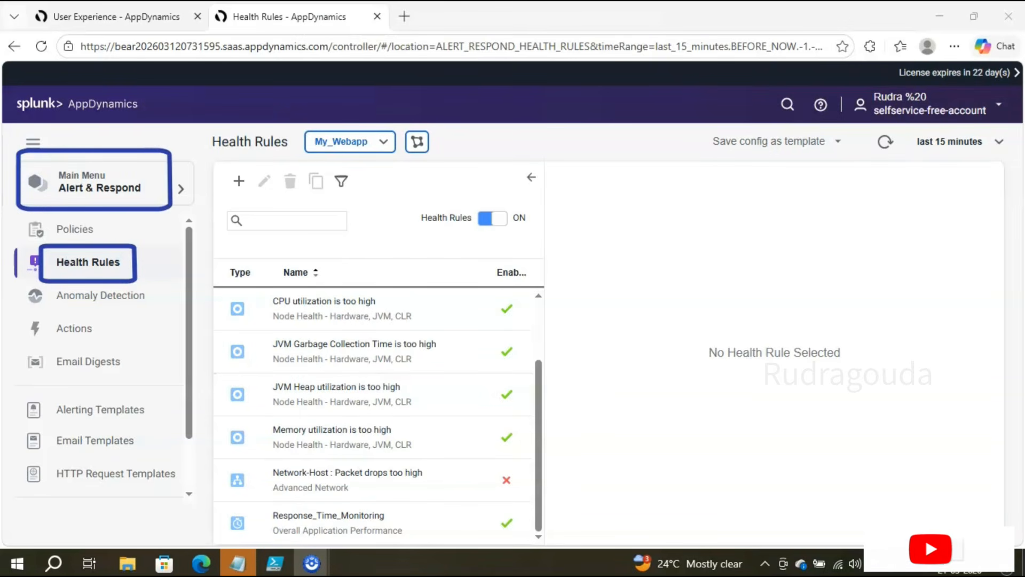
{"action": "mouse_move", "coordinate": [263, 489]}
{"action": "left_mouse_down"}
{"action": "mouse_move", "coordinate": [293, 518]}
{"action": "mouse_move", "coordinate": [421, 550]}
{"action": "left_mouse_up"}
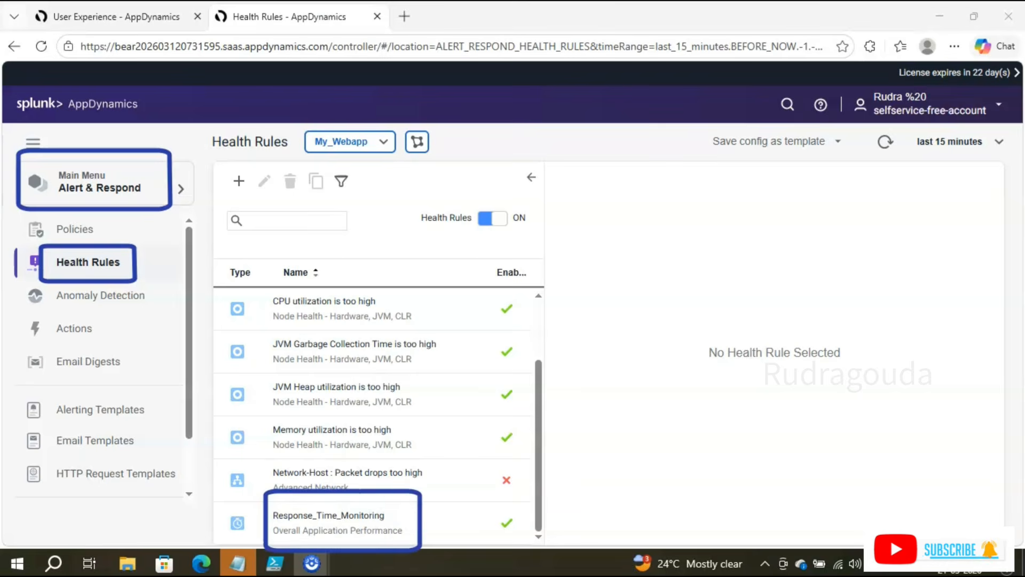
{"action": "left_click", "coordinate": [408, 529]}
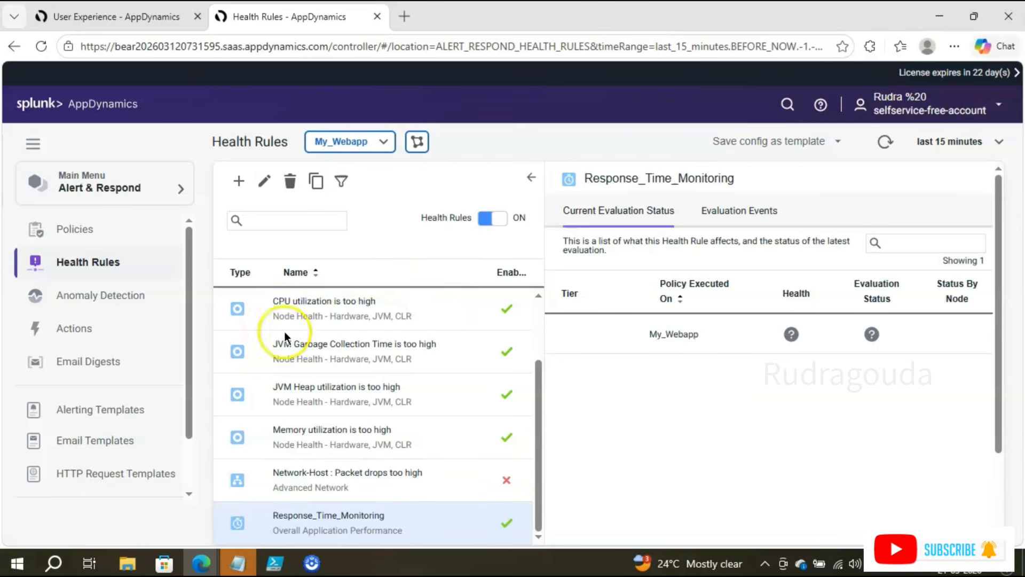
{"action": "left_click", "coordinate": [77, 228]}
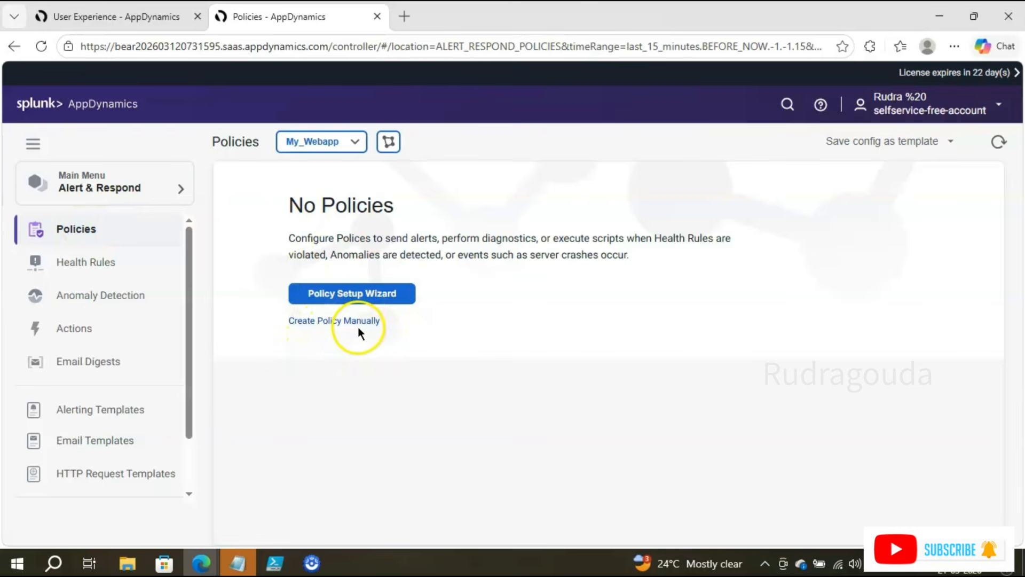
Step: Start the Policy Setup Wizard, replacing the default My Policy name with a test policy name
{"action": "left_click", "coordinate": [372, 302]}
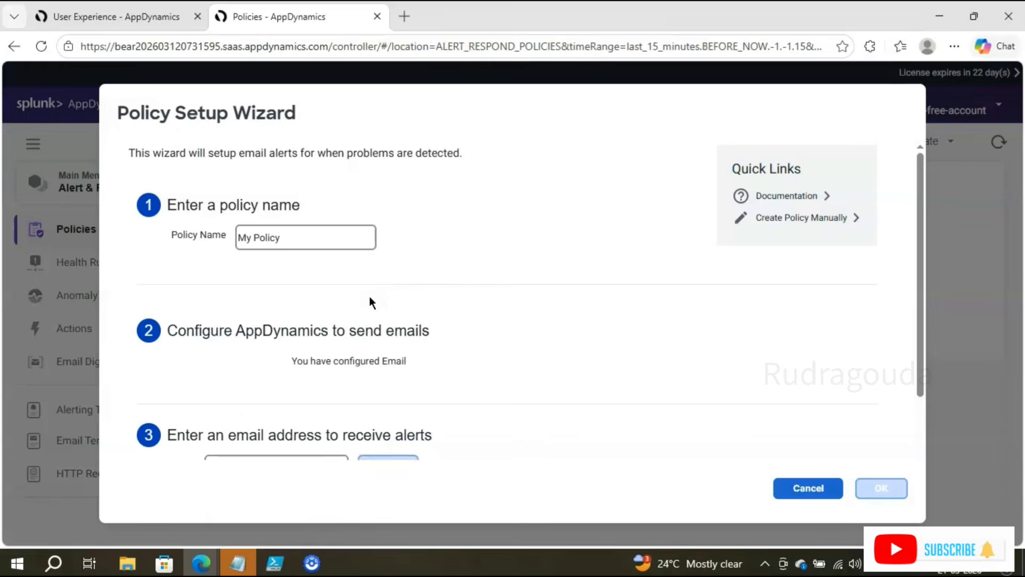
{"action": "left_click", "coordinate": [301, 238]}
{"action": "left_click_drag", "start_coordinate": [301, 238], "coordinate": [193, 235]}
{"action": "key", "text": "BackSpace"}
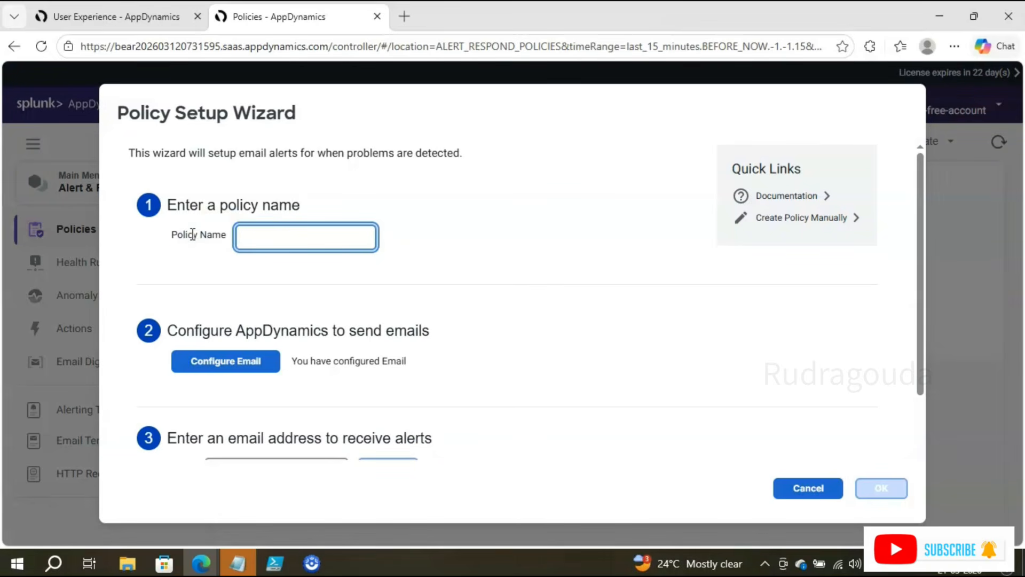
{"action": "type", "text": "RUdragoud"}
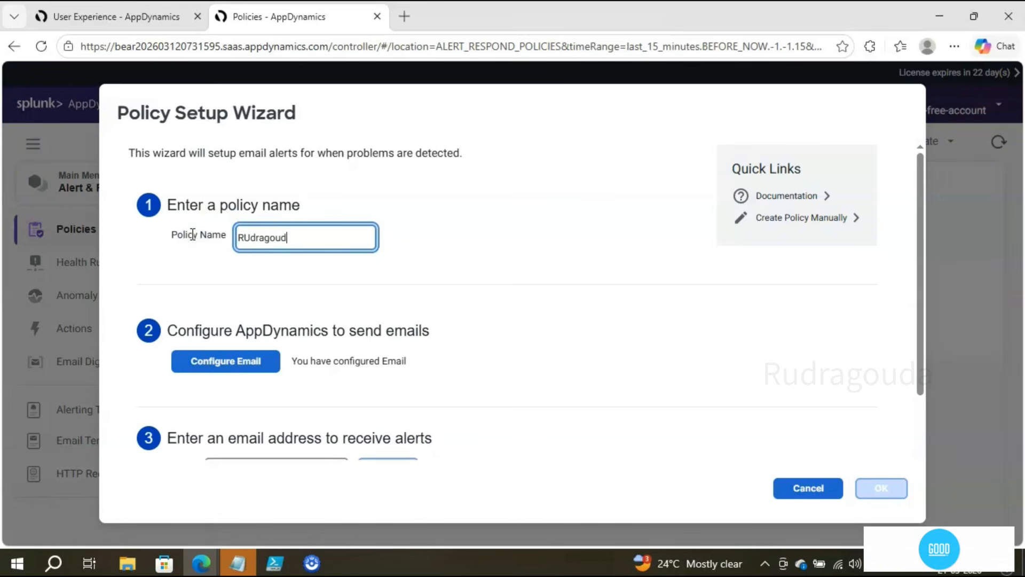
{"action": "type", "text": "a_Test"}
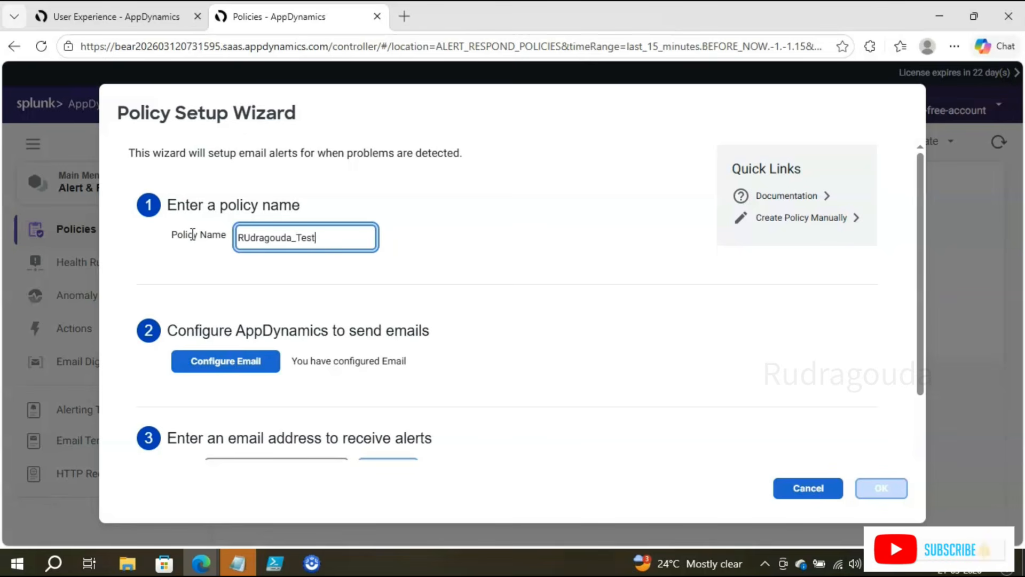
{"action": "left_click", "coordinate": [228, 366]}
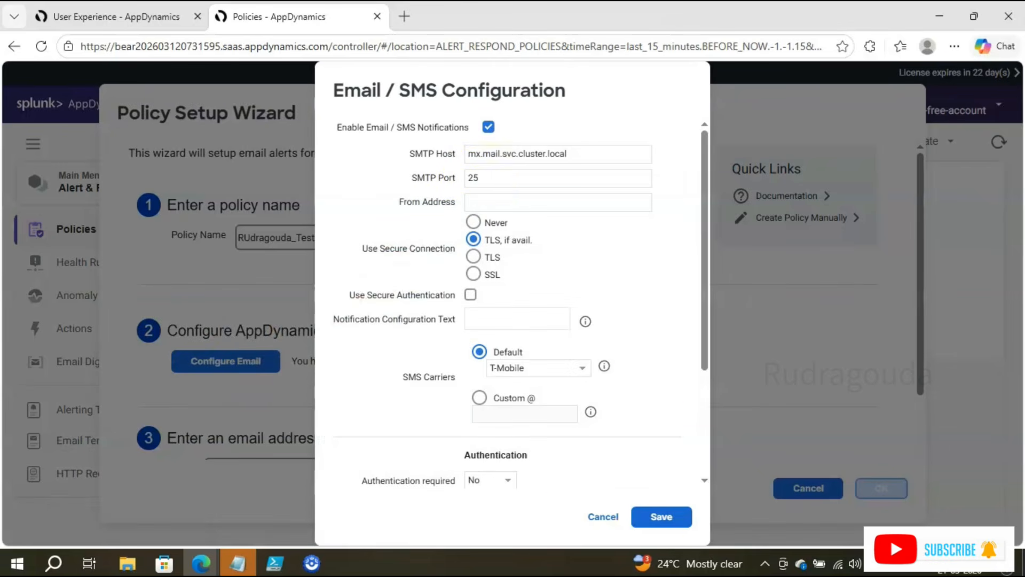
Step: Review the SMTP host and port 25 settings in the Email / SMS Configuration dialog
{"action": "scroll", "coordinate": [598, 306], "scroll_direction": "down", "scroll_amount": 3}
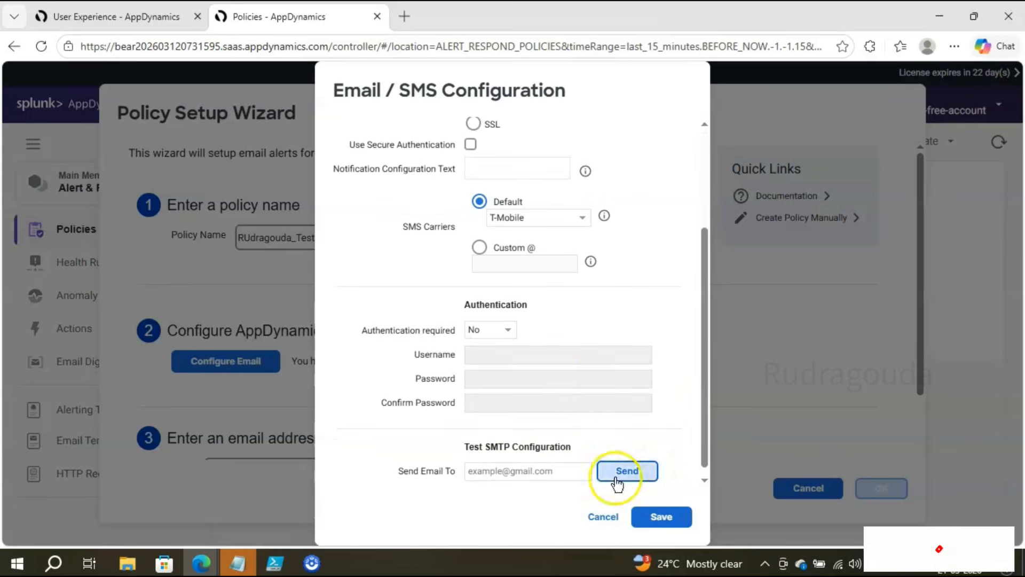
{"action": "scroll", "coordinate": [585, 373], "scroll_direction": "up", "scroll_amount": 3}
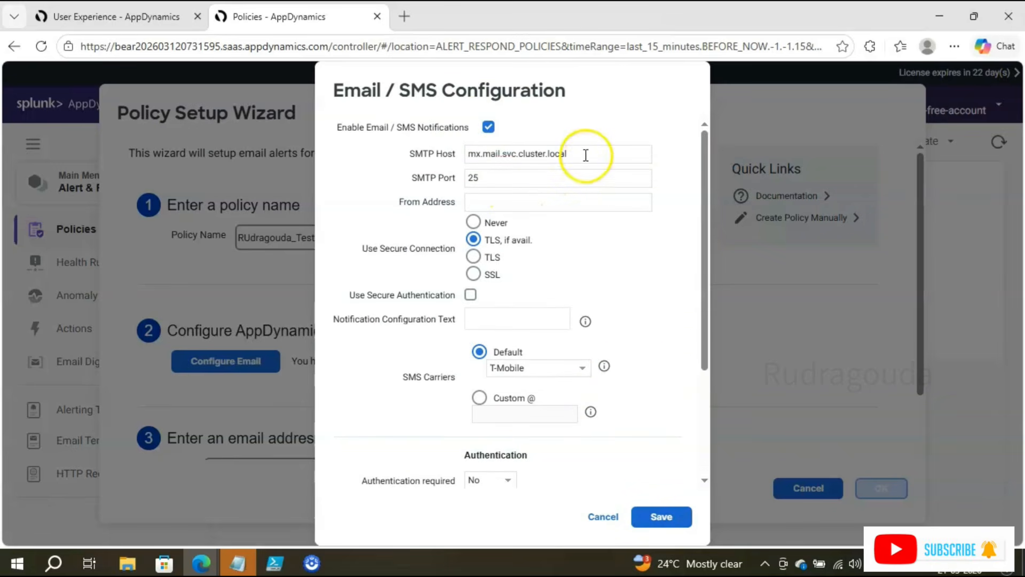
{"action": "left_click_drag", "start_coordinate": [585, 154], "coordinate": [388, 157]}
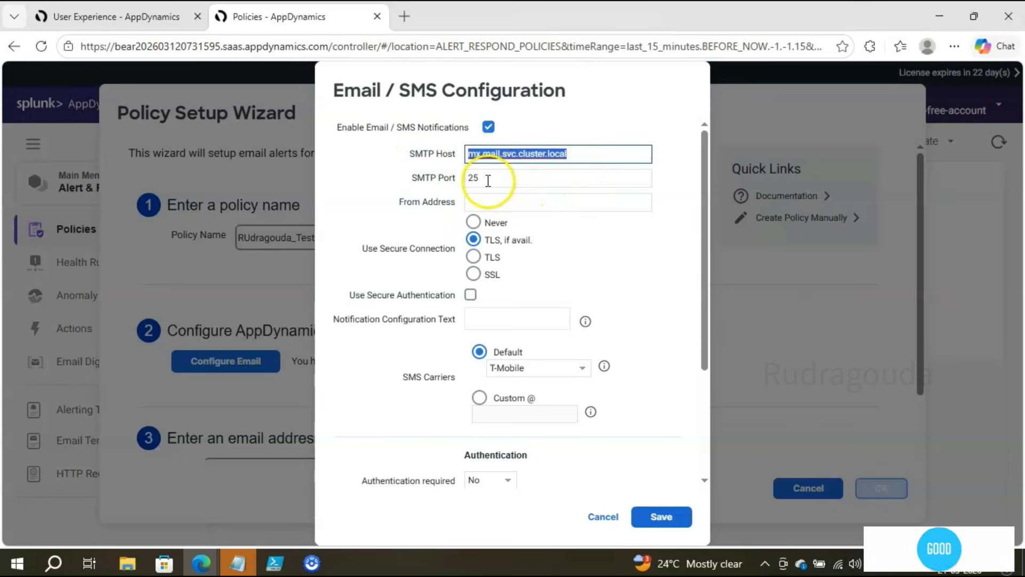
{"action": "left_click_drag", "start_coordinate": [487, 183], "coordinate": [456, 185]}
{"action": "left_click", "coordinate": [693, 286]}
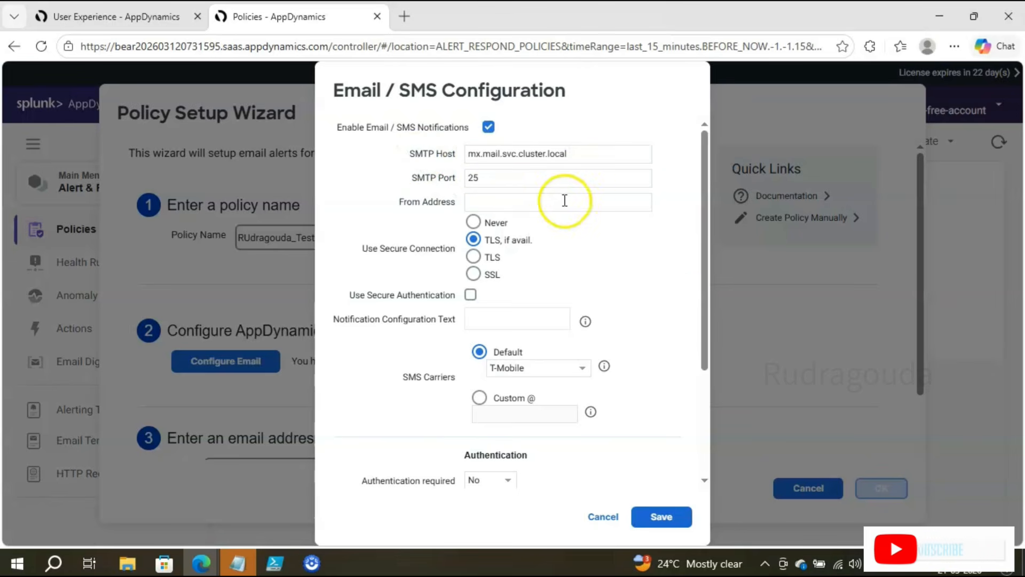
{"action": "scroll", "coordinate": [623, 304], "scroll_direction": "down", "scroll_amount": 3}
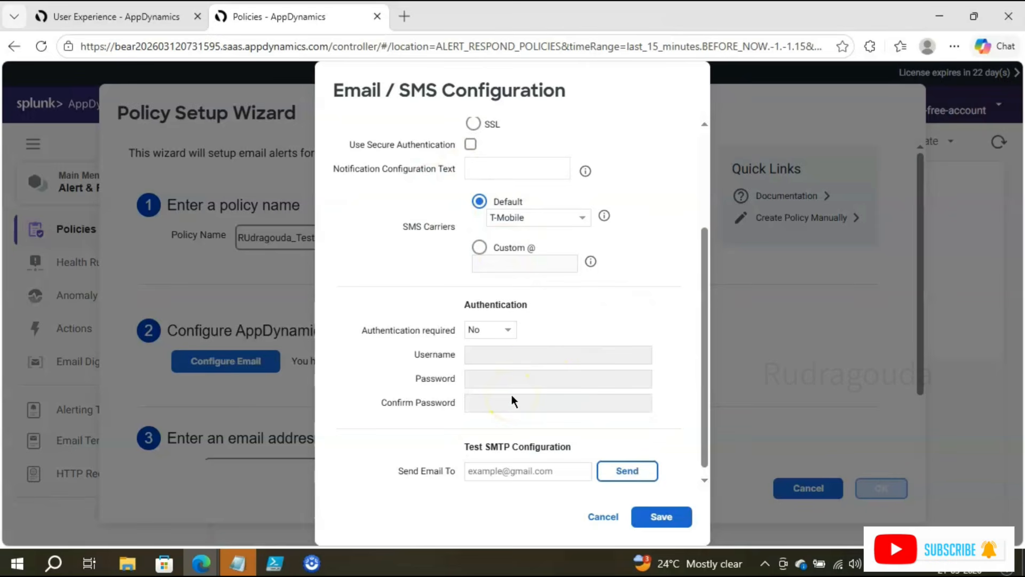
{"action": "scroll", "coordinate": [492, 270], "scroll_direction": "up", "scroll_amount": 1}
{"action": "scroll", "coordinate": [574, 335], "scroll_direction": "down", "scroll_amount": 2}
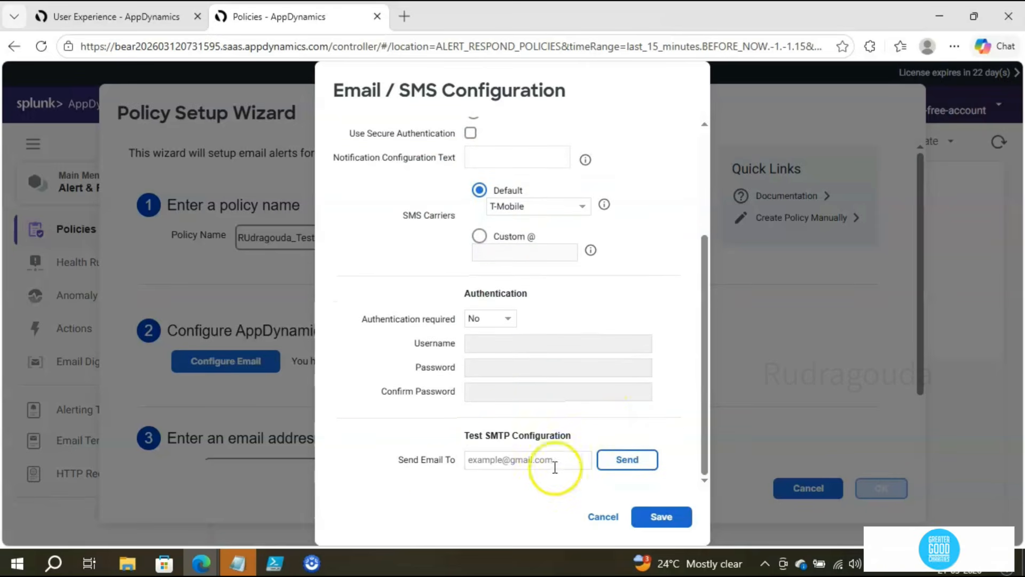
{"action": "left_click", "coordinate": [399, 463]}
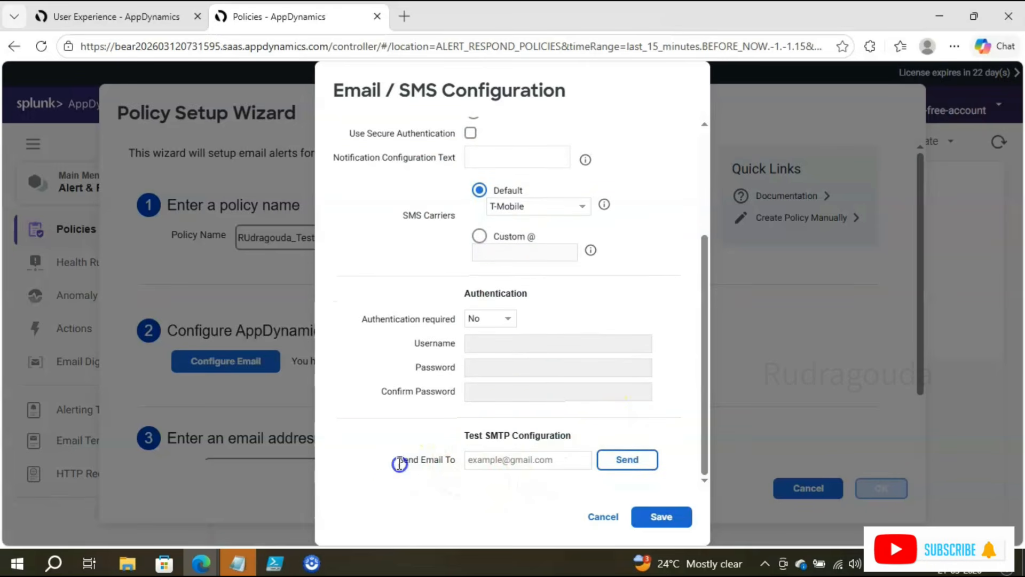
{"action": "left_click_drag", "start_coordinate": [442, 460], "coordinate": [456, 464]}
{"action": "left_click", "coordinate": [506, 475]}
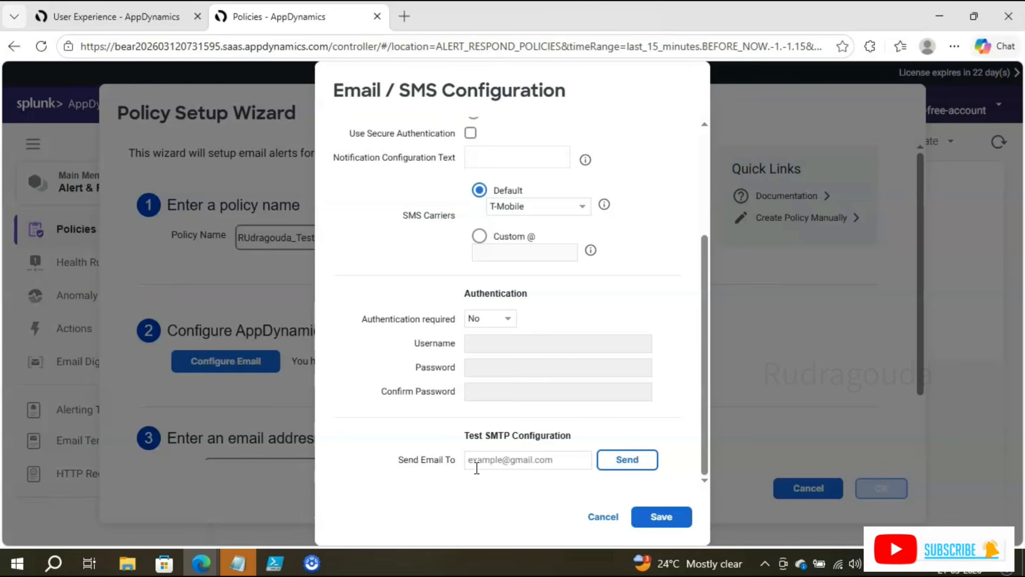
Step: Send a test email to the saved recipient address and save the email/SMS configuration
{"action": "left_click", "coordinate": [481, 465]}
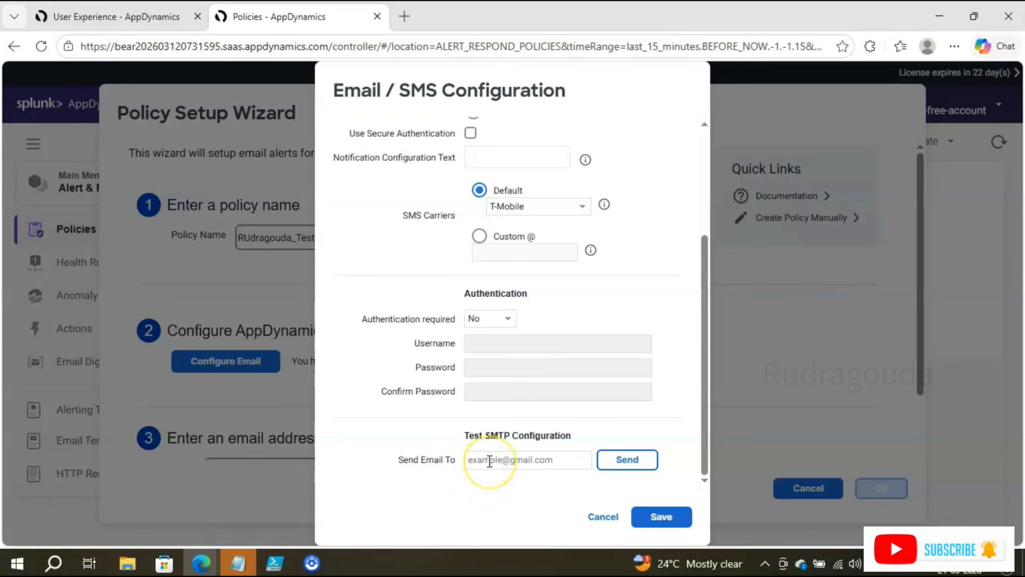
{"action": "left_click", "coordinate": [489, 462]}
{"action": "left_click", "coordinate": [487, 472]}
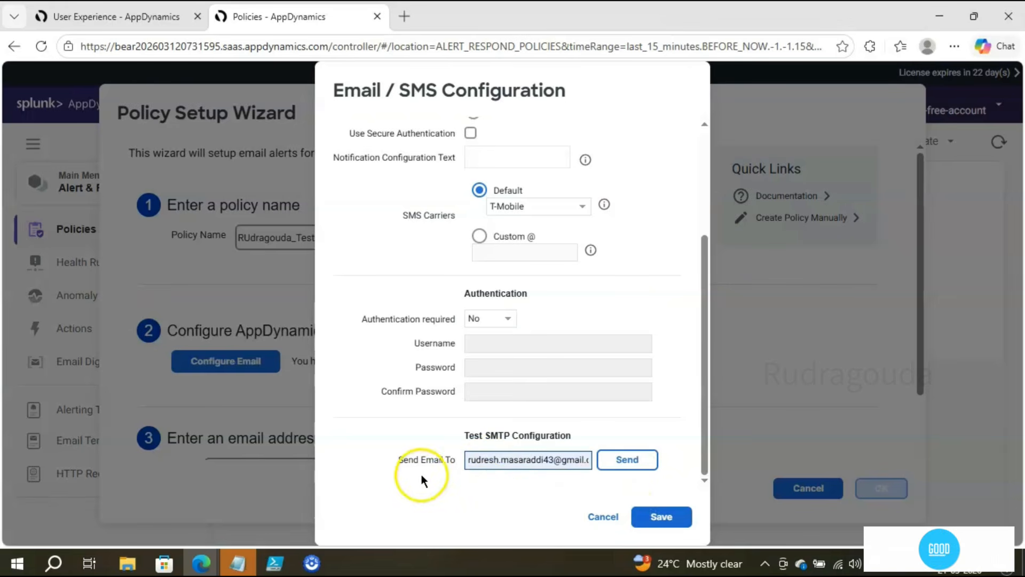
{"action": "left_click", "coordinate": [627, 463]}
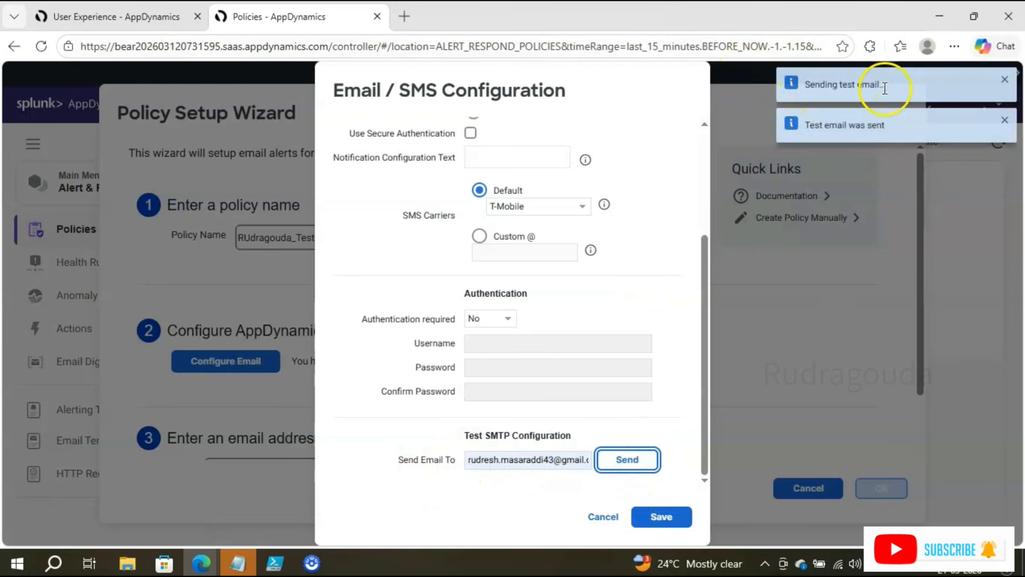
{"action": "left_click_drag", "start_coordinate": [888, 83], "coordinate": [785, 97]}
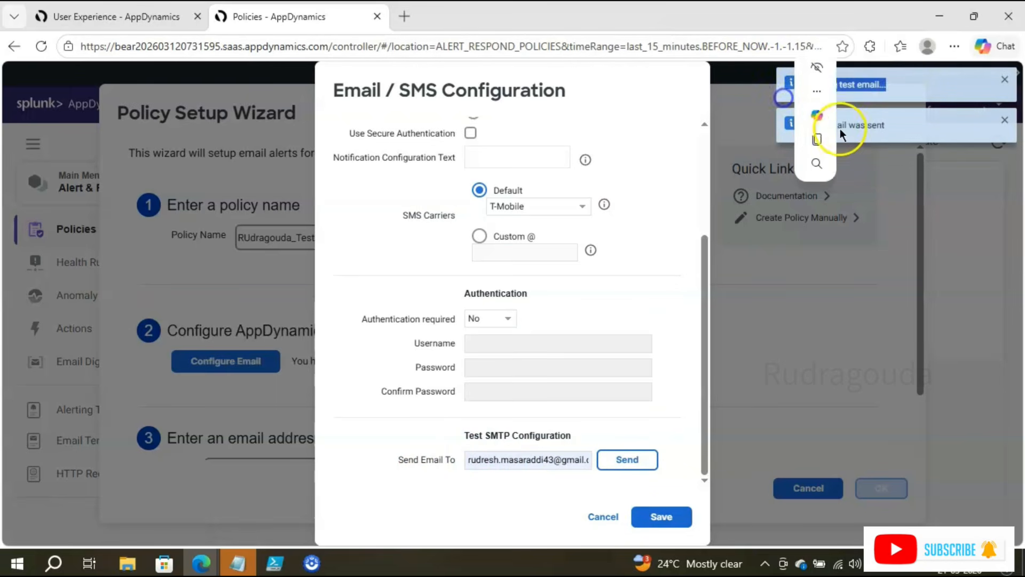
{"action": "left_click", "coordinate": [994, 175]}
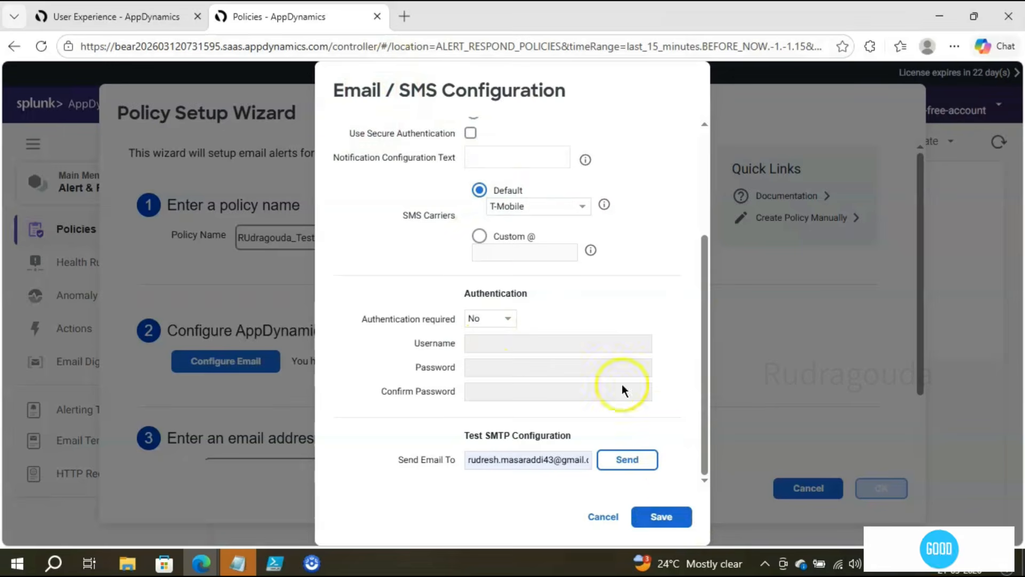
{"action": "left_click", "coordinate": [660, 517]}
Step: Add the alert recipient's e-mail address and finish the wizard to create the test policy
{"action": "scroll", "coordinate": [665, 496], "scroll_direction": "down", "scroll_amount": 3}
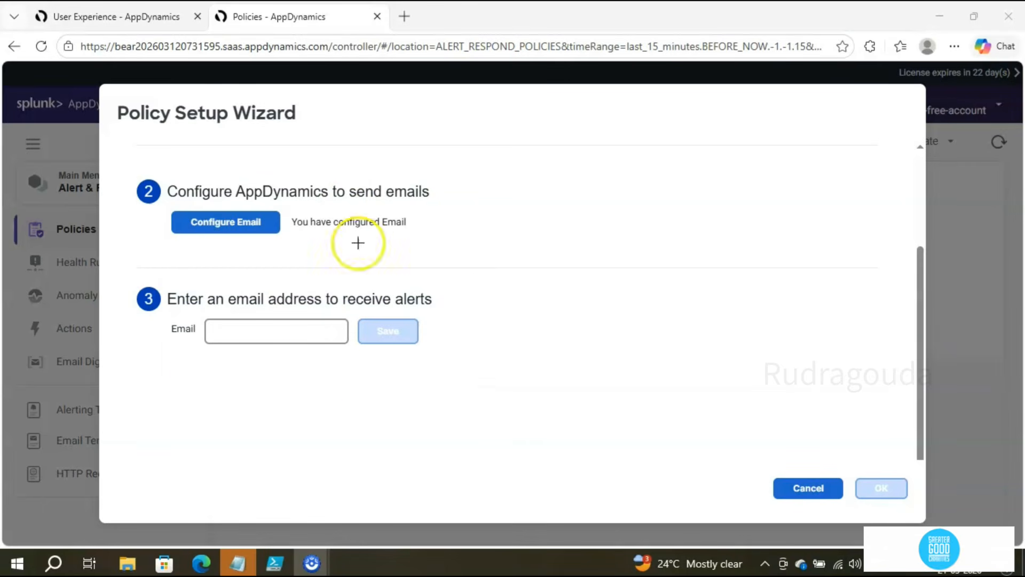
{"action": "left_click", "coordinate": [242, 327]}
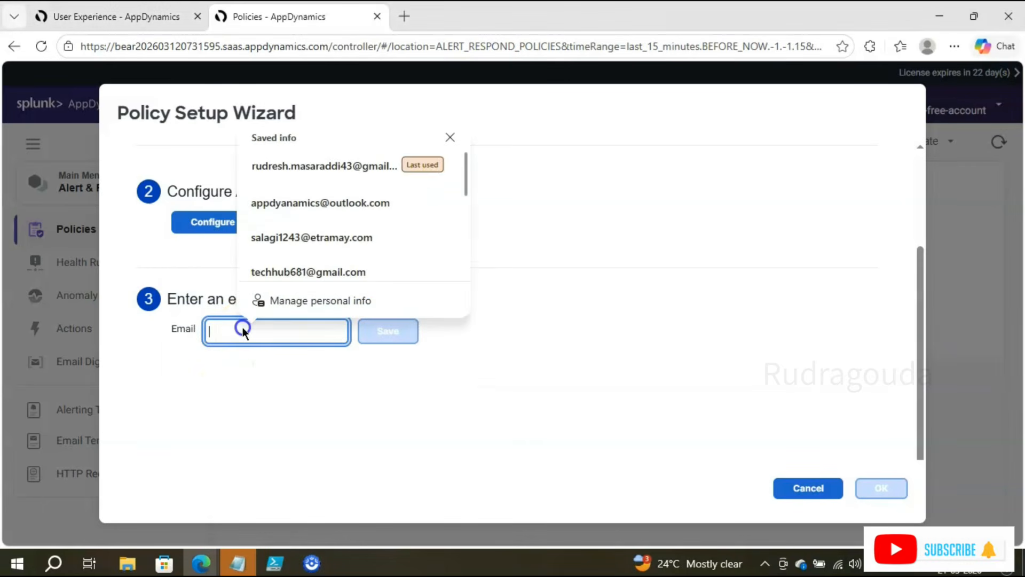
{"action": "left_click", "coordinate": [343, 165]}
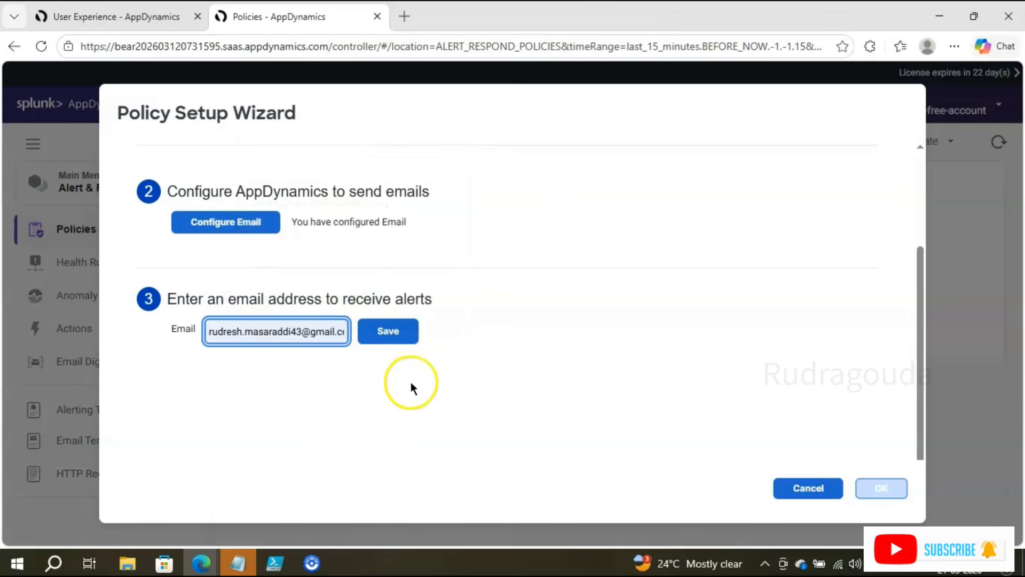
{"action": "left_click", "coordinate": [391, 333]}
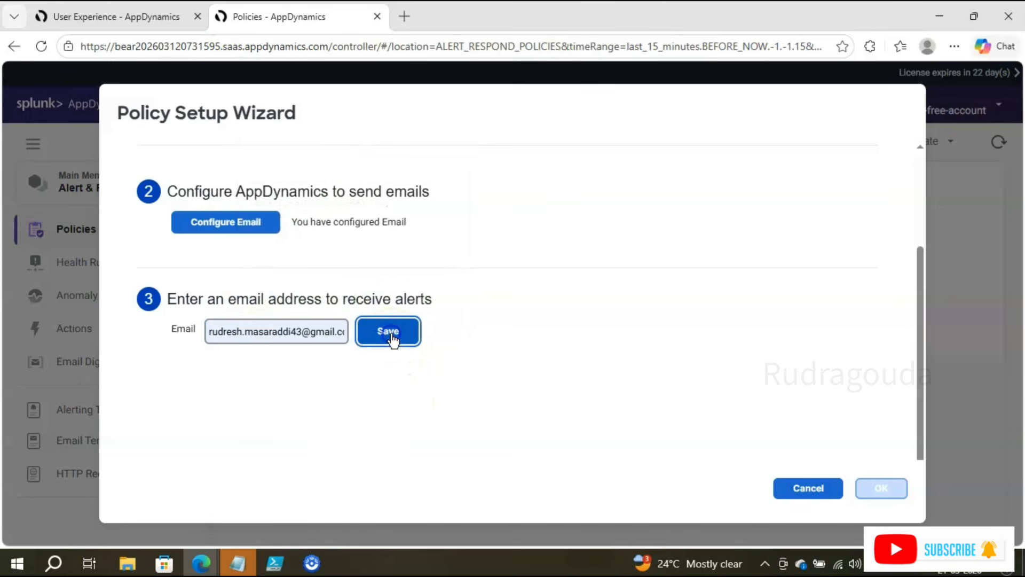
{"action": "scroll", "coordinate": [390, 333], "scroll_direction": "up", "scroll_amount": 3}
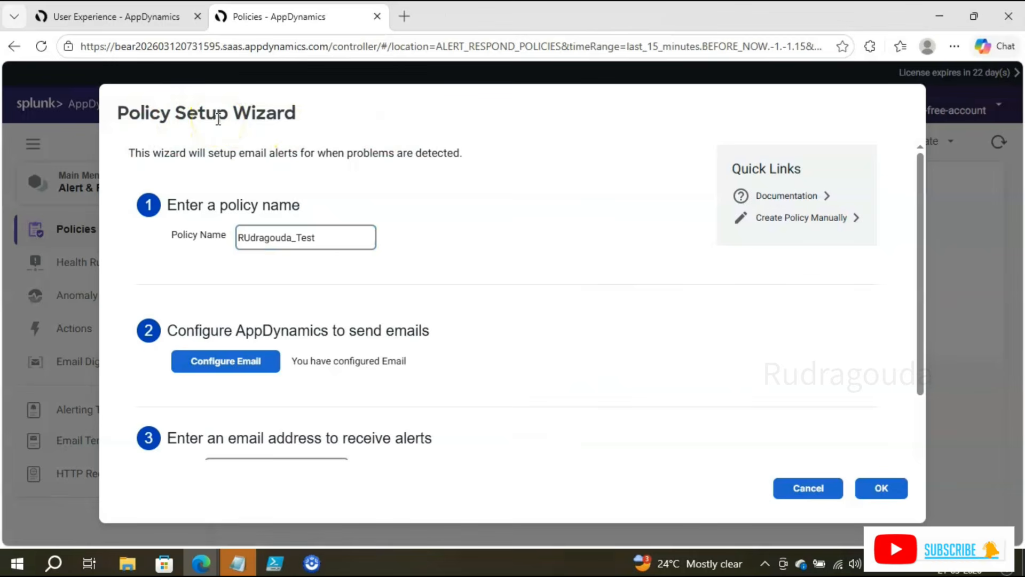
{"action": "left_click", "coordinate": [881, 487]}
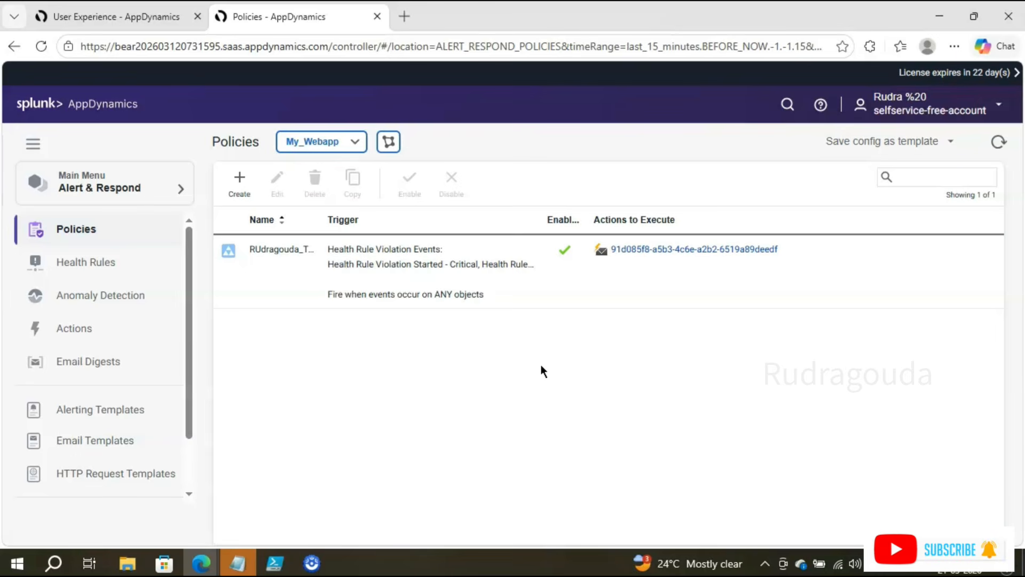
Step: View Response_Time_Monitoring's evaluation status in the Health Rules list
{"action": "left_click", "coordinate": [107, 264]}
{"action": "scroll", "coordinate": [521, 482], "scroll_direction": "down", "scroll_amount": 2}
{"action": "left_click", "coordinate": [508, 515]}
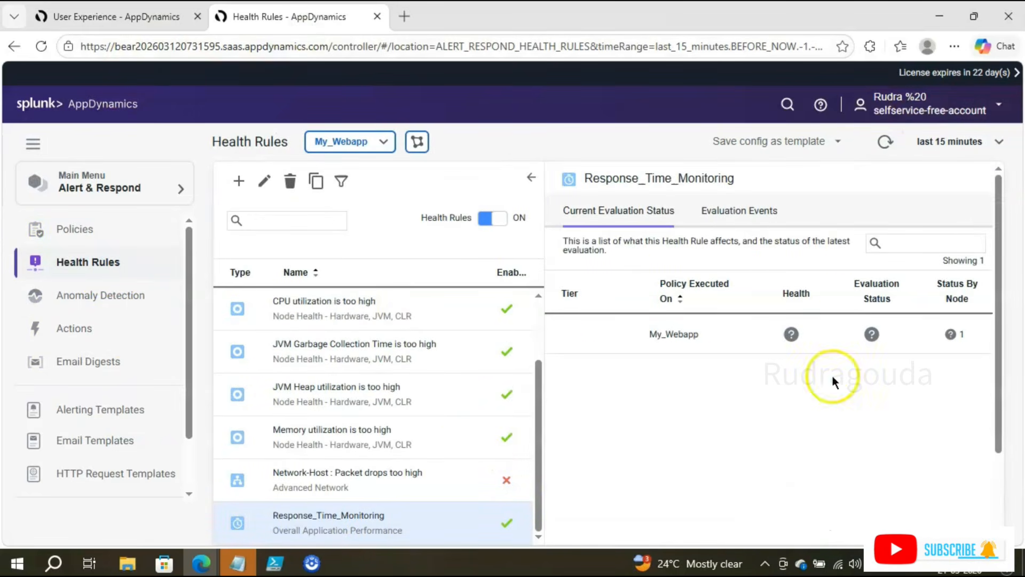
Step: Switch the applications dashboard time range to the last 15 minutes, then back to 5 minutes
{"action": "left_click", "coordinate": [100, 15]}
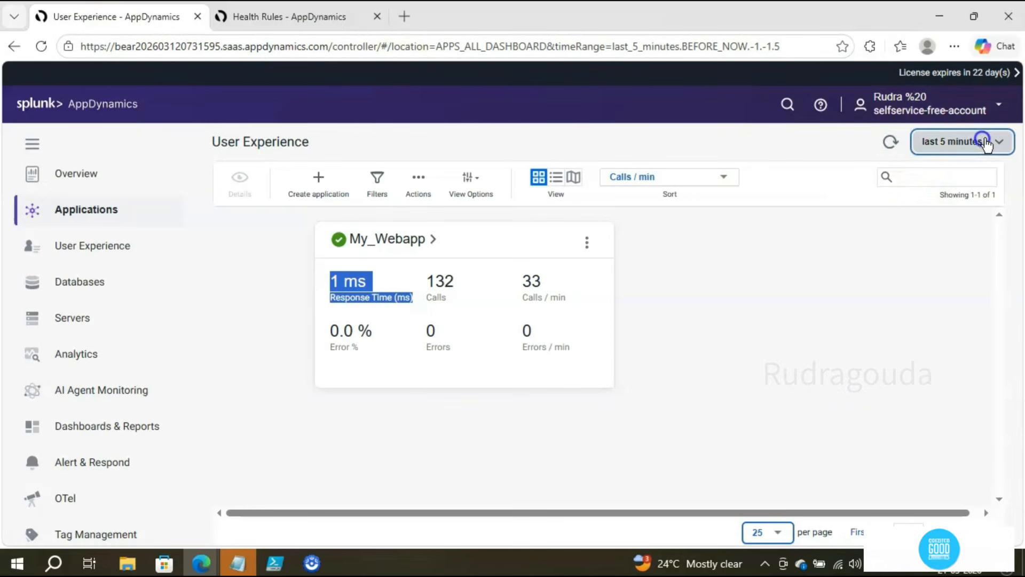
{"action": "left_click", "coordinate": [945, 141]}
{"action": "left_click", "coordinate": [886, 108]}
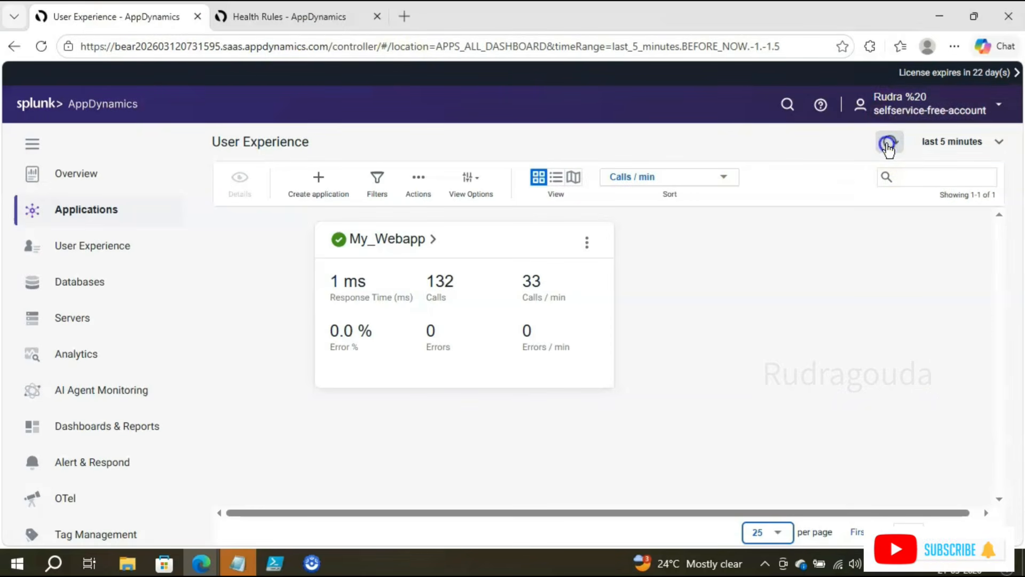
{"action": "left_click", "coordinate": [937, 143]}
{"action": "left_click", "coordinate": [902, 134]}
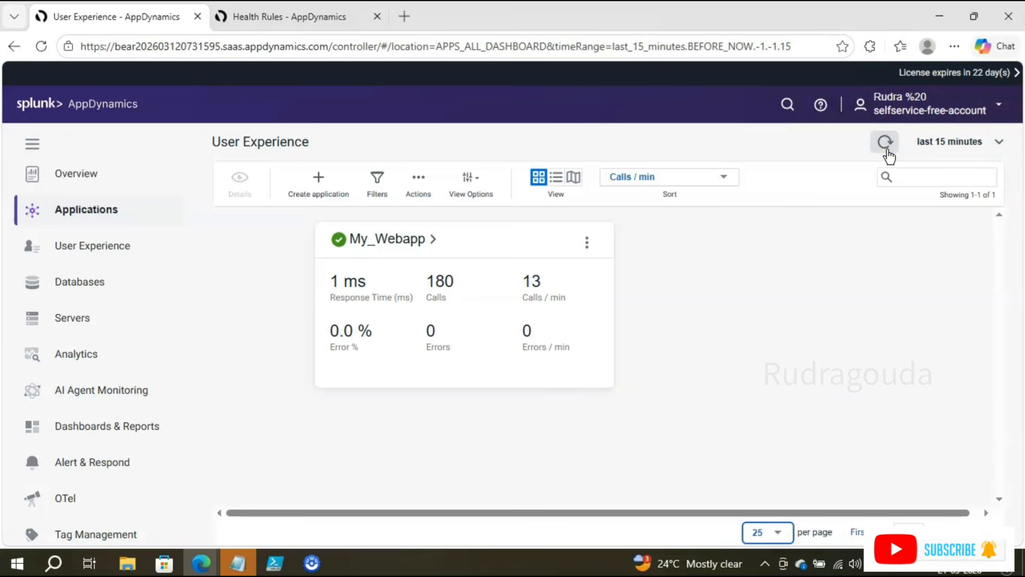
{"action": "left_click", "coordinate": [928, 142]}
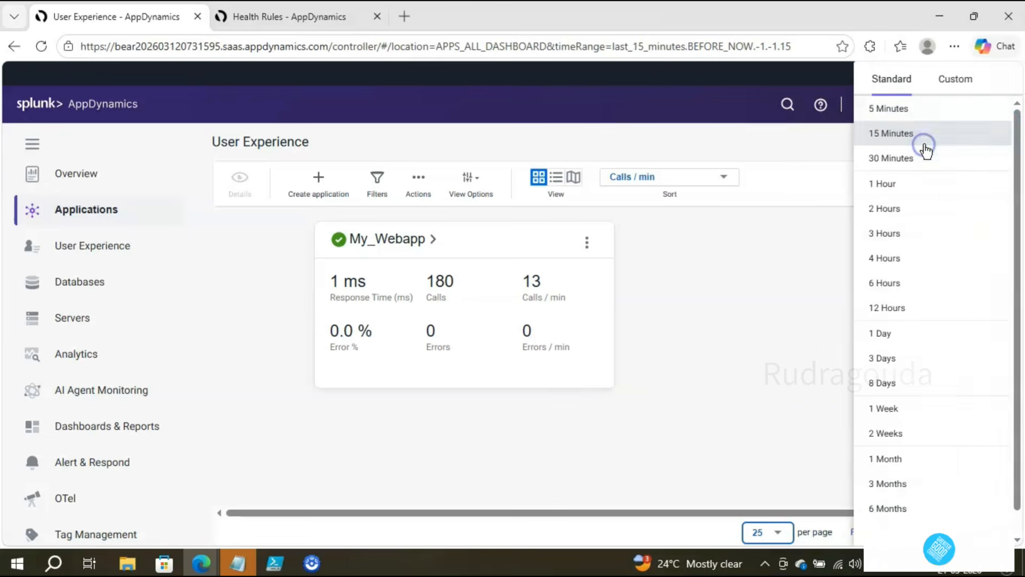
{"action": "left_click", "coordinate": [886, 108]}
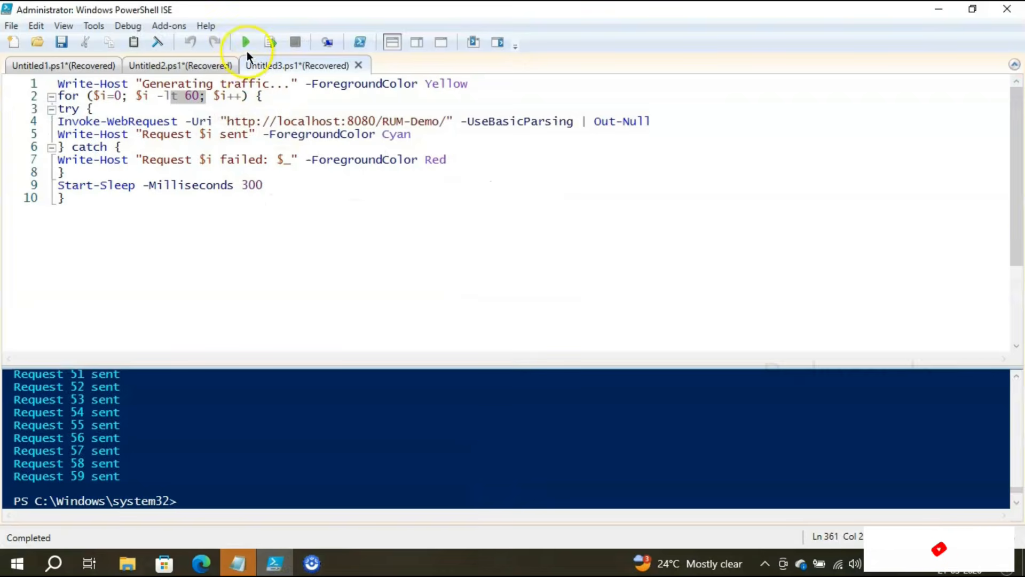
Step: Run the PowerShell ISE traffic script against the RUM-Demo page and minimize the window
{"action": "left_click", "coordinate": [246, 42]}
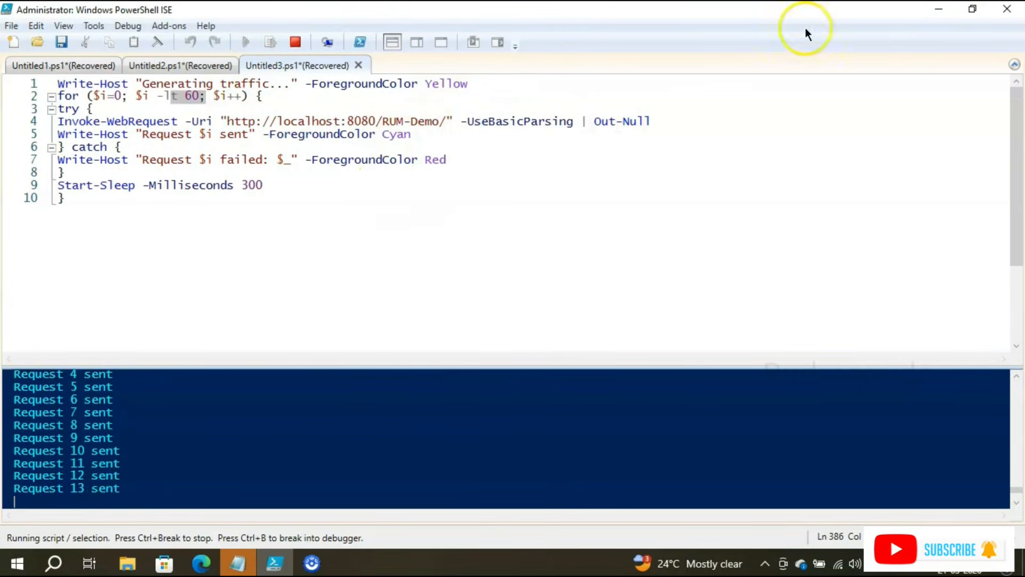
{"action": "left_click", "coordinate": [937, 10]}
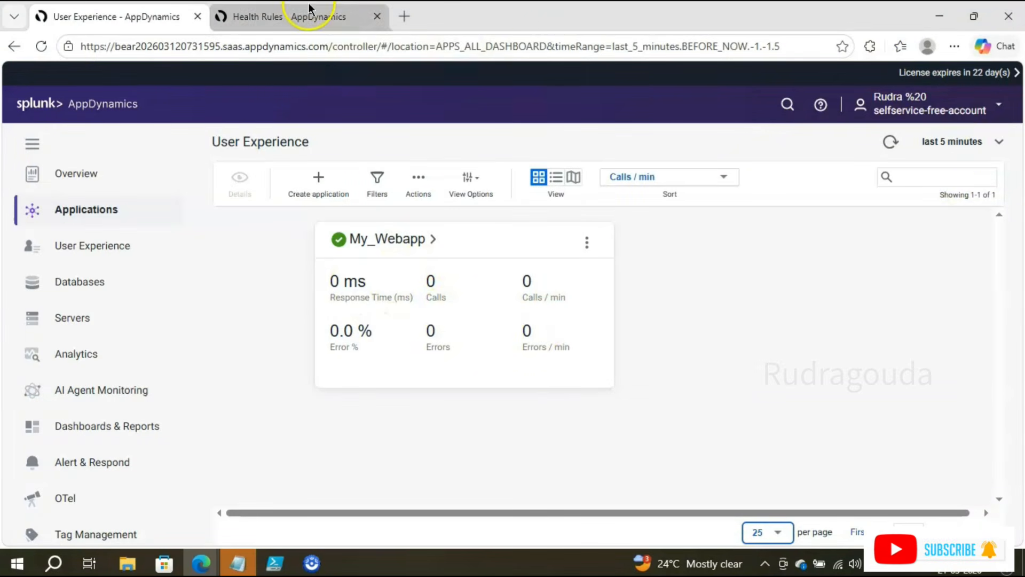
Step: Check Response_Time_Monitoring's evaluation on Health Rules, then refresh My_Webapp's metrics on Applications
{"action": "left_click", "coordinate": [320, 16]}
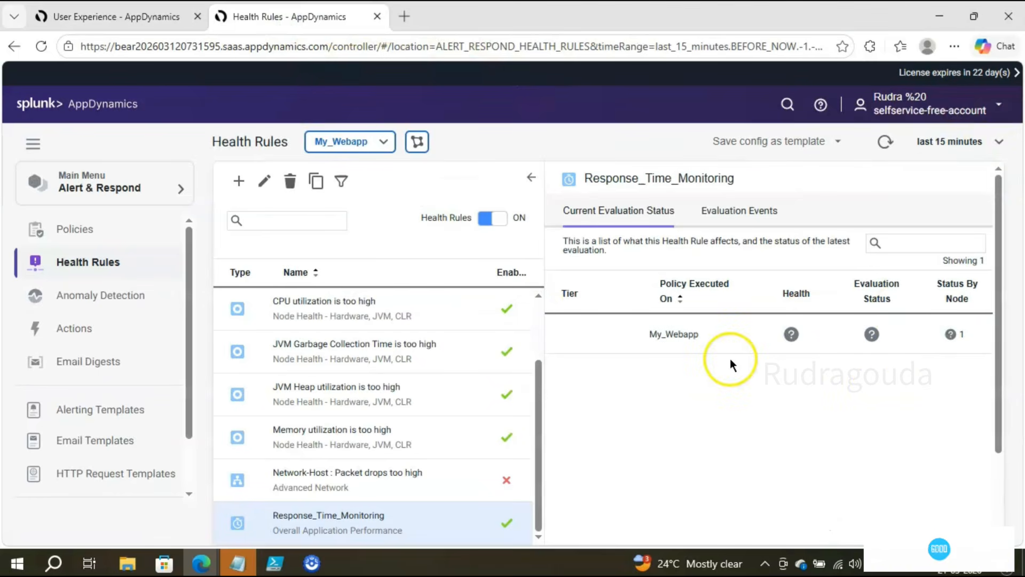
{"action": "left_click", "coordinate": [161, 16]}
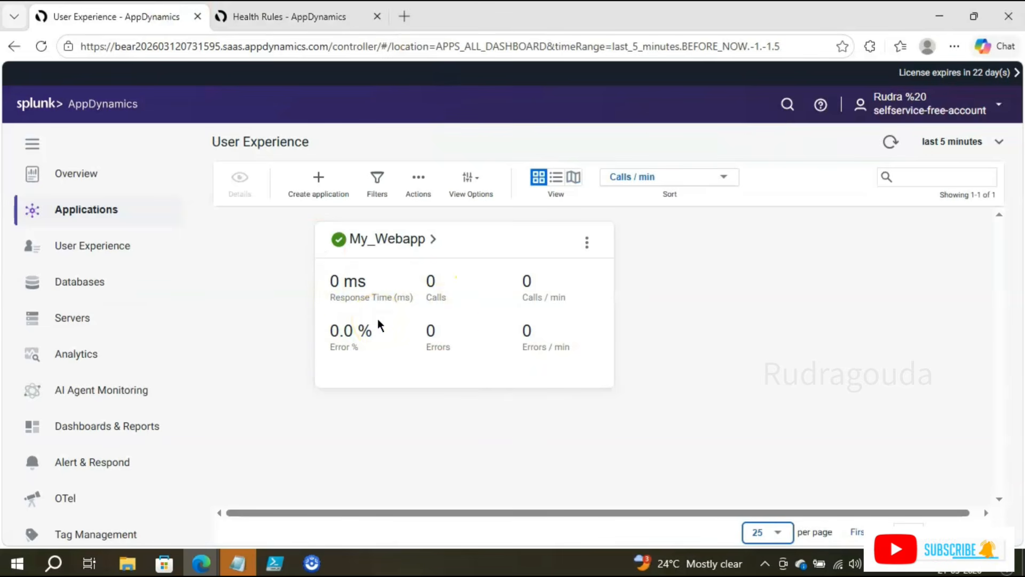
{"action": "left_click", "coordinate": [323, 16]}
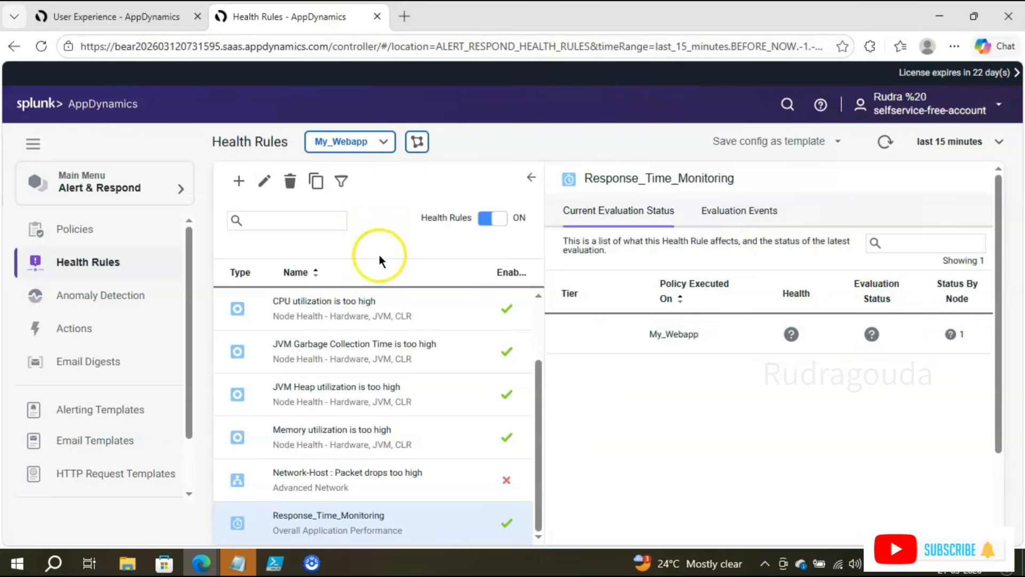
{"action": "left_click", "coordinate": [107, 16]}
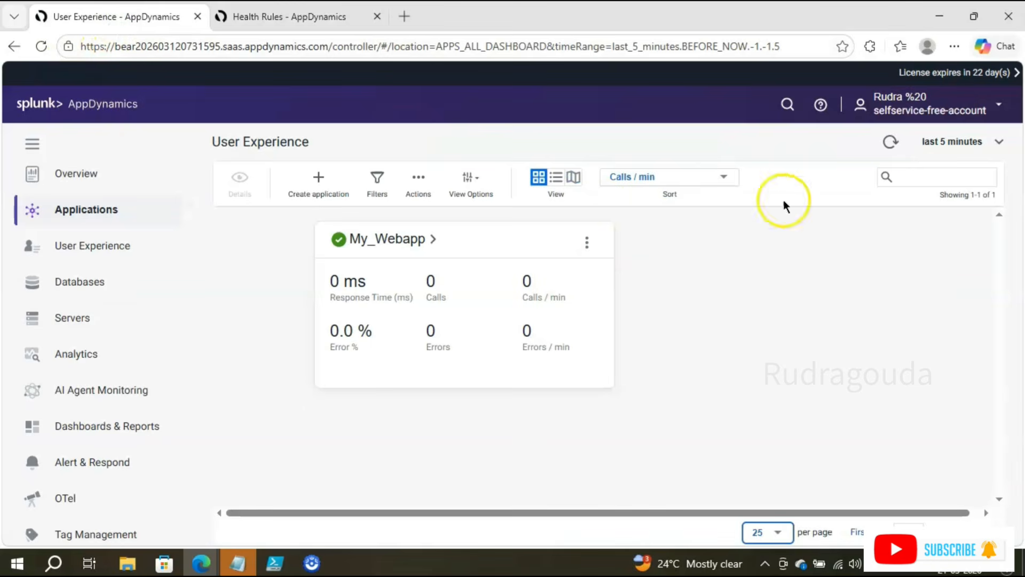
{"action": "left_click", "coordinate": [888, 143]}
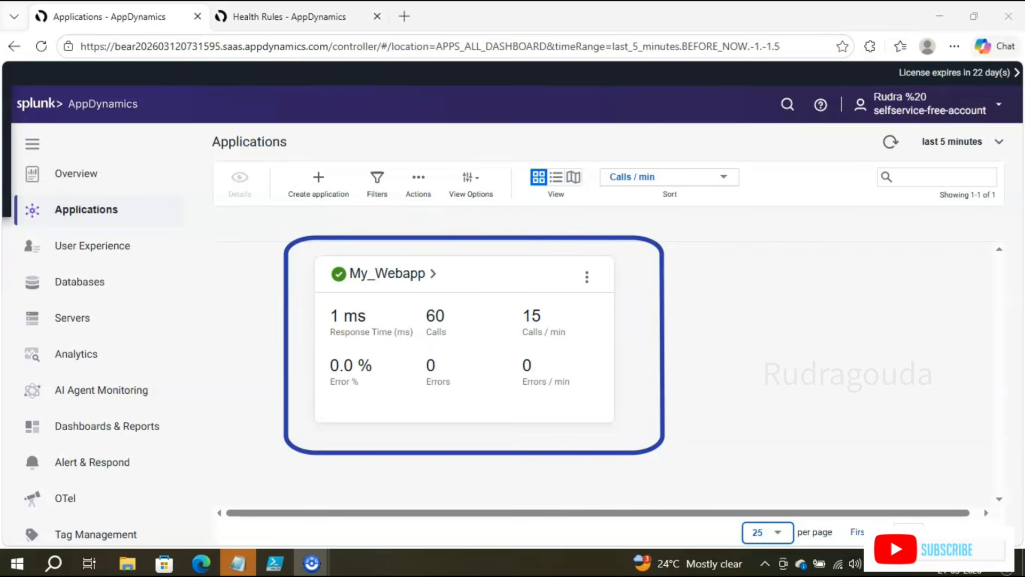
{"action": "left_click", "coordinate": [888, 142]}
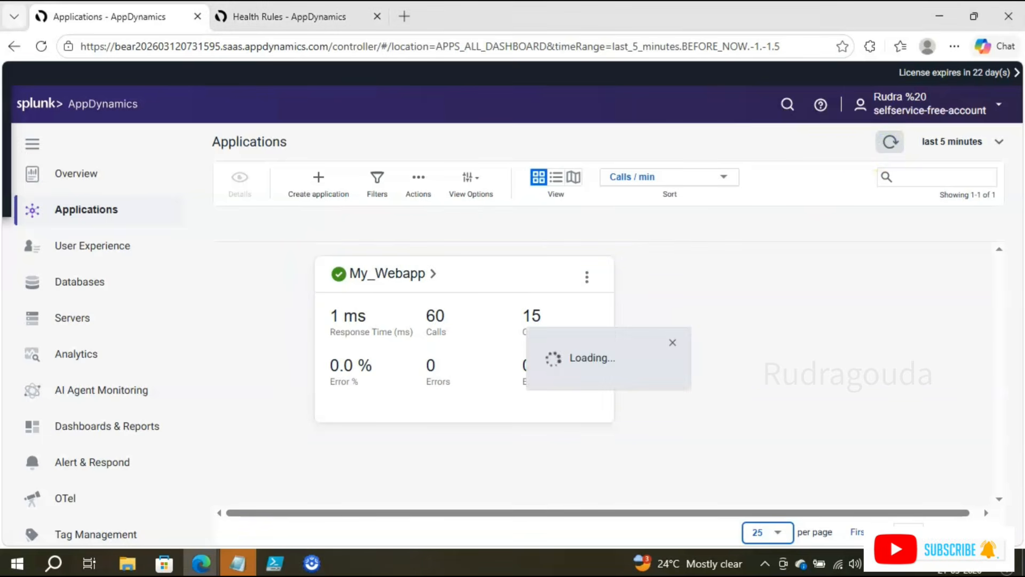
Step: Run the traffic-generation script in PowerShell ISE and return to the Health Rules page
{"action": "left_click", "coordinate": [277, 569]}
{"action": "left_click", "coordinate": [244, 43]}
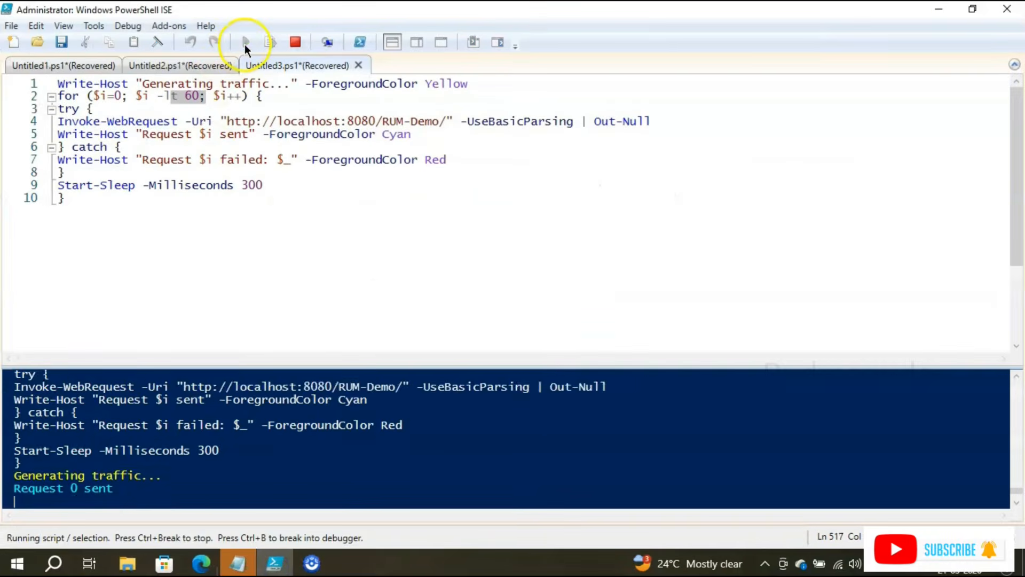
{"action": "left_click", "coordinate": [938, 10]}
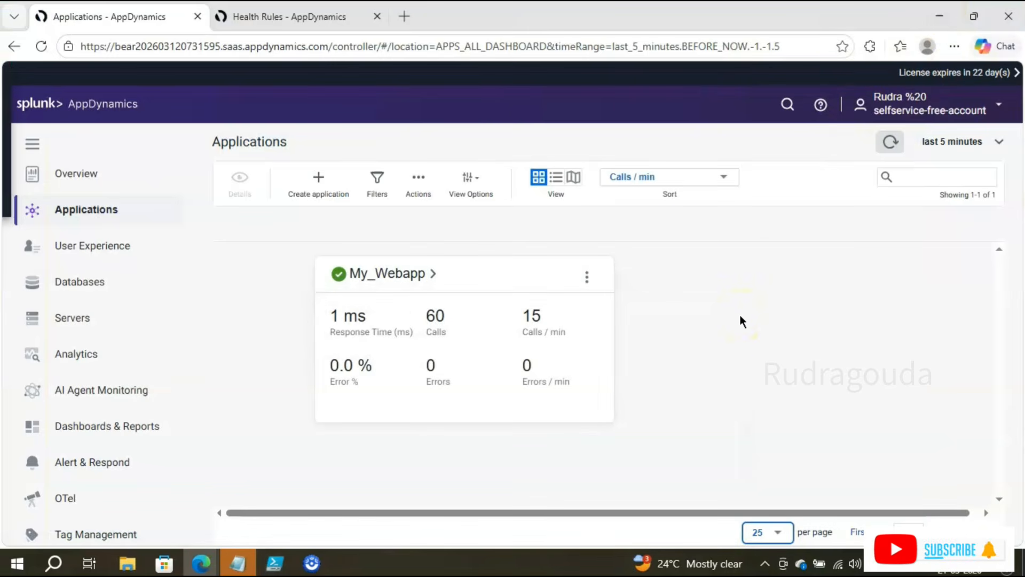
{"action": "left_click", "coordinate": [608, 5]}
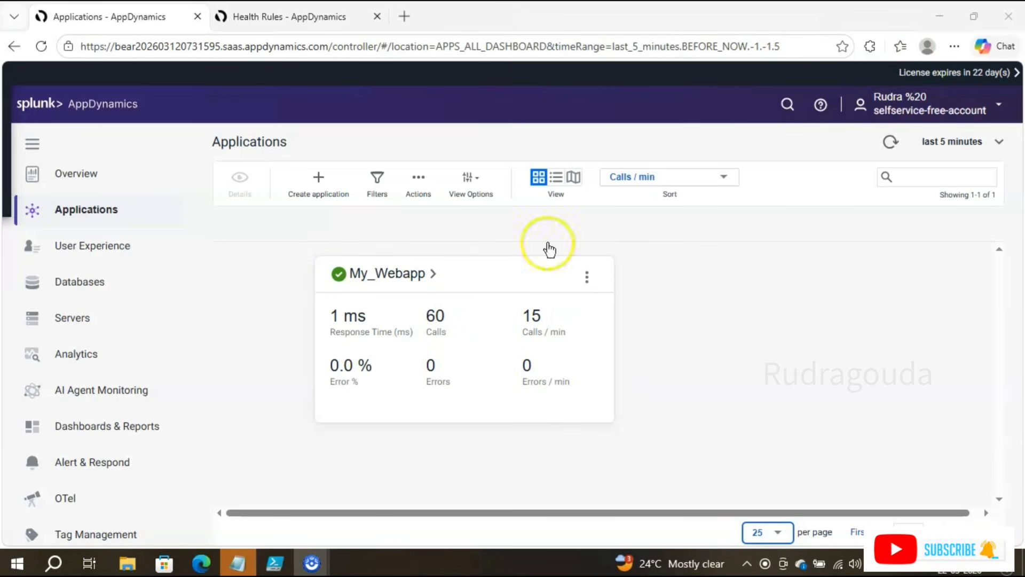
{"action": "left_click", "coordinate": [289, 17]}
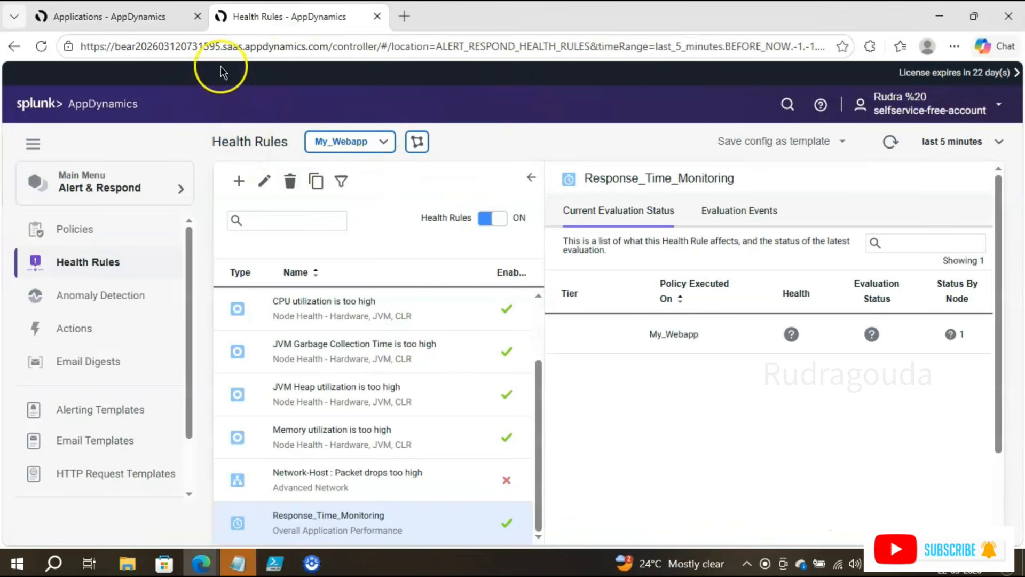
Step: Refresh the health rule status and inspect the warning icons on Response_Time_Monitoring
{"action": "left_click", "coordinate": [890, 141]}
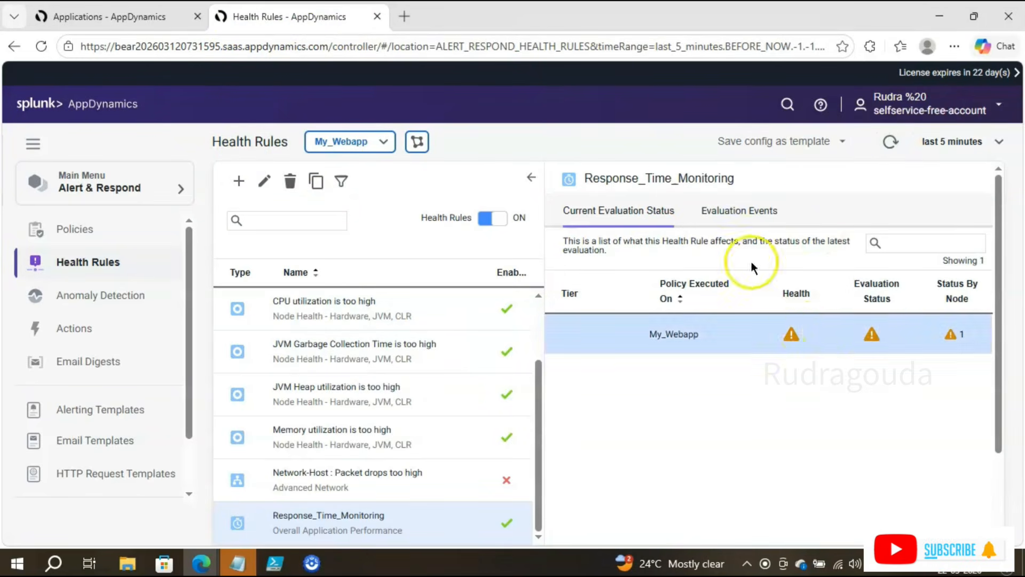
{"action": "key", "text": "ctrl+2"}
{"action": "left_click_drag", "start_coordinate": [761, 303], "coordinate": [821, 370]}
{"action": "left_click_drag", "start_coordinate": [850, 302], "coordinate": [885, 356]}
{"action": "left_click_drag", "start_coordinate": [934, 308], "coordinate": [979, 369]}
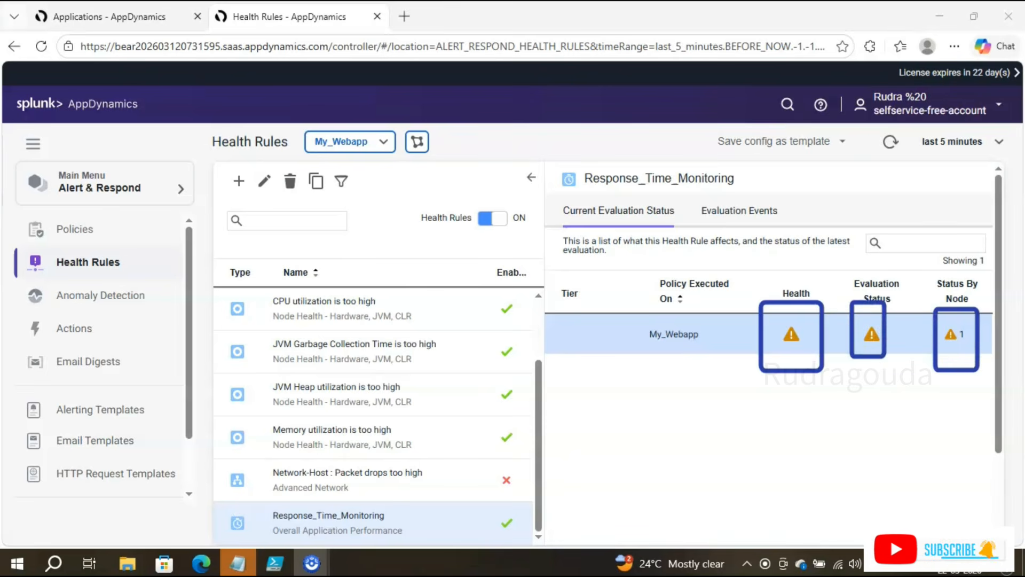
{"action": "key", "text": "Escape"}
{"action": "scroll", "coordinate": [575, 416], "scroll_direction": "down", "scroll_amount": 2}
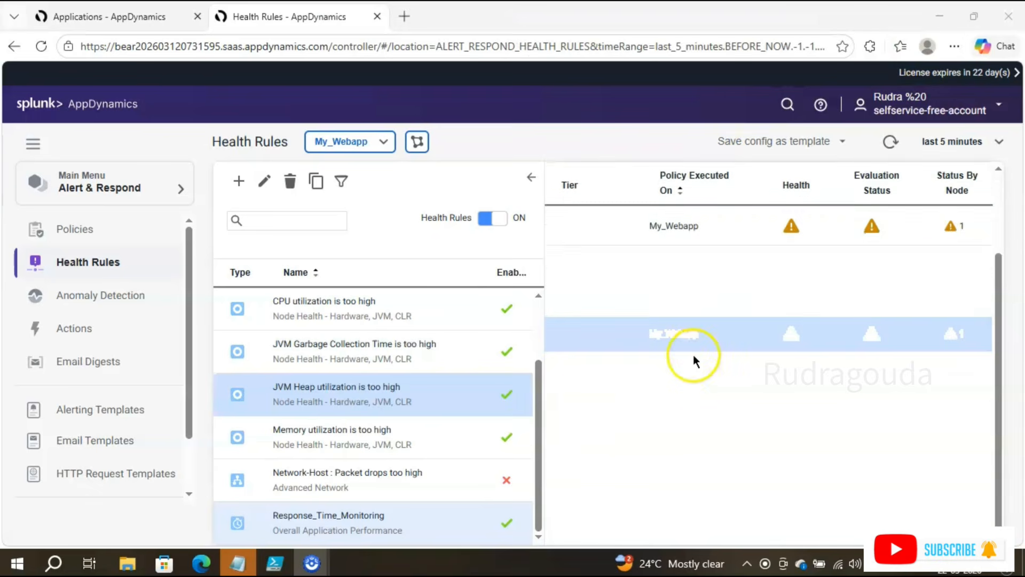
{"action": "scroll", "coordinate": [691, 373], "scroll_direction": "up", "scroll_amount": 2}
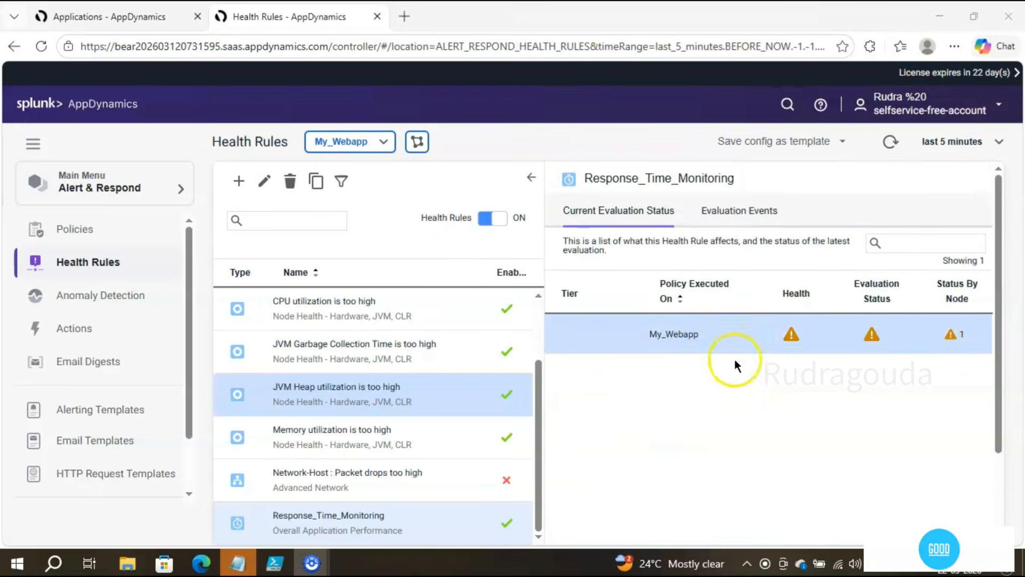
{"action": "left_click", "coordinate": [782, 345]}
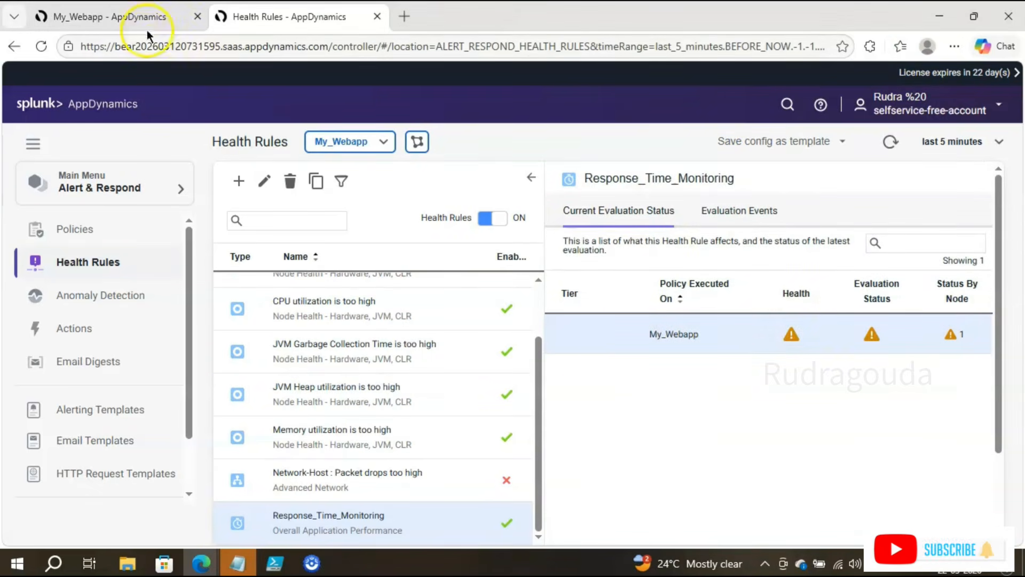
Step: Check the Home overview's 1 Warning and open the My_Webapp dashboard
{"action": "left_click", "coordinate": [110, 17]}
{"action": "left_click", "coordinate": [130, 116]}
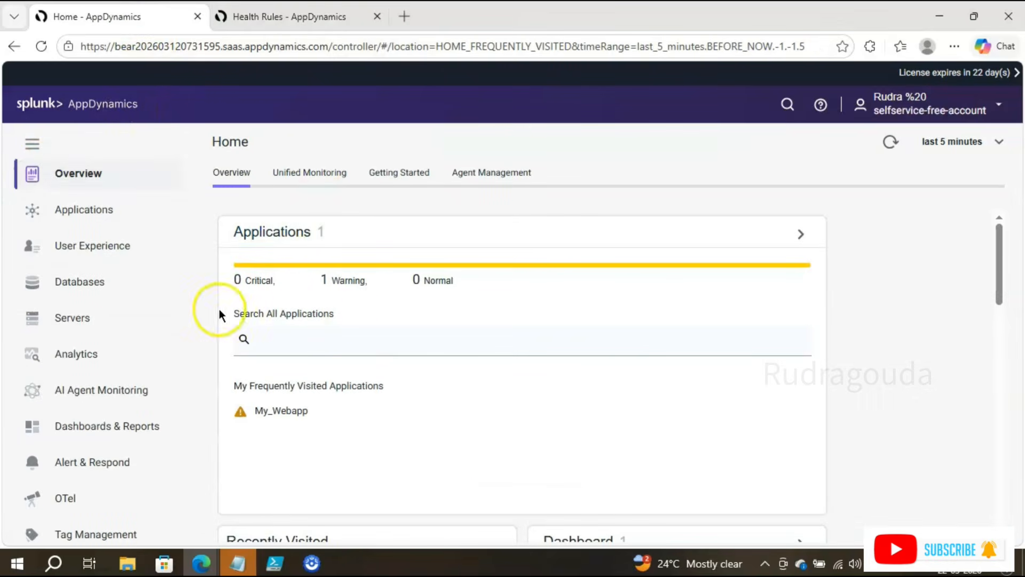
{"action": "left_click", "coordinate": [620, 6]}
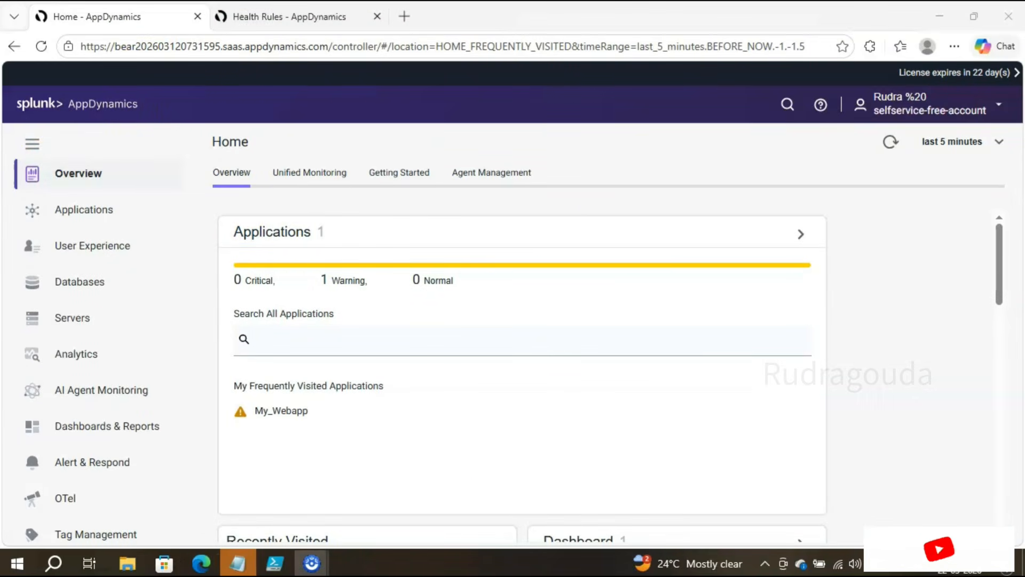
{"action": "left_click_drag", "start_coordinate": [198, 249], "coordinate": [539, 320]}
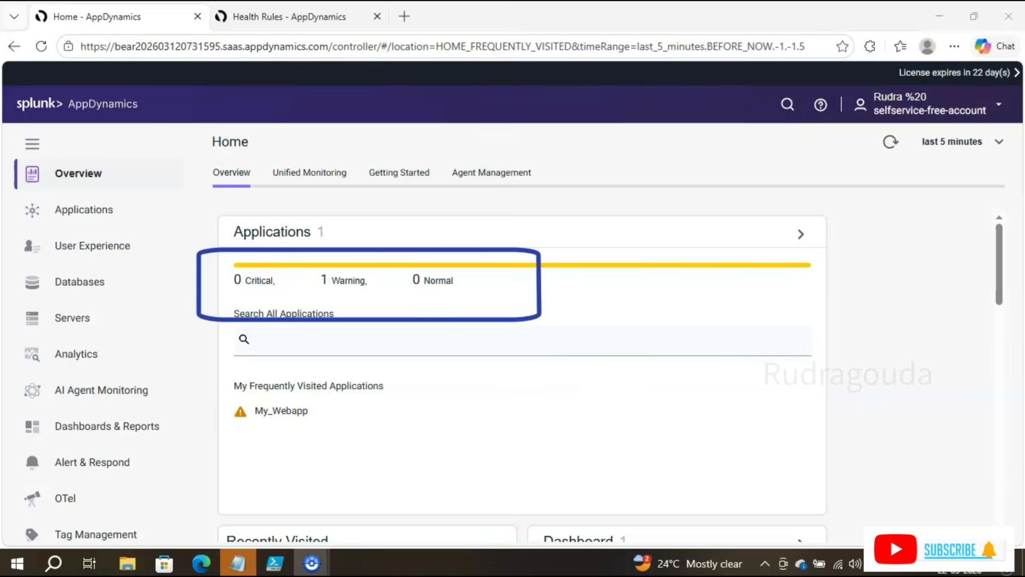
{"action": "left_click", "coordinate": [274, 413]}
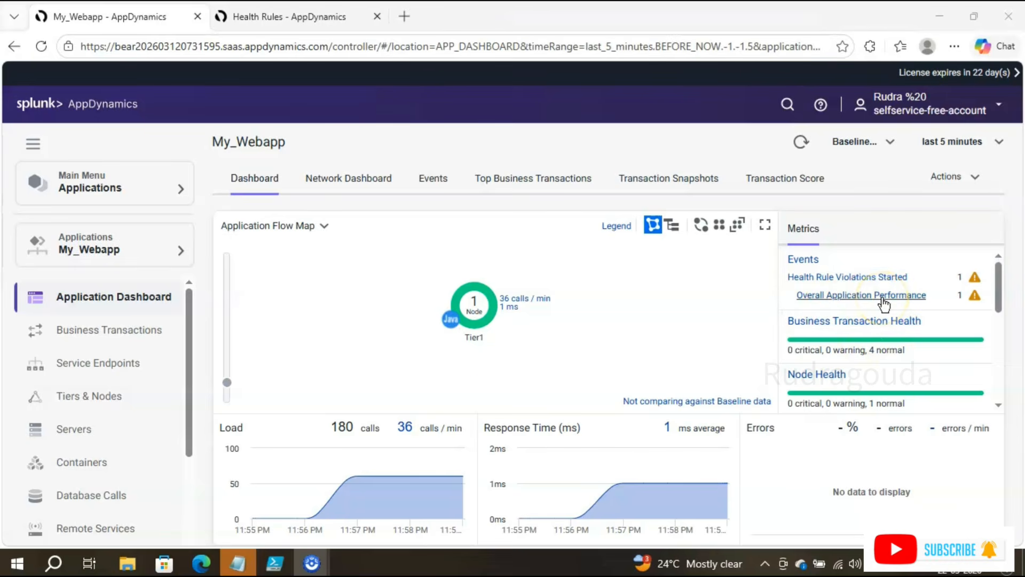
Step: Open details of the 11:59:55 PM Response_Time_Monitoring violation event, confirming 1 email sent
{"action": "left_click", "coordinate": [649, 307]}
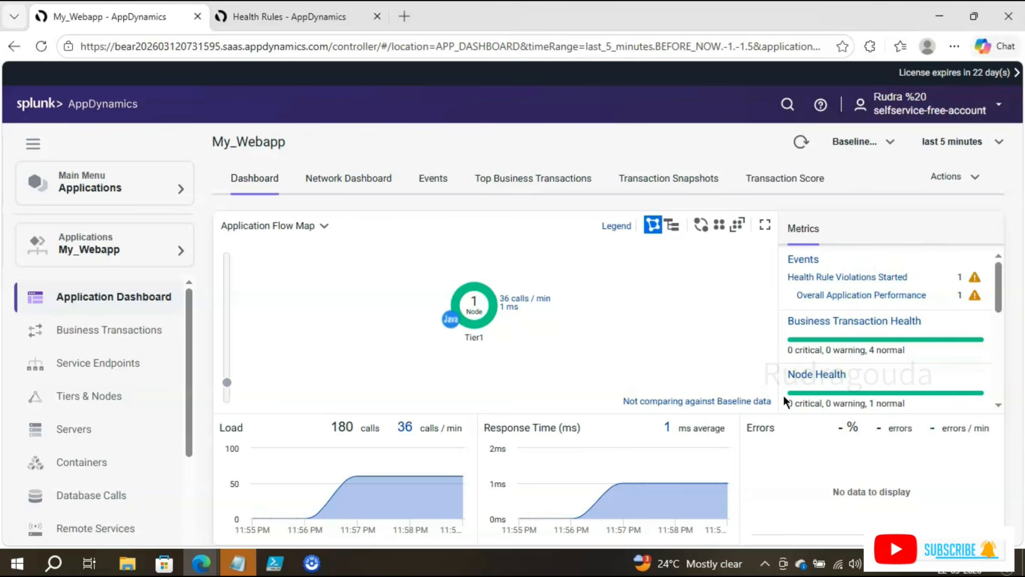
{"action": "left_click", "coordinate": [593, 283]}
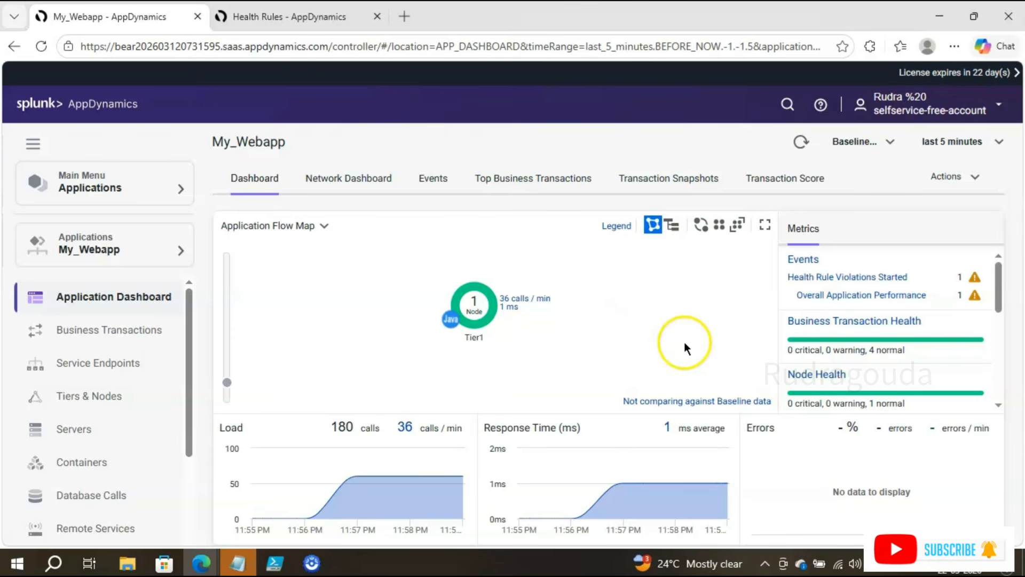
{"action": "left_click", "coordinate": [824, 277]}
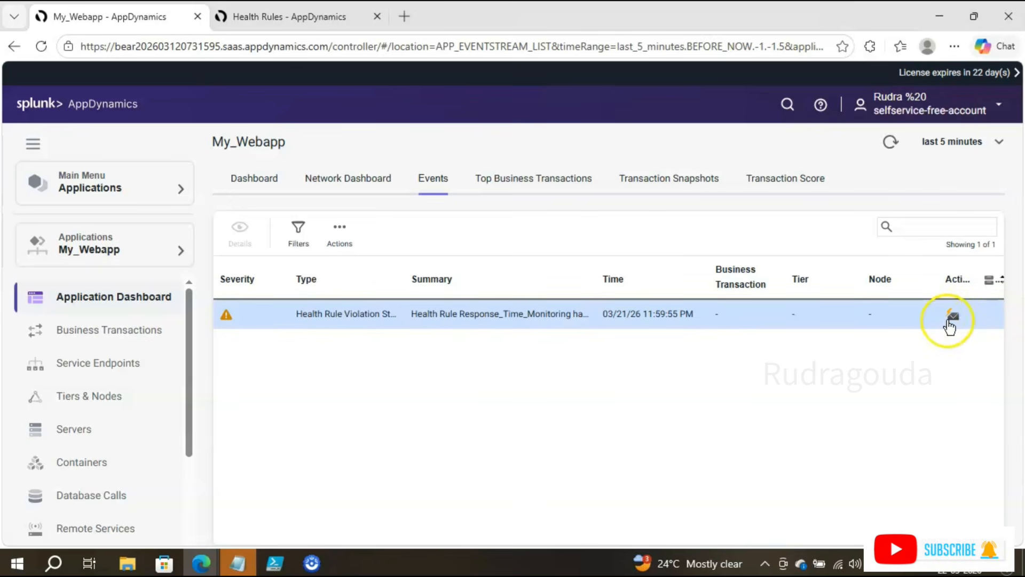
{"action": "mouse_move", "coordinate": [953, 326]}
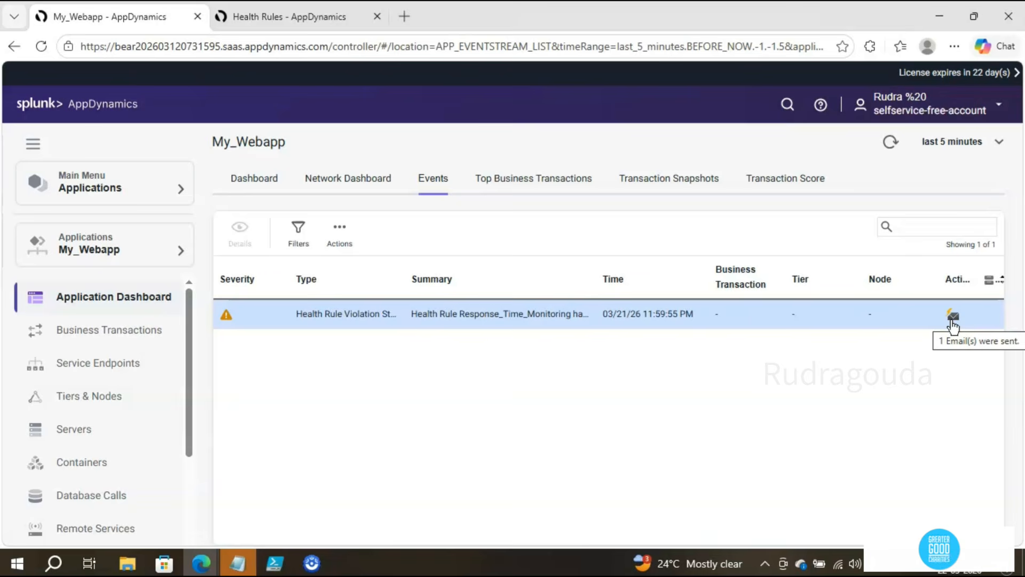
{"action": "left_click", "coordinate": [228, 316]}
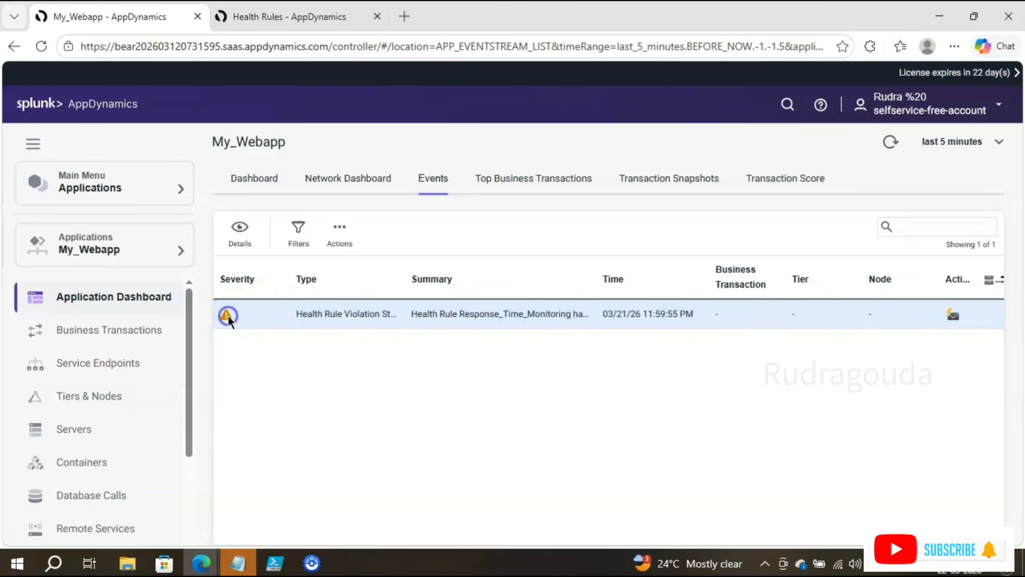
{"action": "left_click", "coordinate": [247, 234]}
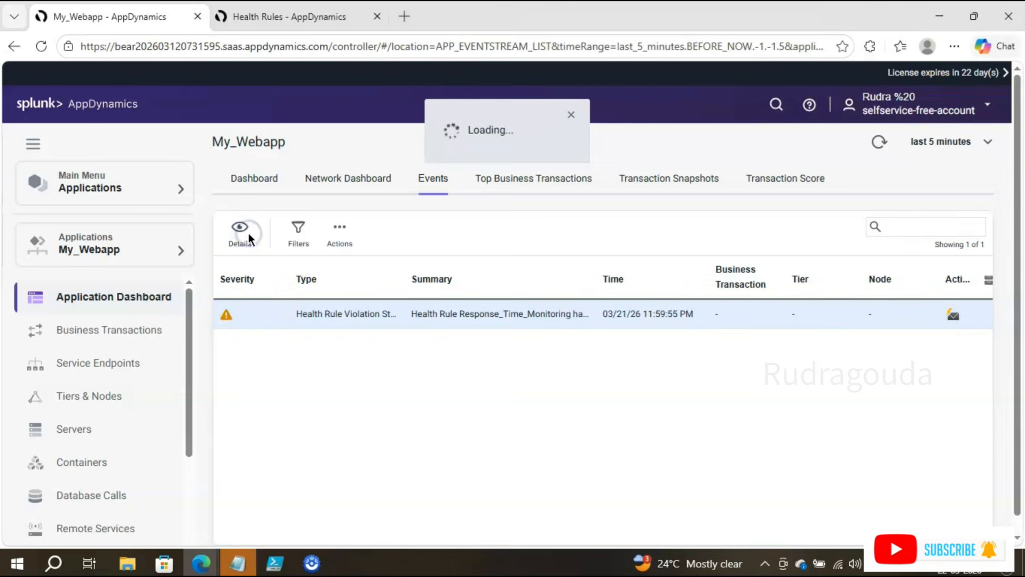
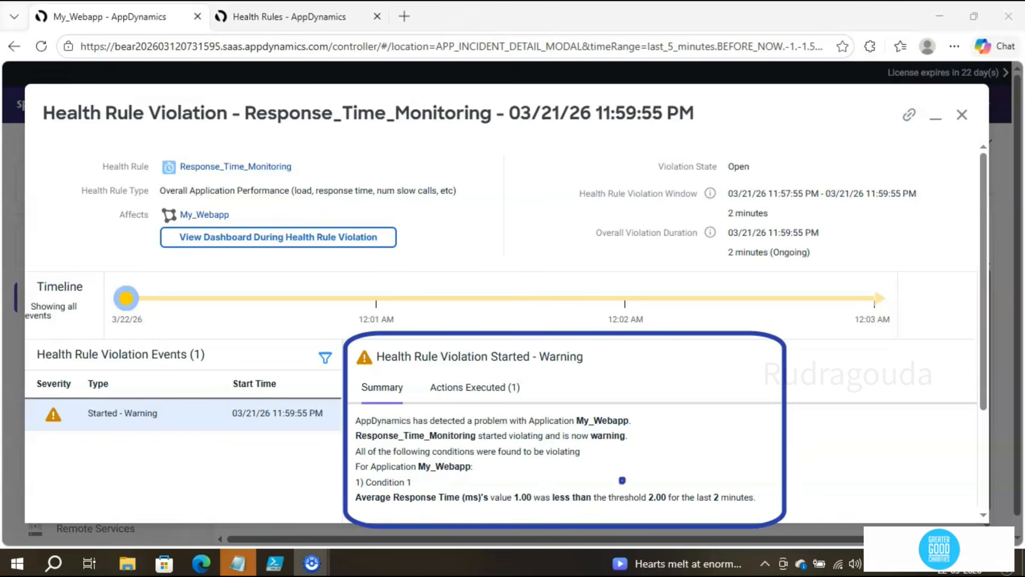
Step: Confirm the violation's Actions Executed lists one Email Sent at 03/22/26 12:00:00 AM, then close it
{"action": "left_click_drag", "start_coordinate": [622, 480], "coordinate": [678, 515]}
{"action": "left_click_drag", "start_coordinate": [502, 480], "coordinate": [552, 514]}
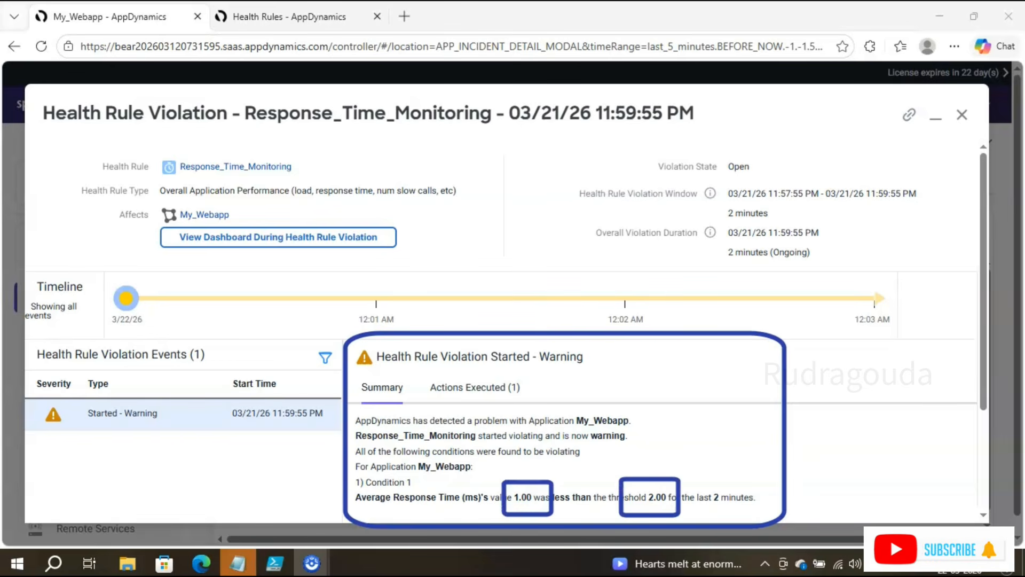
{"action": "mouse_move", "coordinate": [651, 150]}
{"action": "left_mouse_down"}
{"action": "mouse_move", "coordinate": [699, 192]}
{"action": "mouse_move", "coordinate": [779, 180]}
{"action": "left_mouse_up"}
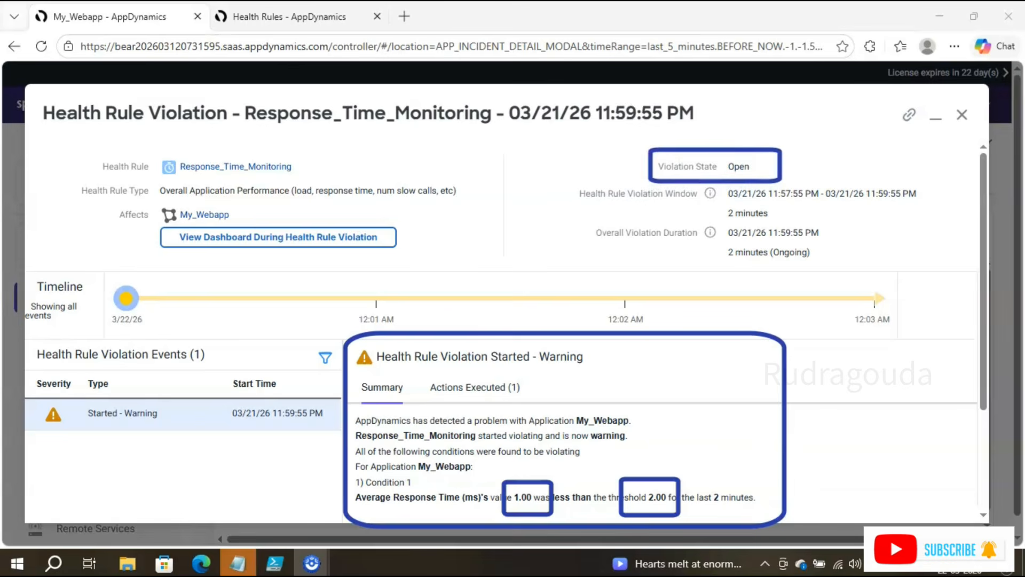
{"action": "mouse_move", "coordinate": [572, 219]}
{"action": "left_mouse_down"}
{"action": "mouse_move", "coordinate": [673, 271]}
{"action": "mouse_move", "coordinate": [787, 286]}
{"action": "mouse_move", "coordinate": [840, 281]}
{"action": "left_mouse_up"}
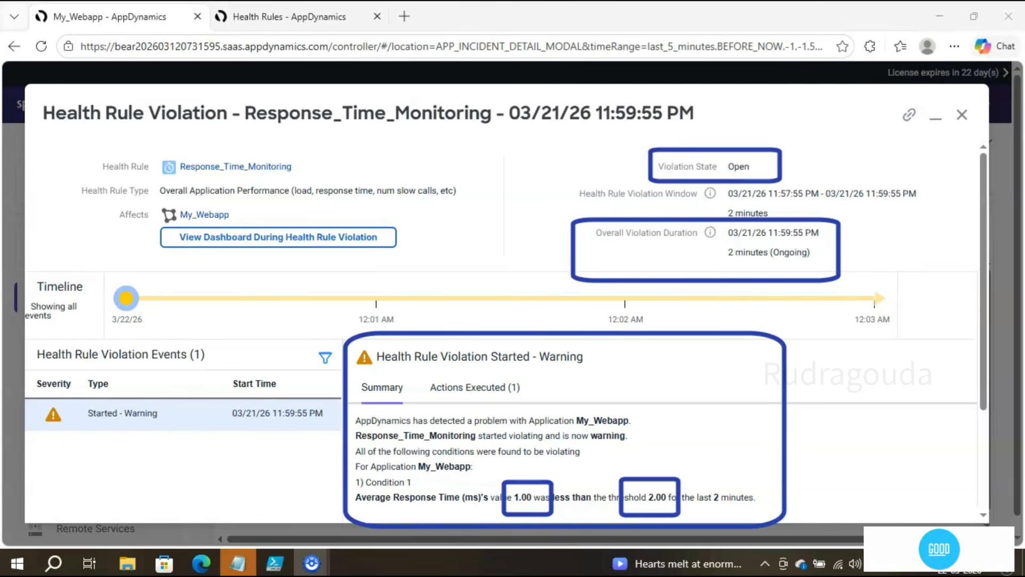
{"action": "key", "text": "Escape"}
{"action": "left_click", "coordinate": [464, 383]}
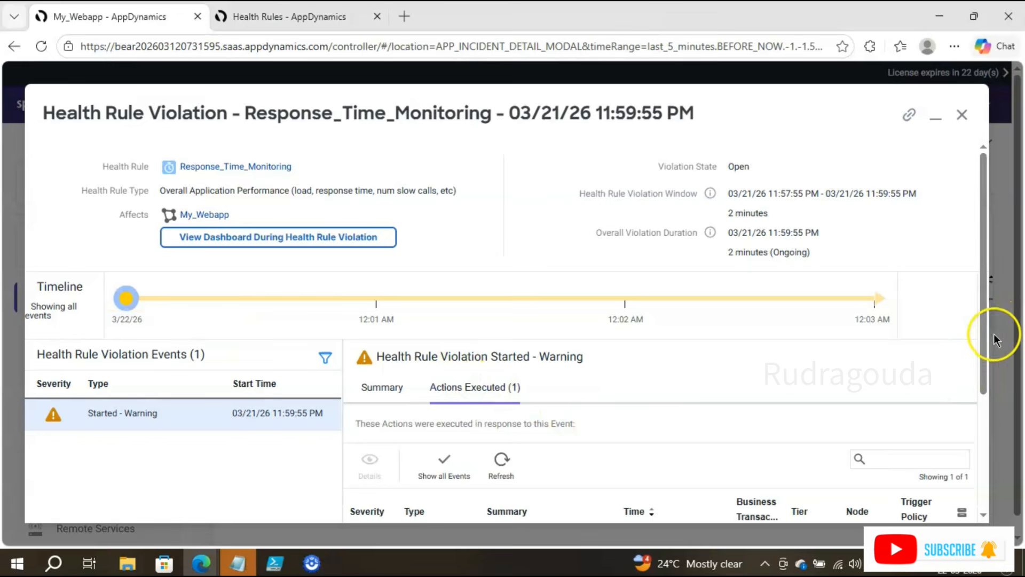
{"action": "left_click_drag", "start_coordinate": [985, 345], "coordinate": [981, 437]}
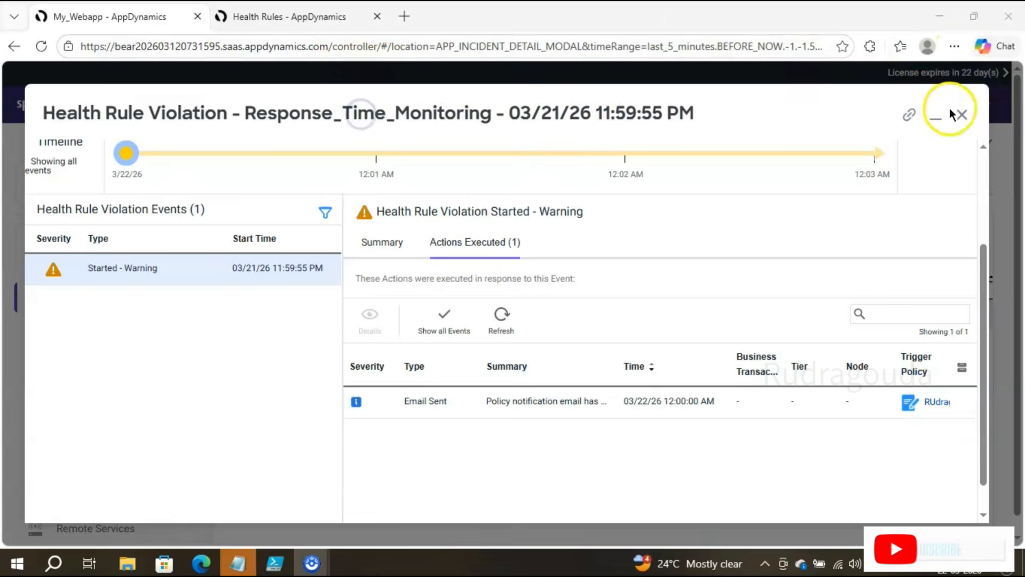
{"action": "left_click", "coordinate": [962, 114]}
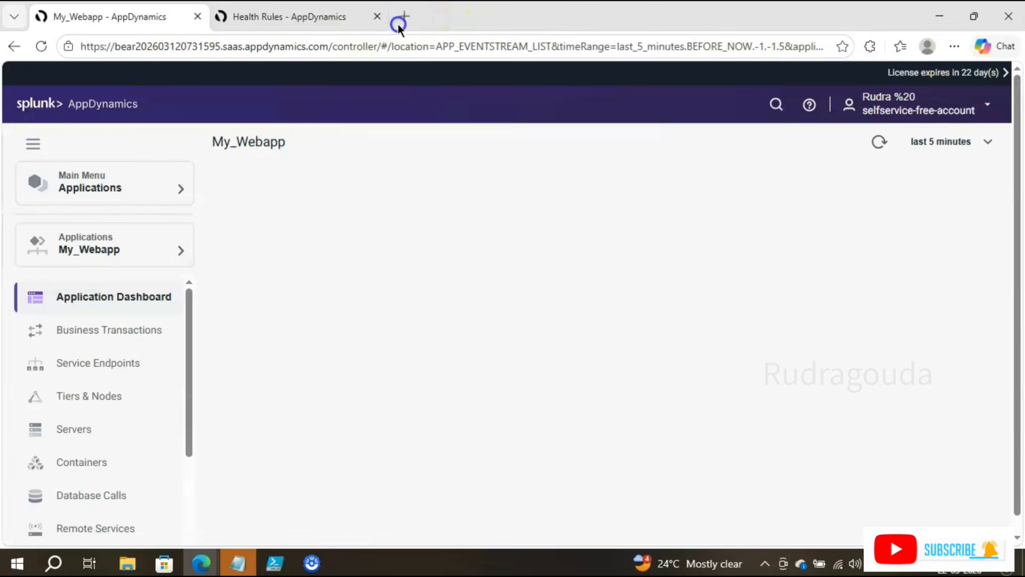
Step: Open Gmail in a new browser tab
{"action": "left_click", "coordinate": [403, 17]}
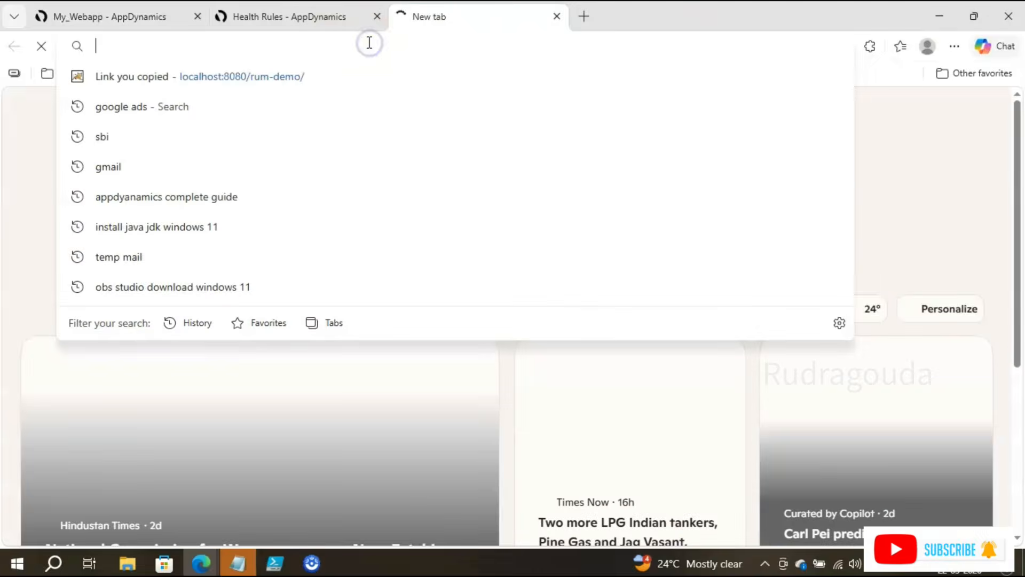
{"action": "type", "text": "g,"}
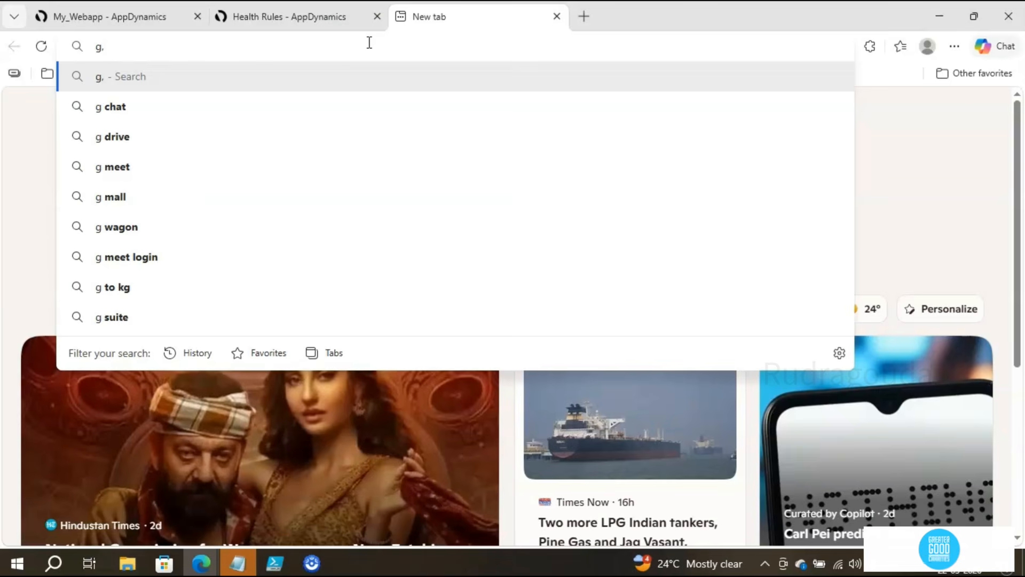
{"action": "key", "text": "BackSpace"}
{"action": "type", "text": "m"}
{"action": "key", "text": "Return"}
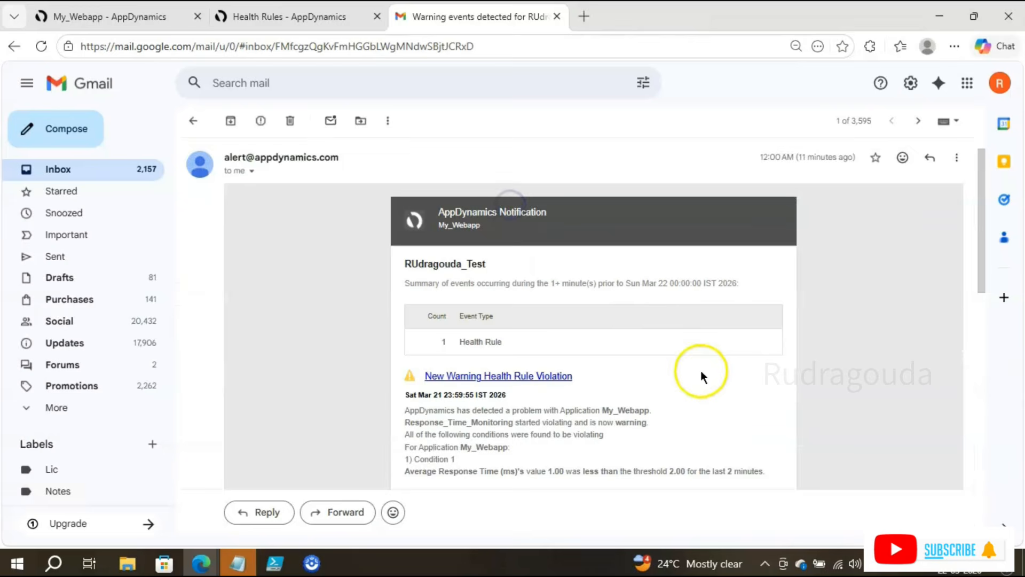
Step: Read the 'Warning events detected' alert, highlighting its started-violating and continues-to-violate lines
{"action": "scroll", "coordinate": [702, 374], "scroll_direction": "down", "scroll_amount": 3}
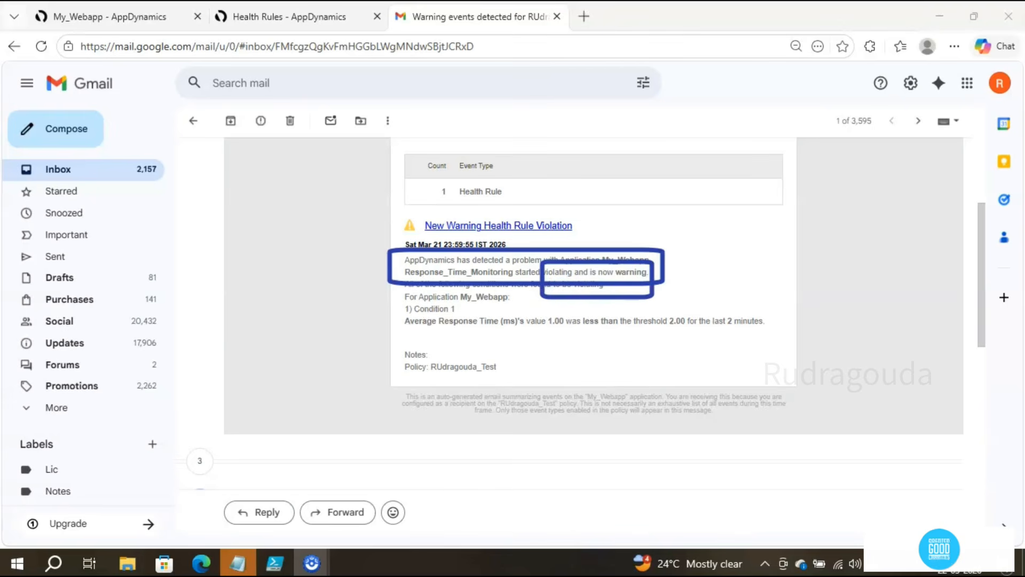
{"action": "scroll", "coordinate": [528, 369], "scroll_direction": "up", "scroll_amount": 2}
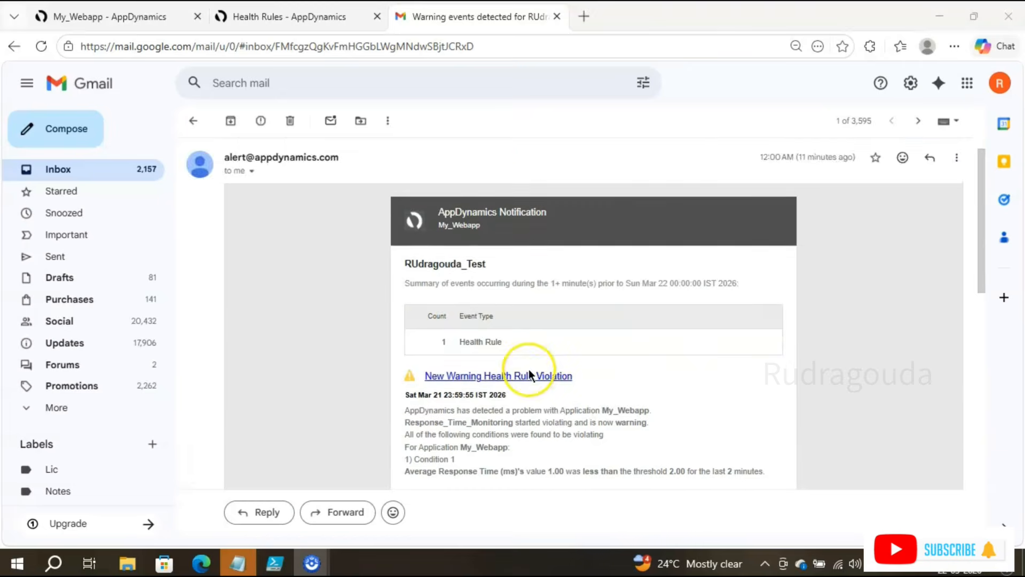
{"action": "scroll", "coordinate": [528, 369], "scroll_direction": "down", "scroll_amount": 3}
{"action": "scroll", "coordinate": [529, 370], "scroll_direction": "down", "scroll_amount": 1}
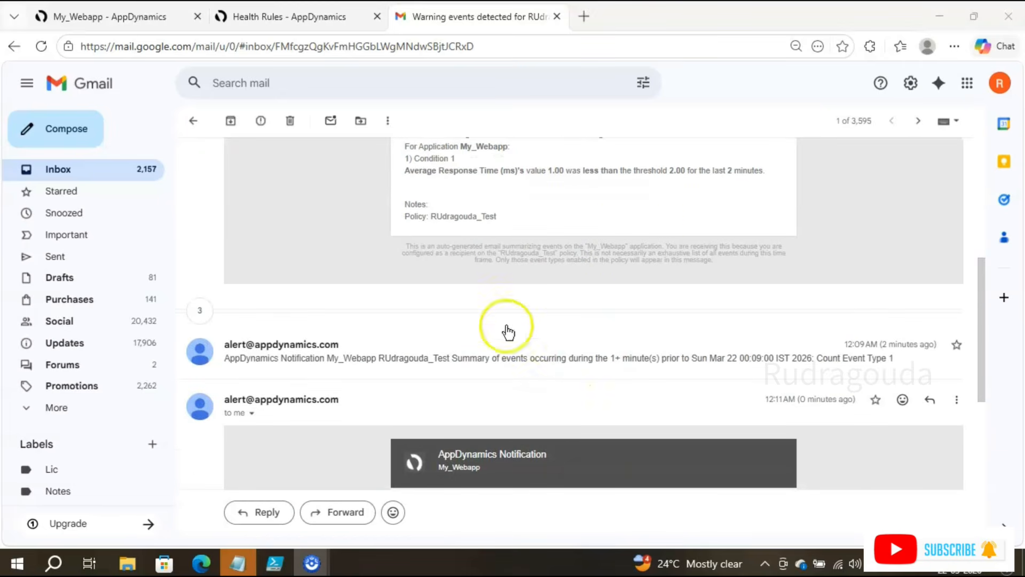
{"action": "left_click", "coordinate": [552, 366]}
{"action": "scroll", "coordinate": [595, 379], "scroll_direction": "down", "scroll_amount": 3}
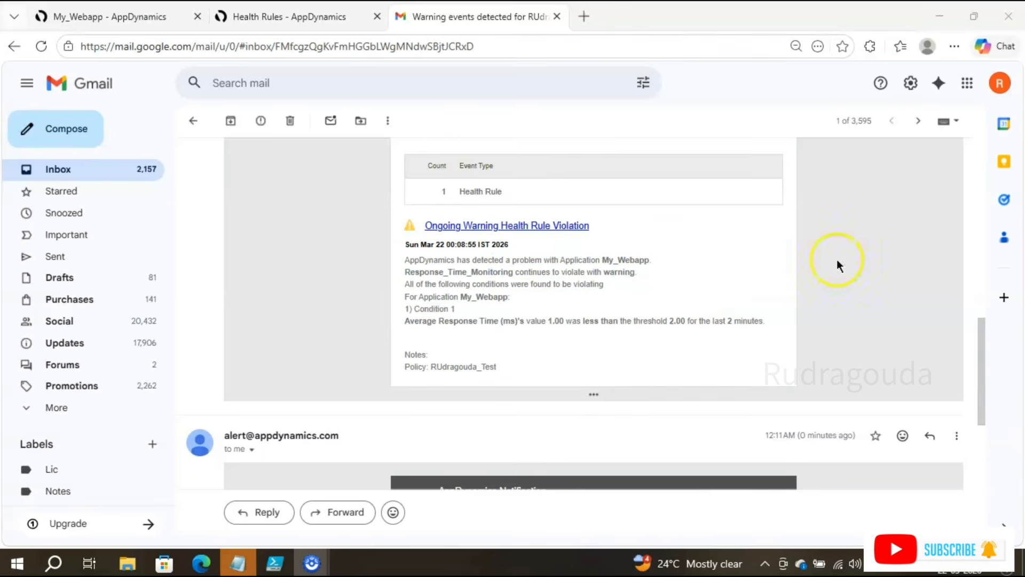
{"action": "scroll", "coordinate": [693, 317], "scroll_direction": "up", "scroll_amount": 15}
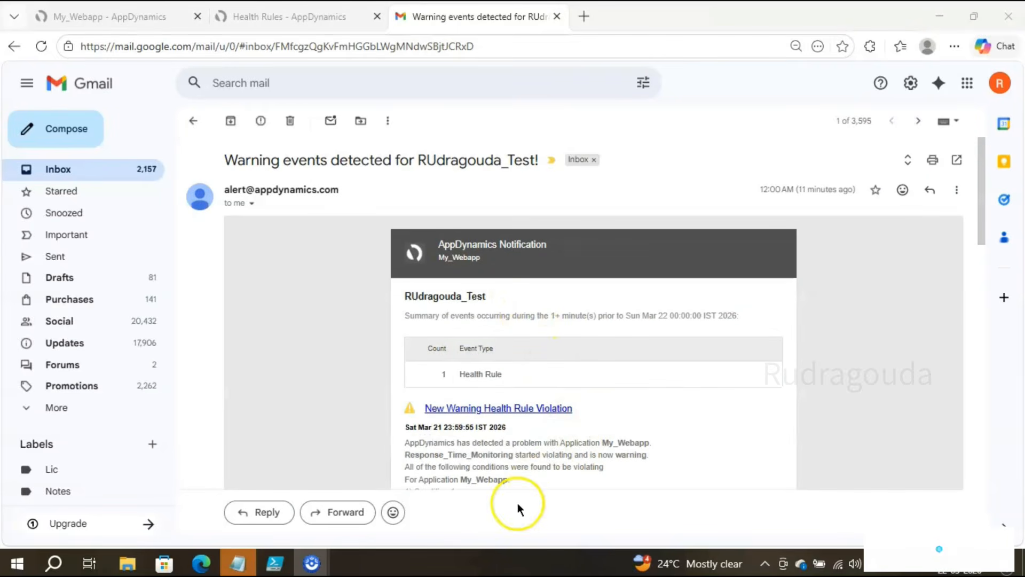
{"action": "left_click_drag", "start_coordinate": [515, 455], "coordinate": [586, 453]}
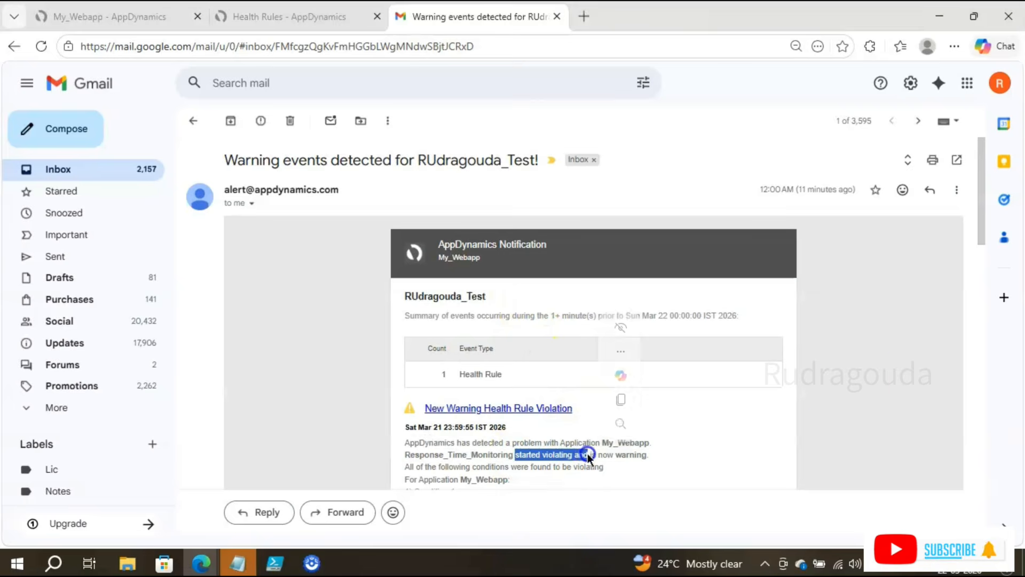
{"action": "scroll", "coordinate": [862, 394], "scroll_direction": "down", "scroll_amount": 10}
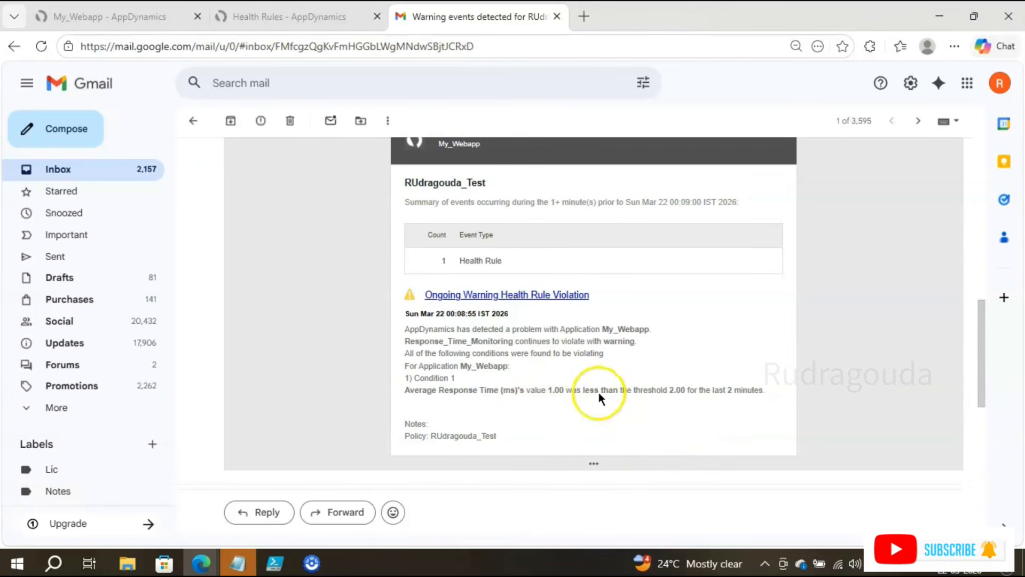
{"action": "left_click_drag", "start_coordinate": [507, 348], "coordinate": [636, 343]}
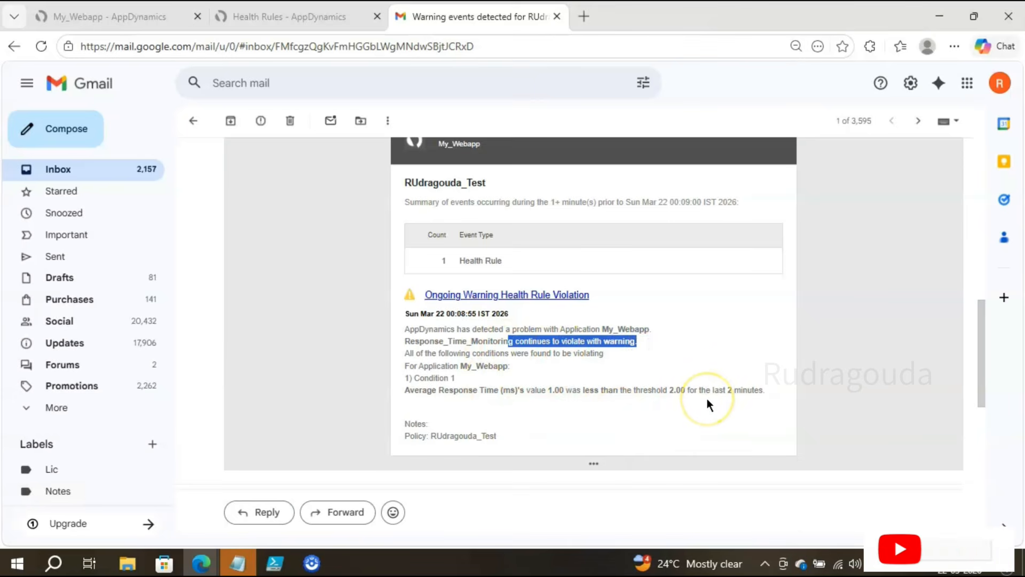
Step: Return to the inbox, refresh it, and switch back to the AppDynamics health rules tab
{"action": "left_click", "coordinate": [194, 122]}
{"action": "left_click", "coordinate": [235, 121]}
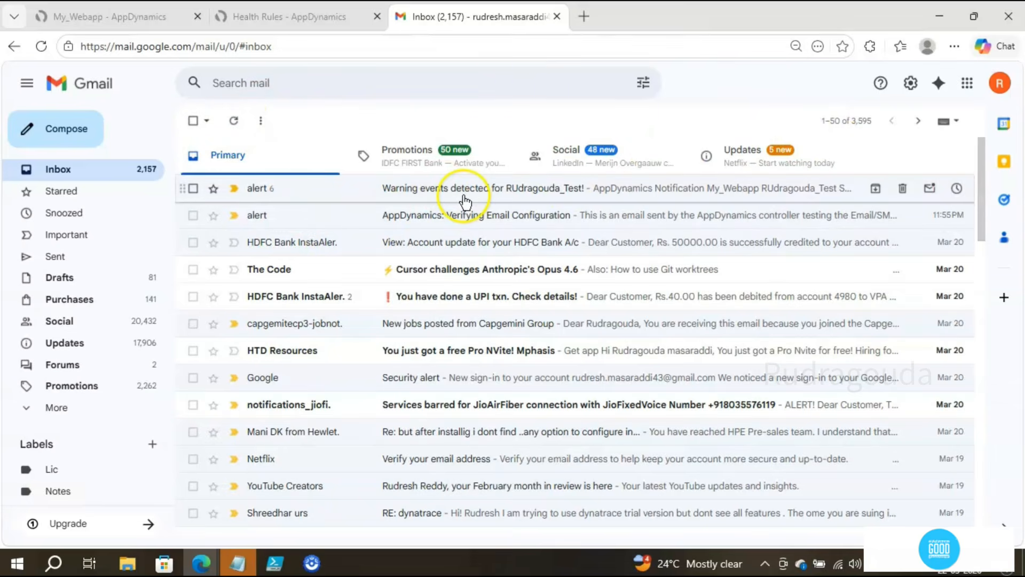
{"action": "left_click", "coordinate": [243, 17]}
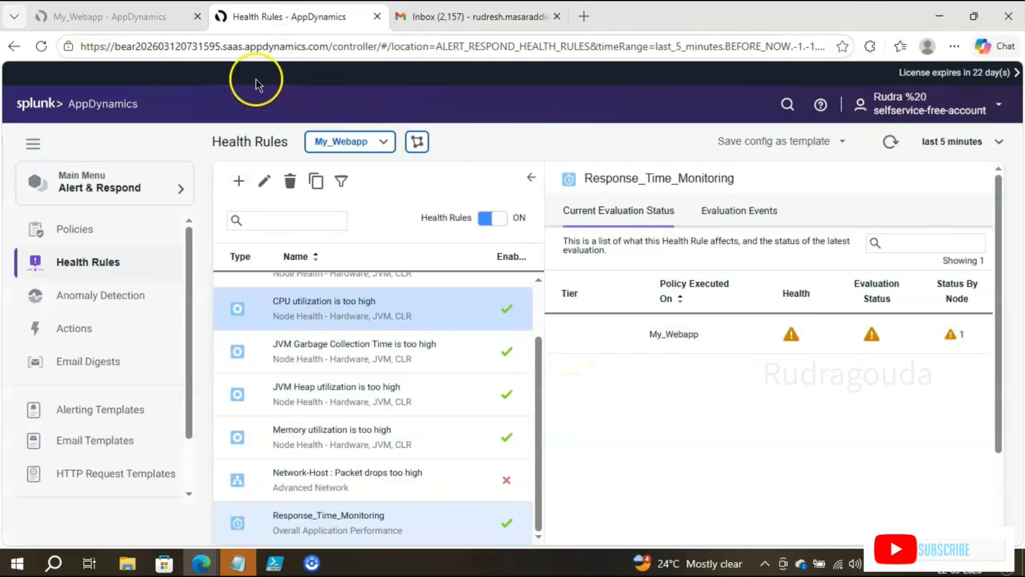
Step: Check My_Webapp's warning status for Response_Time_Monitoring, then bring Notepad++'s empty new 4 document forward
{"action": "left_click", "coordinate": [715, 356]}
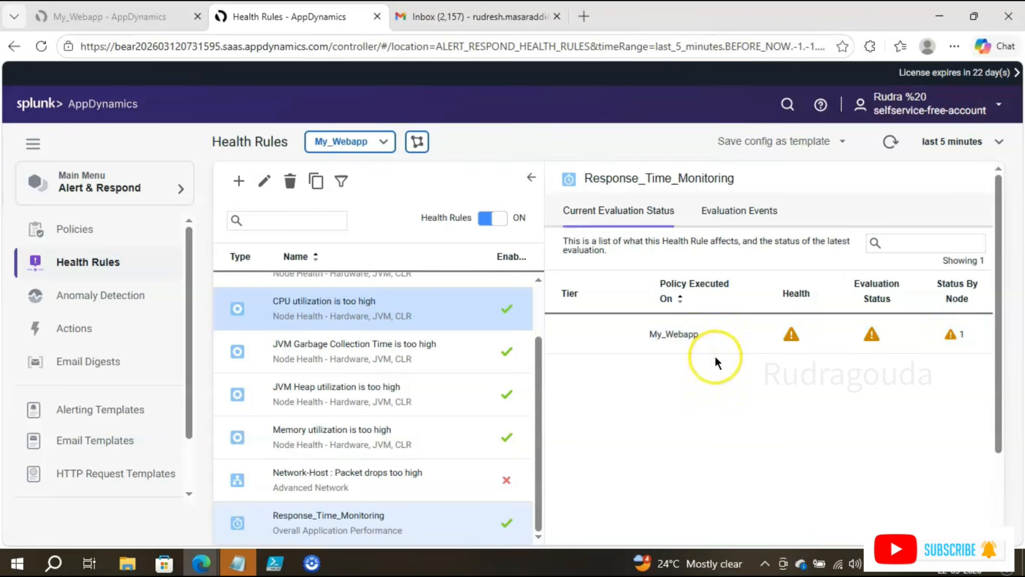
{"action": "left_click", "coordinate": [713, 345]}
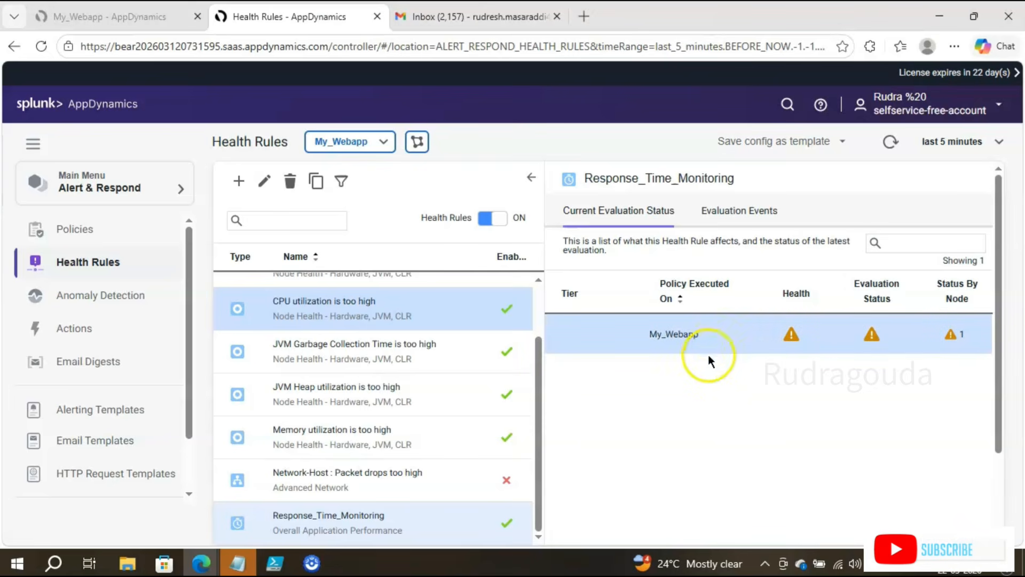
{"action": "left_click", "coordinate": [755, 364]}
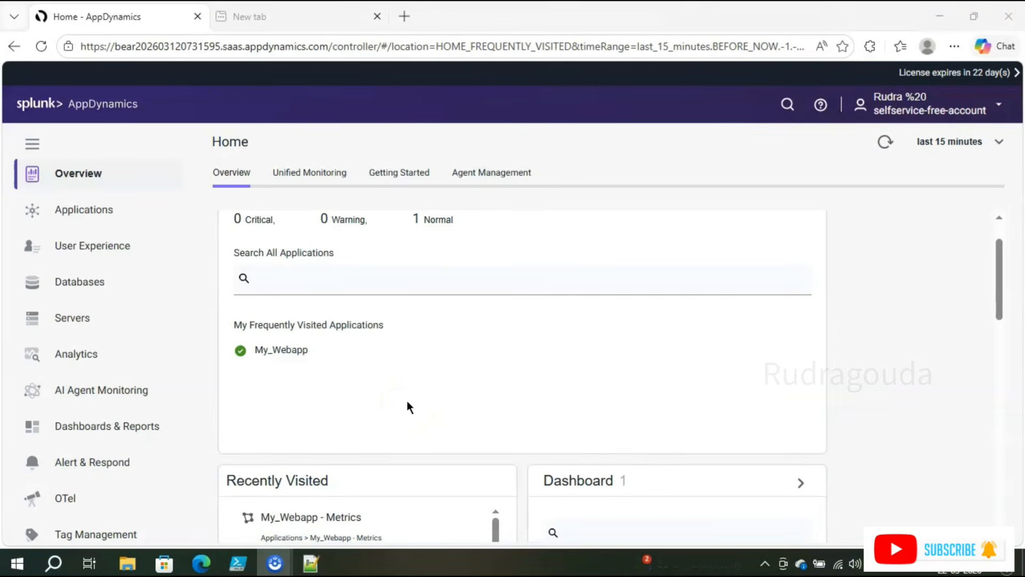
{"action": "left_click", "coordinate": [312, 564]}
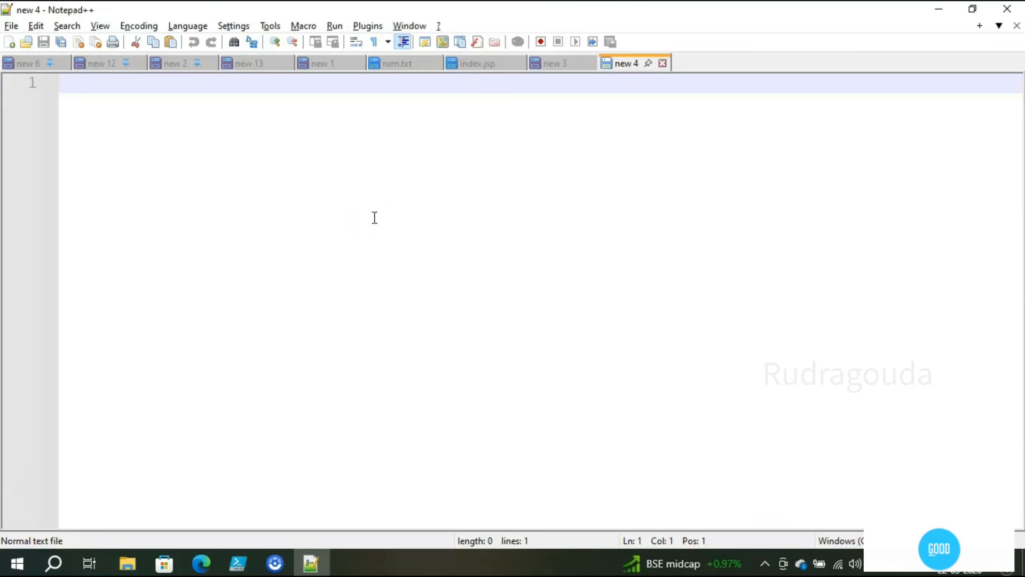
Step: Note 'Visual screen that shows the apps performance (metric/graphs/hs/reports)' in Notepad++, then minimize it
{"action": "type", "text": "Vis"}
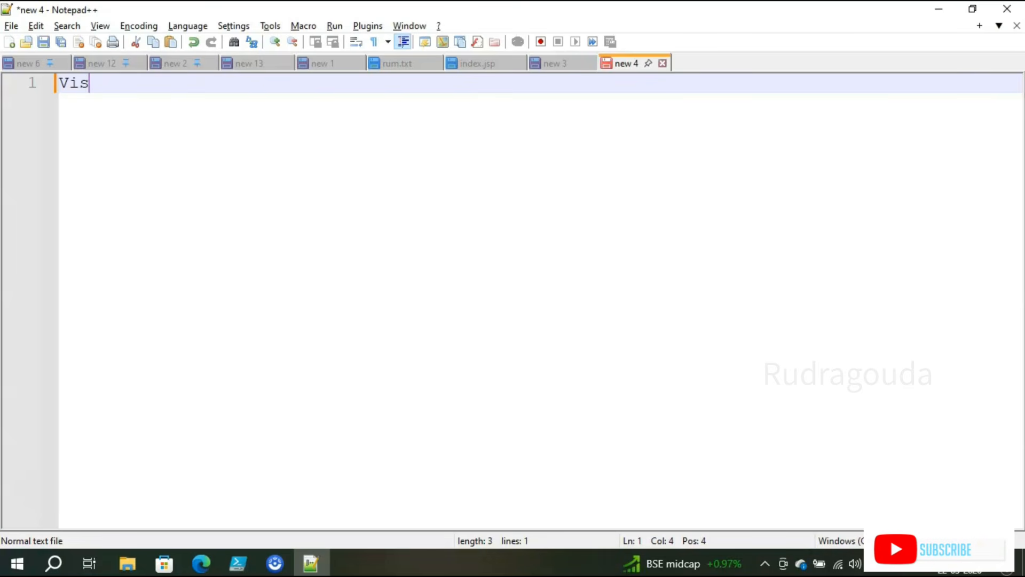
{"action": "type", "text": "ual sc"}
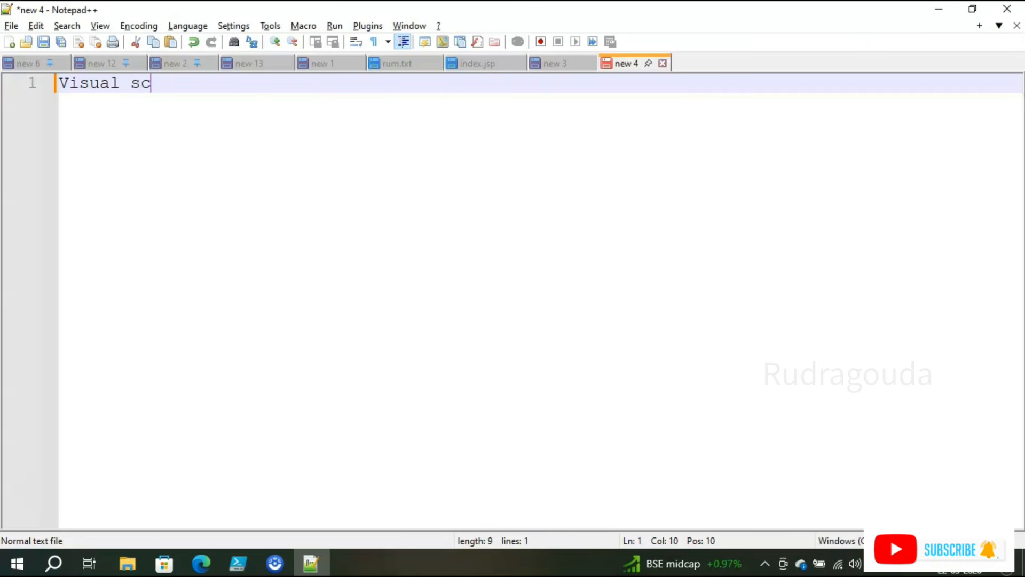
{"action": "type", "text": "reen that shows the a"}
{"action": "key", "text": "BackSpace"}
{"action": "type", "text": "pps performace"}
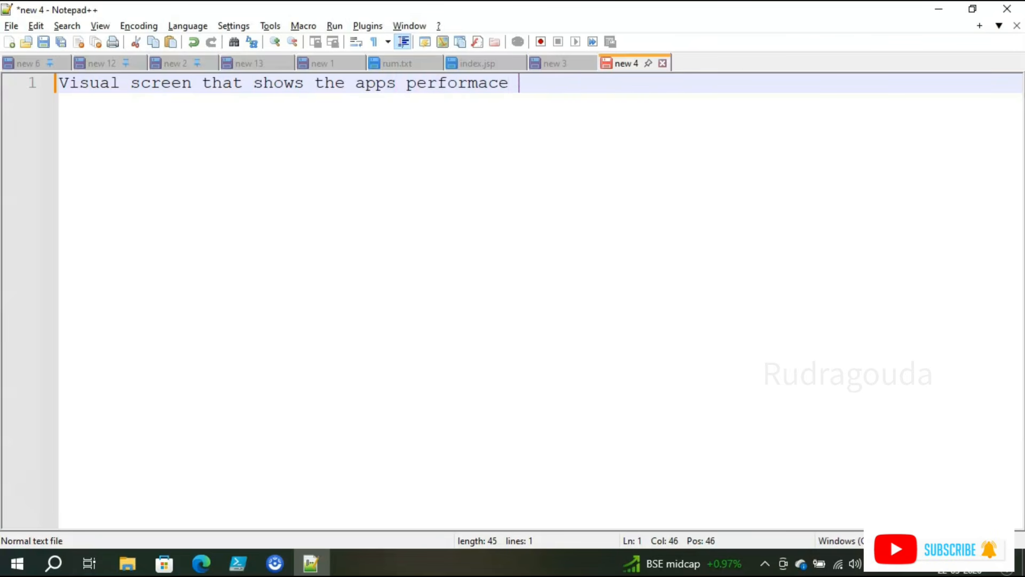
{"action": "key", "text": "BackSpace"}
{"action": "key", "text": "BackSpace"}
{"action": "key", "text": "BackSpace"}
{"action": "type", "text": "nc"}
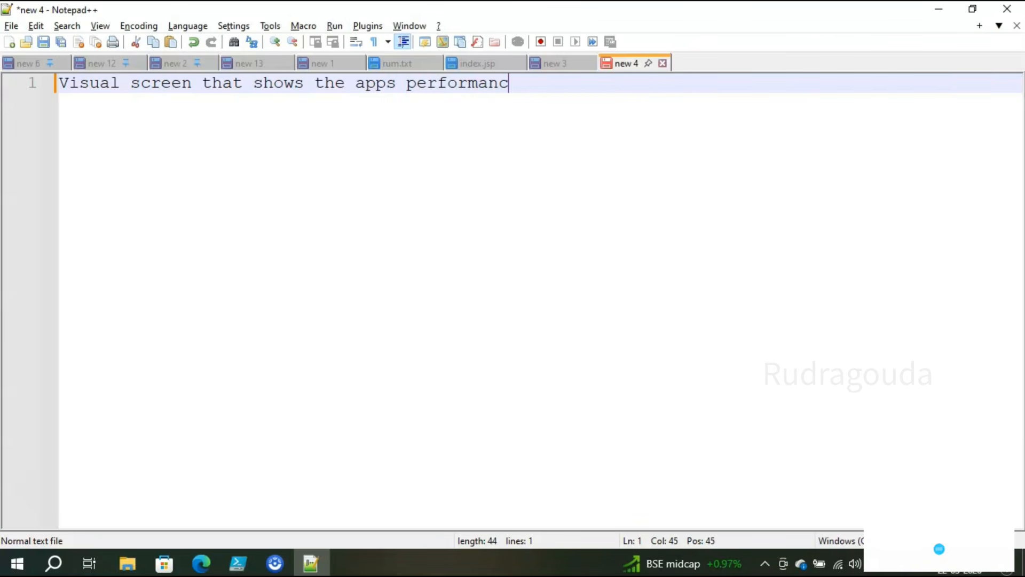
{"action": "type", "text": "e (metric/gra"}
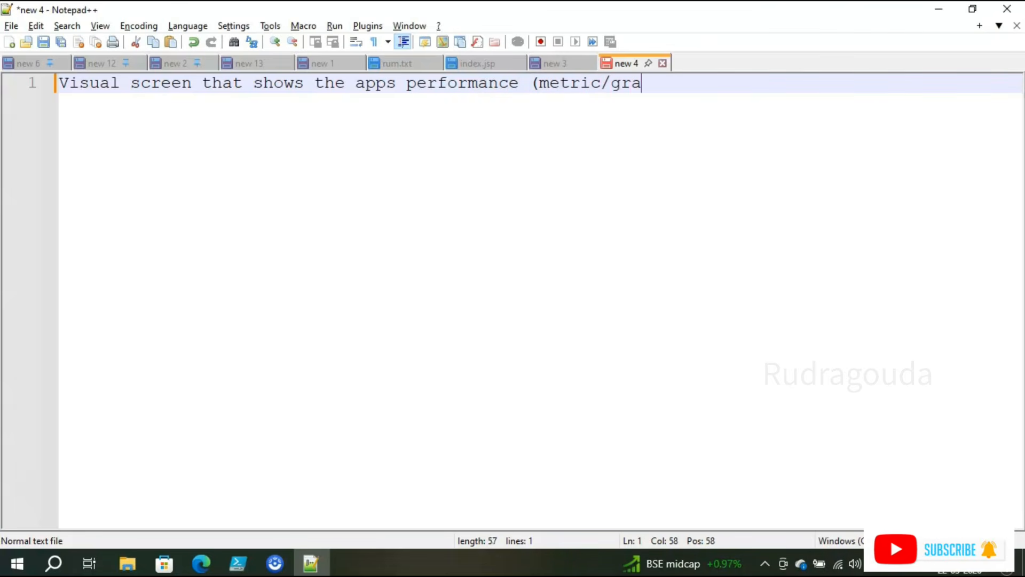
{"action": "type", "text": "phs/h"}
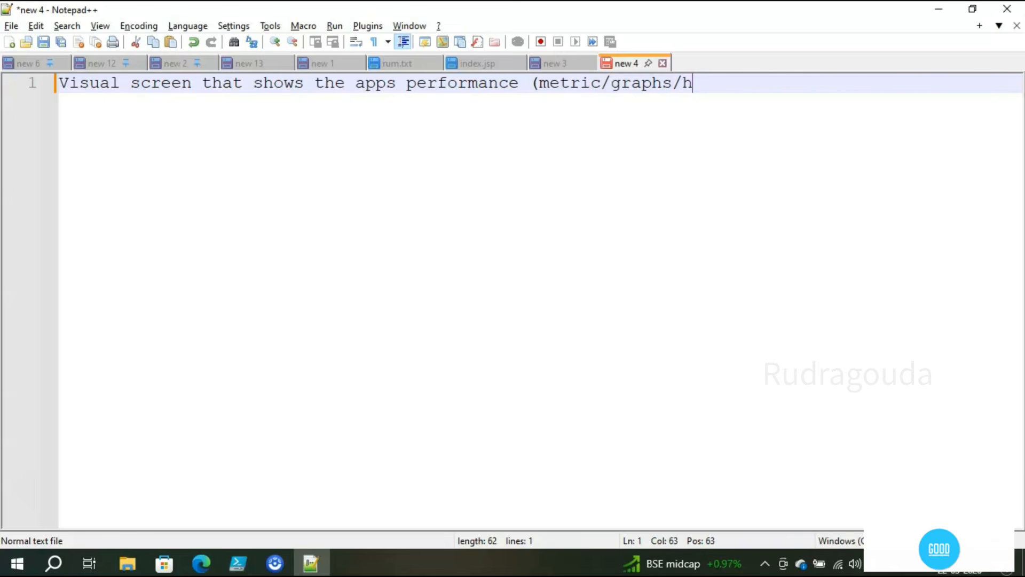
{"action": "type", "text": "s/re"}
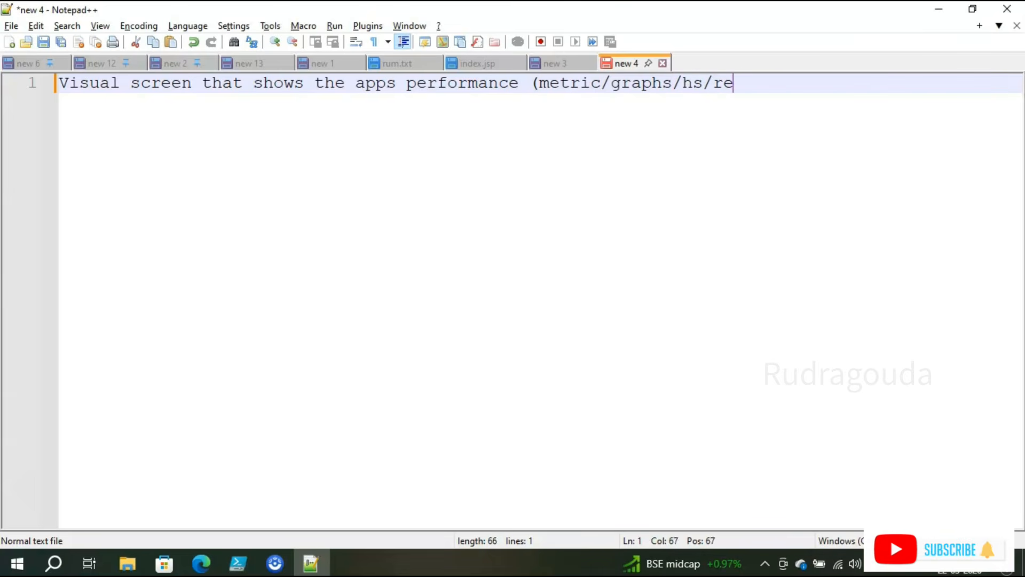
{"action": "type", "text": "ports)"}
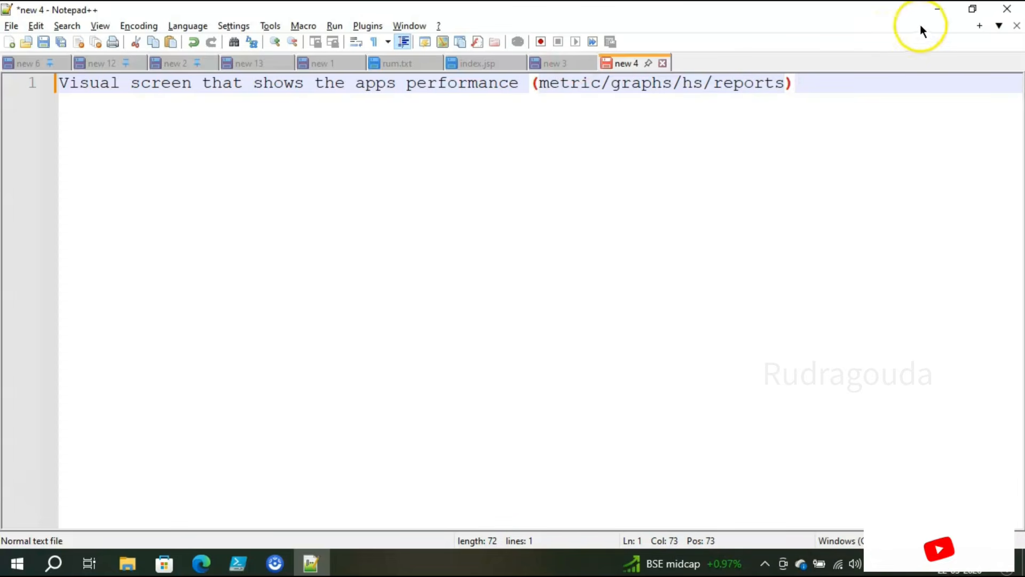
{"action": "left_click", "coordinate": [936, 11]}
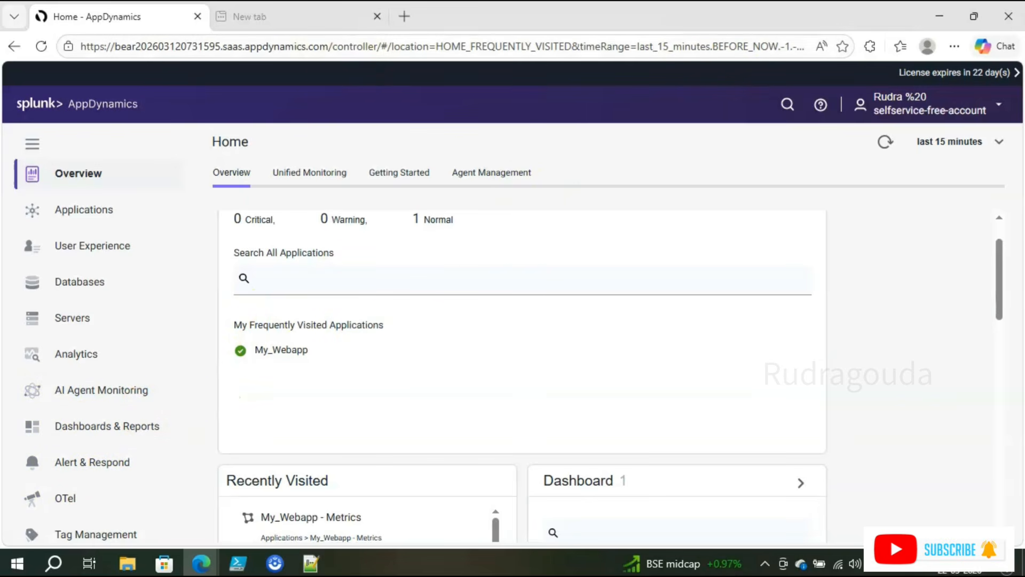
Step: Open Dashboards & Reports and briefly tick, then untick, the App Data dashboard
{"action": "left_click", "coordinate": [342, 18]}
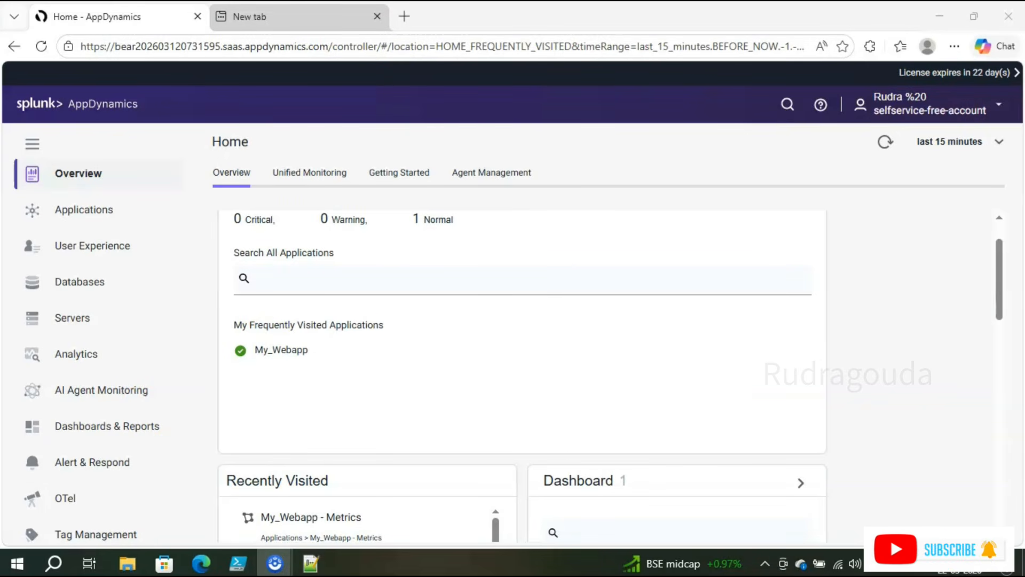
{"action": "left_click", "coordinate": [140, 426]}
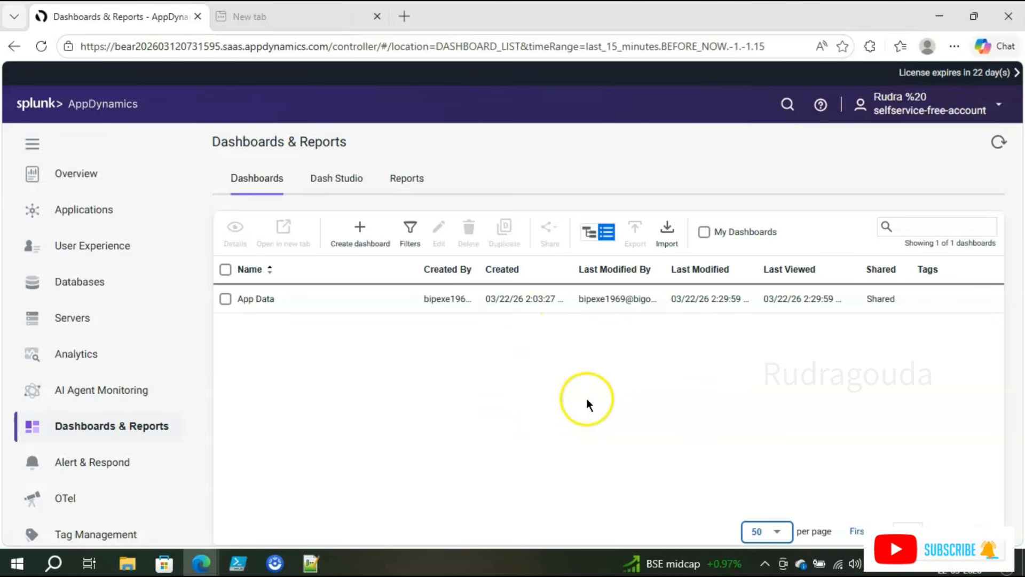
{"action": "left_click", "coordinate": [225, 299]}
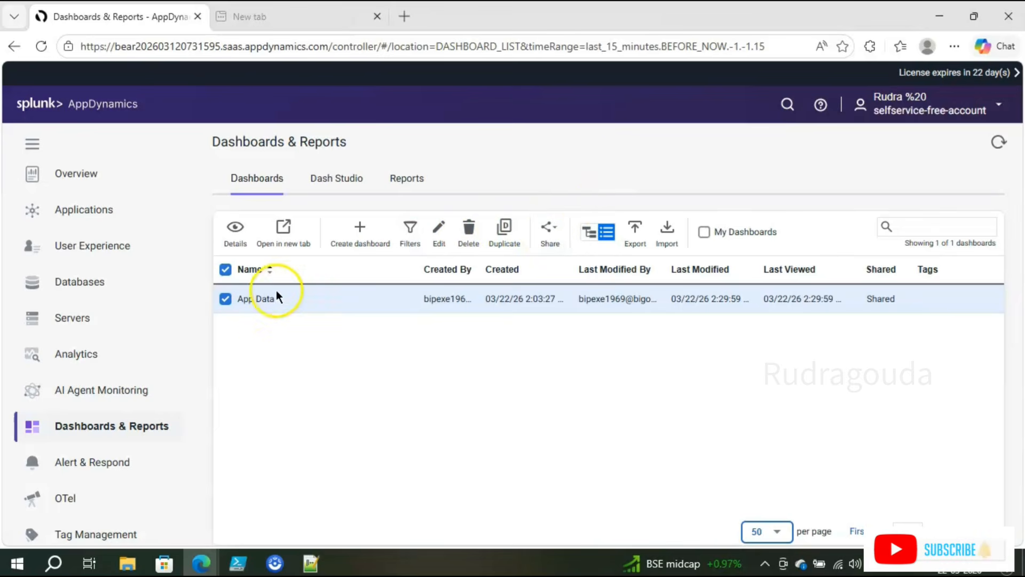
{"action": "left_click", "coordinate": [226, 300]}
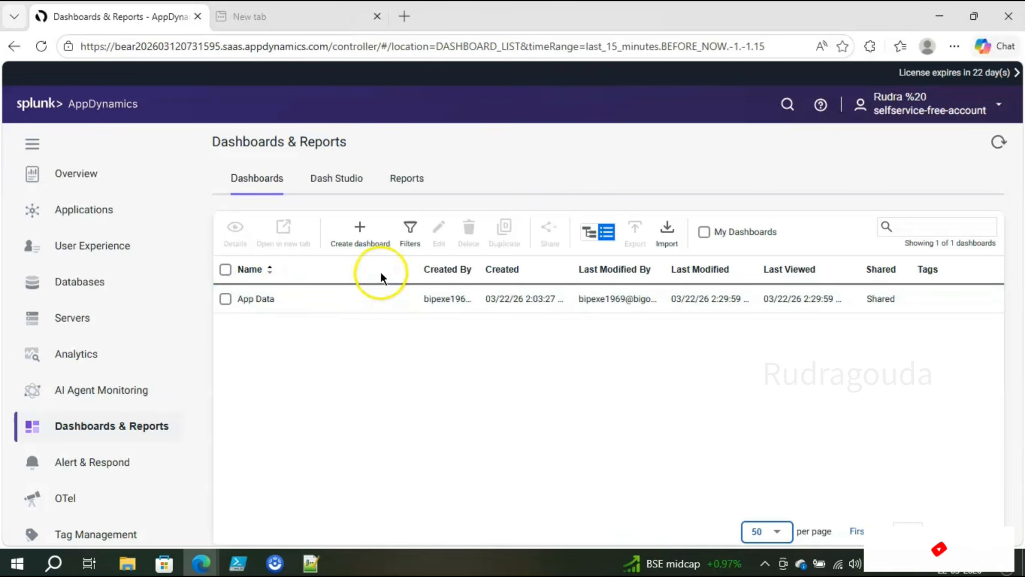
Step: Create a grid-layout dashboard named My_webapp_dashboard and start adding a widget to it
{"action": "left_click", "coordinate": [369, 245]}
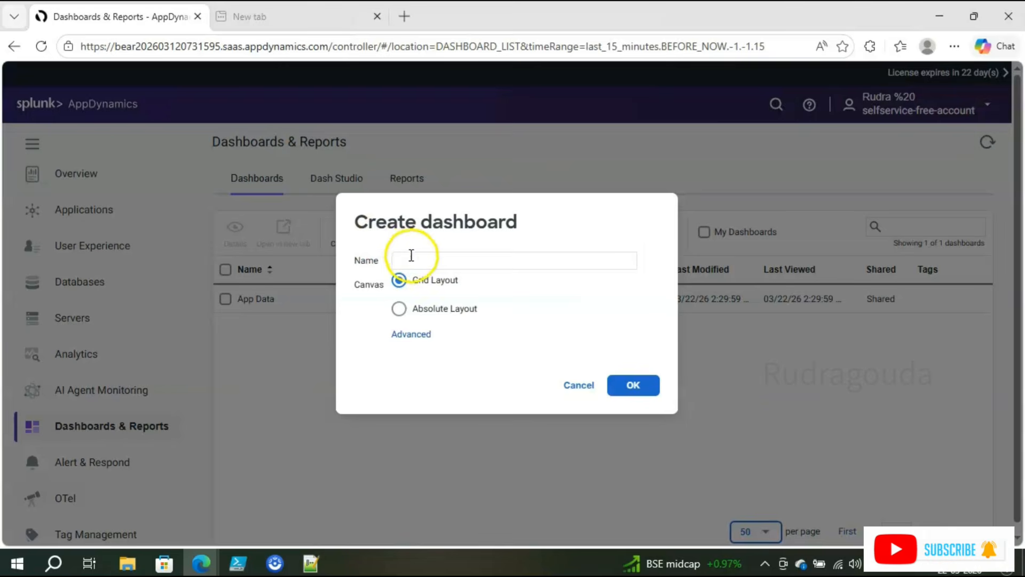
{"action": "left_click", "coordinate": [410, 256]}
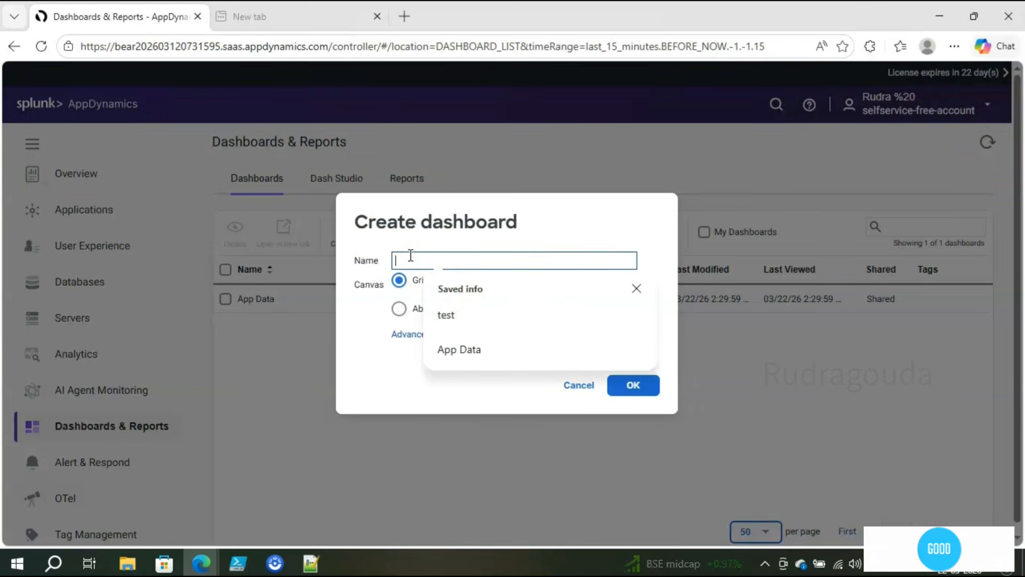
{"action": "type", "text": "My_webb"}
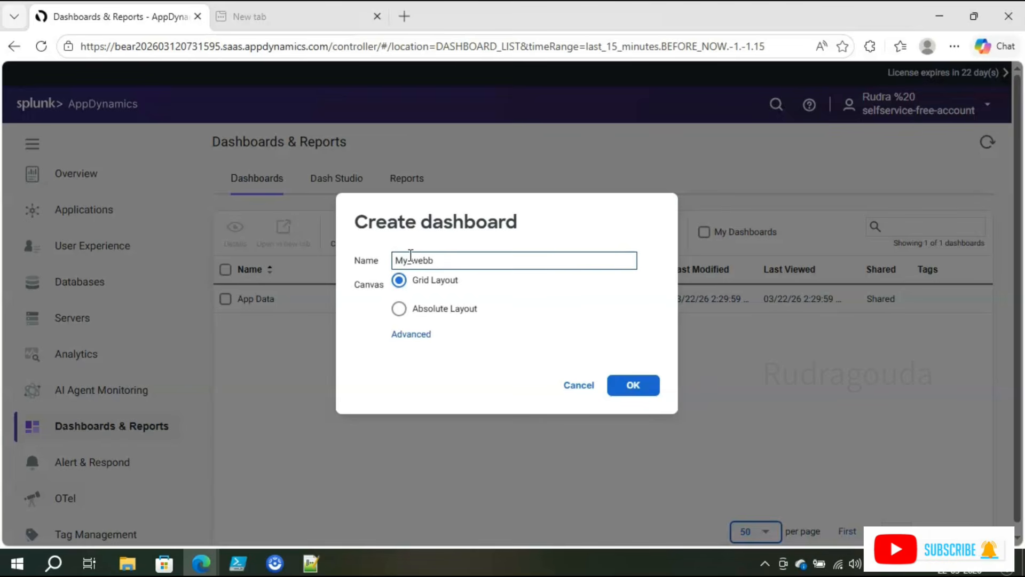
{"action": "type", "text": "-webapp"}
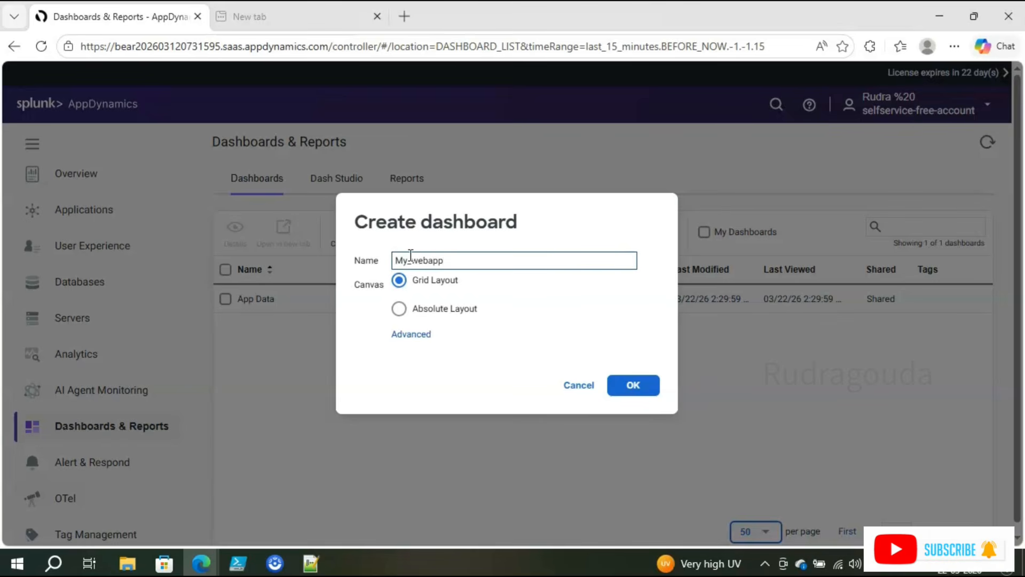
{"action": "type", "text": "_dash"}
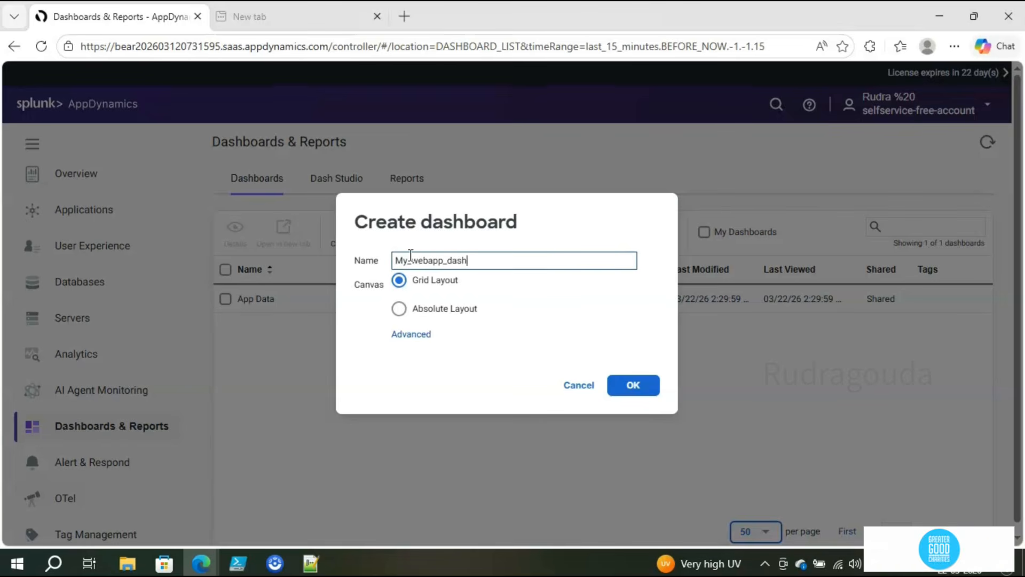
{"action": "type", "text": "board"}
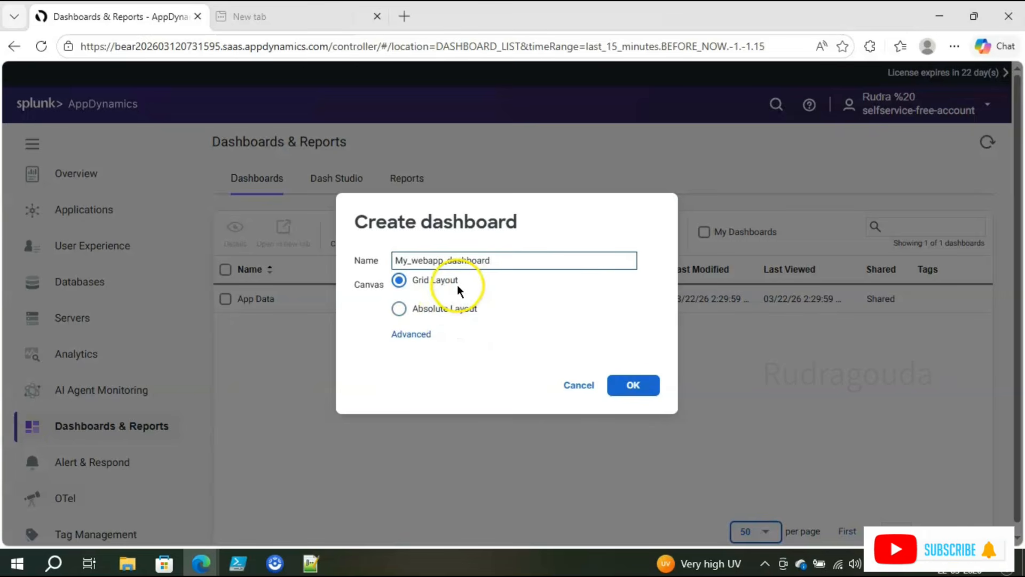
{"action": "left_click", "coordinate": [400, 308]}
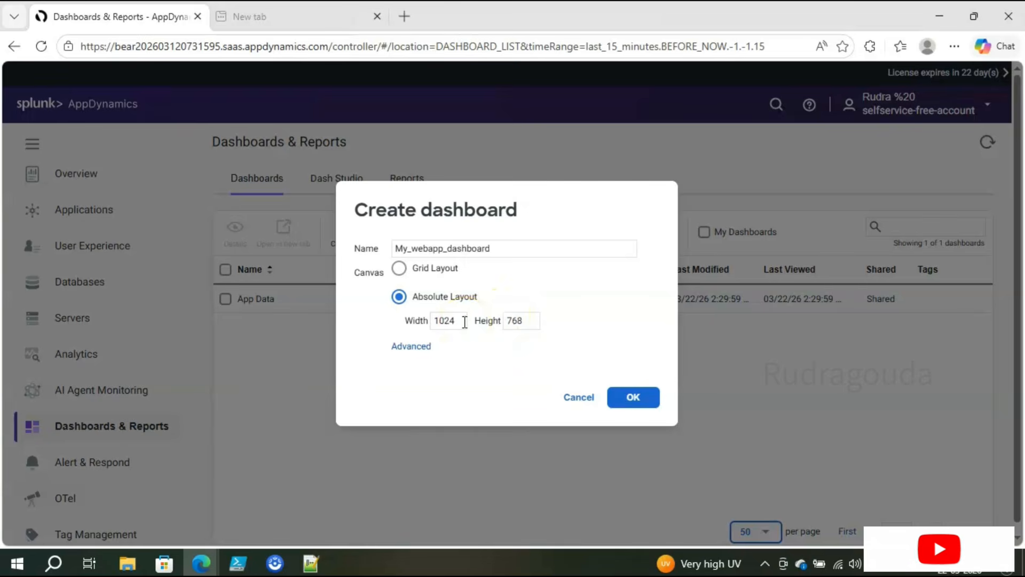
{"action": "left_click", "coordinate": [412, 271]}
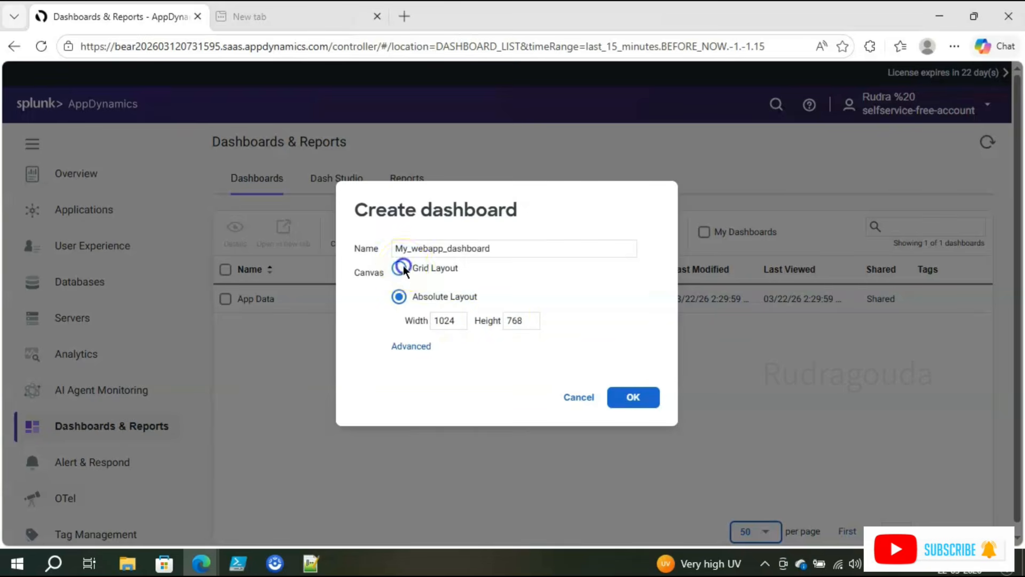
{"action": "left_click", "coordinate": [641, 388]}
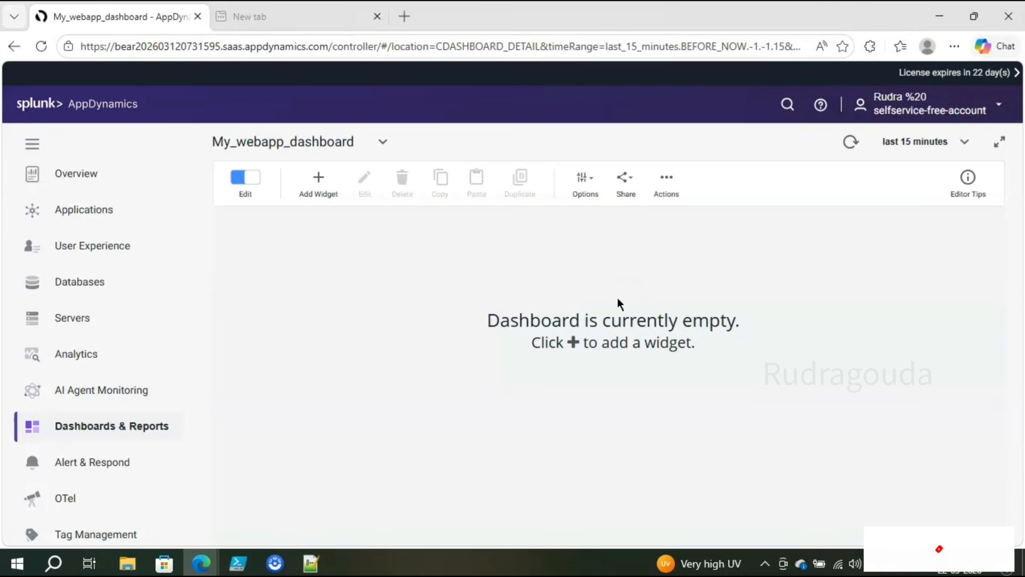
{"action": "left_click", "coordinate": [332, 202]}
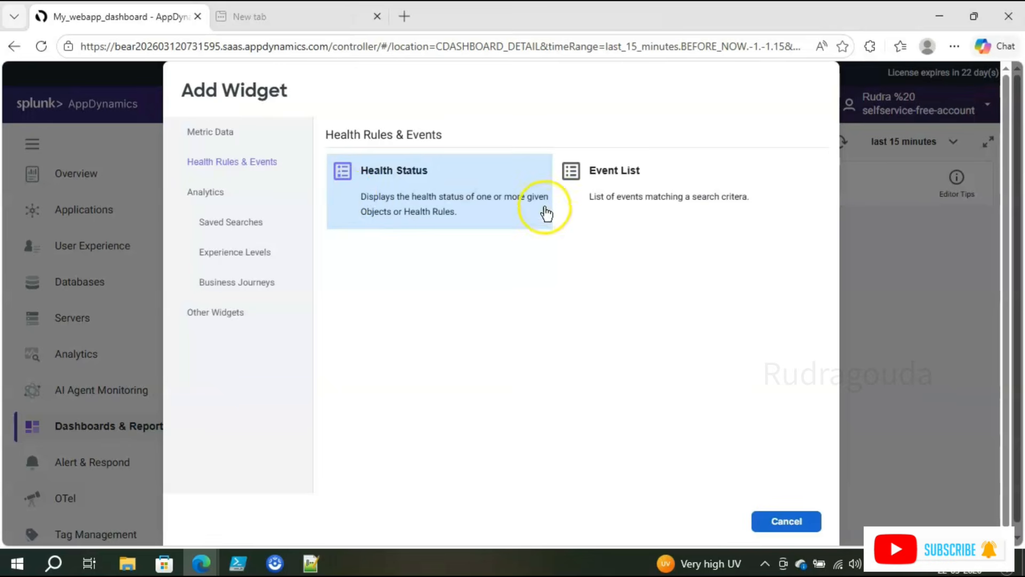
Step: Browse the Health Rules & Events widgets, then return to Metric Data's Time Series Graph, Pie Chart, Gauge, Metric Value
{"action": "left_click", "coordinate": [239, 132]}
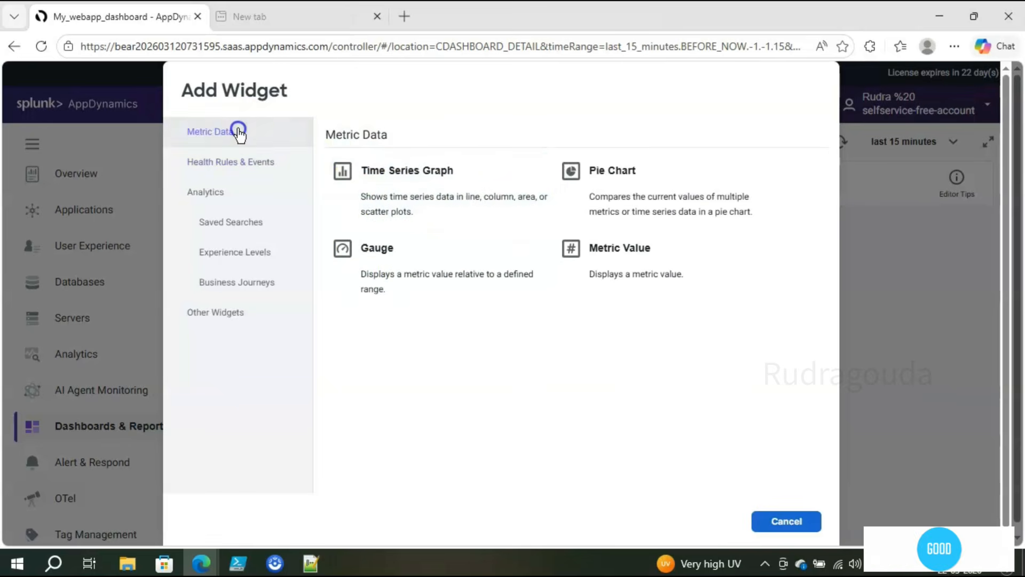
{"action": "left_click", "coordinate": [244, 155]}
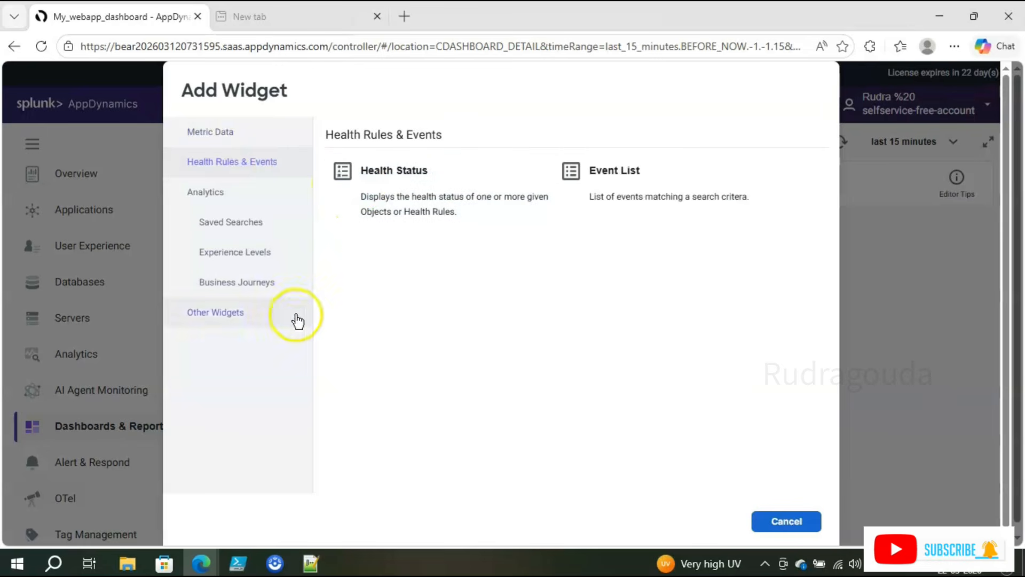
{"action": "left_click", "coordinate": [224, 132]}
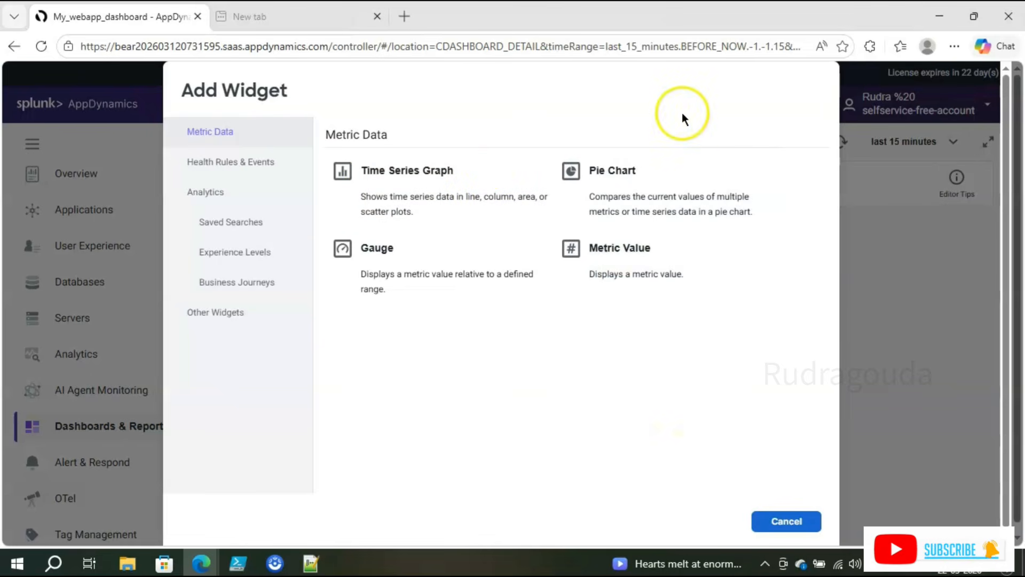
Step: Add a Metric Value widget titled 'Response' and begin choosing its metric
{"action": "left_click", "coordinate": [630, 265]}
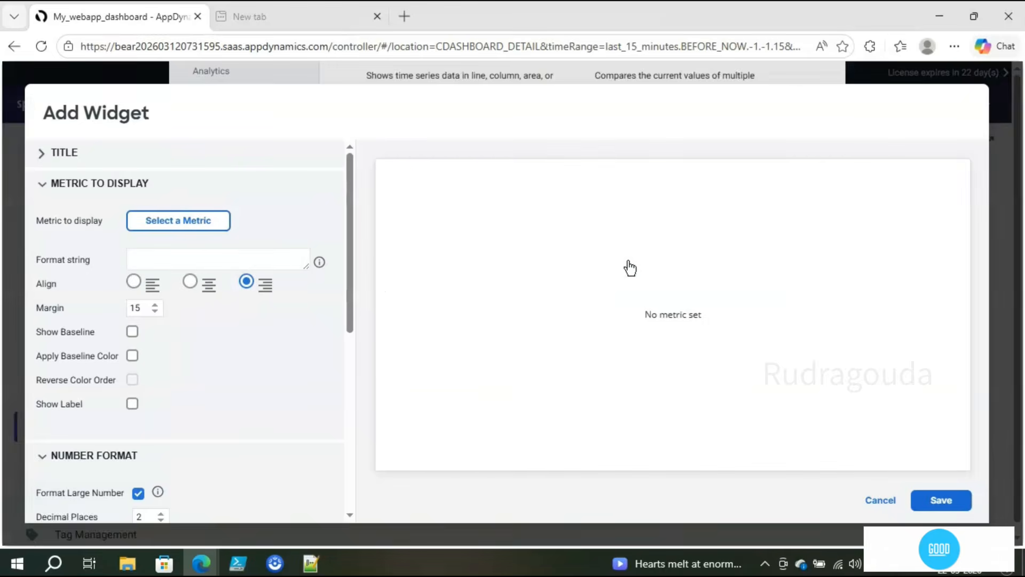
{"action": "left_click", "coordinate": [44, 161]}
{"action": "left_click", "coordinate": [76, 186]}
{"action": "type", "text": "Response"}
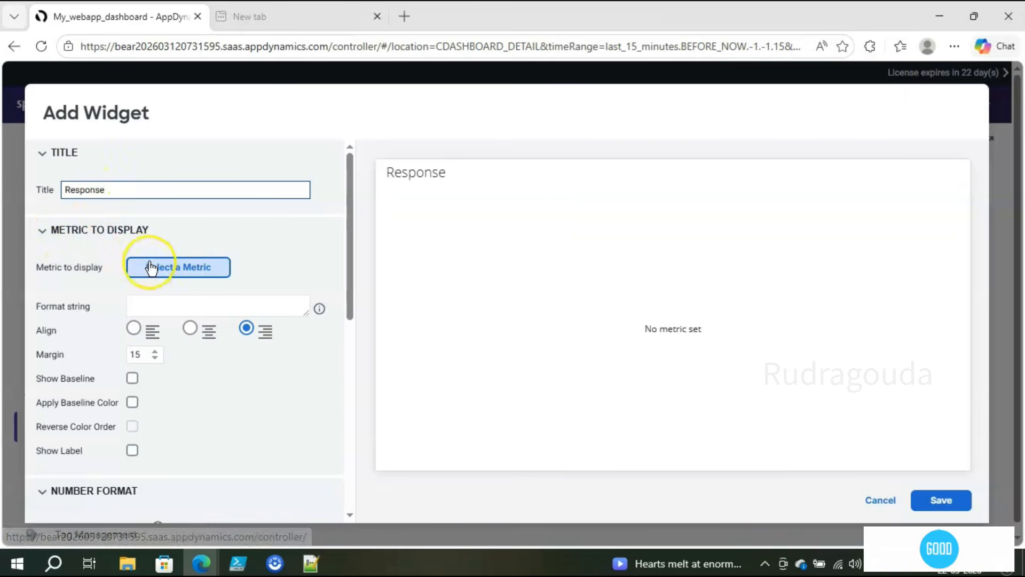
{"action": "left_click", "coordinate": [208, 274]}
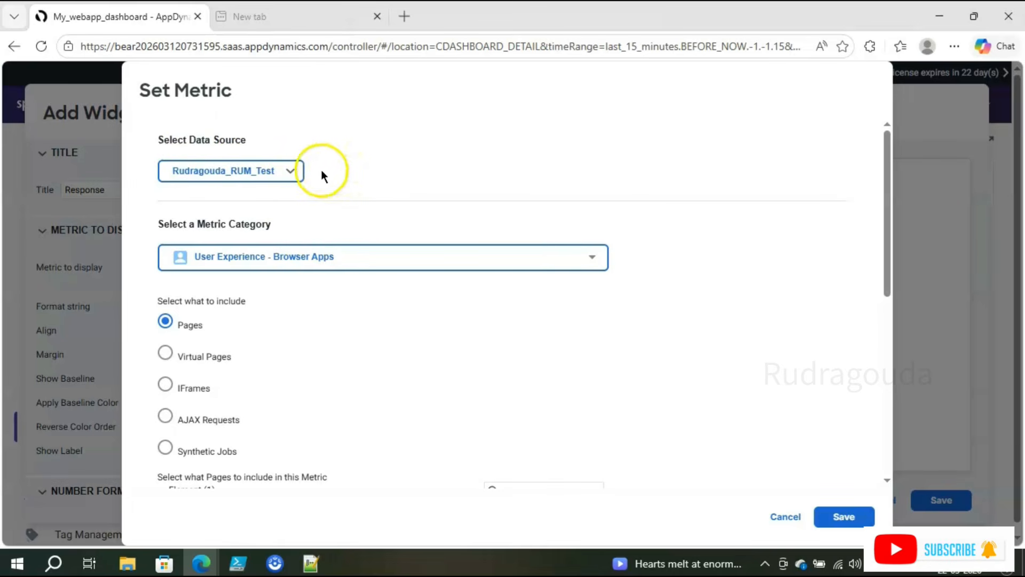
Step: Set the widget's data source to Applications > My_Webapp, leaving the reopened source list unchanged
{"action": "left_click", "coordinate": [299, 172]}
{"action": "left_click", "coordinate": [328, 192]}
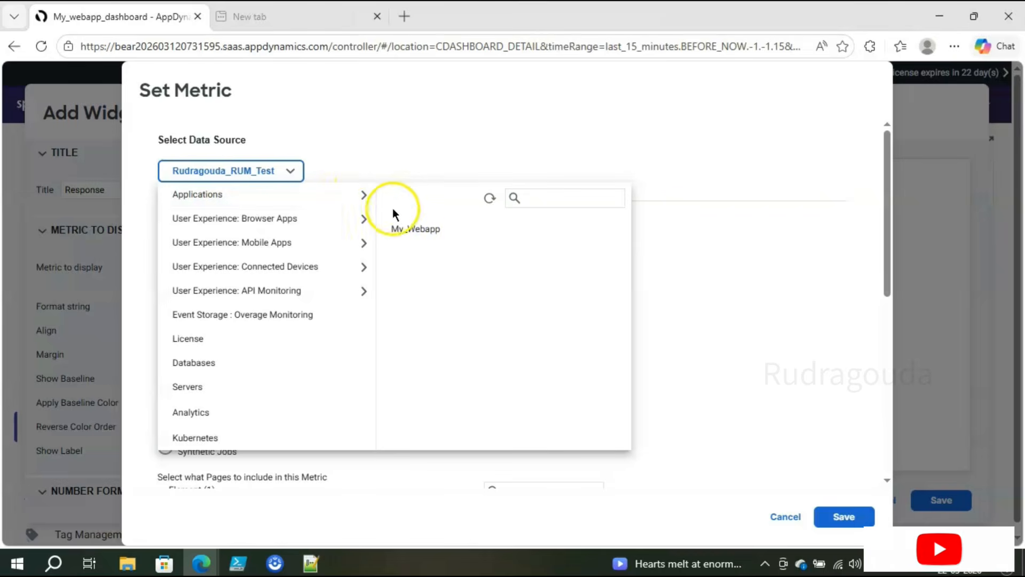
{"action": "left_click", "coordinate": [404, 228]}
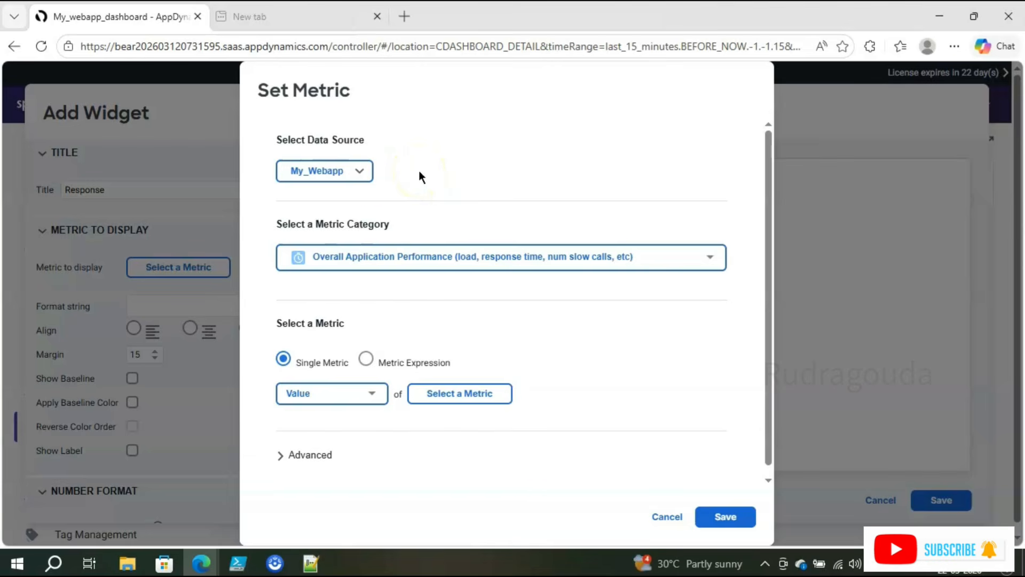
{"action": "left_click", "coordinate": [363, 174]}
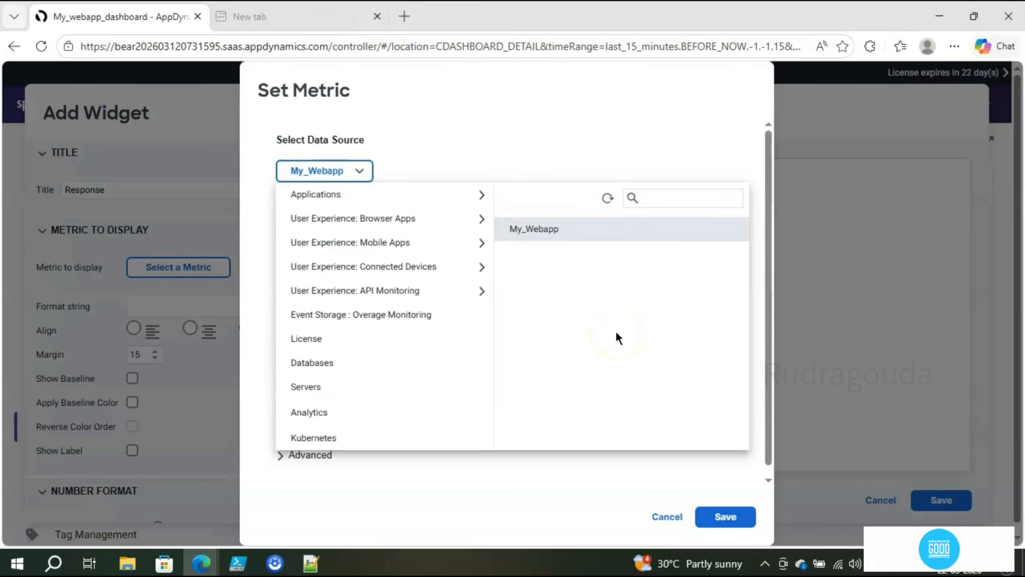
{"action": "left_click", "coordinate": [677, 198]}
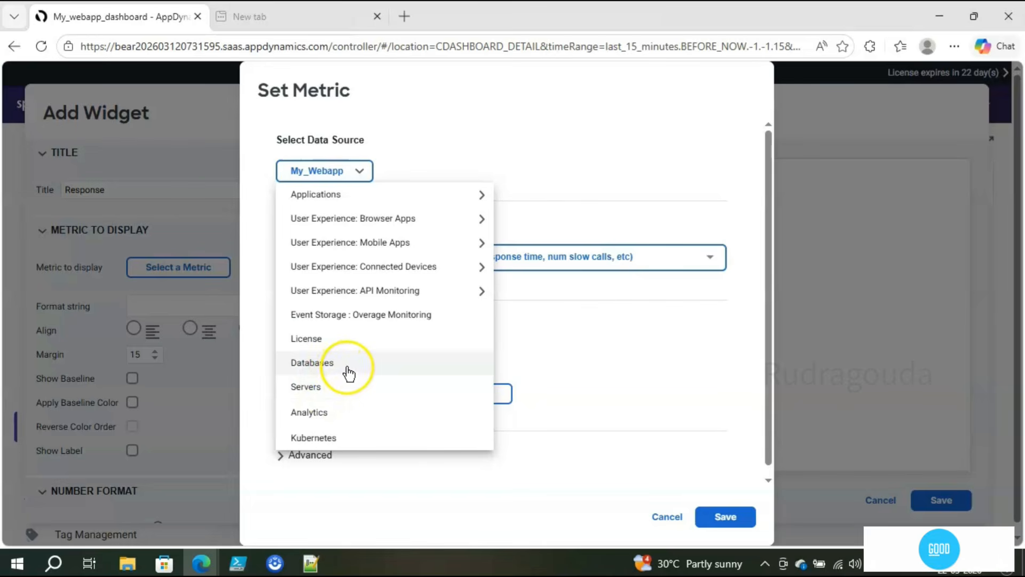
{"action": "left_click", "coordinate": [583, 121]}
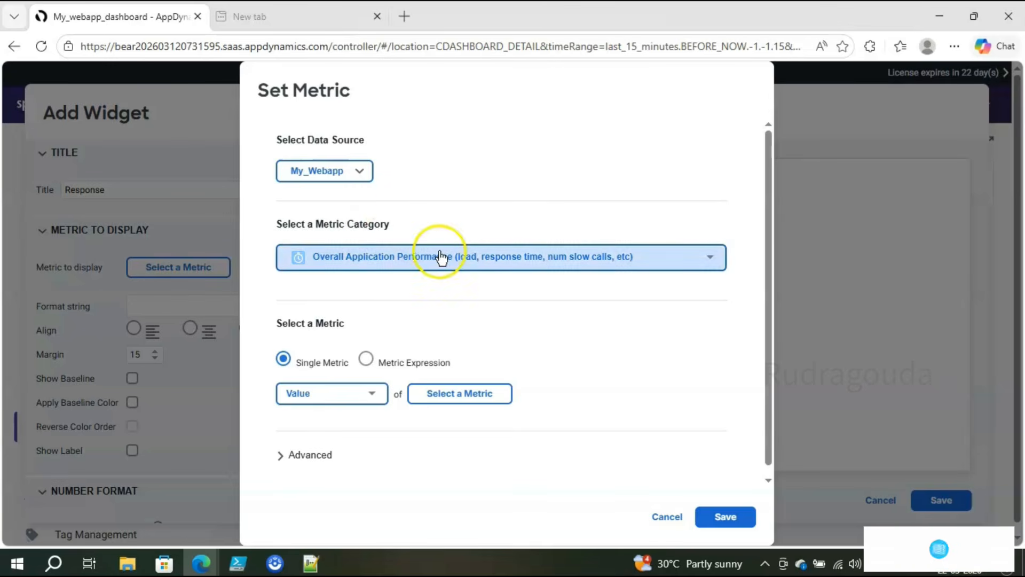
Step: Choose Overall Application Performance as the metric category and open the metric picker
{"action": "left_click", "coordinate": [710, 265]}
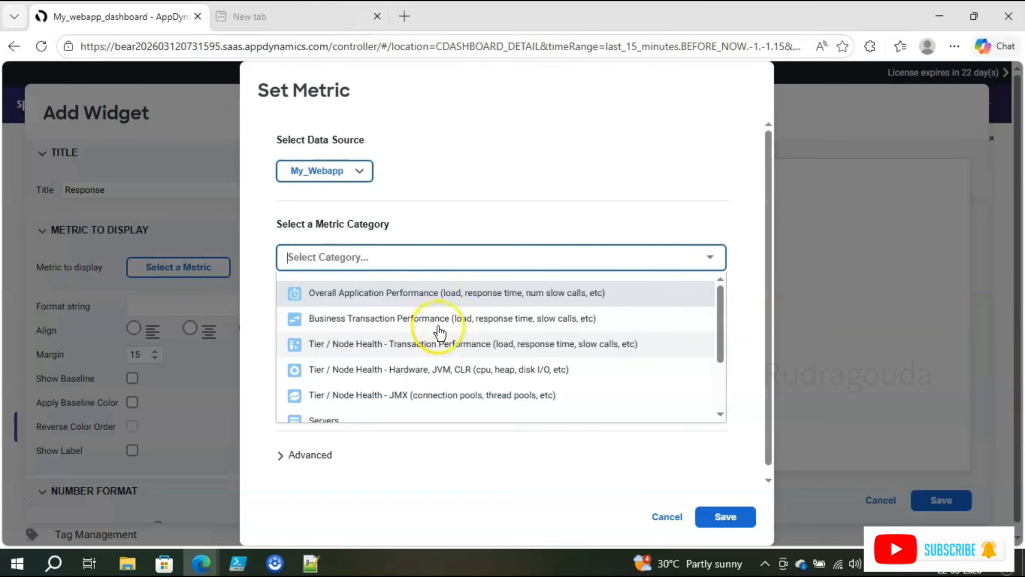
{"action": "left_click", "coordinate": [498, 297]}
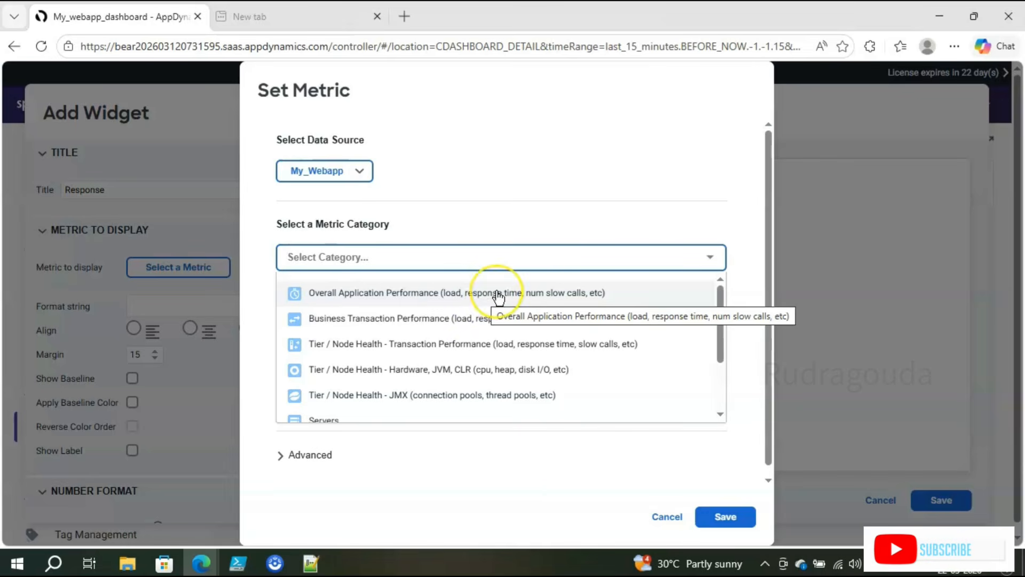
{"action": "left_click", "coordinate": [497, 295]}
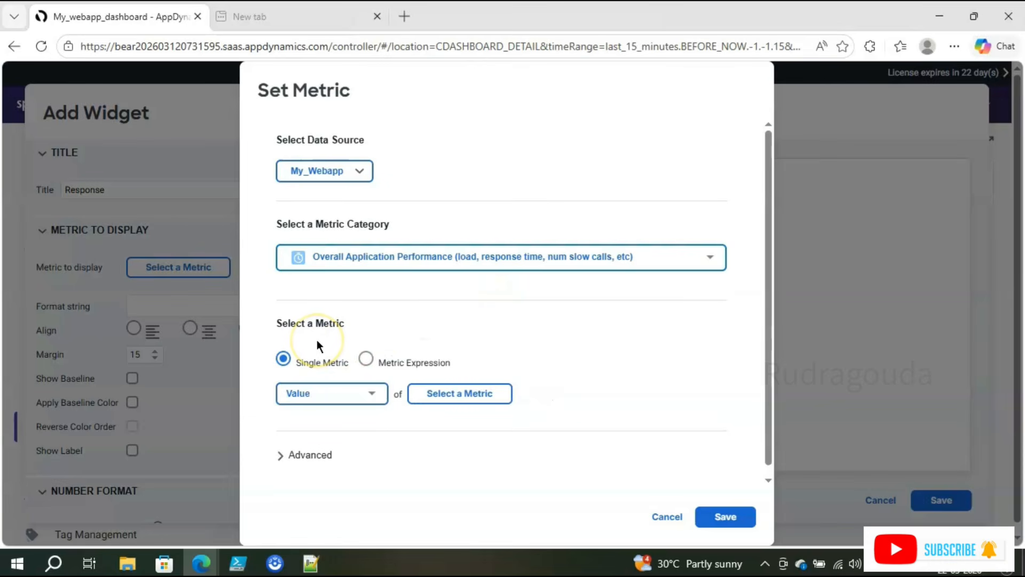
{"action": "left_click", "coordinate": [505, 265]}
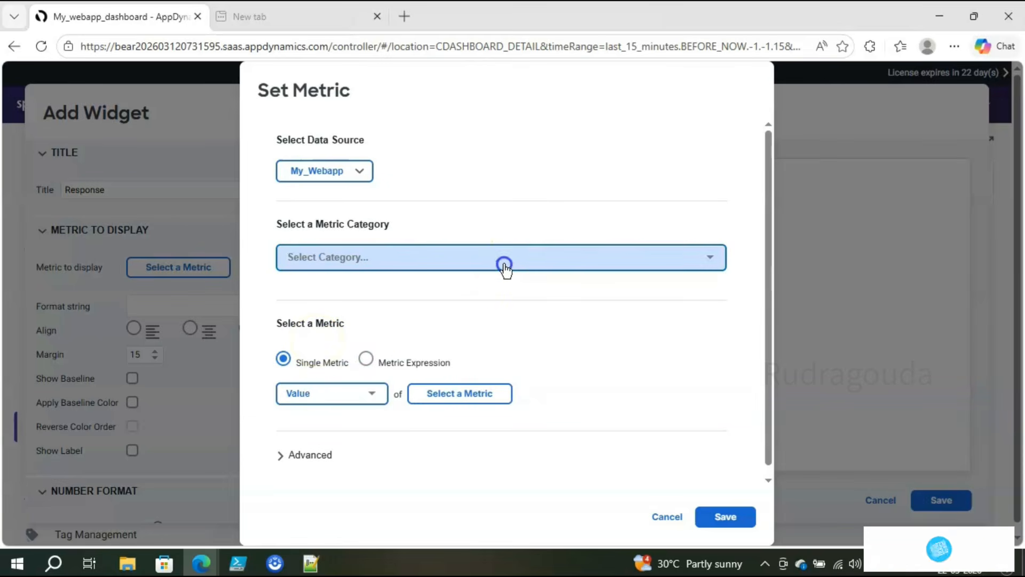
{"action": "left_click", "coordinate": [458, 299]}
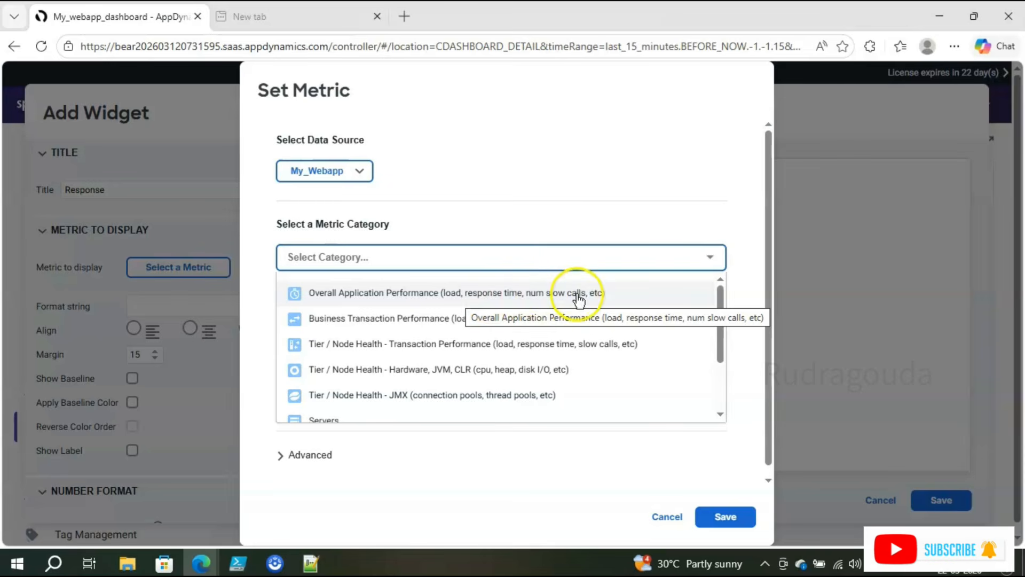
{"action": "left_click", "coordinate": [591, 209]}
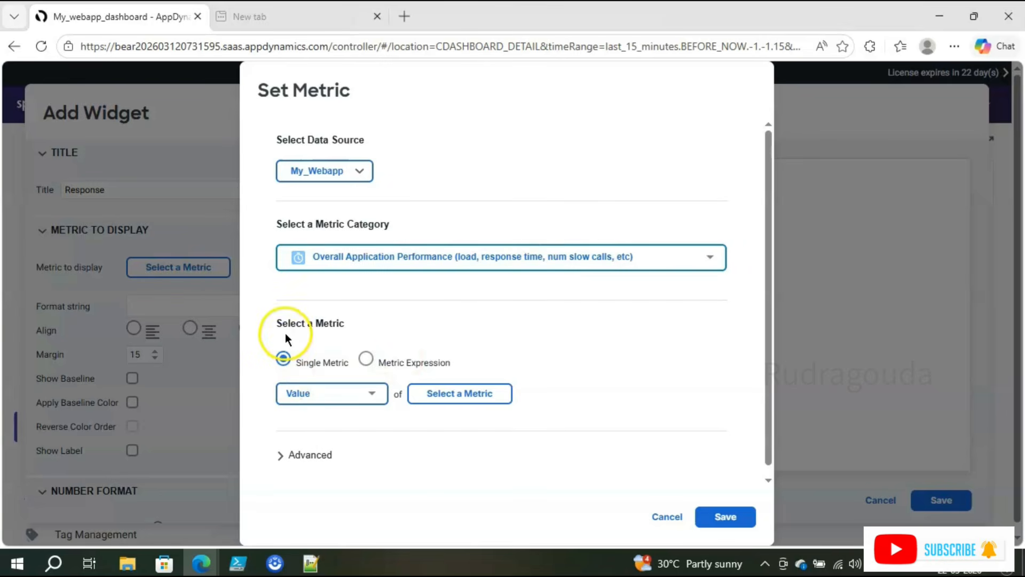
{"action": "left_click", "coordinate": [440, 399]}
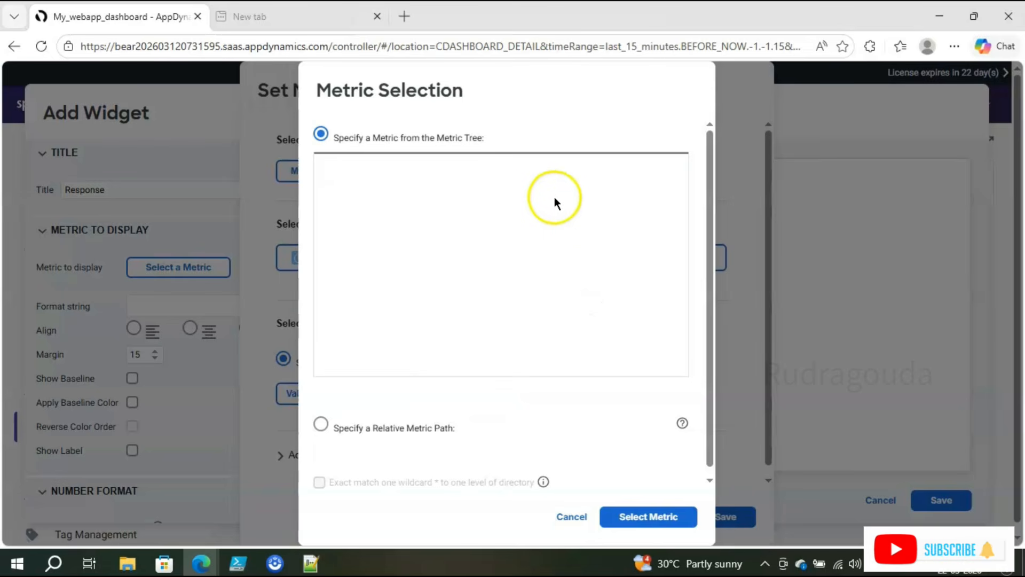
Step: Pick Average Response Time (ms) from Overall Application Performance and confirm it
{"action": "left_click", "coordinate": [545, 261]}
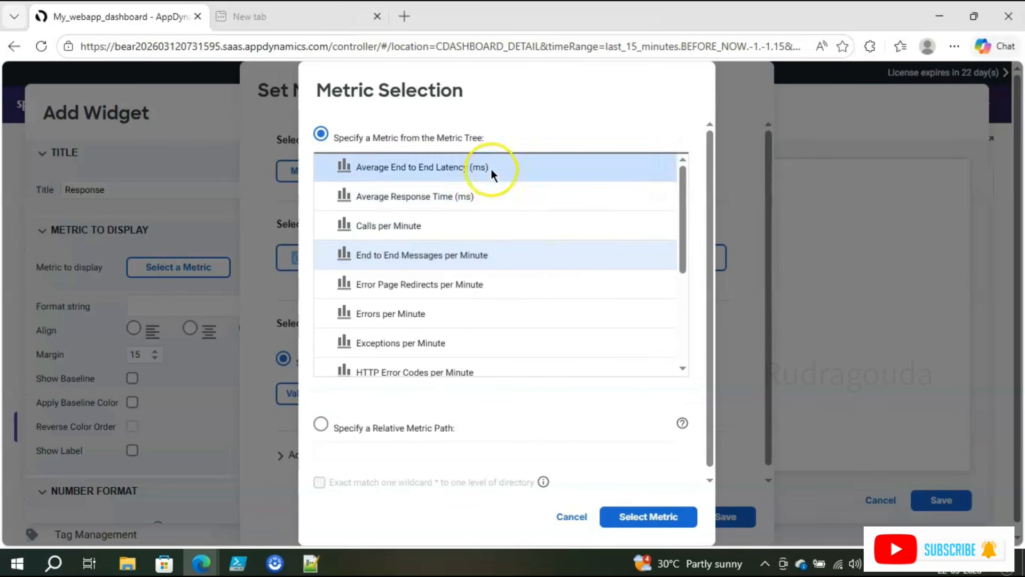
{"action": "mouse_move", "coordinate": [683, 230]}
{"action": "left_mouse_down"}
{"action": "mouse_move", "coordinate": [680, 305]}
{"action": "mouse_move", "coordinate": [673, 227]}
{"action": "left_mouse_up"}
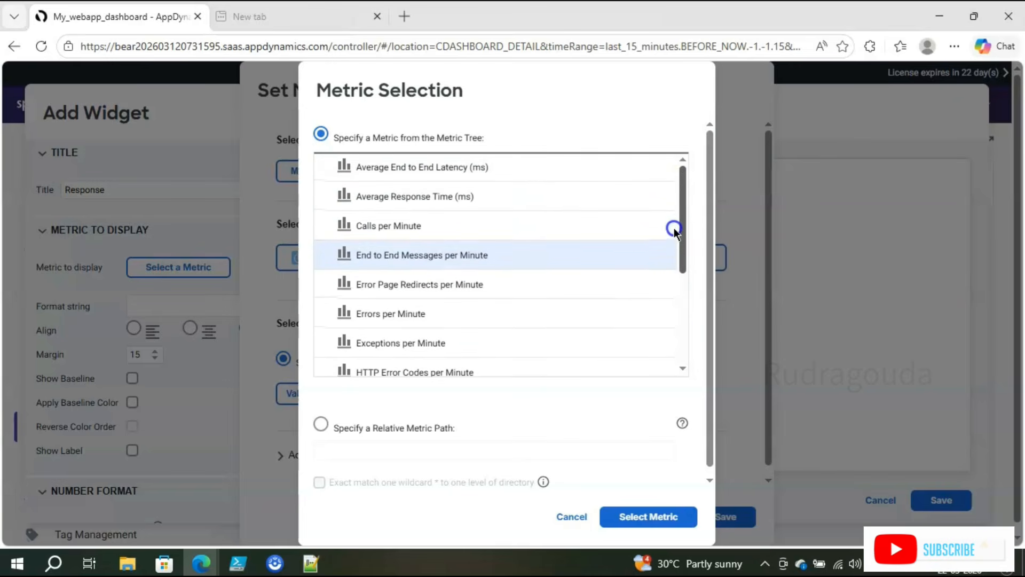
{"action": "left_click", "coordinate": [686, 203]}
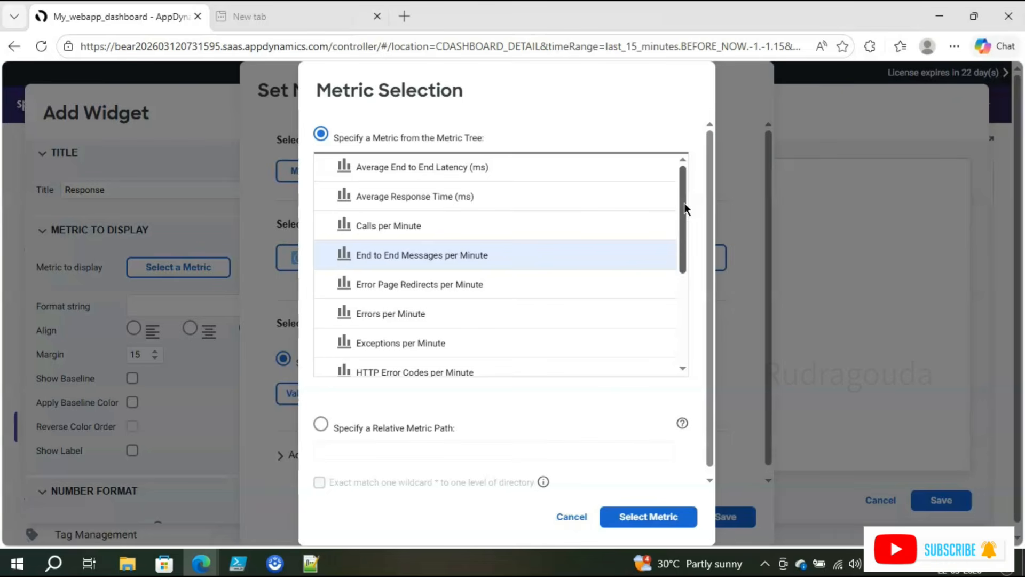
{"action": "left_click", "coordinate": [547, 209]}
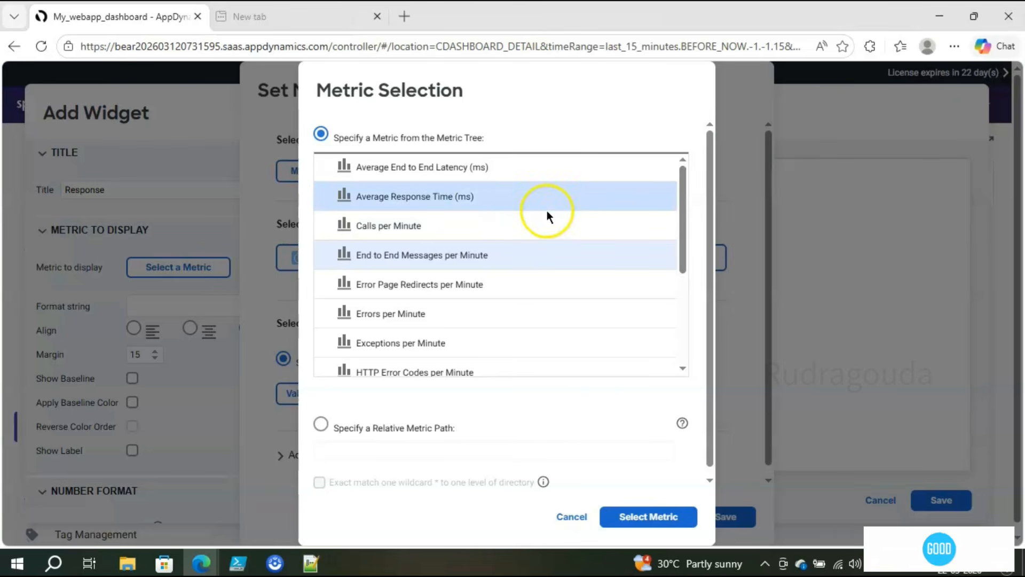
{"action": "left_click", "coordinate": [441, 201]}
{"action": "left_click", "coordinate": [649, 516]}
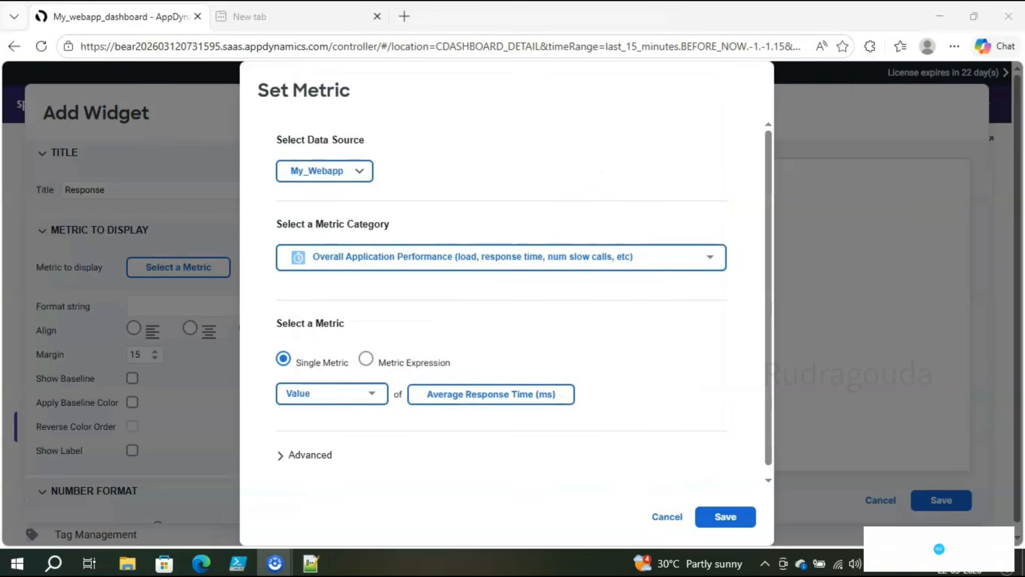
Step: Recheck the Average Response Time (ms) choice, confirm it again, and save the widget's metric
{"action": "left_click_drag", "start_coordinate": [272, 149], "coordinate": [401, 198]}
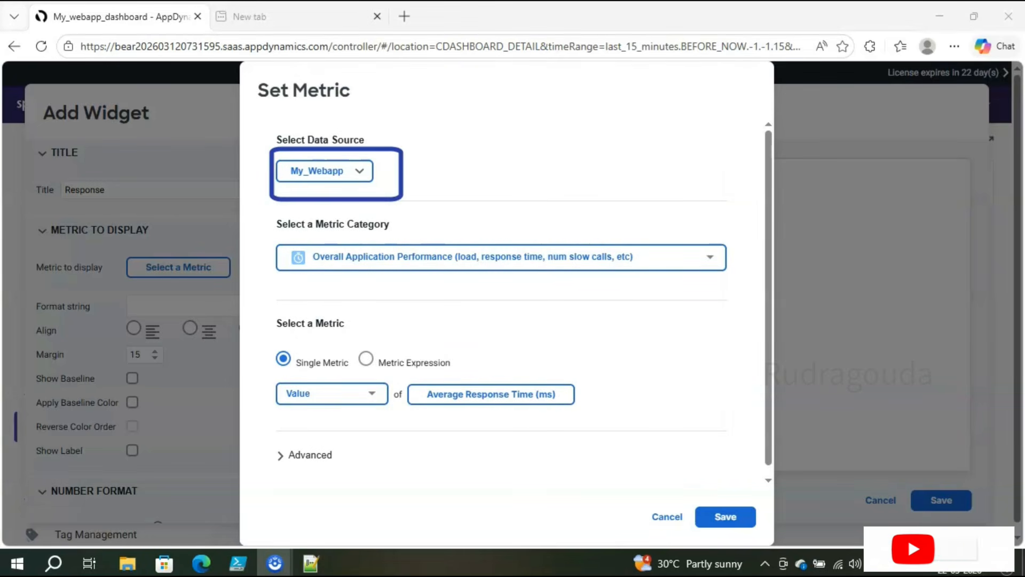
{"action": "left_click_drag", "start_coordinate": [267, 236], "coordinate": [694, 337]}
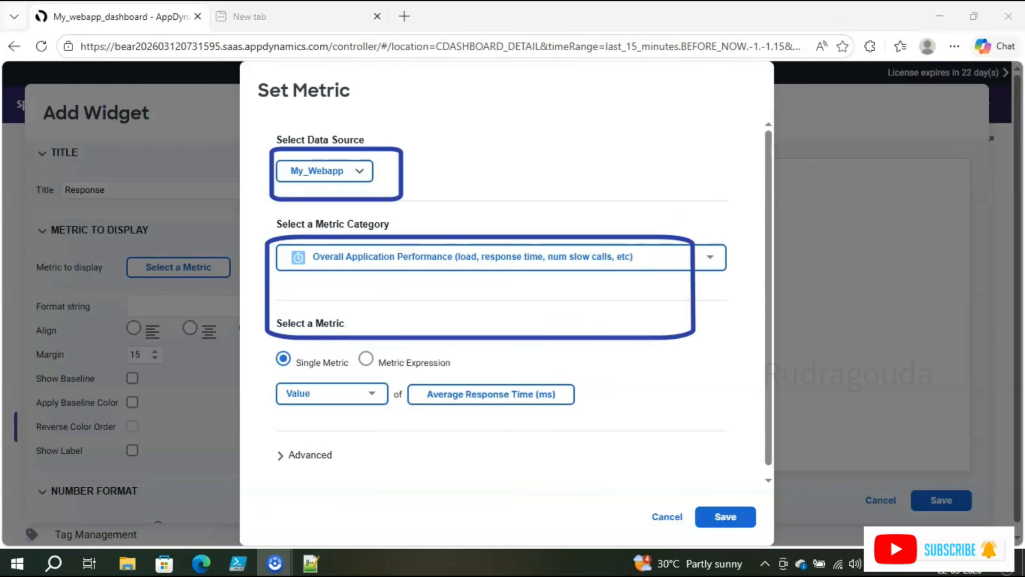
{"action": "left_click_drag", "start_coordinate": [400, 378], "coordinate": [596, 423]}
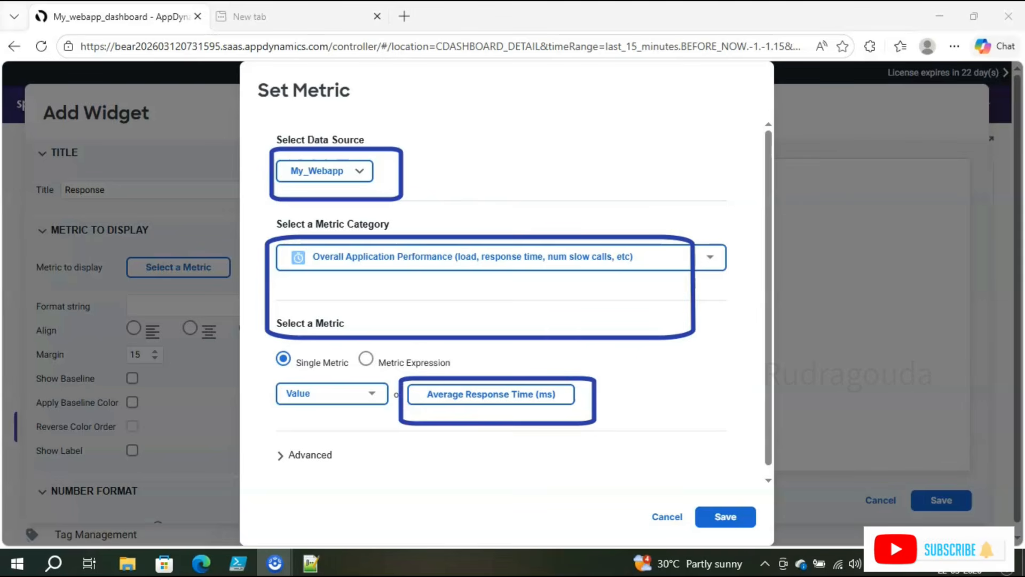
{"action": "key", "text": "Escape"}
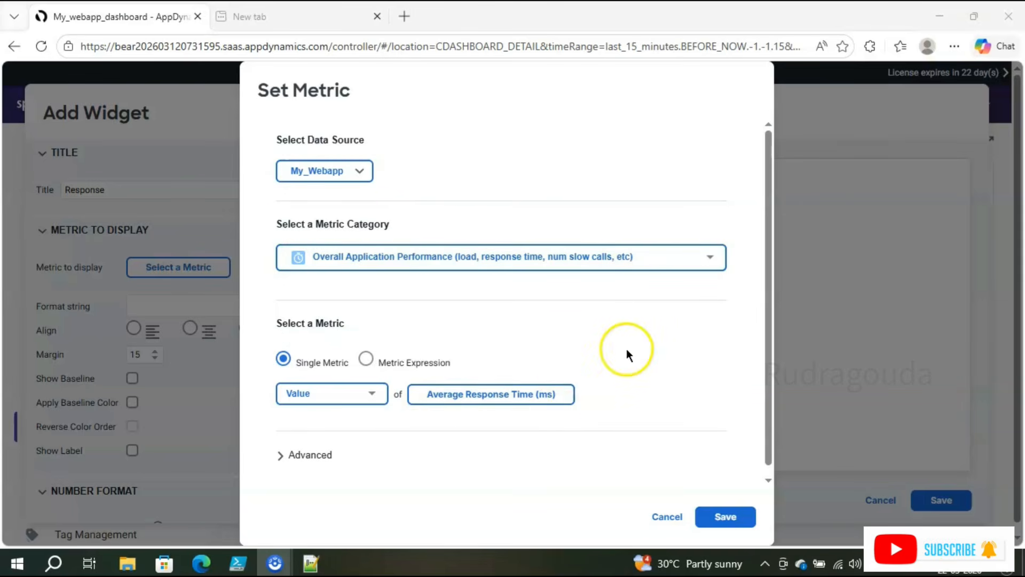
{"action": "left_click", "coordinate": [553, 394]}
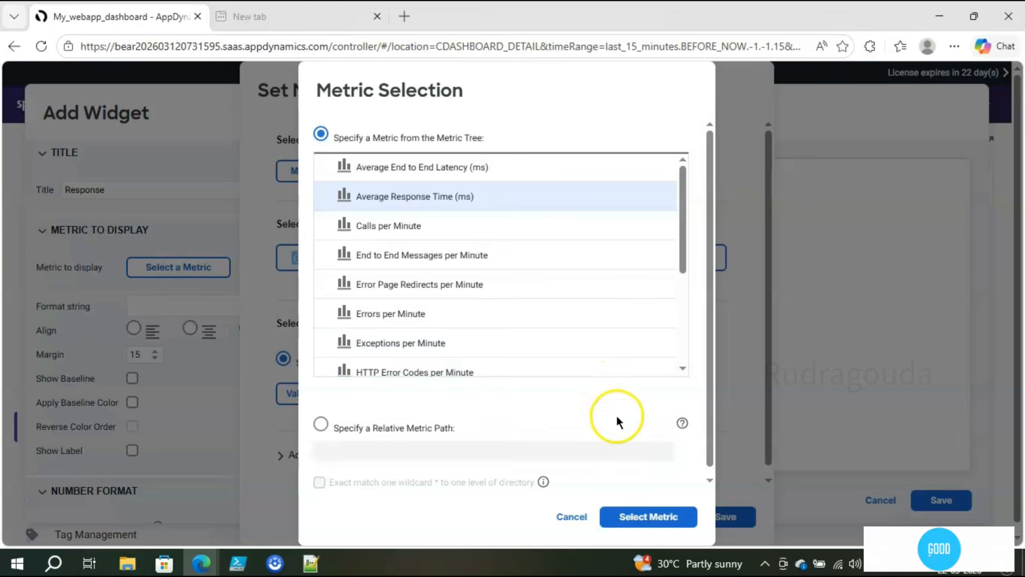
{"action": "left_click", "coordinate": [648, 516]}
{"action": "left_click", "coordinate": [734, 524]}
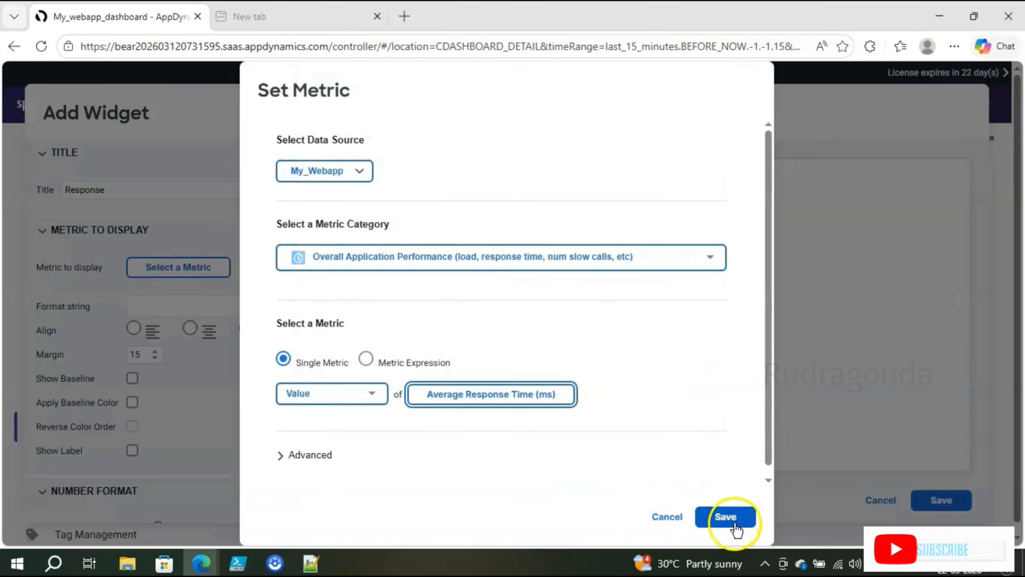
{"action": "left_click", "coordinate": [734, 524]}
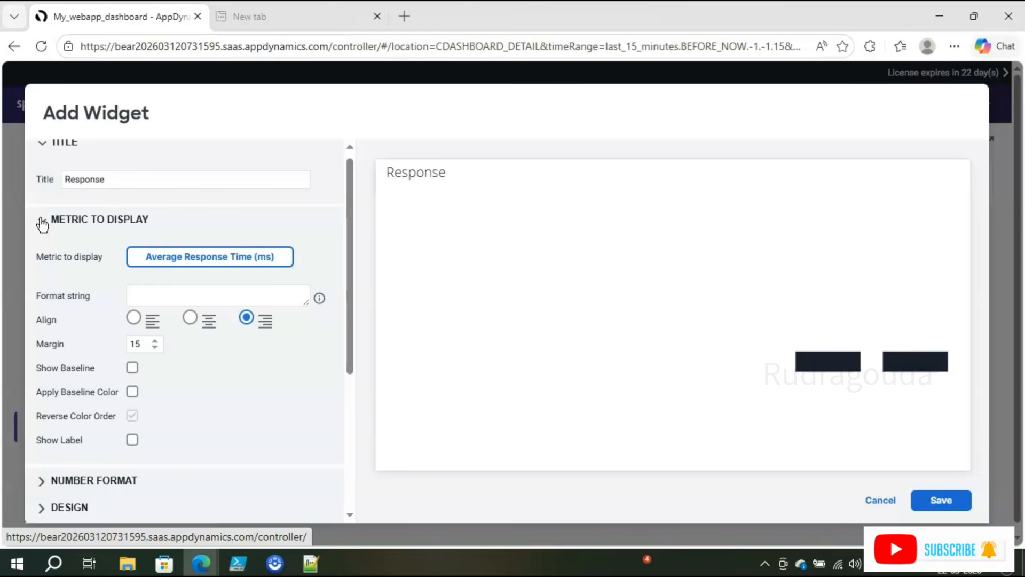
Step: Turn on Show Time Range and a widget-specific time range of last 30 minutes
{"action": "left_click", "coordinate": [41, 221]}
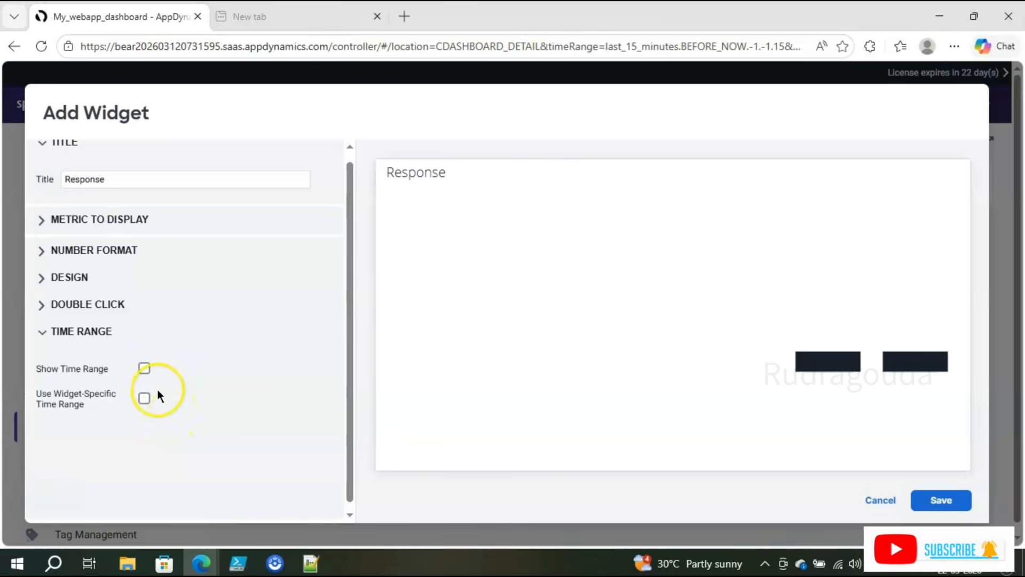
{"action": "left_click", "coordinate": [143, 369]}
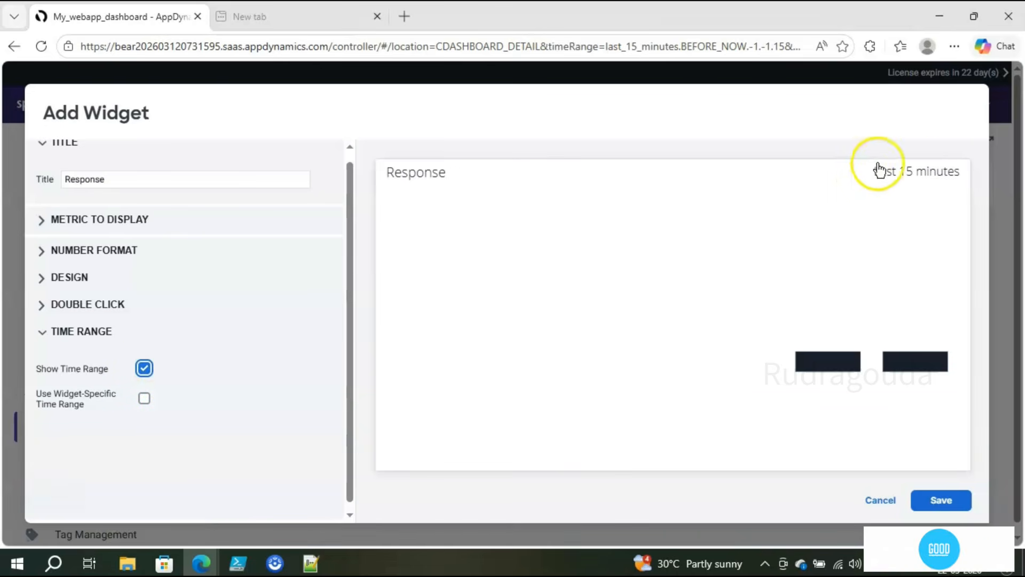
{"action": "left_click", "coordinate": [144, 367]}
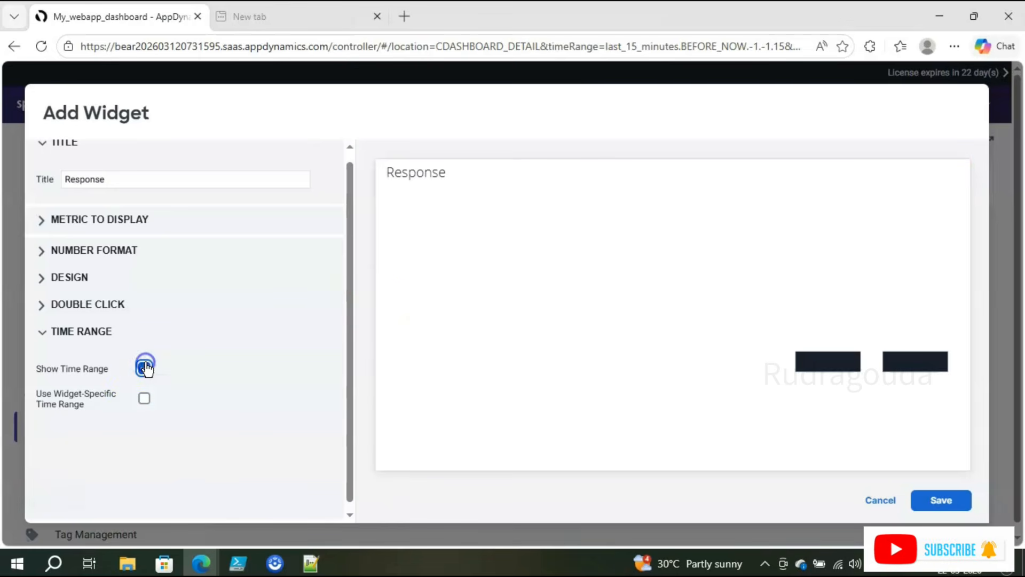
{"action": "left_click", "coordinate": [144, 398]}
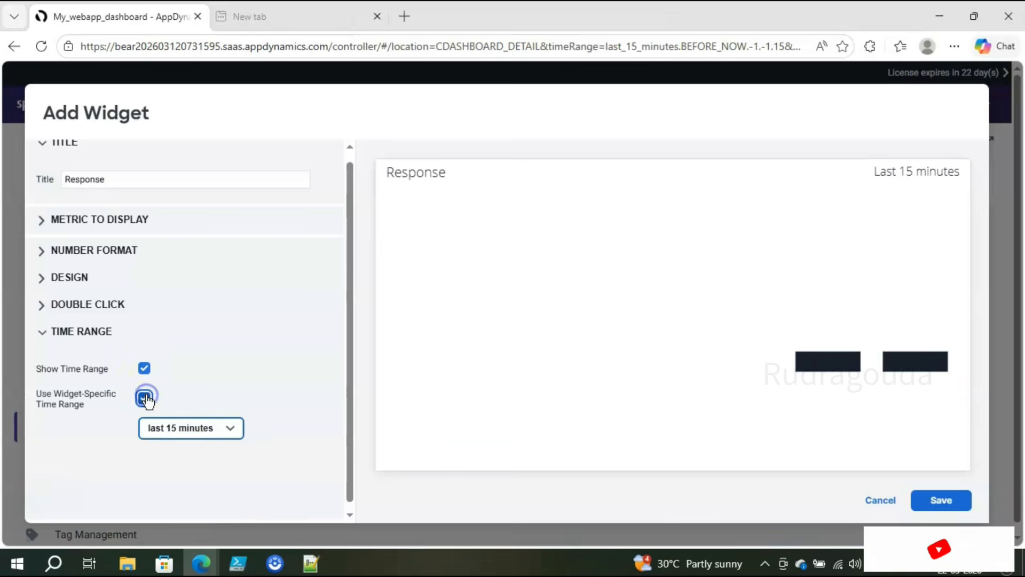
{"action": "left_click", "coordinate": [206, 427]}
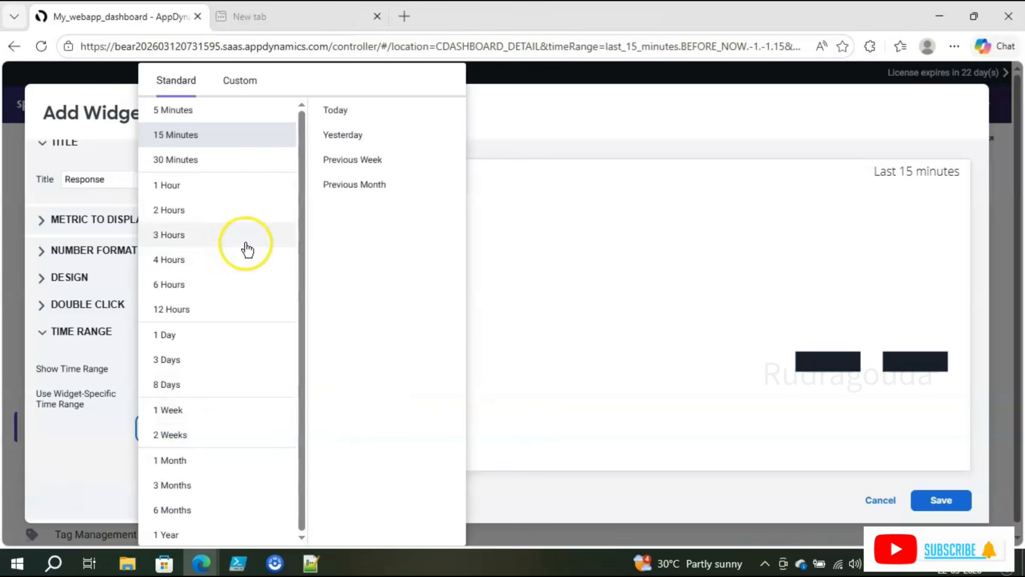
{"action": "left_click", "coordinate": [200, 111]}
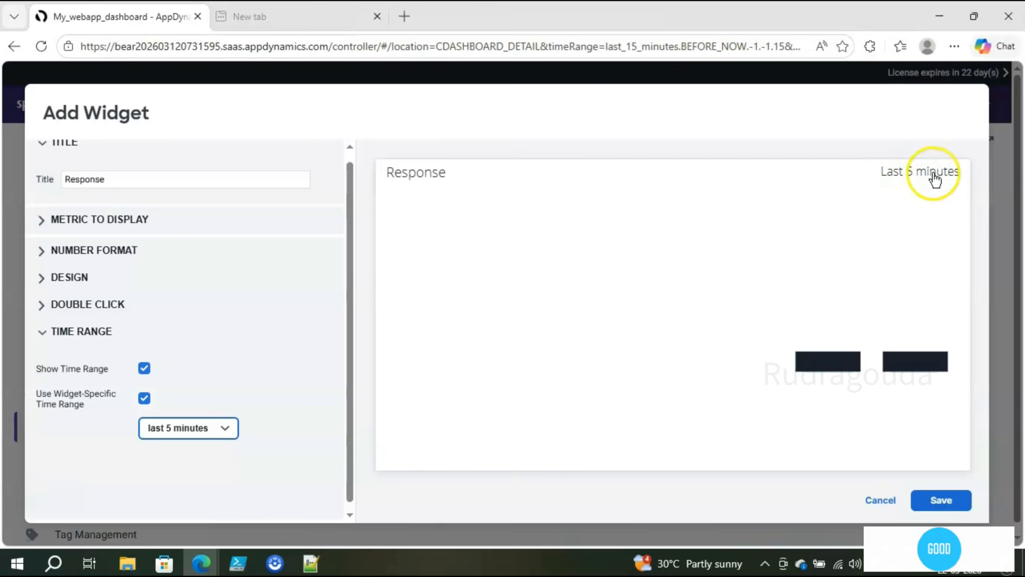
{"action": "left_click", "coordinate": [231, 427]}
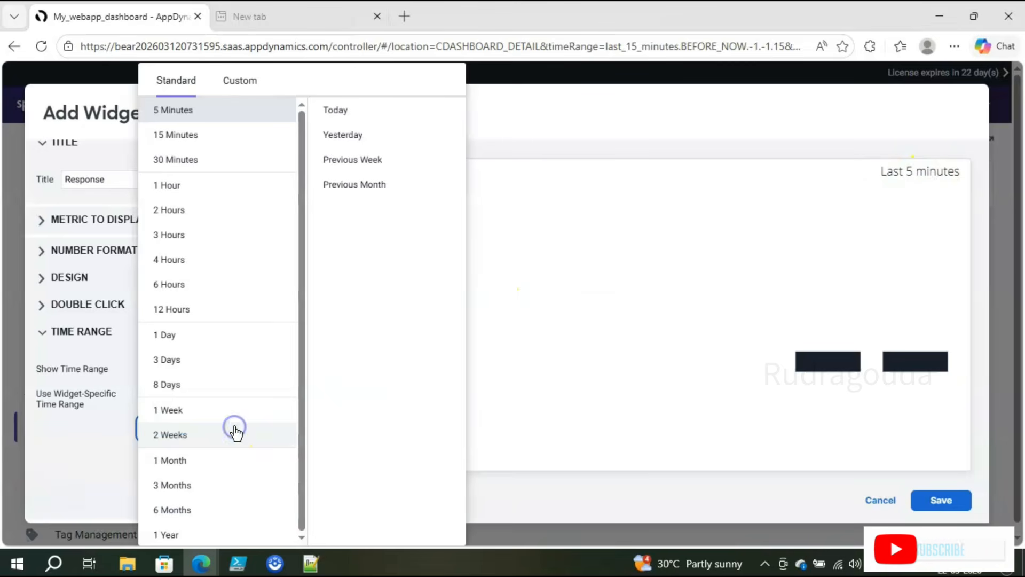
{"action": "left_click", "coordinate": [206, 172]}
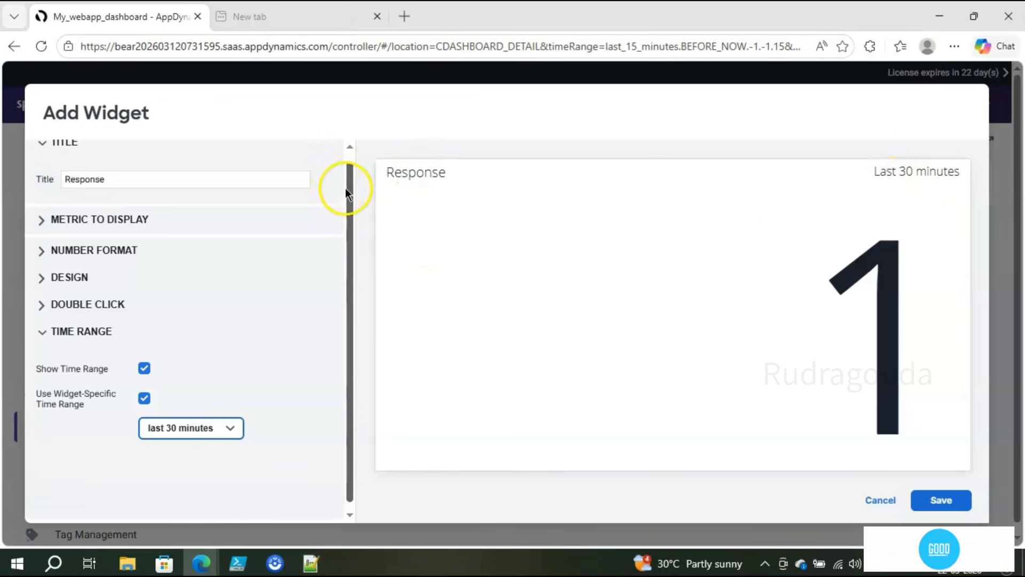
Step: Try a 15-minute widget range, then settle back on last 30 minutes
{"action": "left_click_drag", "start_coordinate": [347, 191], "coordinate": [354, 133]}
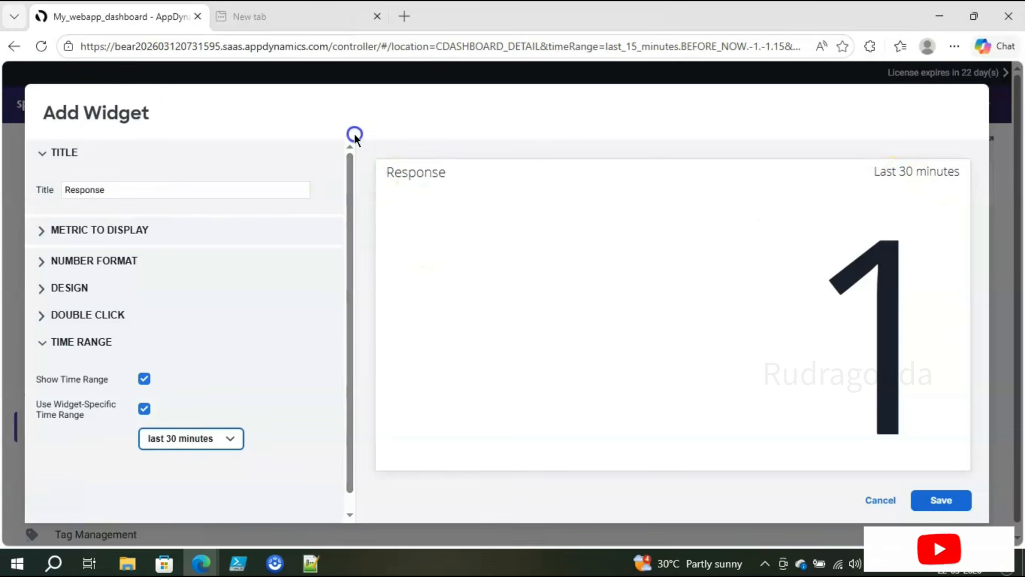
{"action": "left_click", "coordinate": [44, 154]}
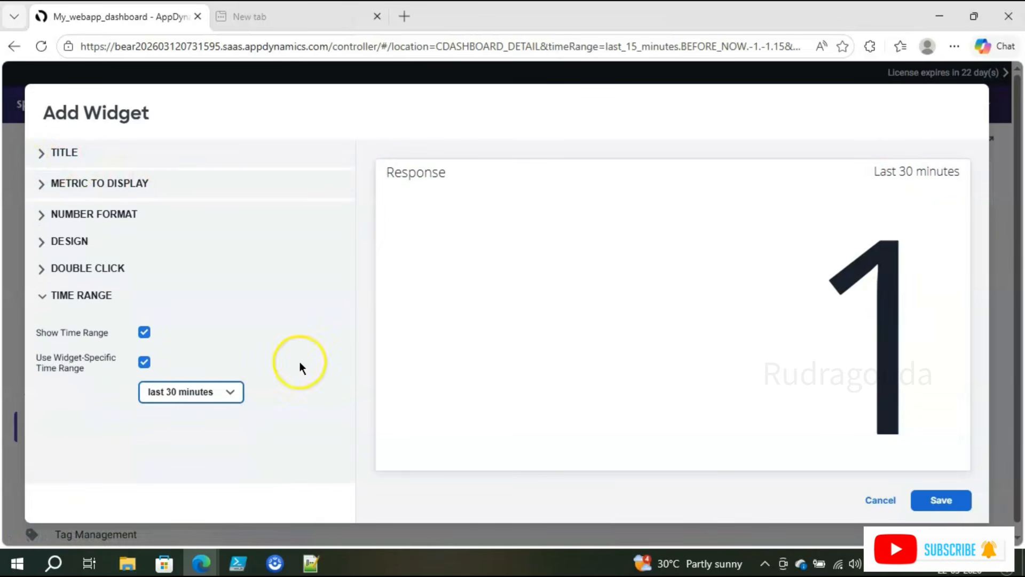
{"action": "left_click", "coordinate": [231, 395]}
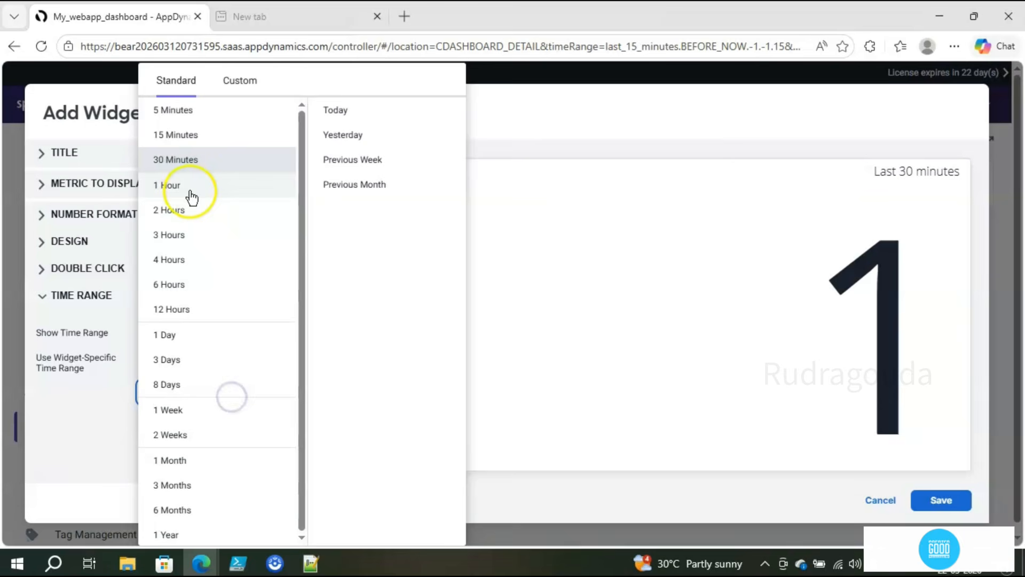
{"action": "left_click", "coordinate": [196, 135]}
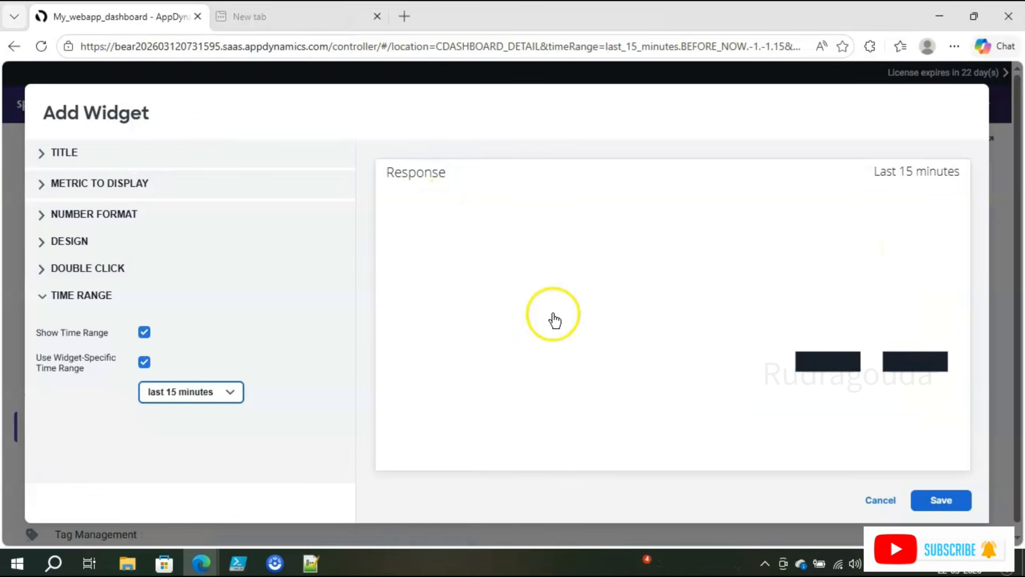
{"action": "left_click", "coordinate": [236, 395]}
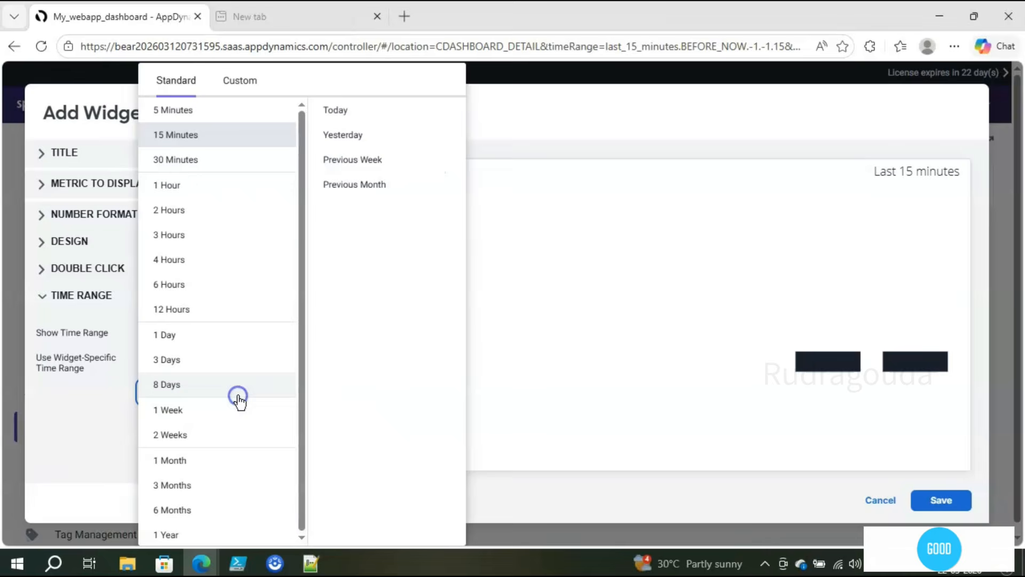
{"action": "left_click", "coordinate": [192, 165]}
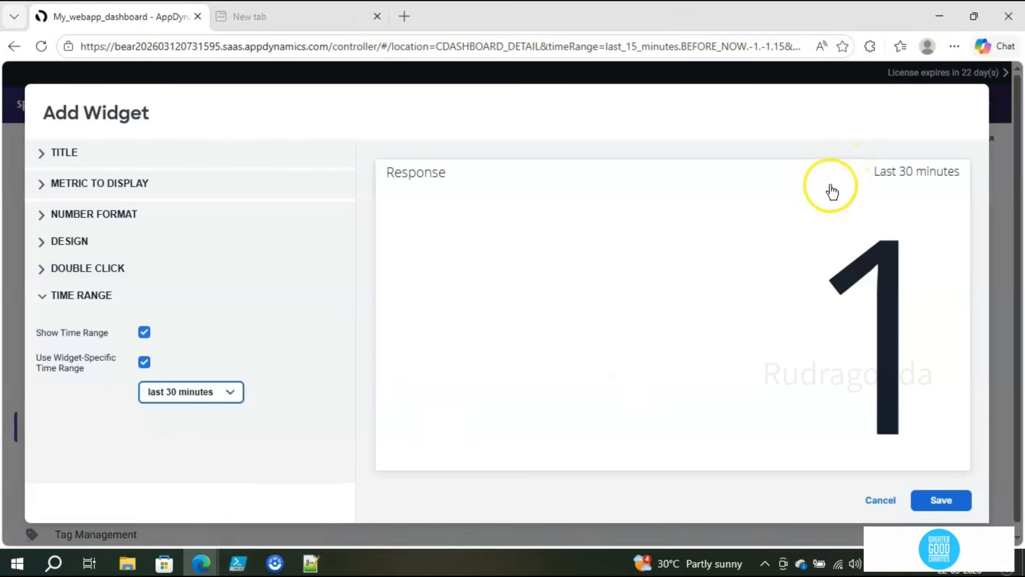
Step: Run the PowerShell ISE traffic script against localhost:8080/RUM-Demo, then return to AppDynamics
{"action": "left_click", "coordinate": [233, 567]}
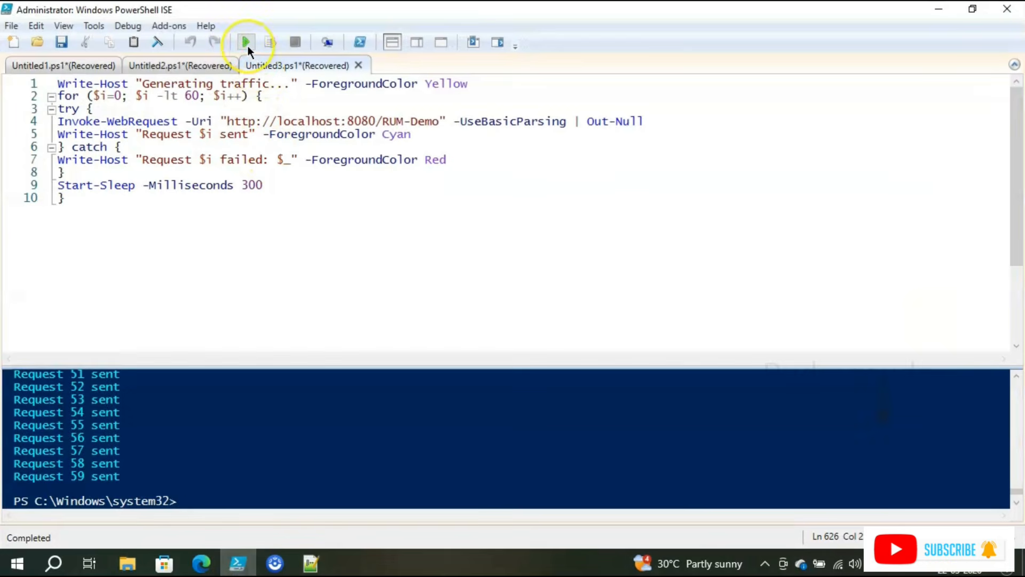
{"action": "left_click", "coordinate": [247, 45]}
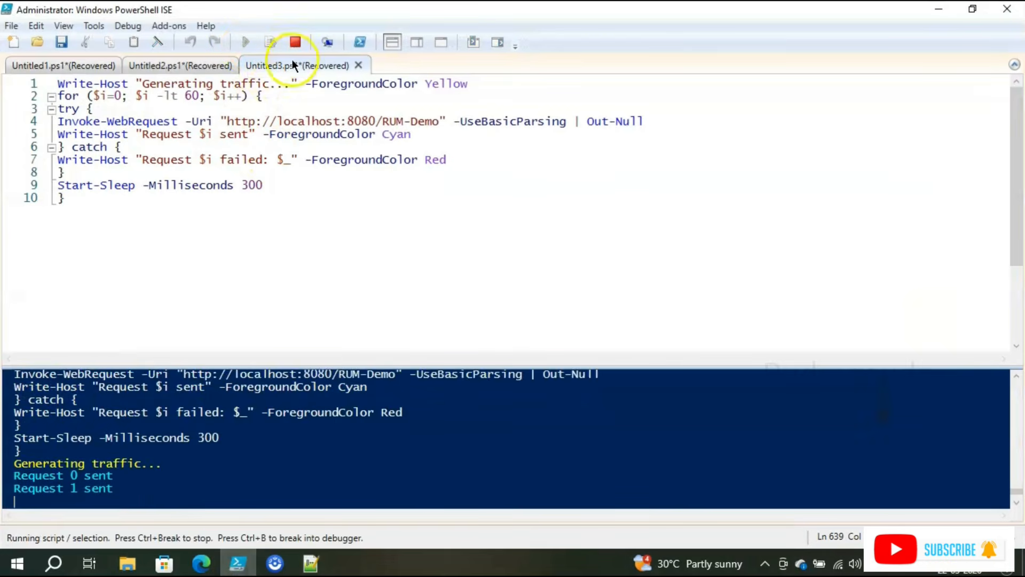
{"action": "left_click", "coordinate": [936, 10]}
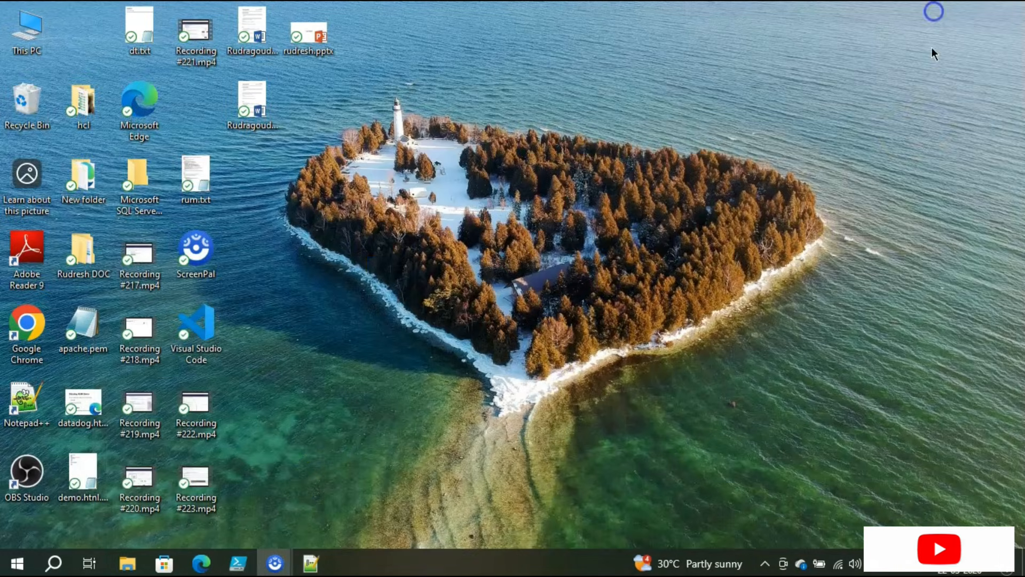
{"action": "mouse_move", "coordinate": [213, 546]}
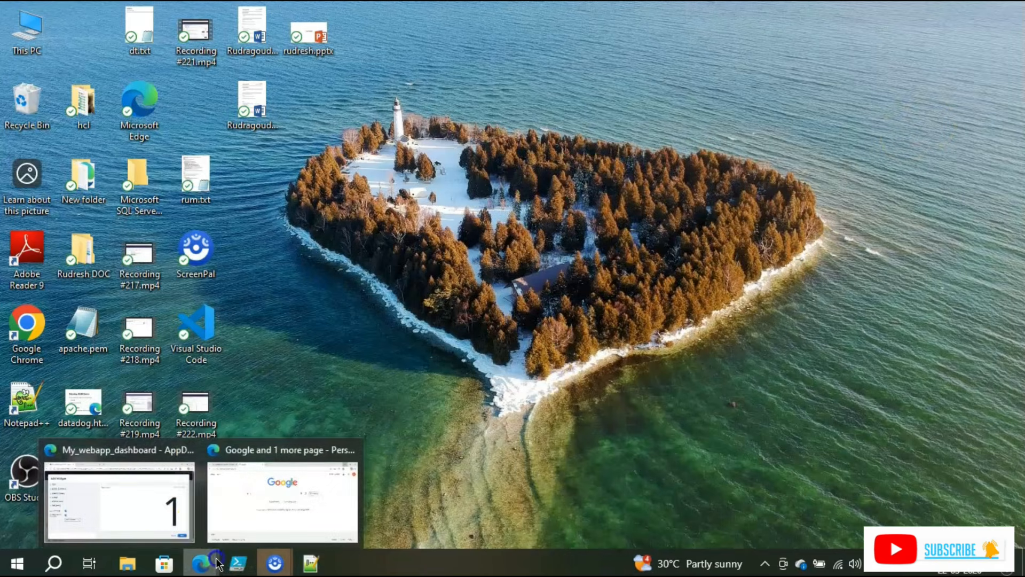
{"action": "left_click", "coordinate": [155, 499]}
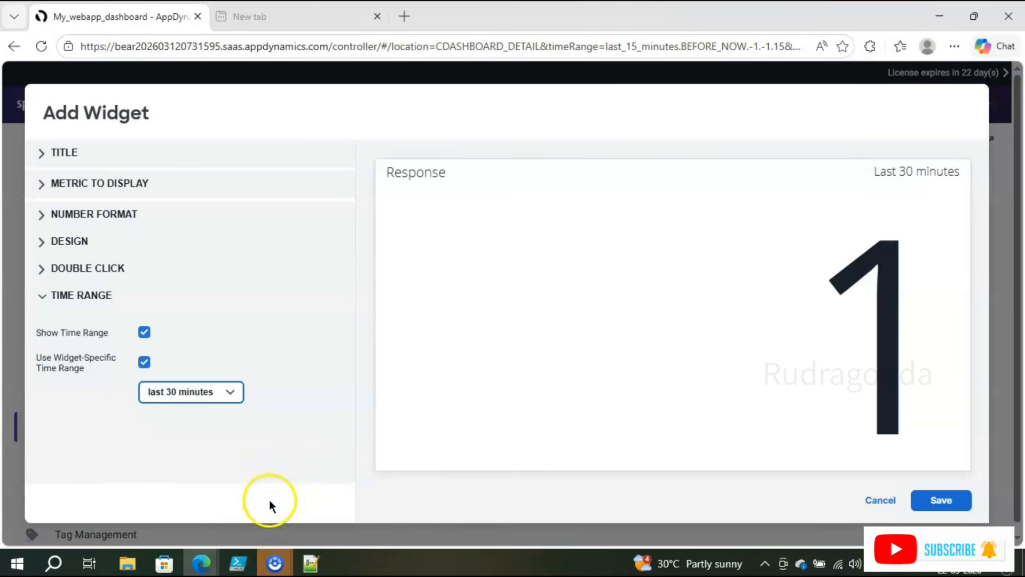
{"action": "left_click", "coordinate": [237, 566]}
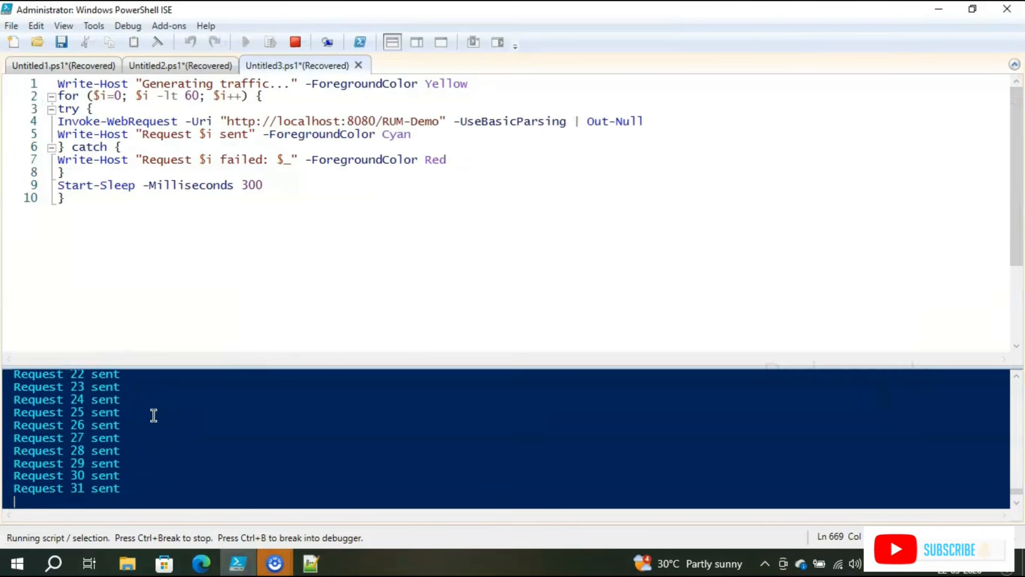
{"action": "left_click", "coordinate": [935, 10]}
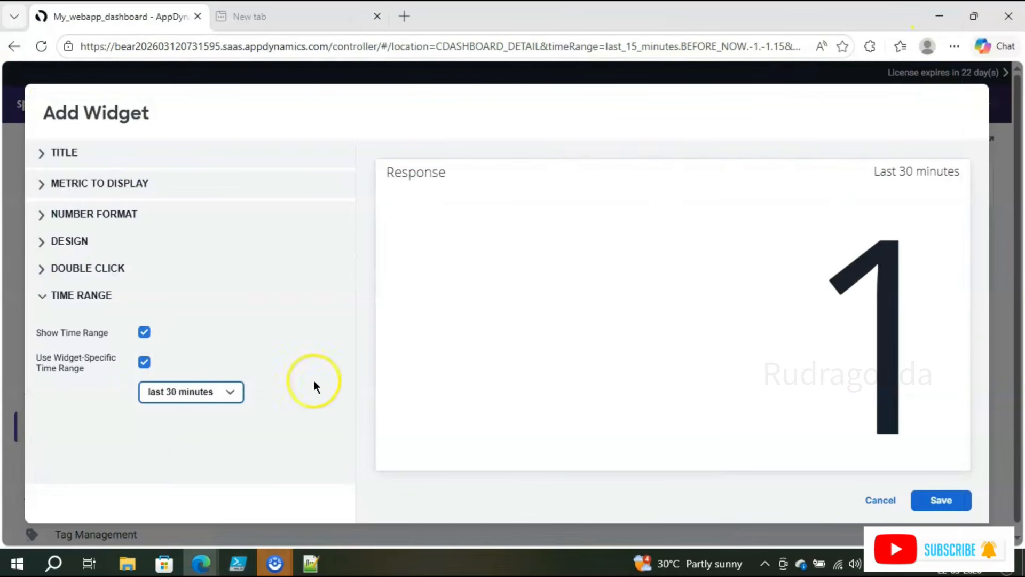
Step: Set the Response widget to the last 15 minutes and save it on My_webapp_dashboard
{"action": "left_click", "coordinate": [223, 395]}
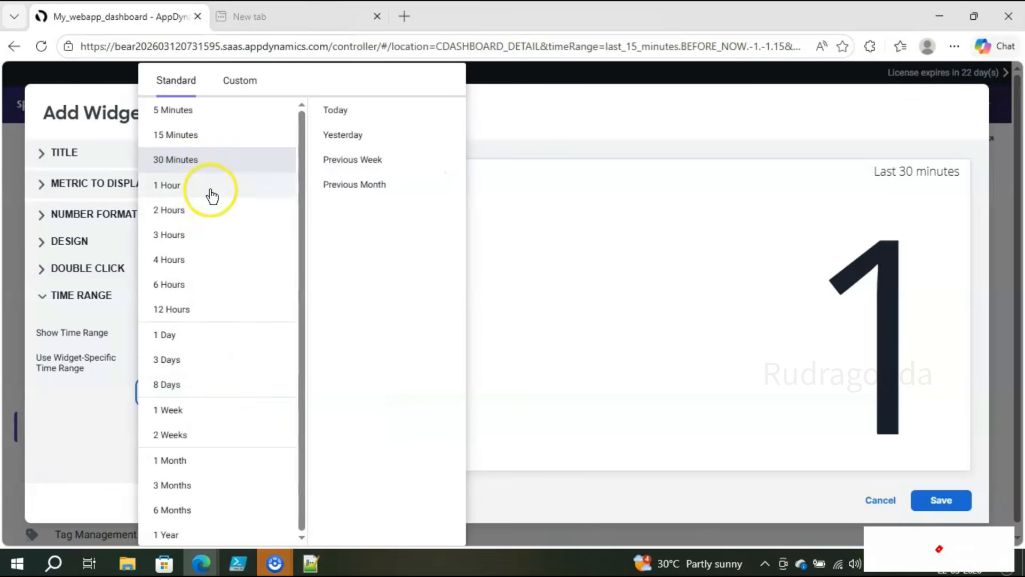
{"action": "left_click", "coordinate": [206, 133]}
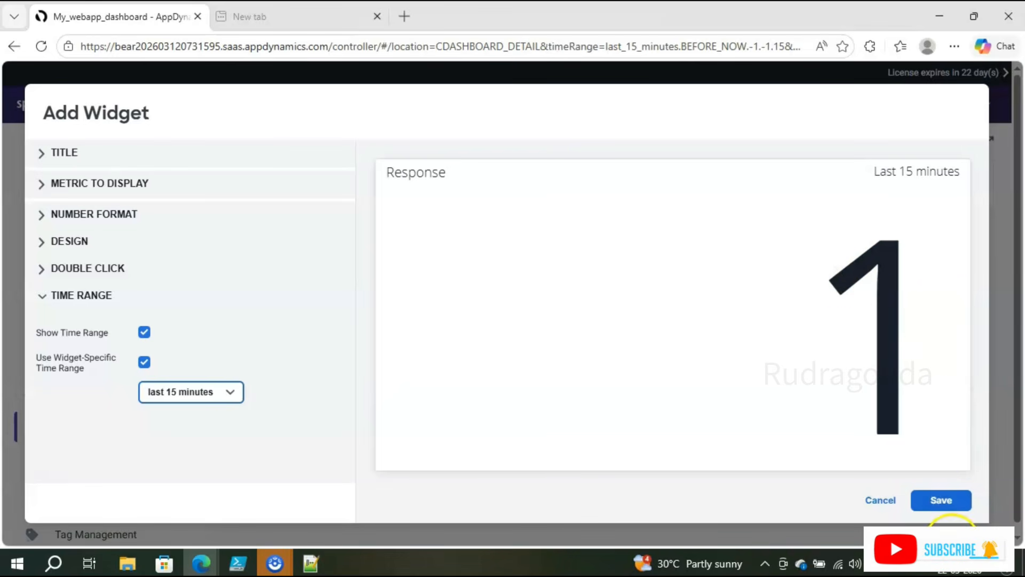
{"action": "left_click", "coordinate": [950, 504]}
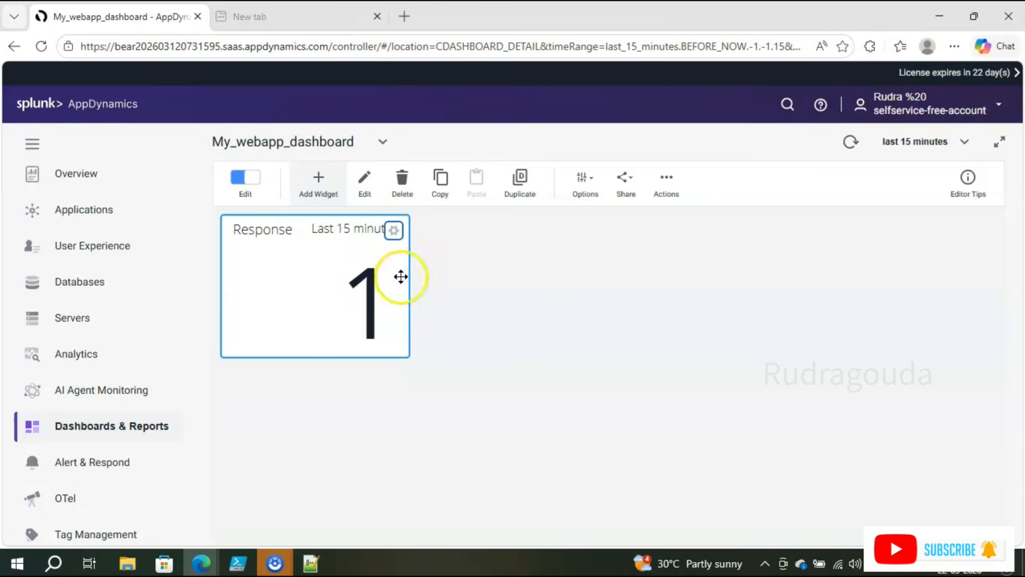
{"action": "left_click", "coordinate": [480, 300]}
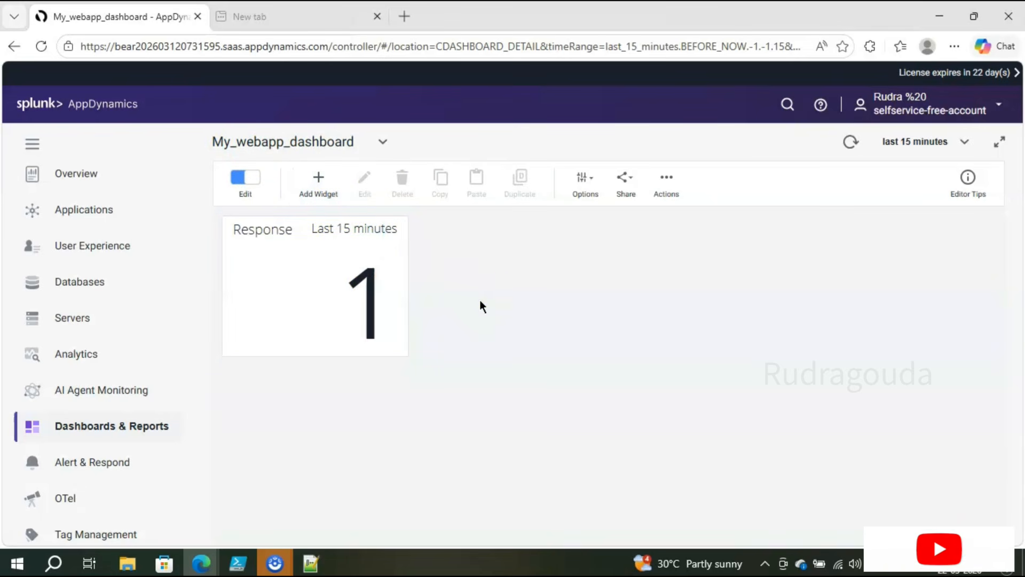
Step: Duplicate the dashboard tab to check My_Webapp on Applications, then return to the dashboard
{"action": "right_click", "coordinate": [148, 16]}
{"action": "left_click", "coordinate": [213, 113]}
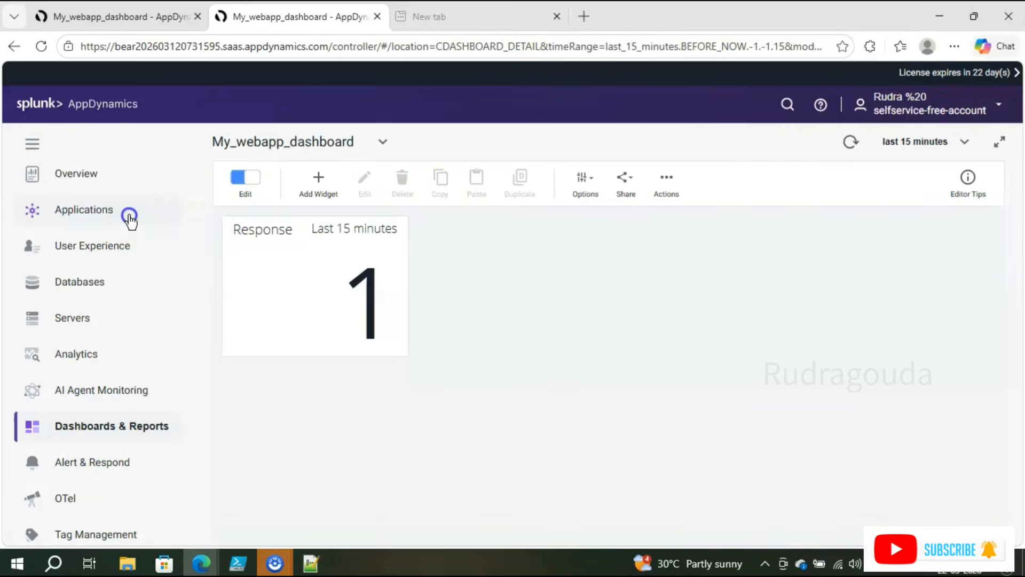
{"action": "left_click", "coordinate": [130, 217]}
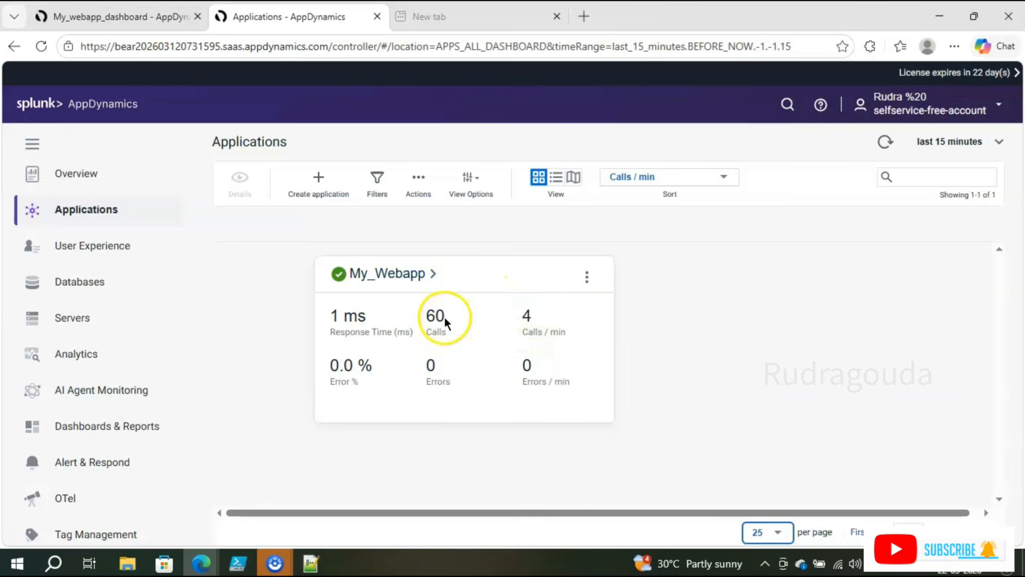
{"action": "left_click", "coordinate": [140, 17]}
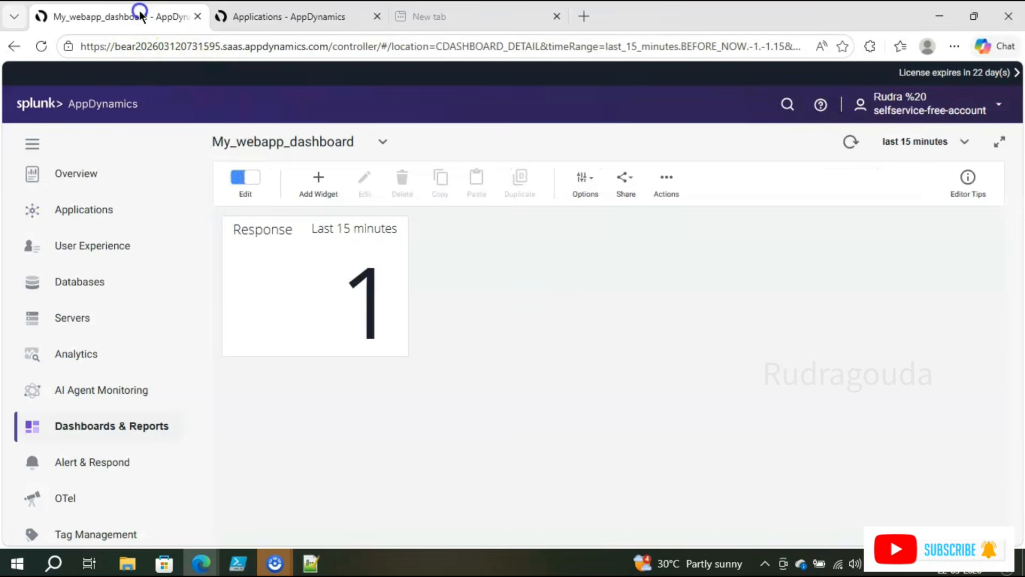
Step: Add a Metric Value widget titled 'calls' and start choosing its My_Webapp metric
{"action": "left_click", "coordinate": [318, 180]}
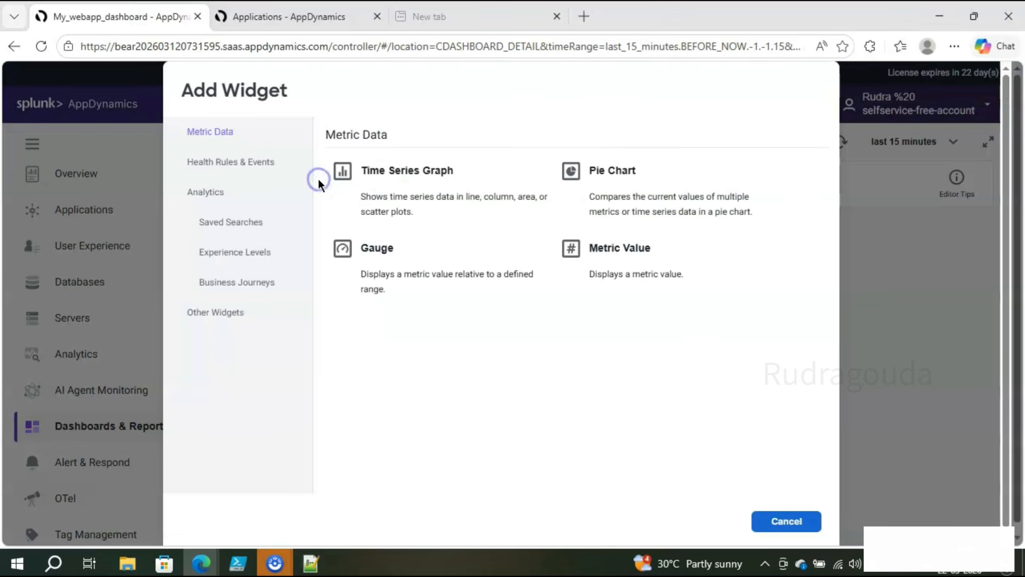
{"action": "left_click", "coordinate": [653, 270]}
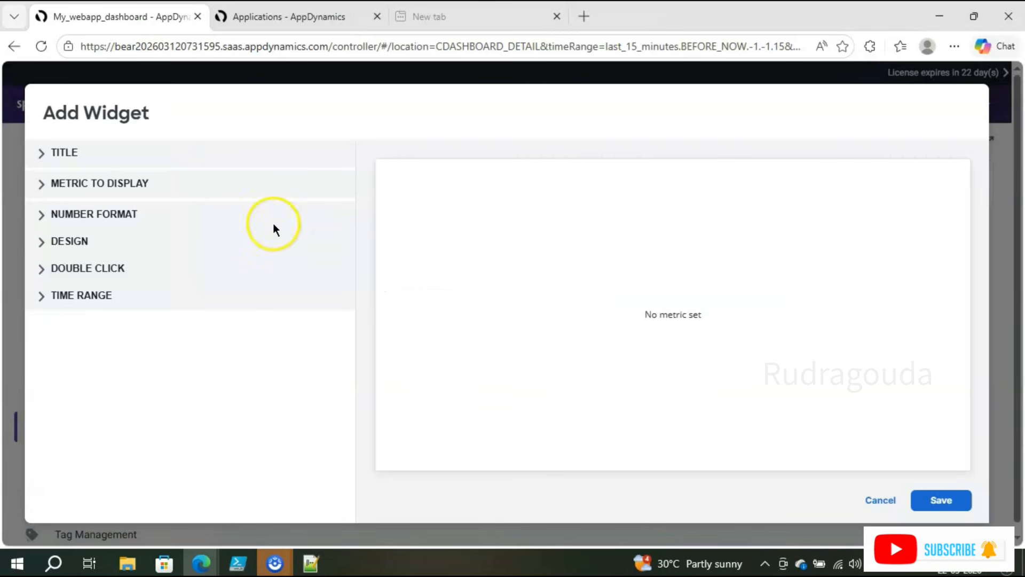
{"action": "left_click", "coordinate": [43, 155]}
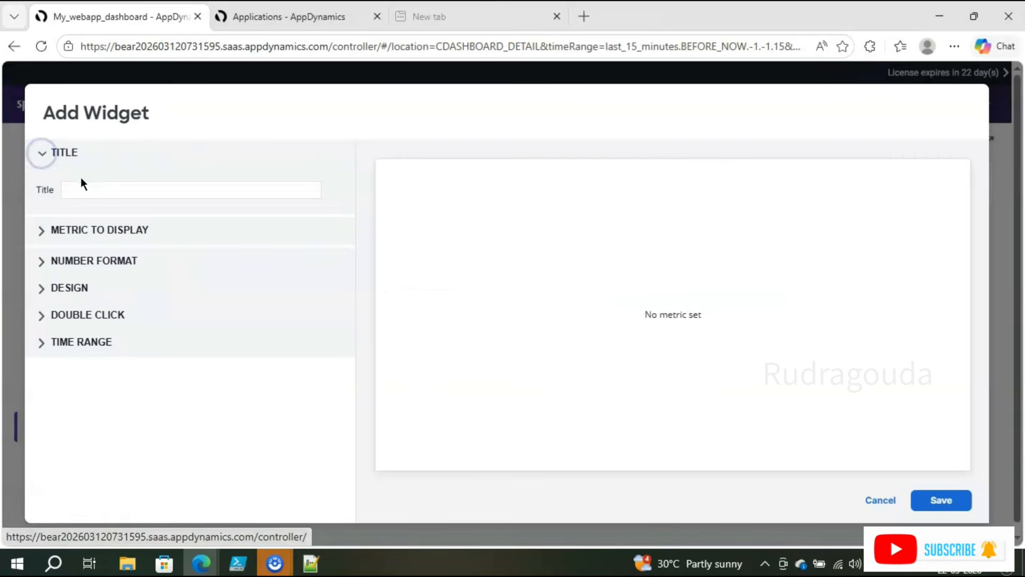
{"action": "left_click", "coordinate": [81, 187]}
{"action": "type", "text": "alls"}
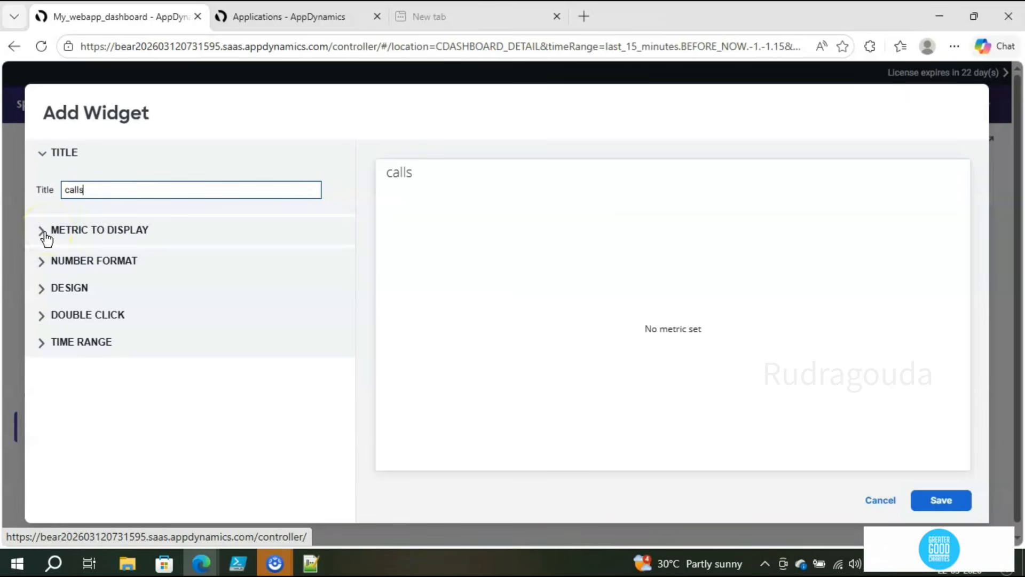
{"action": "left_click", "coordinate": [43, 231]}
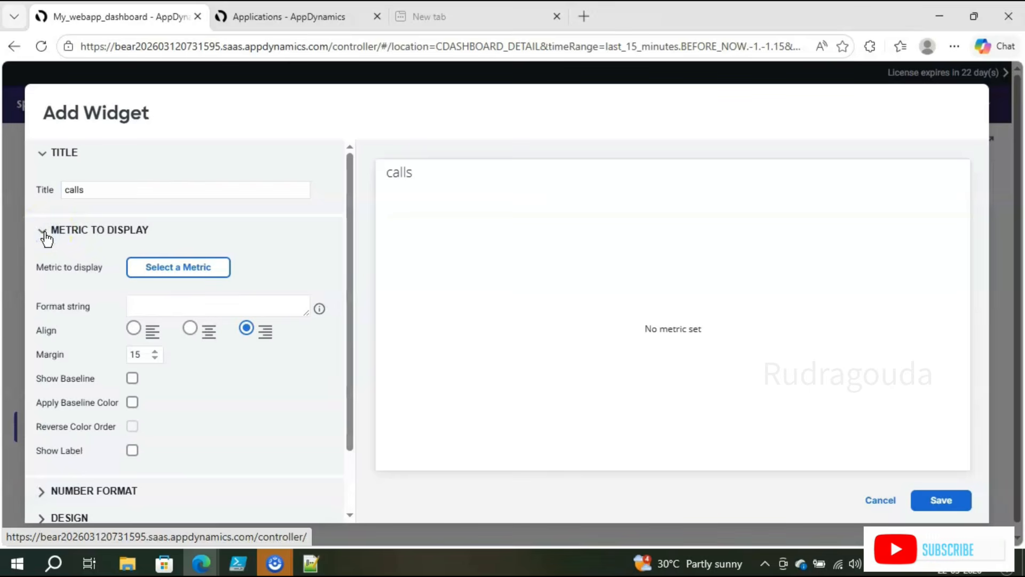
{"action": "left_click", "coordinate": [160, 273]}
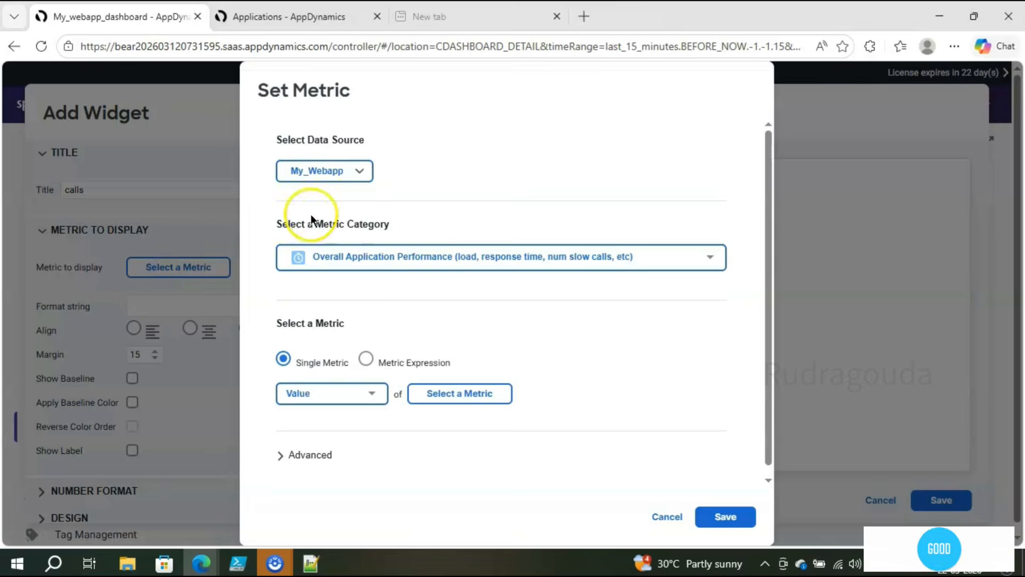
{"action": "left_click", "coordinate": [448, 267]}
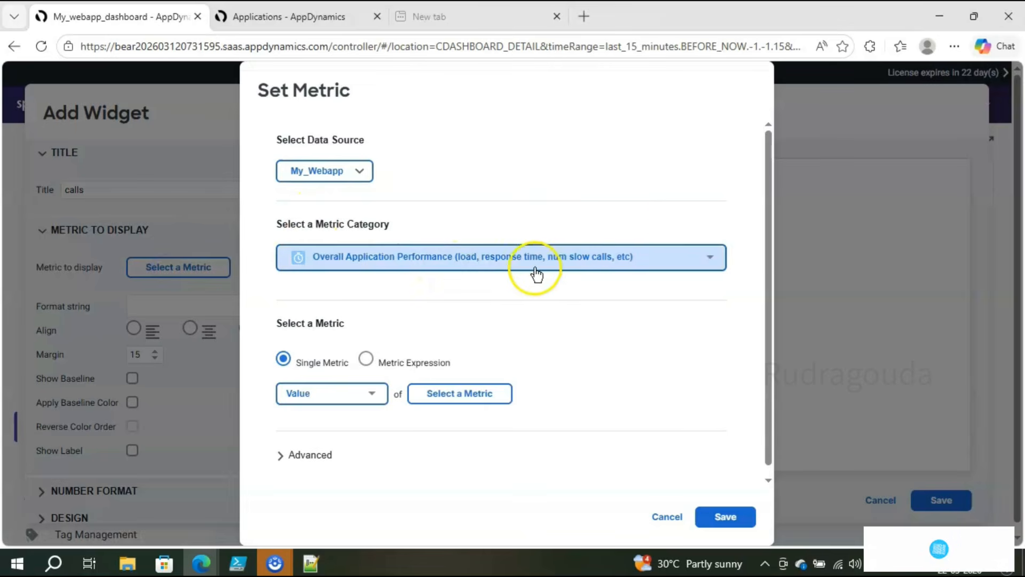
Step: Set the calls widget's metric to Calls per Minute under Overall Application Performance
{"action": "left_click", "coordinate": [716, 268]}
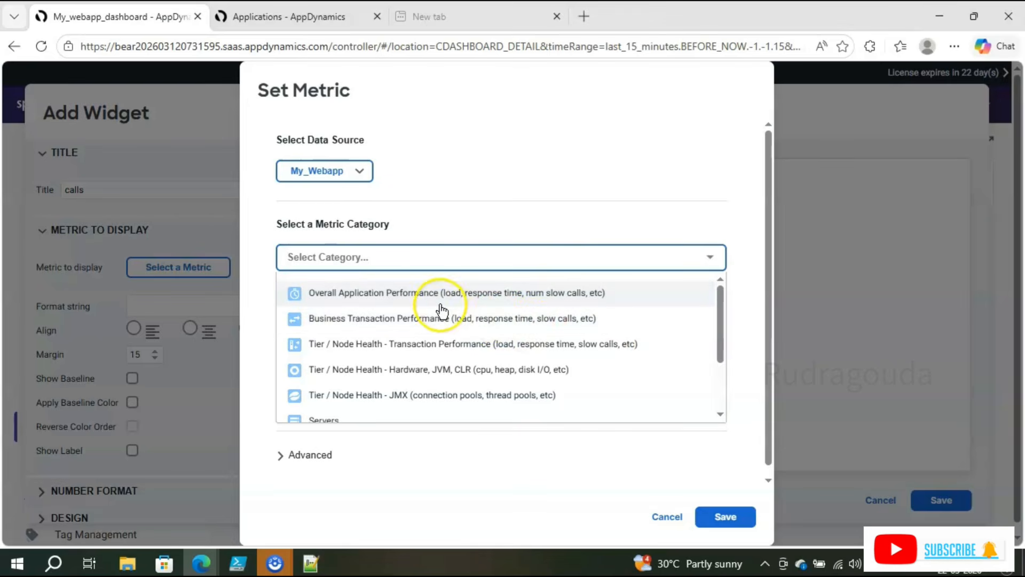
{"action": "left_click", "coordinate": [383, 293]}
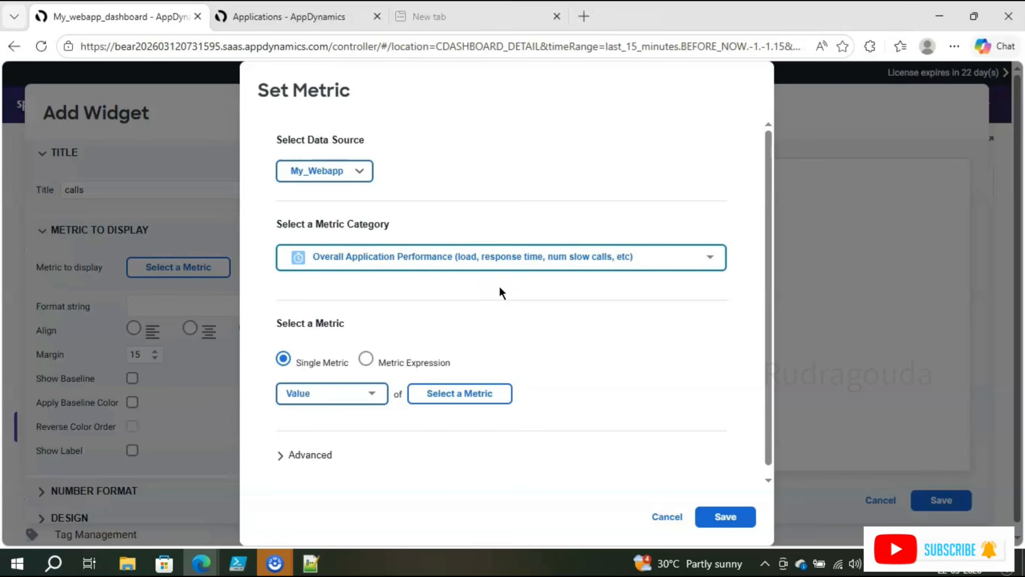
{"action": "left_click", "coordinate": [442, 399]}
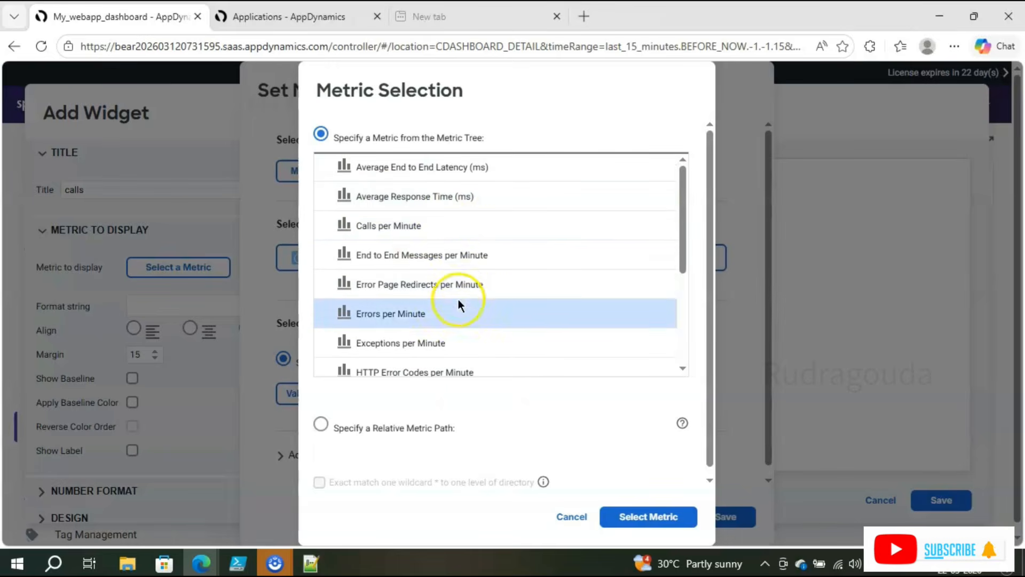
{"action": "left_click", "coordinate": [418, 234]}
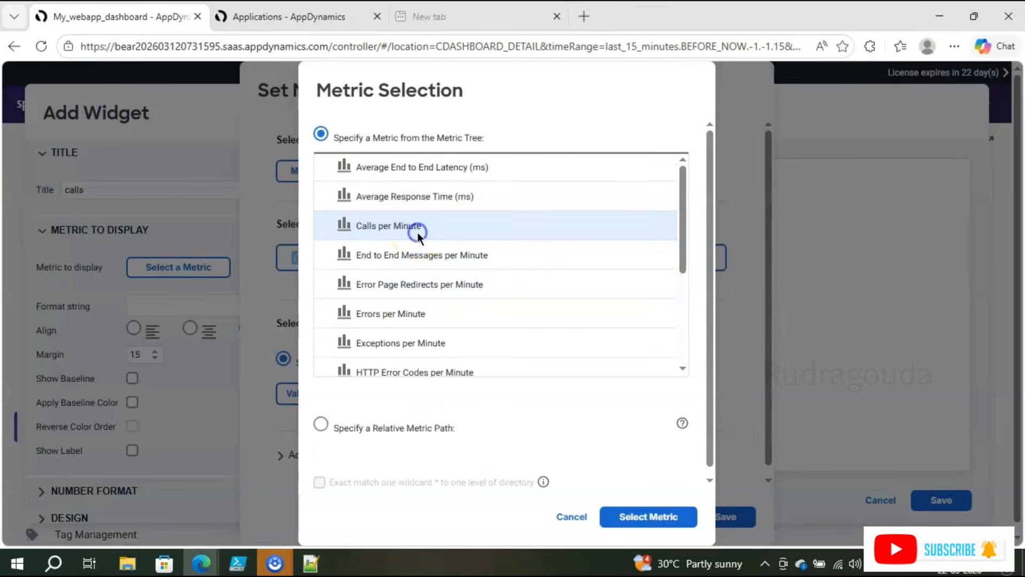
{"action": "left_click", "coordinate": [636, 515]}
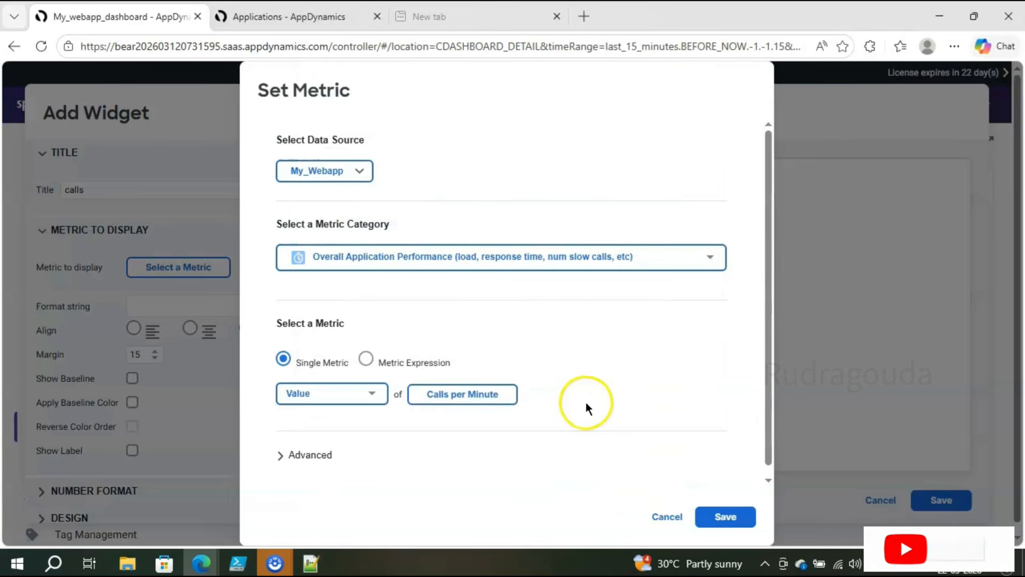
{"action": "left_click", "coordinate": [738, 517]}
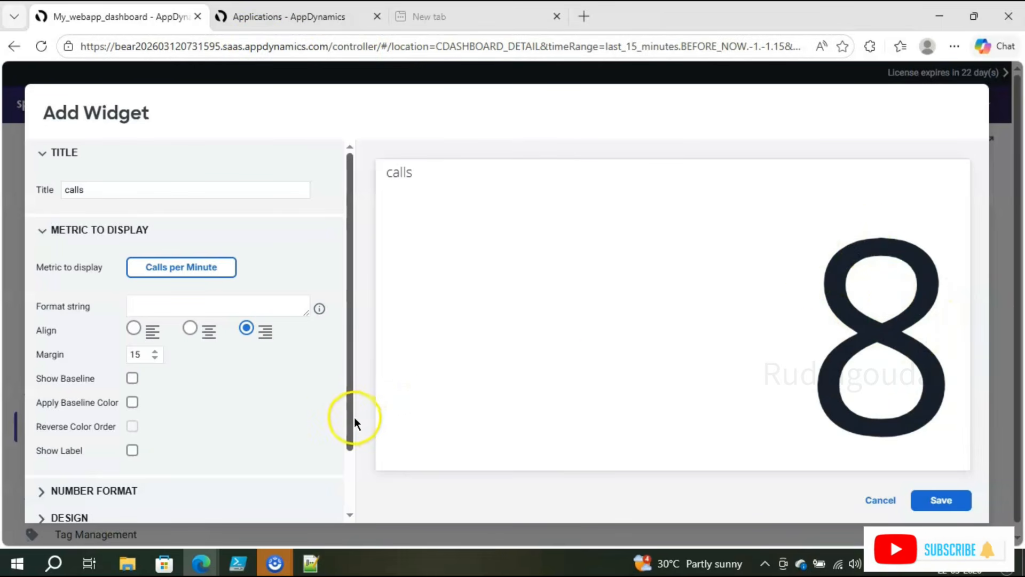
Step: Give the calls widget a widget-specific time range of last 15 minutes
{"action": "left_click_drag", "start_coordinate": [351, 418], "coordinate": [341, 534]}
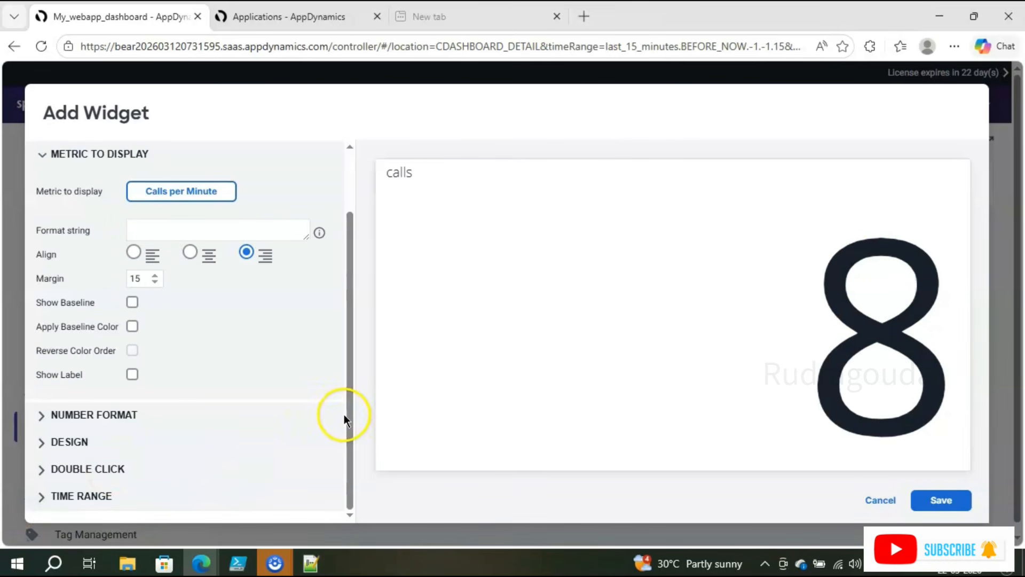
{"action": "left_click_drag", "start_coordinate": [347, 366], "coordinate": [347, 463]}
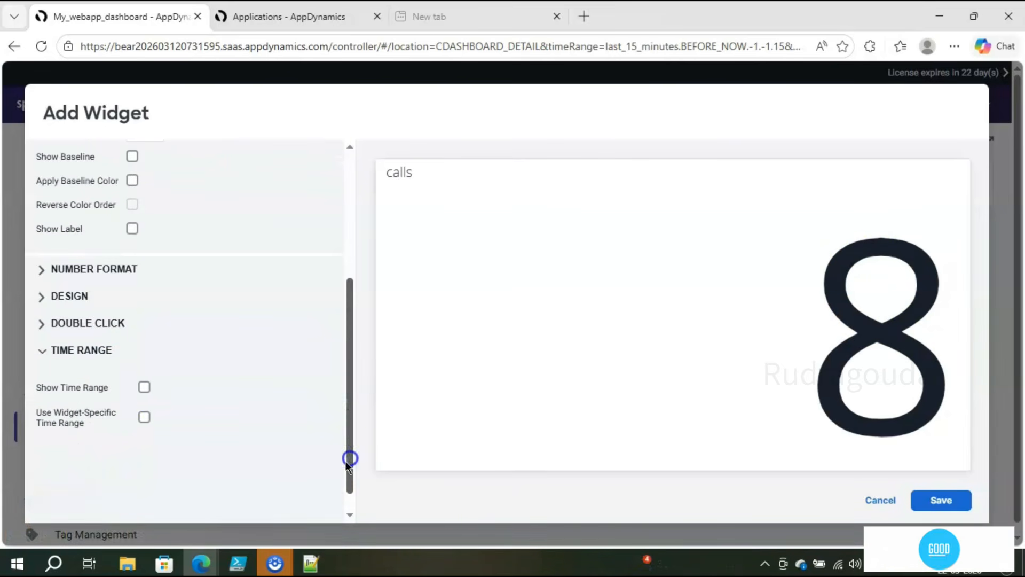
{"action": "left_click", "coordinate": [144, 387]}
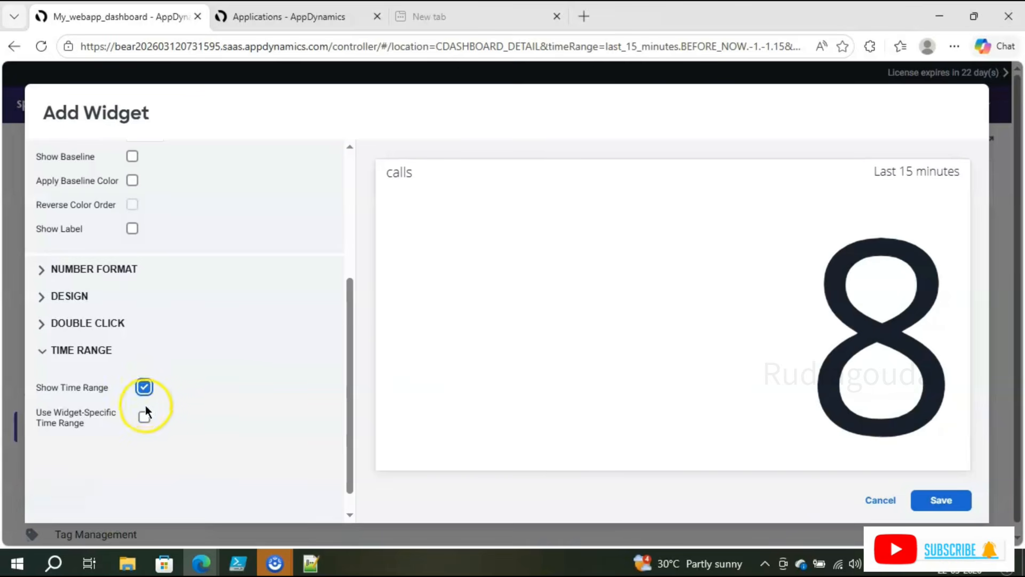
{"action": "left_click", "coordinate": [144, 417]}
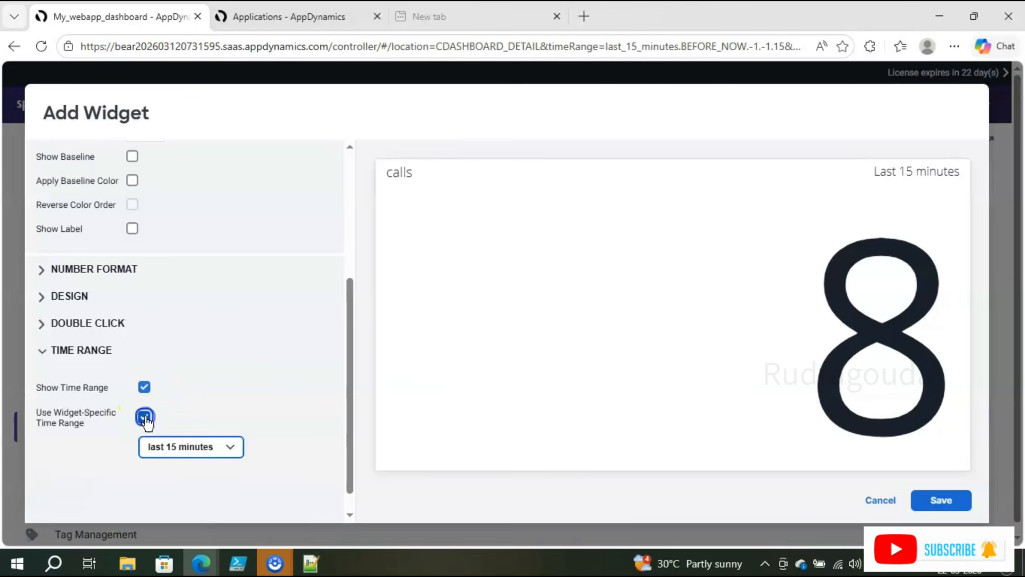
{"action": "left_click", "coordinate": [235, 446]}
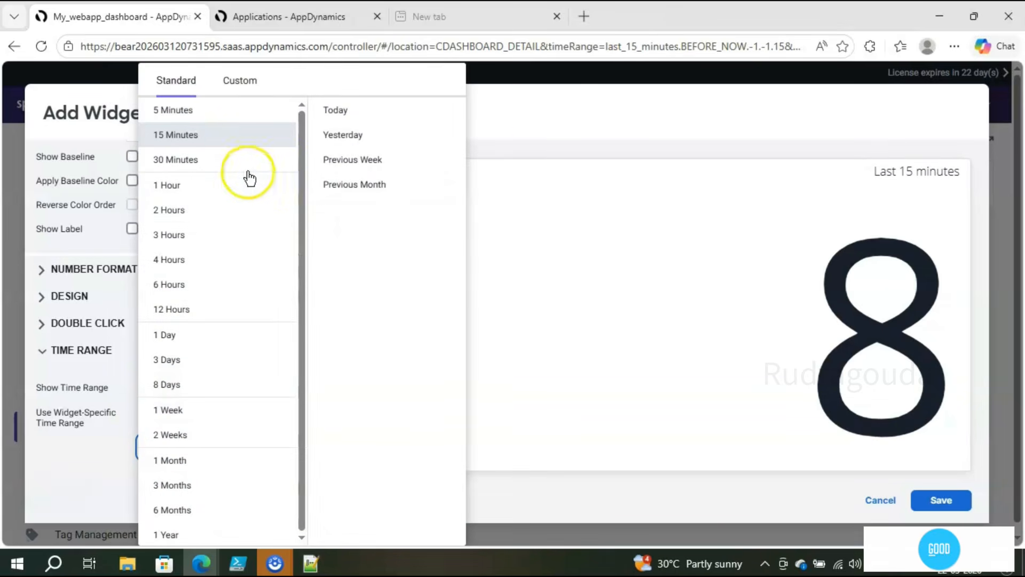
{"action": "left_click", "coordinate": [543, 138]}
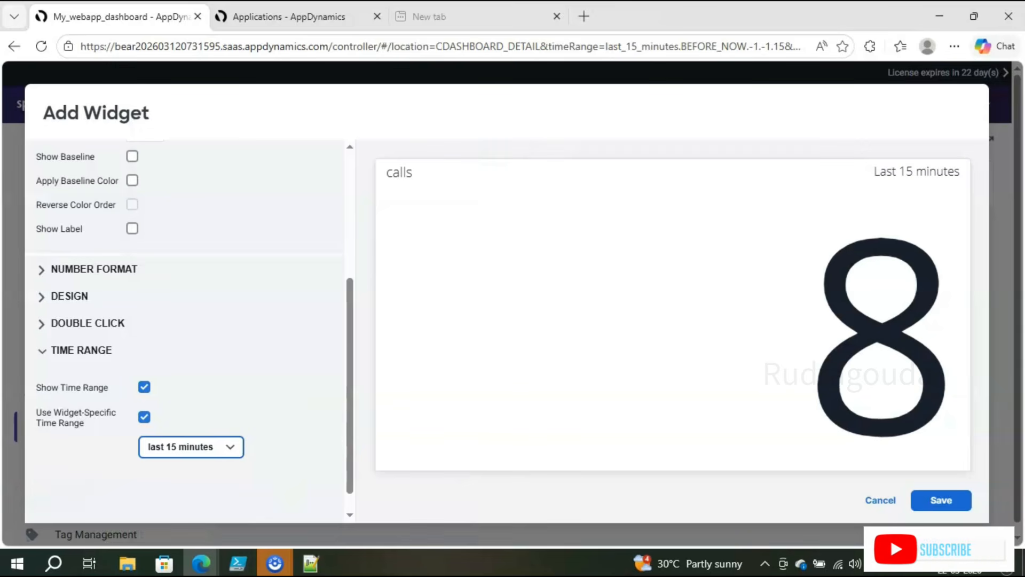
{"action": "left_click", "coordinate": [237, 563]}
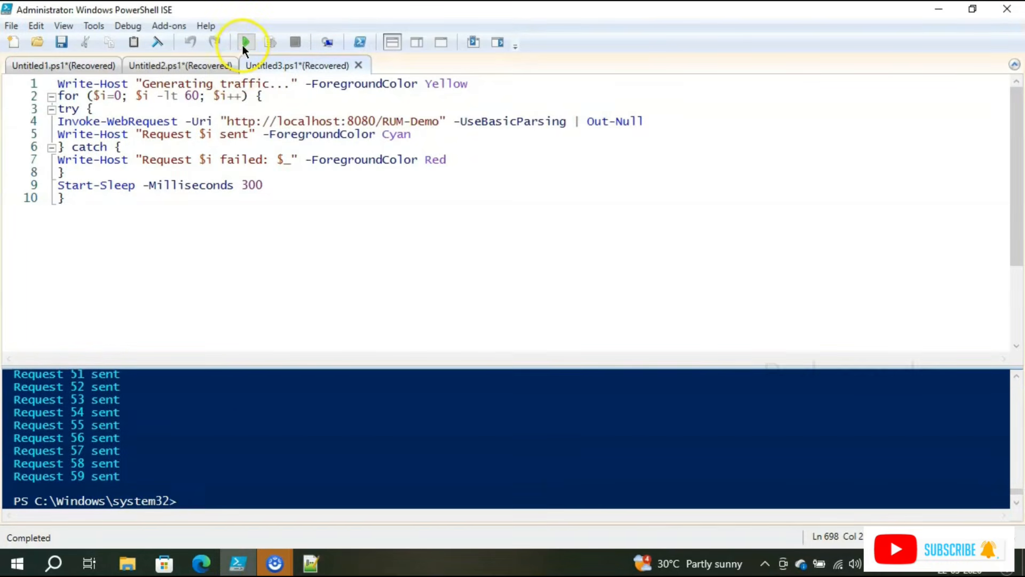
Step: Rerun the PowerShell ISE traffic script to RUM-Demo twice, then minimize the window
{"action": "left_click", "coordinate": [245, 42]}
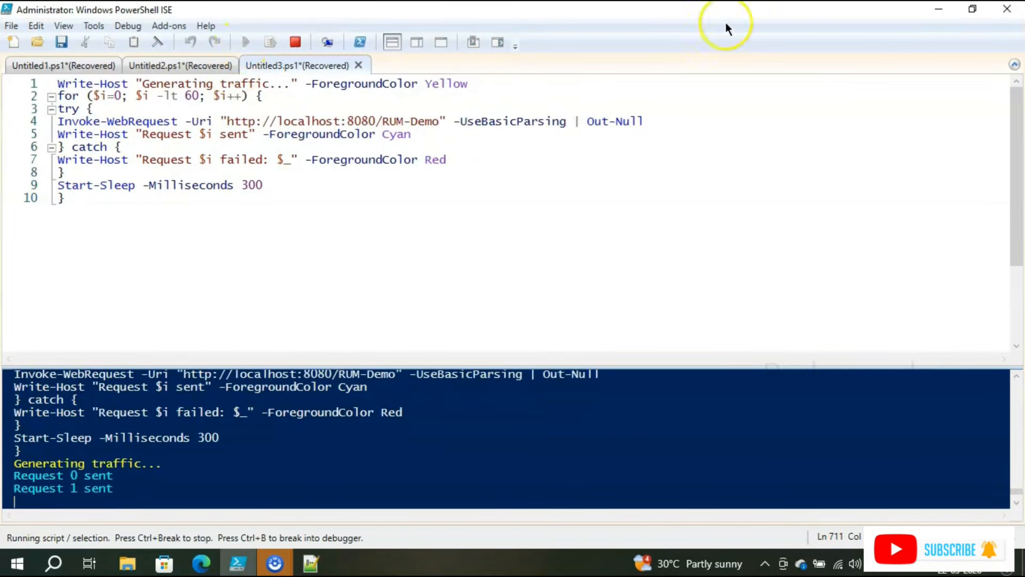
{"action": "left_click", "coordinate": [924, 20]}
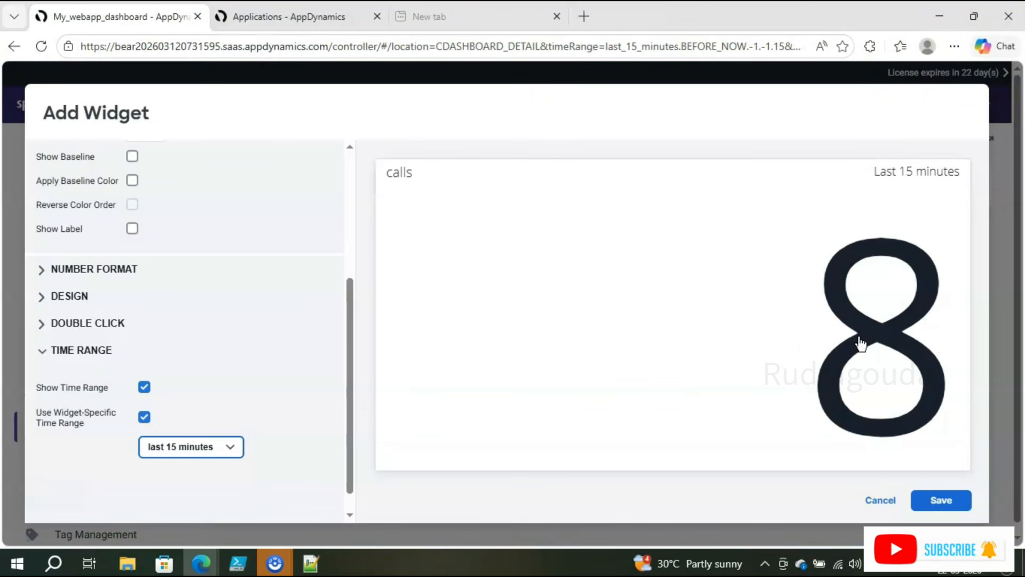
{"action": "left_click", "coordinate": [228, 569]}
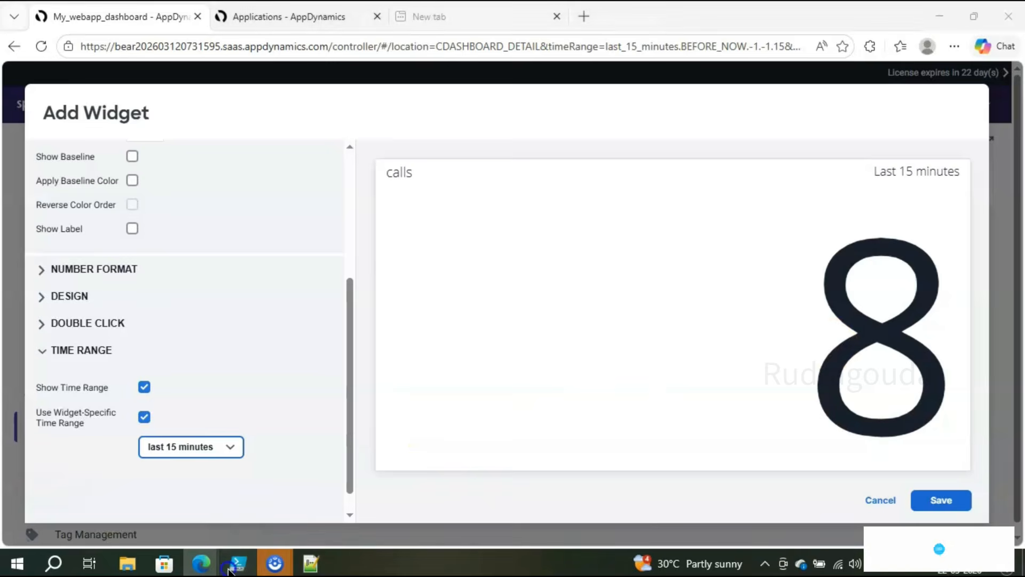
{"action": "left_click", "coordinate": [413, 199]}
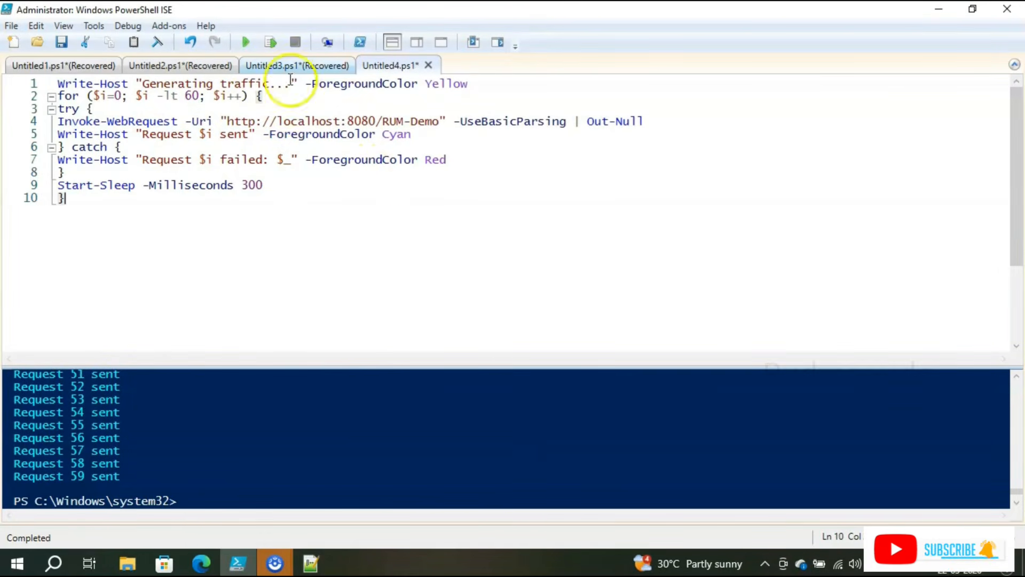
{"action": "left_click", "coordinate": [242, 43]}
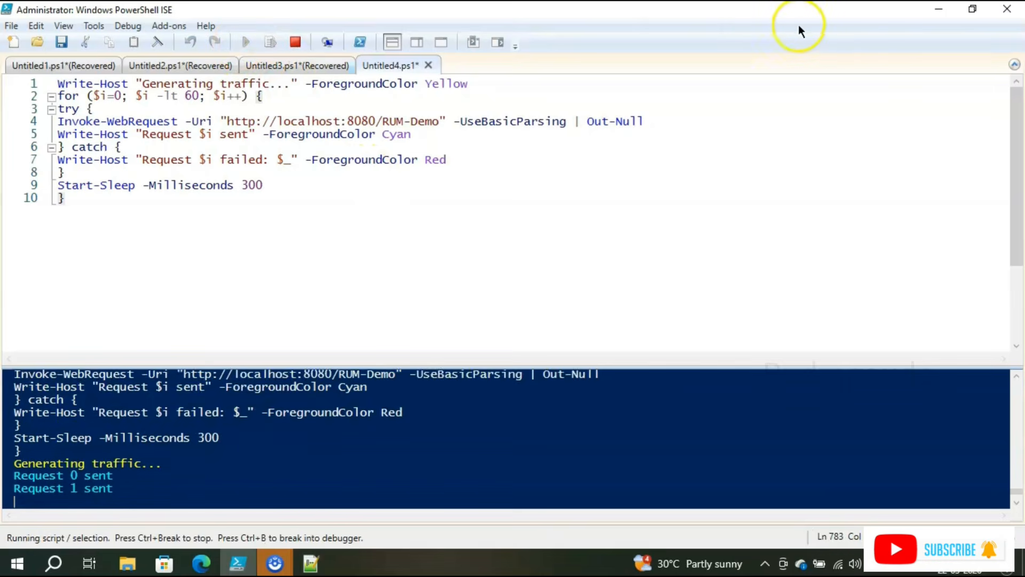
{"action": "left_click", "coordinate": [938, 9]}
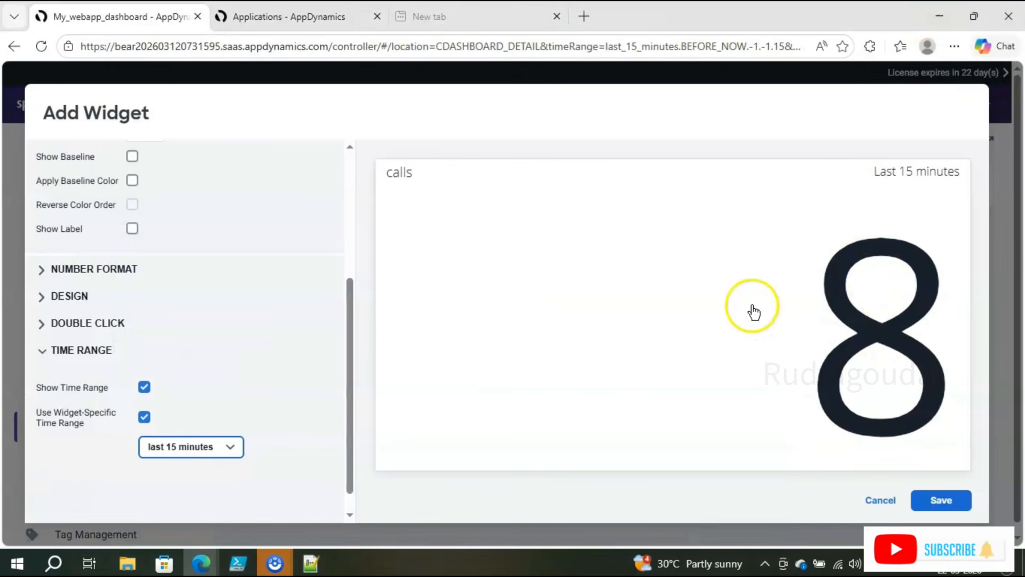
Step: Save the calls widget with a last-5-minutes range and view the Applications page
{"action": "left_click", "coordinate": [229, 457]}
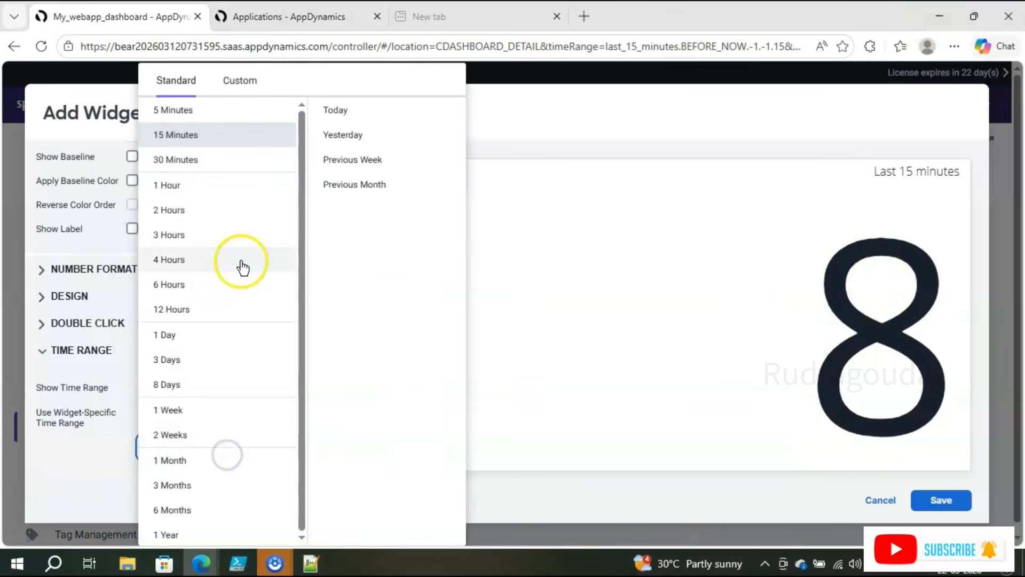
{"action": "left_click", "coordinate": [218, 112]}
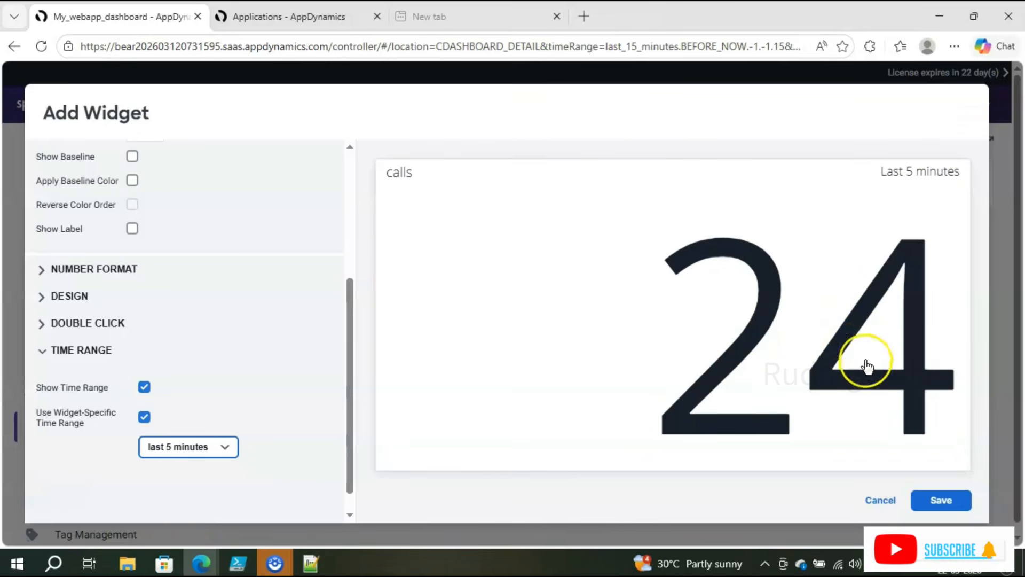
{"action": "left_click", "coordinate": [937, 499]}
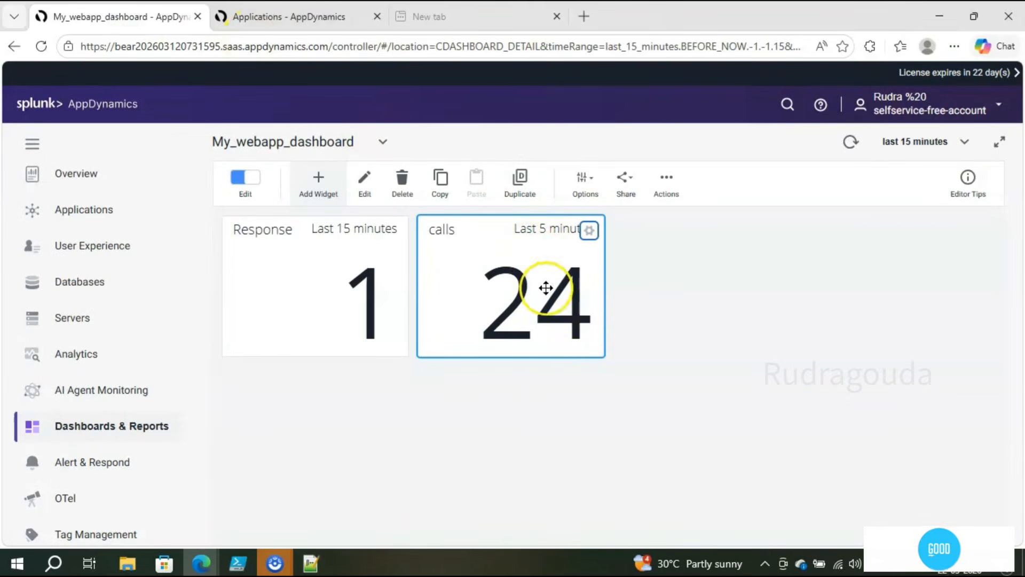
{"action": "left_click", "coordinate": [312, 23]}
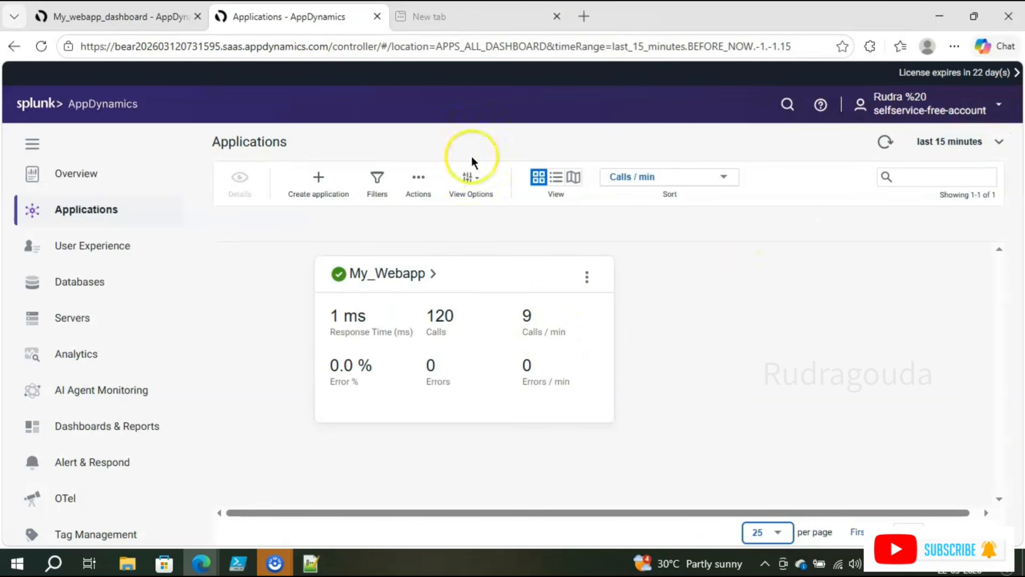
Step: Show My_Webapp figures for the last 5 minutes on the Applications page, then return to PowerShell ISE
{"action": "left_click", "coordinate": [123, 16]}
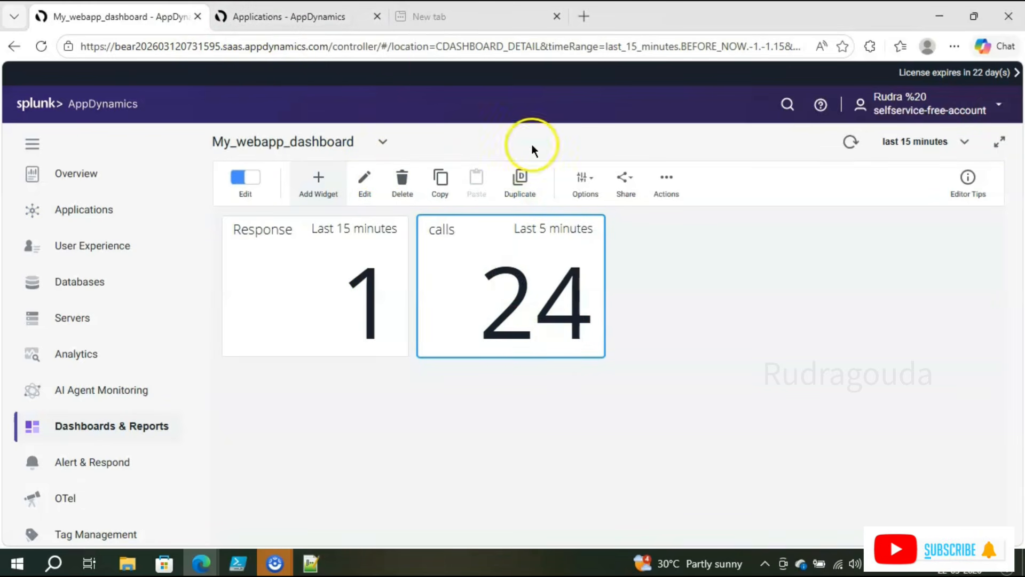
{"action": "left_click", "coordinate": [283, 17]}
{"action": "left_click", "coordinate": [921, 142]}
{"action": "left_click", "coordinate": [889, 108]}
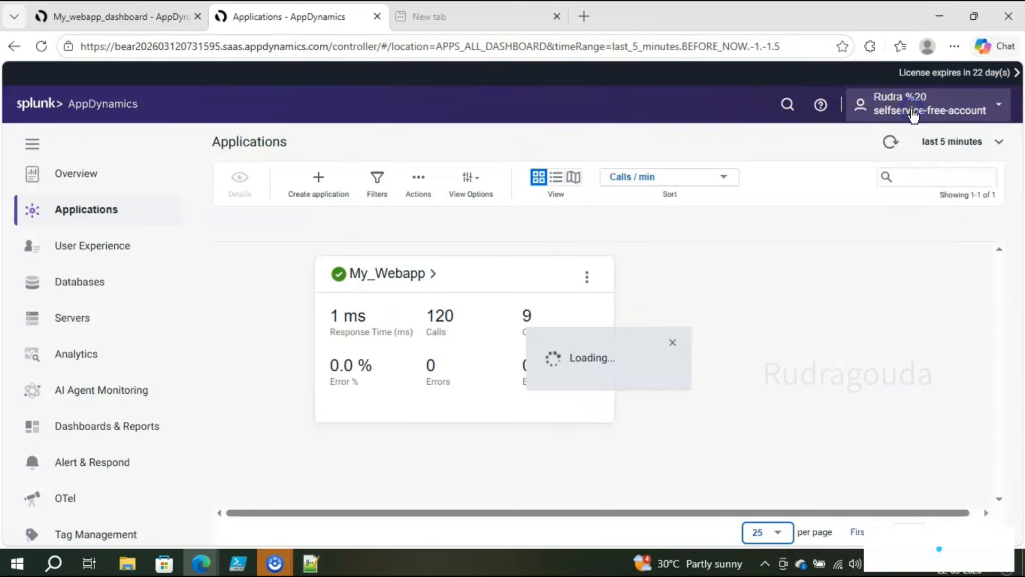
{"action": "left_click", "coordinate": [907, 104]}
{"action": "left_click", "coordinate": [640, 264]}
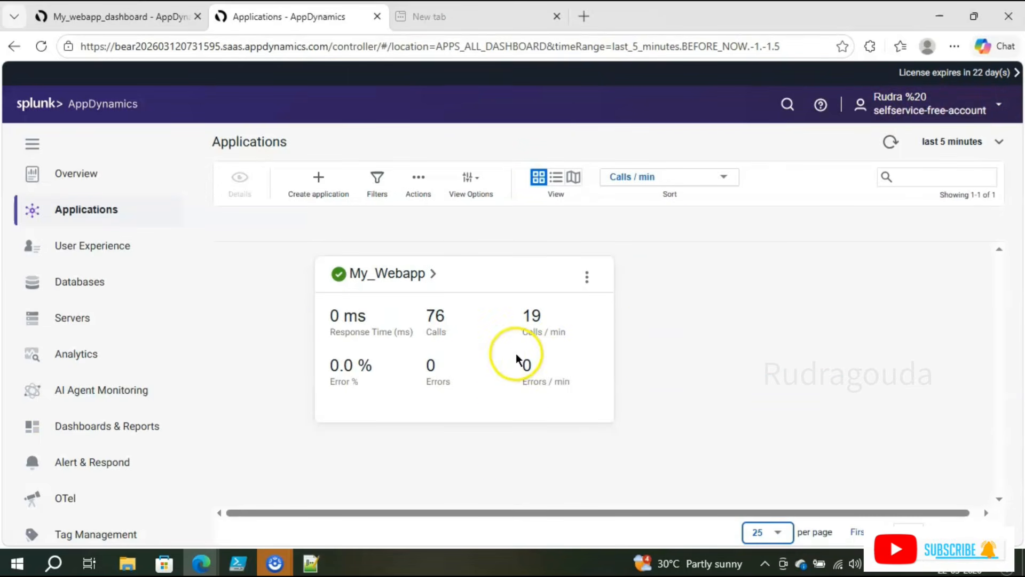
{"action": "left_click", "coordinate": [243, 566]}
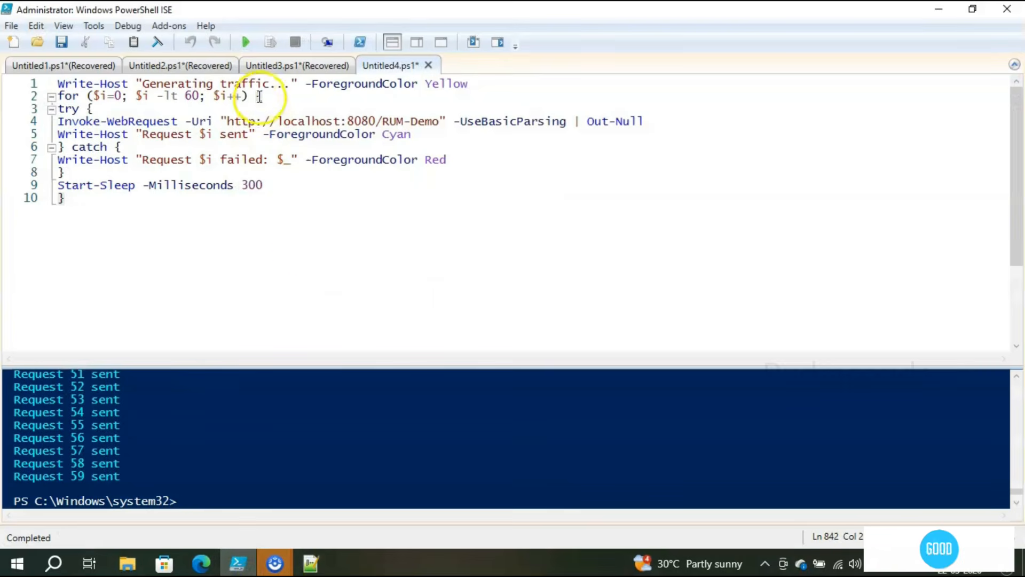
Step: Rerun the traffic script, minimize PowerShell ISE, and go back to My_webapp_dashboard in the browser
{"action": "left_click", "coordinate": [245, 42]}
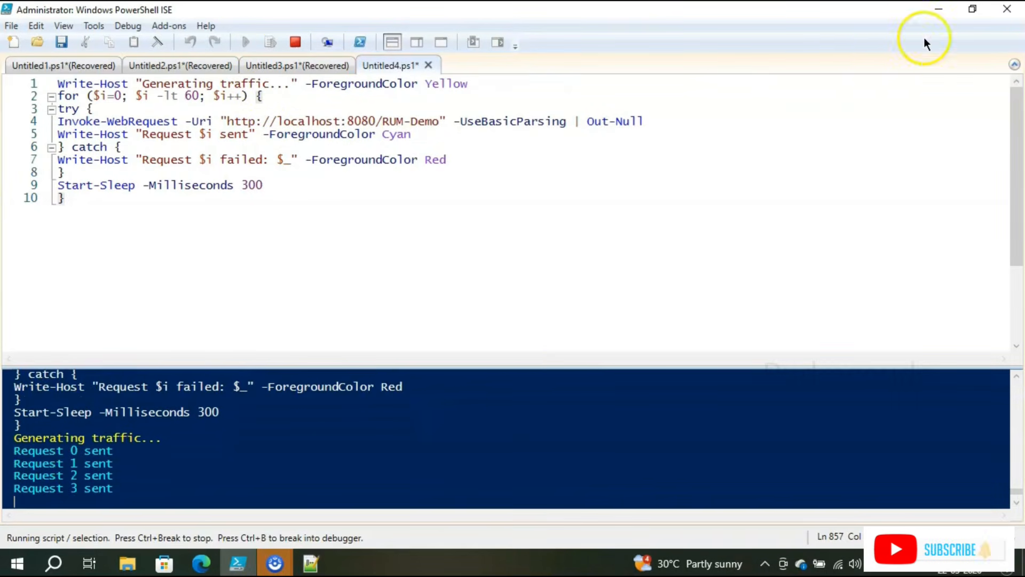
{"action": "left_click", "coordinate": [937, 9]}
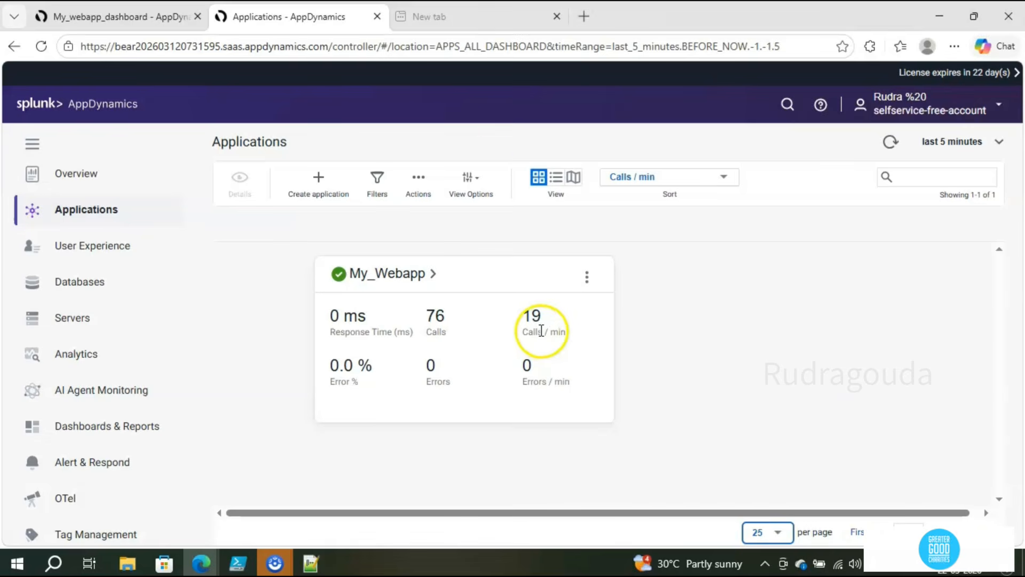
{"action": "left_click", "coordinate": [103, 7]}
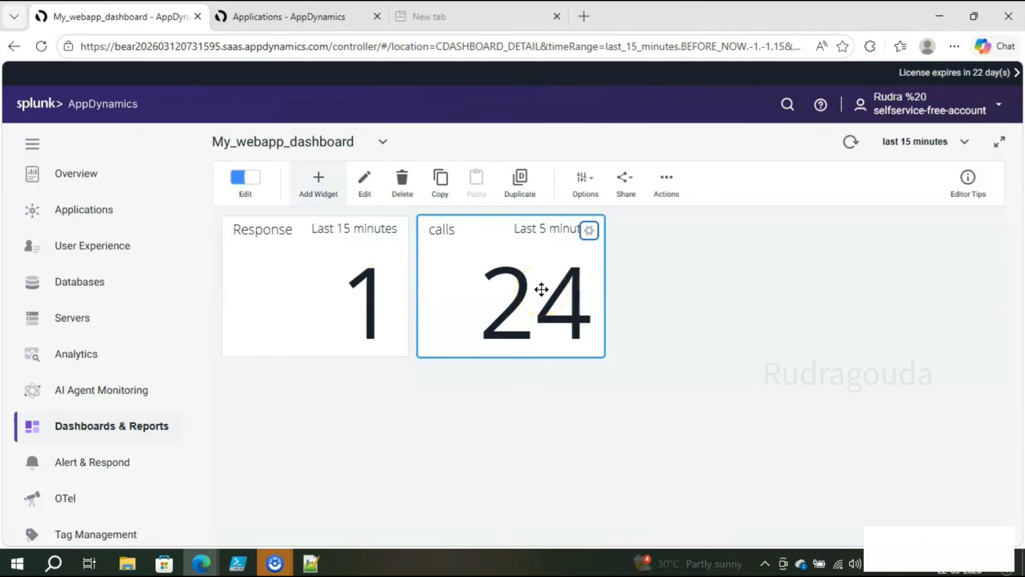
Step: Add a Health Status widget to the dashboard titled 'app status'
{"action": "left_click", "coordinate": [319, 198]}
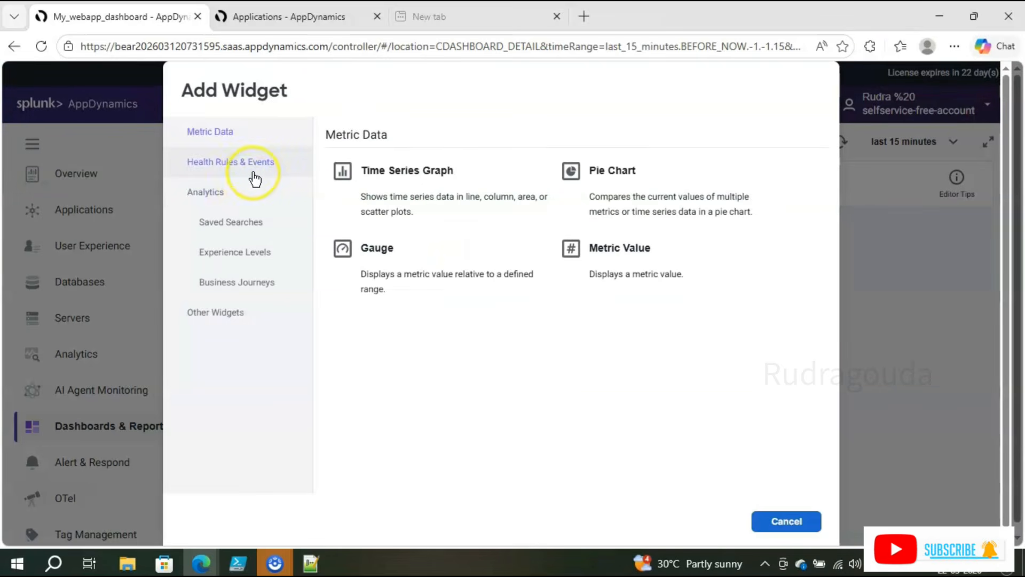
{"action": "left_click", "coordinate": [254, 175]}
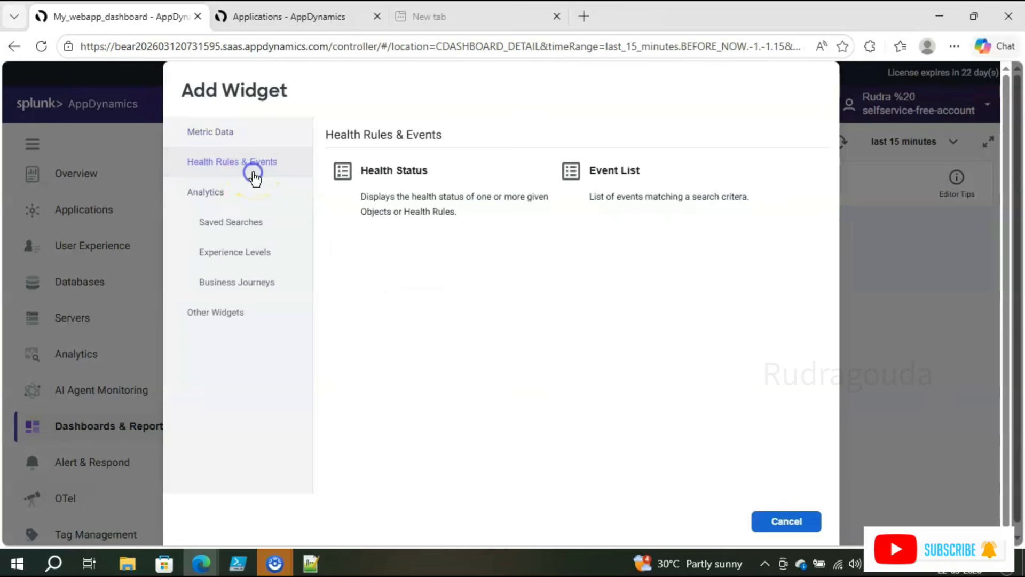
{"action": "left_click", "coordinate": [361, 189]}
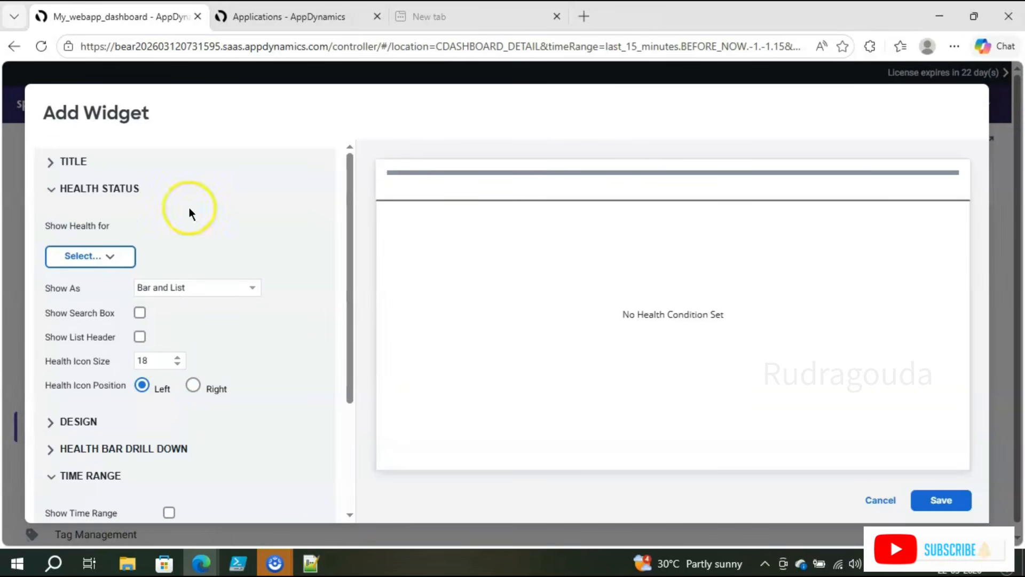
{"action": "left_click", "coordinate": [50, 161]}
{"action": "left_click", "coordinate": [104, 200]}
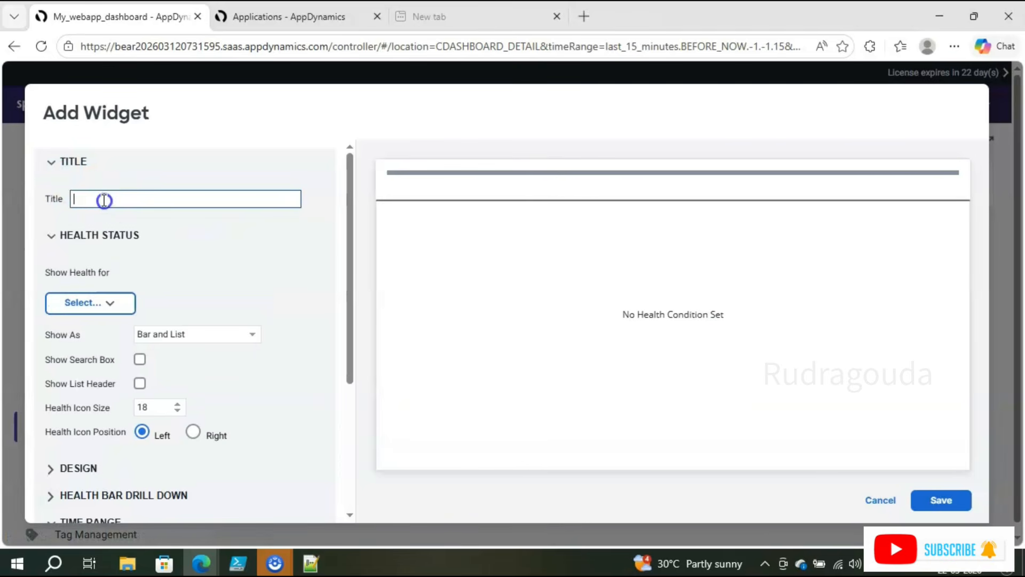
{"action": "type", "text": "app sta"}
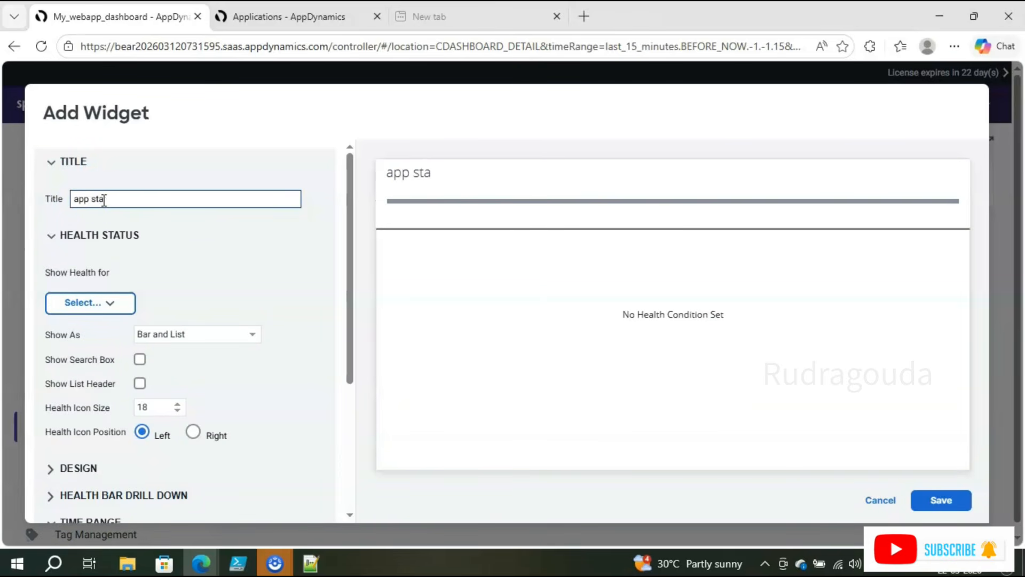
{"action": "type", "text": "tus"}
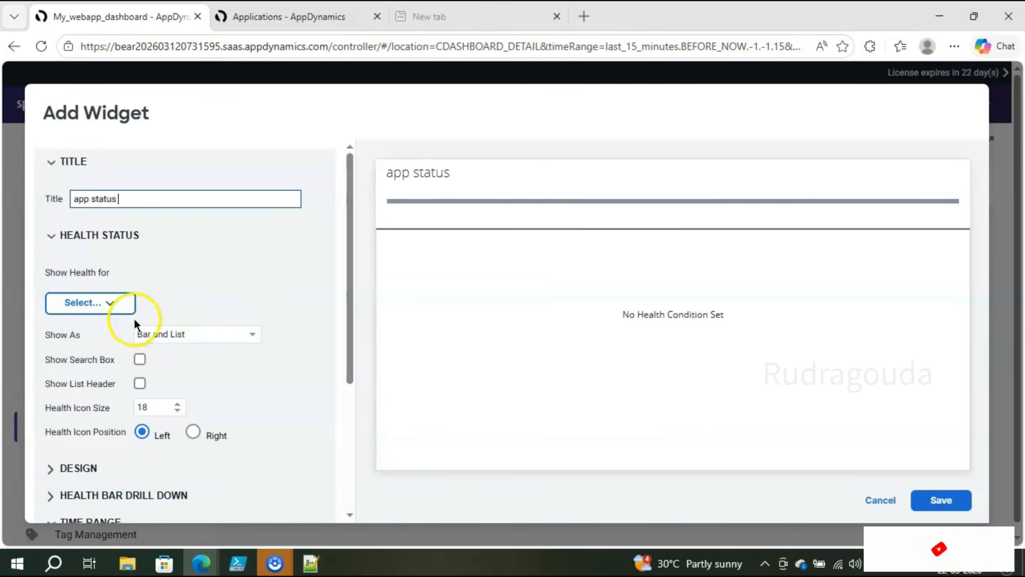
Step: Make the app status widget cover all Applications and save it to the dashboard
{"action": "left_click", "coordinate": [124, 302]}
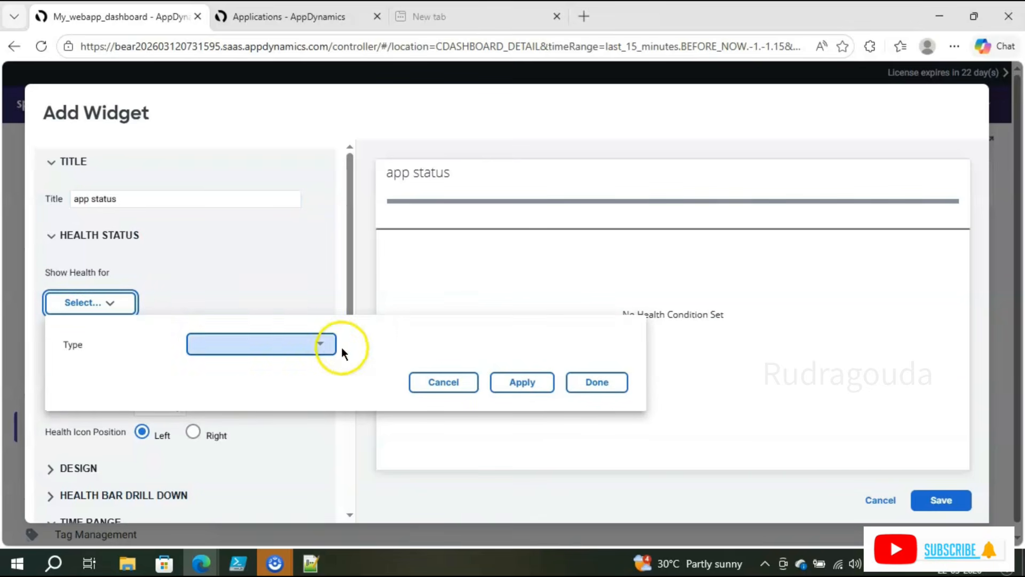
{"action": "left_click", "coordinate": [320, 344]}
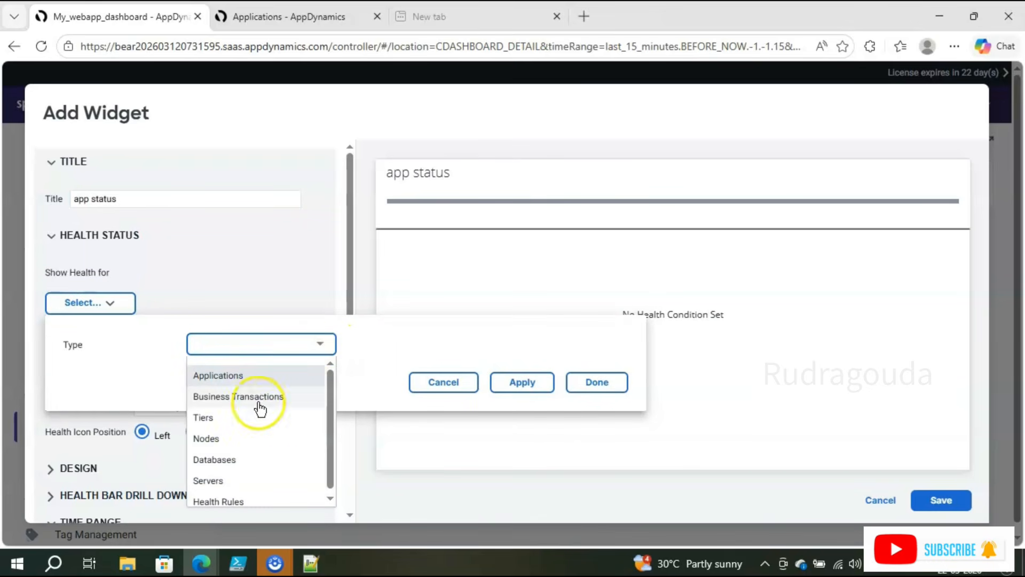
{"action": "left_click", "coordinate": [270, 377]}
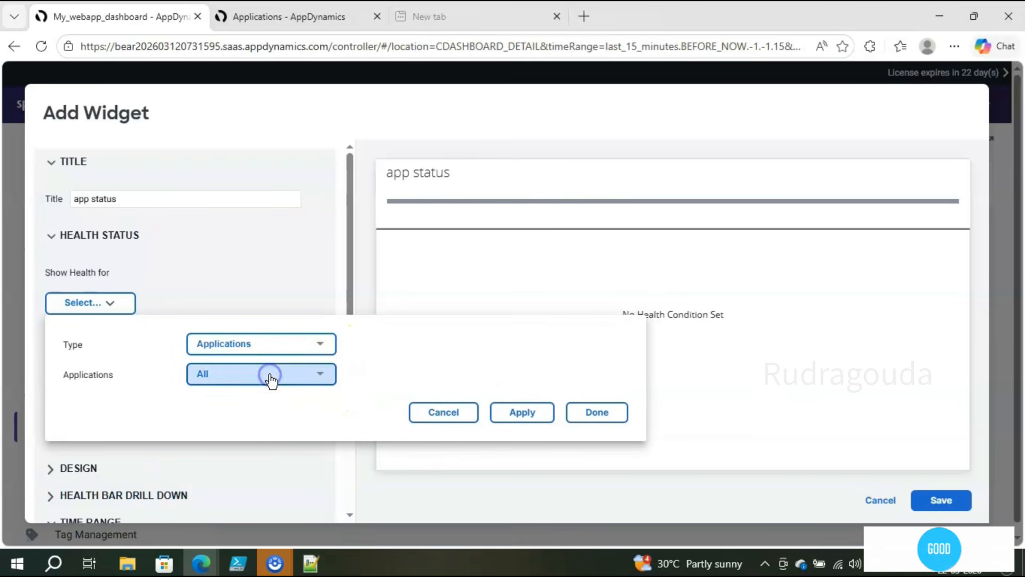
{"action": "left_click", "coordinate": [320, 374]}
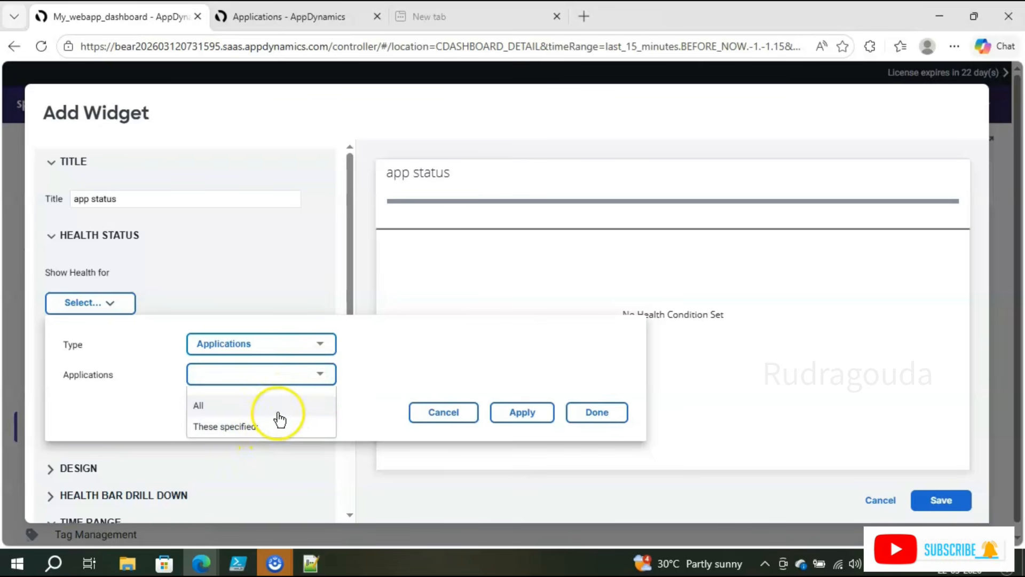
{"action": "left_click", "coordinate": [284, 412]}
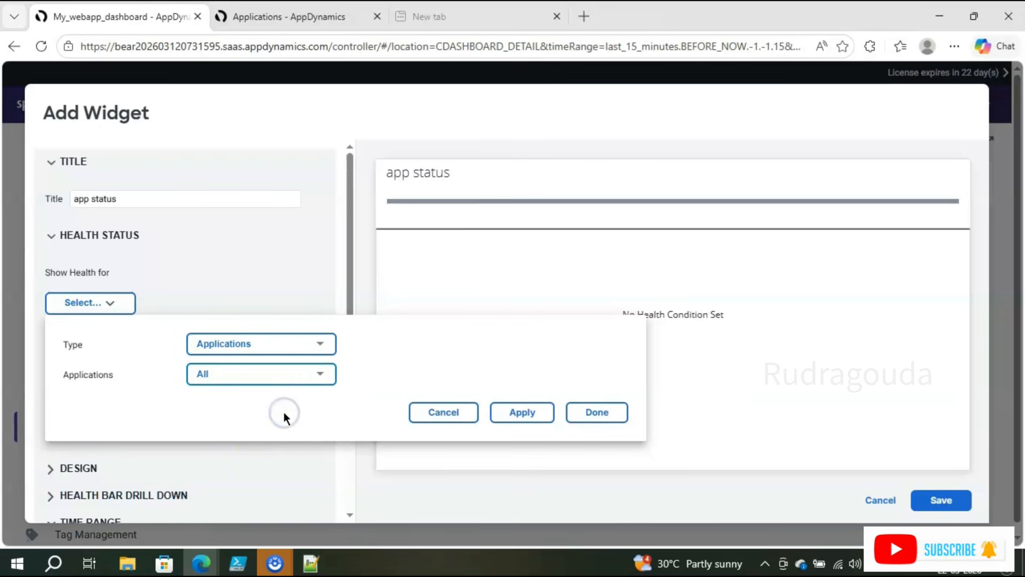
{"action": "left_click", "coordinate": [535, 420]}
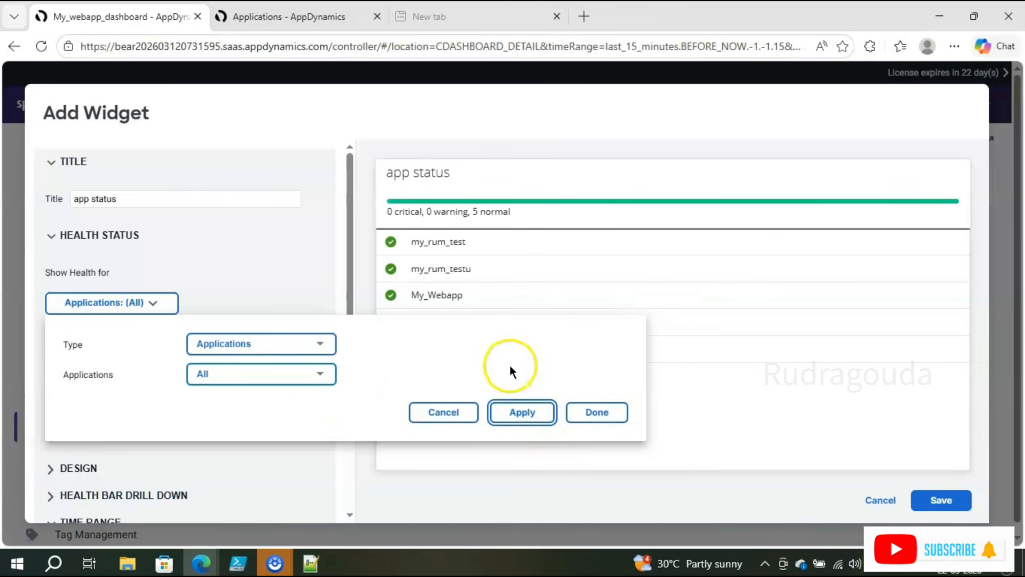
{"action": "left_click", "coordinate": [589, 414]}
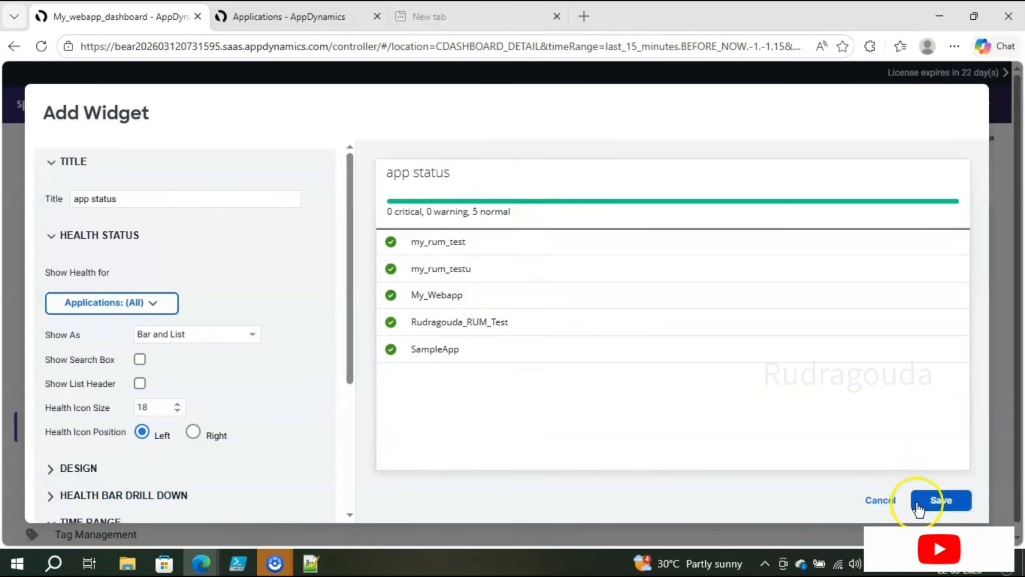
{"action": "left_click", "coordinate": [941, 500]}
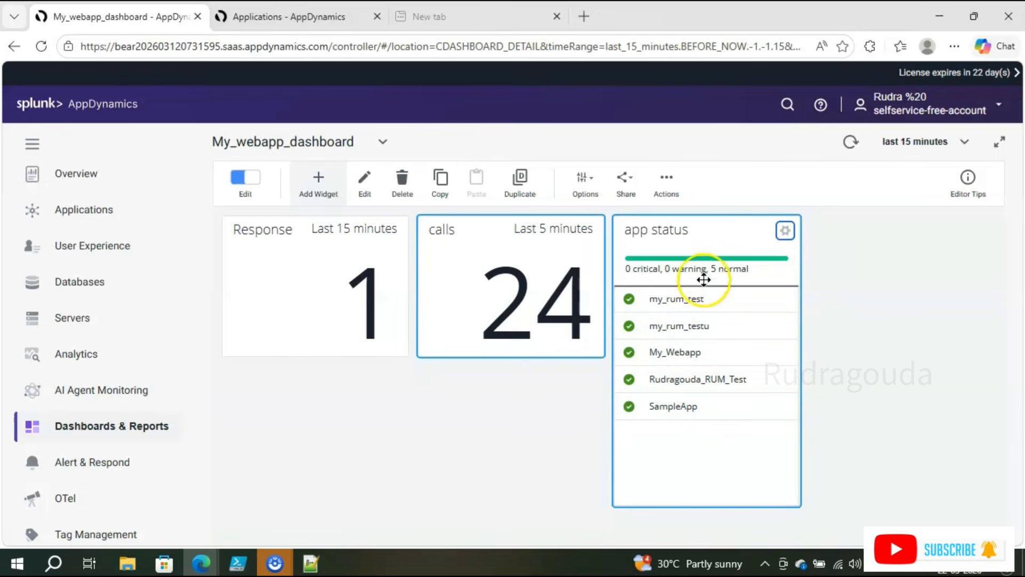
Step: Deselect the app status widget and start adding another widget to My_webapp_dashboard
{"action": "left_click", "coordinate": [489, 393]}
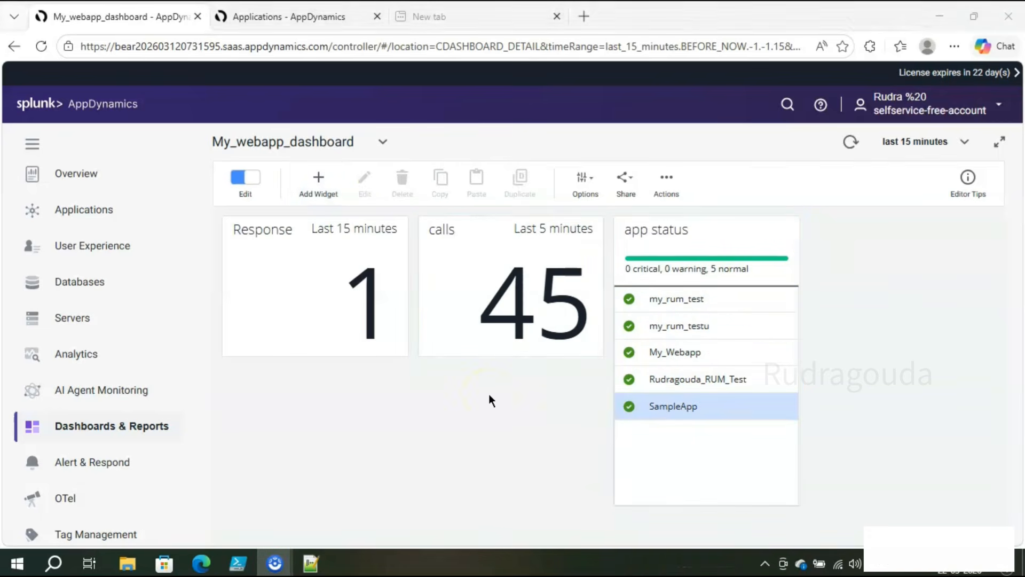
{"action": "left_click", "coordinate": [321, 187]}
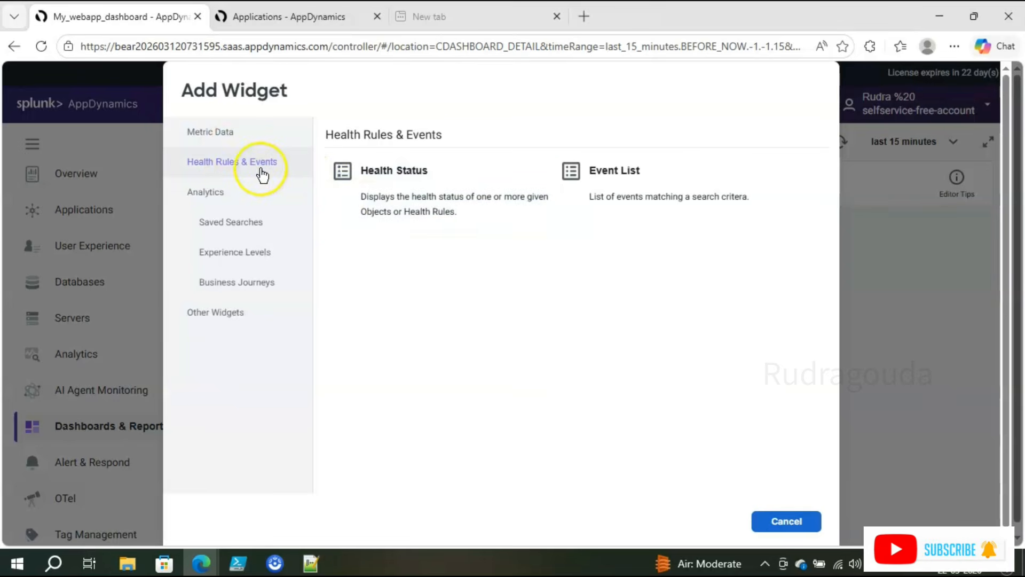
Step: Create a Health Status widget showing the health of Nodes in the My_Webapp application
{"action": "left_click", "coordinate": [416, 219]}
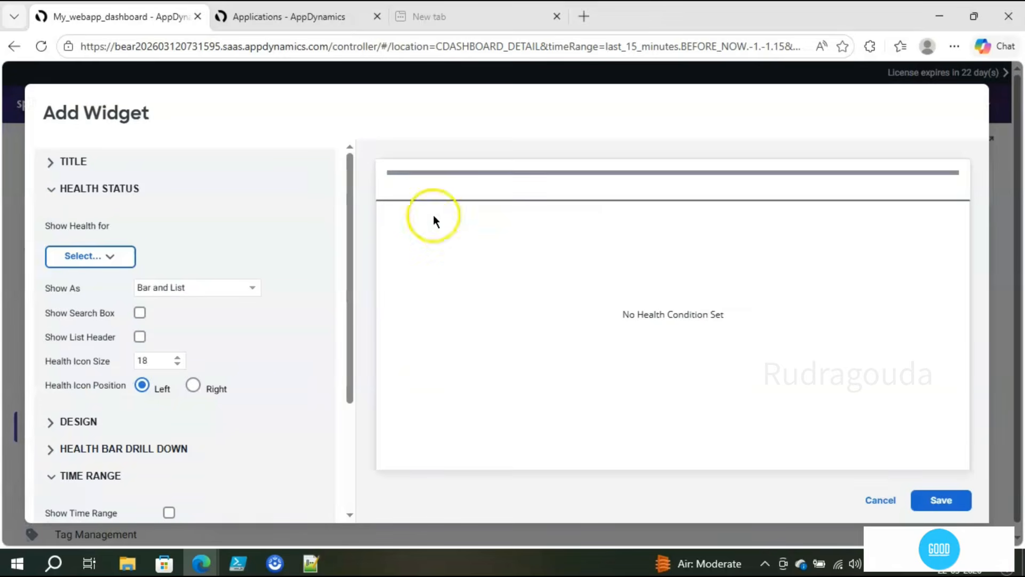
{"action": "left_click", "coordinate": [112, 261]}
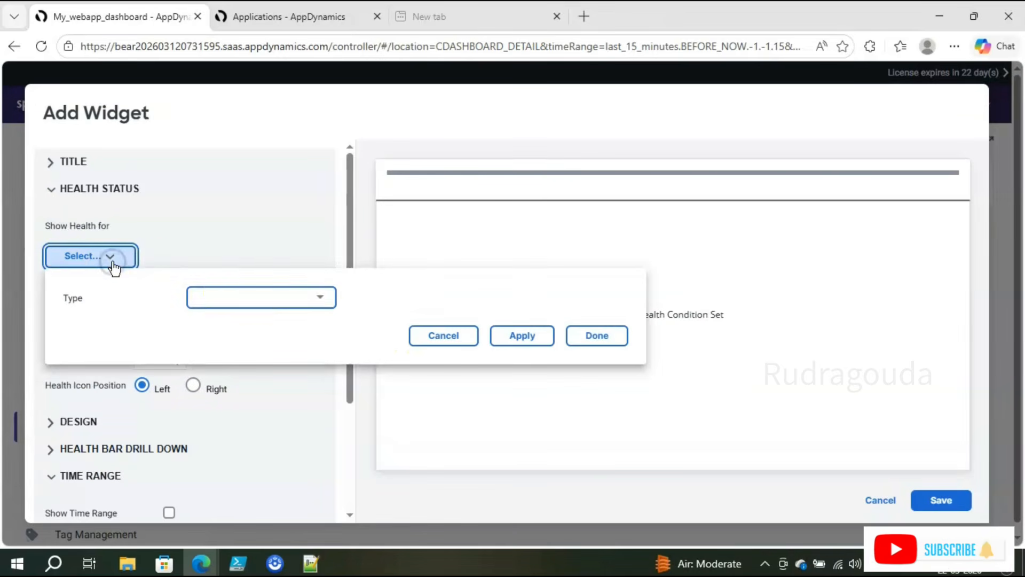
{"action": "left_click", "coordinate": [300, 299]}
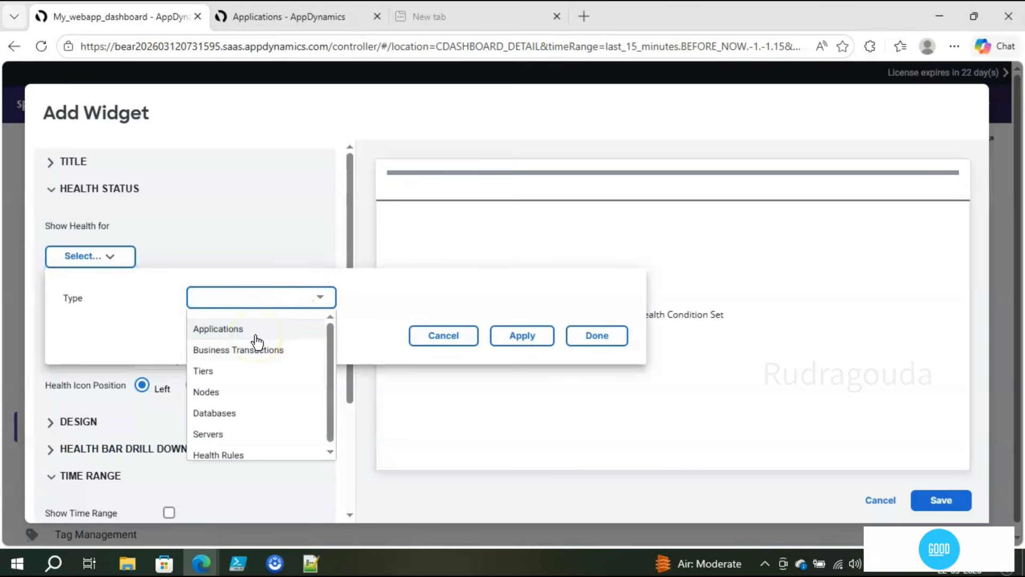
{"action": "left_click", "coordinate": [241, 393]}
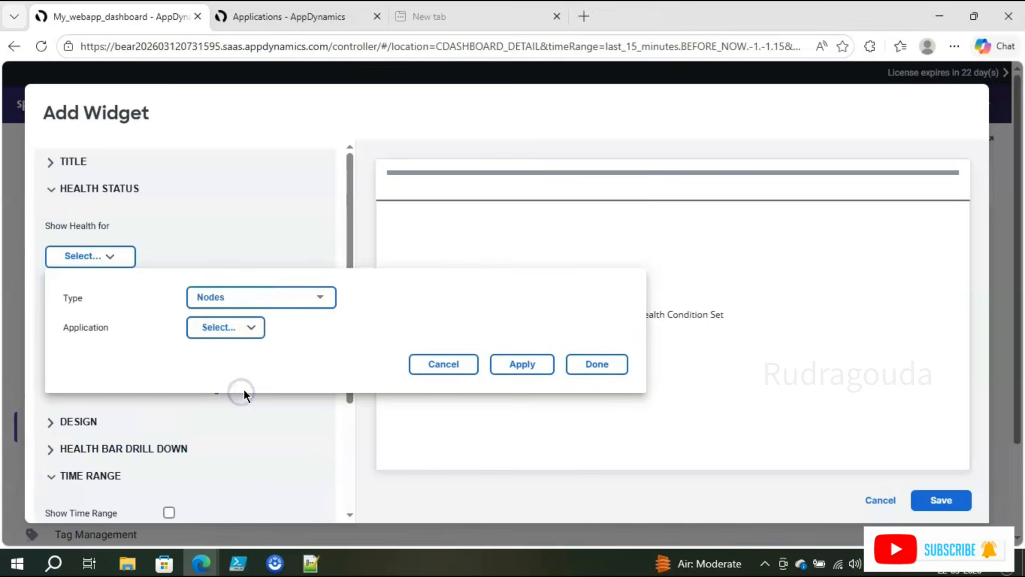
{"action": "left_click", "coordinate": [257, 328]}
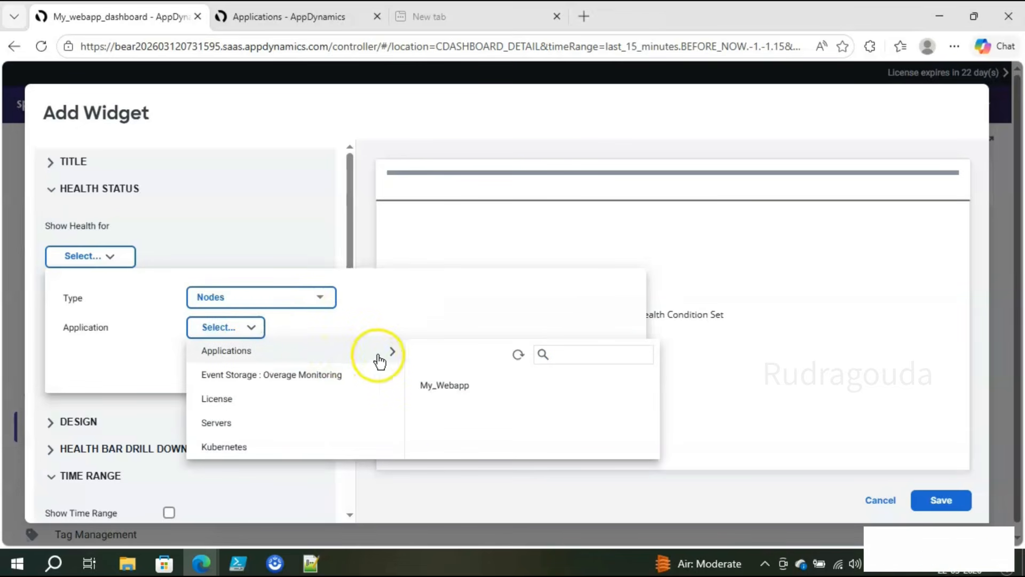
{"action": "left_click", "coordinate": [434, 386]}
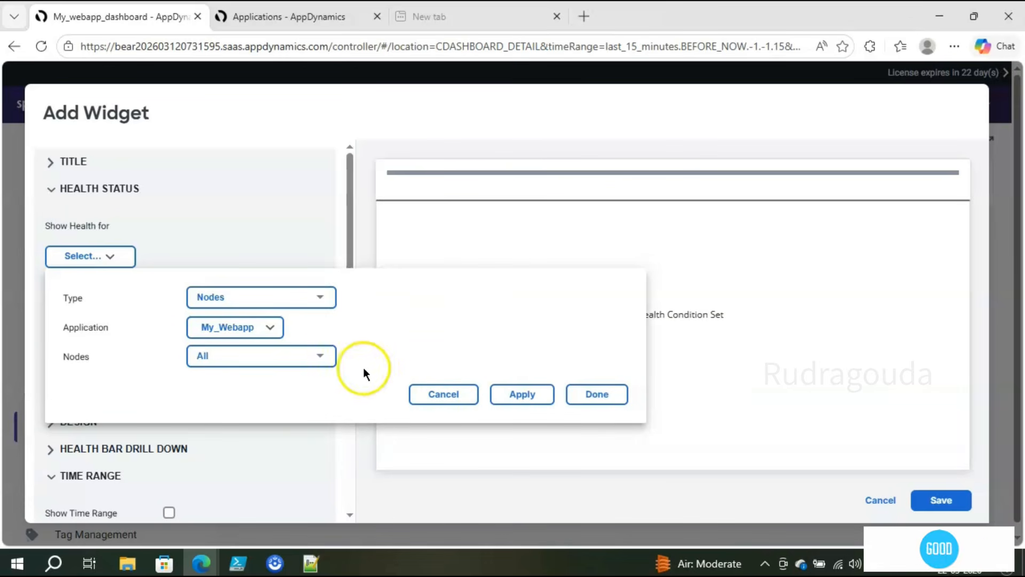
Step: Include all My_Webapp nodes in the widget and apply the selection
{"action": "left_click", "coordinate": [328, 363]}
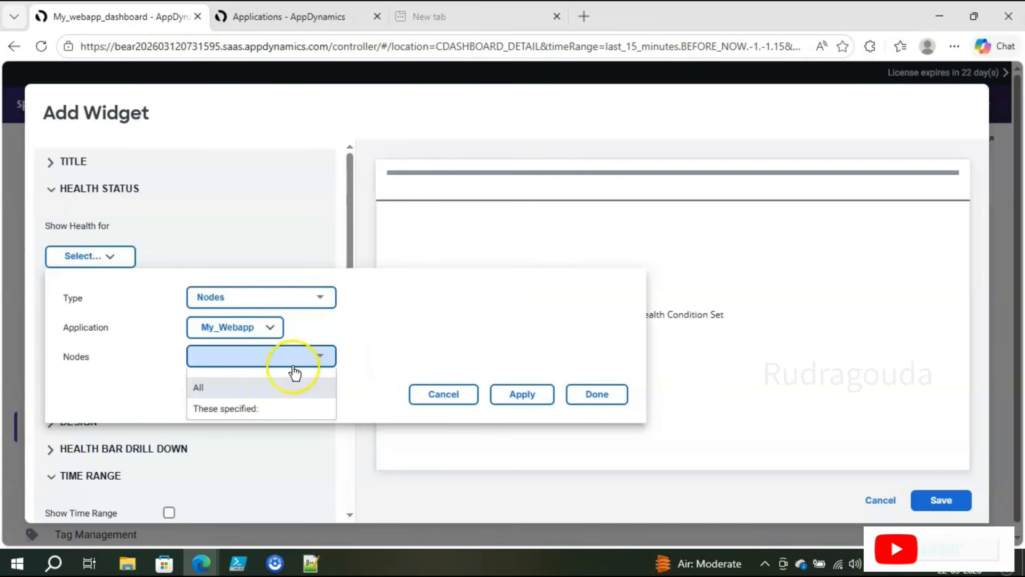
{"action": "left_click", "coordinate": [258, 409]}
{"action": "left_click", "coordinate": [462, 454]}
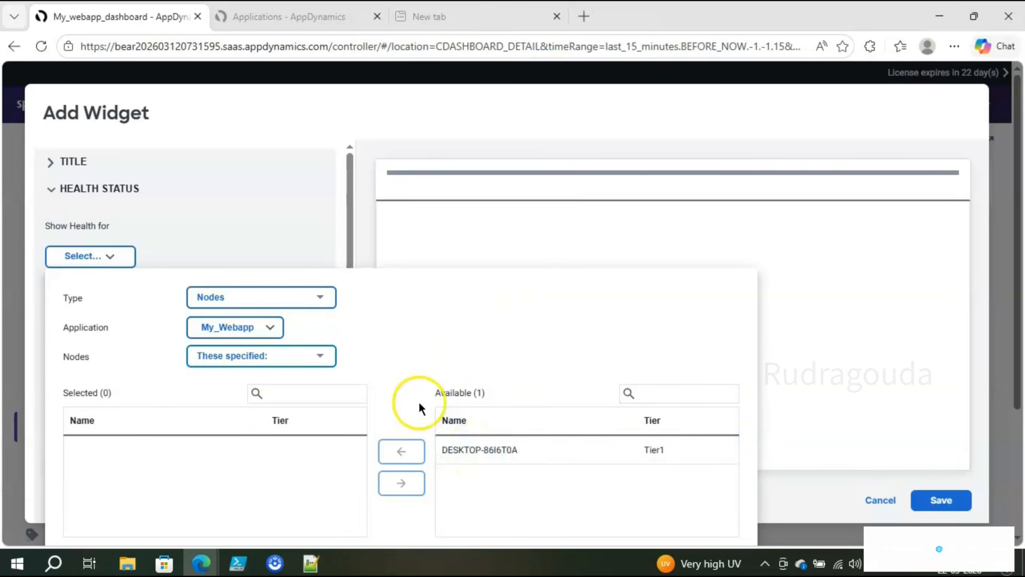
{"action": "left_click", "coordinate": [323, 356]}
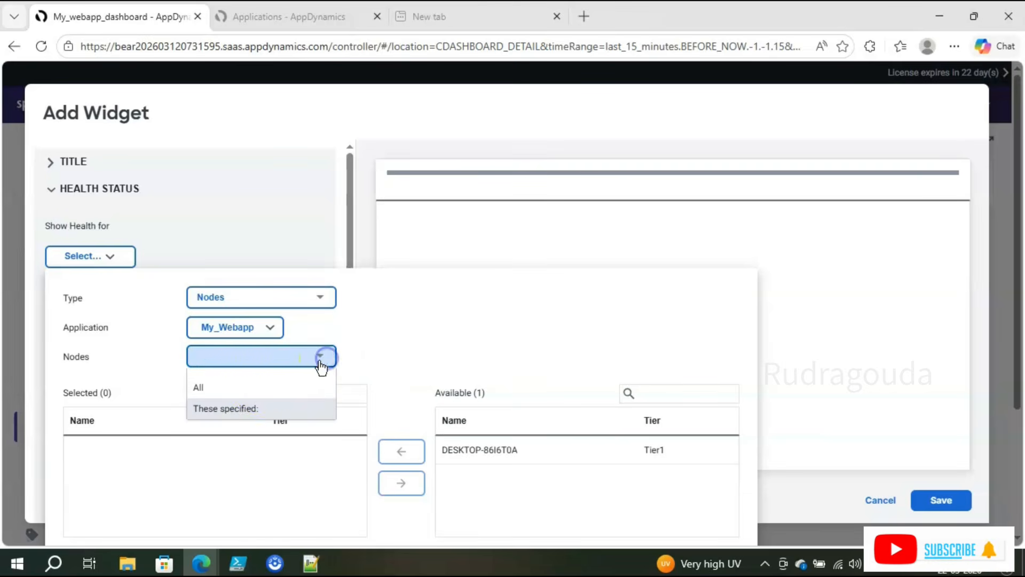
{"action": "left_click", "coordinate": [256, 387]}
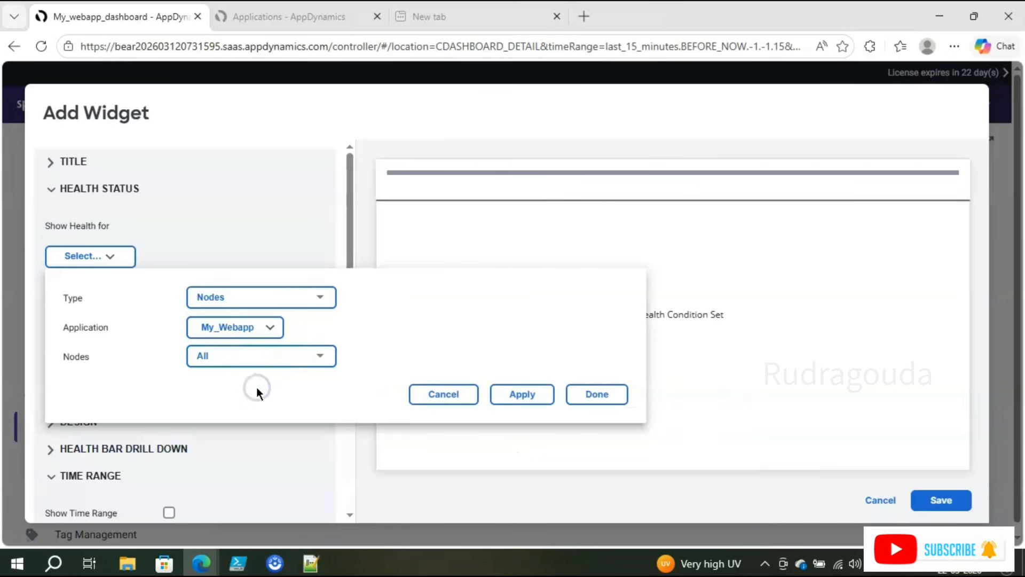
{"action": "left_click", "coordinate": [522, 395]}
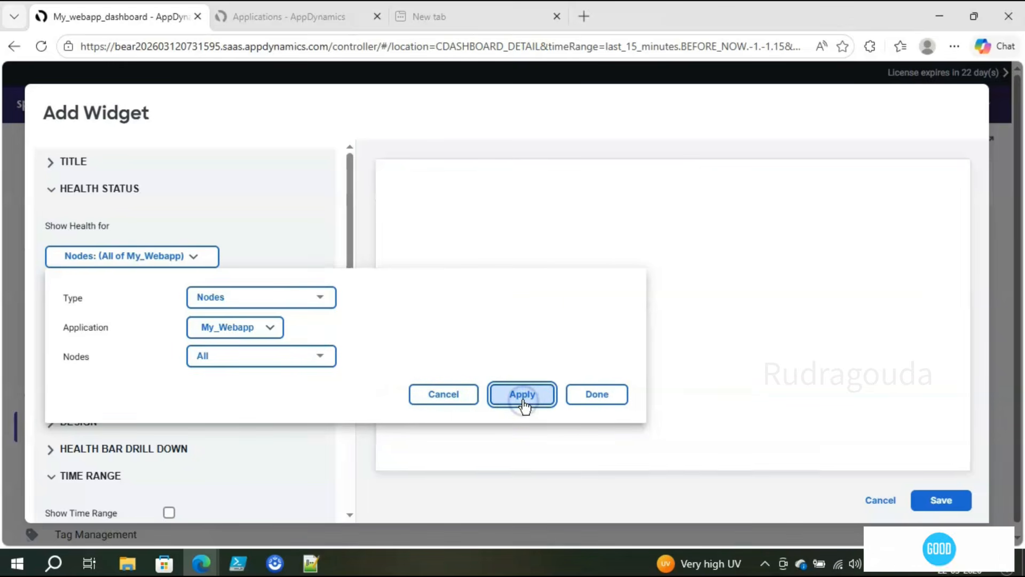
{"action": "left_click", "coordinate": [576, 399]}
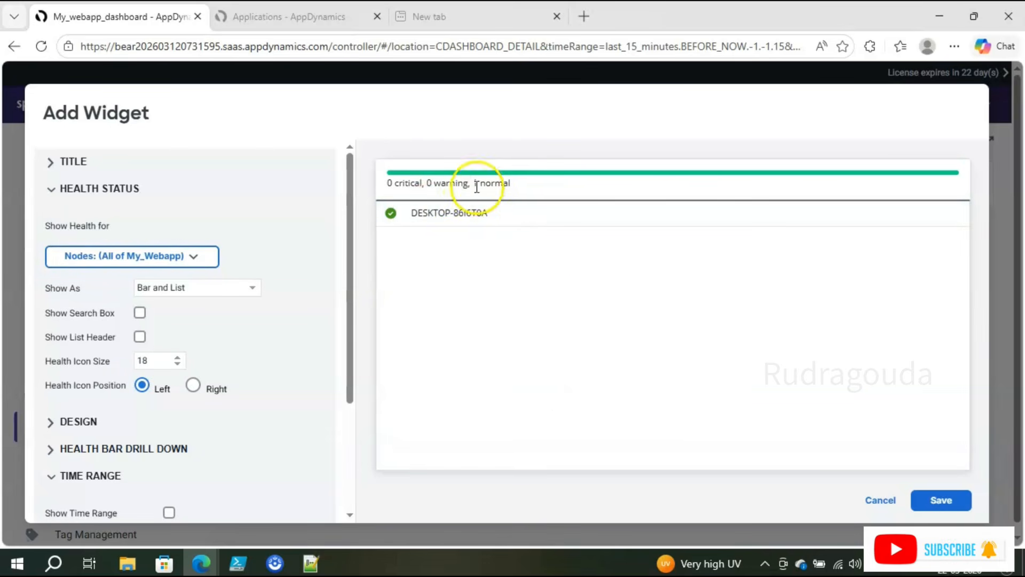
Step: Show the time range on the node health widget, keep the dashboard's time range, and save it
{"action": "left_click", "coordinate": [458, 214]}
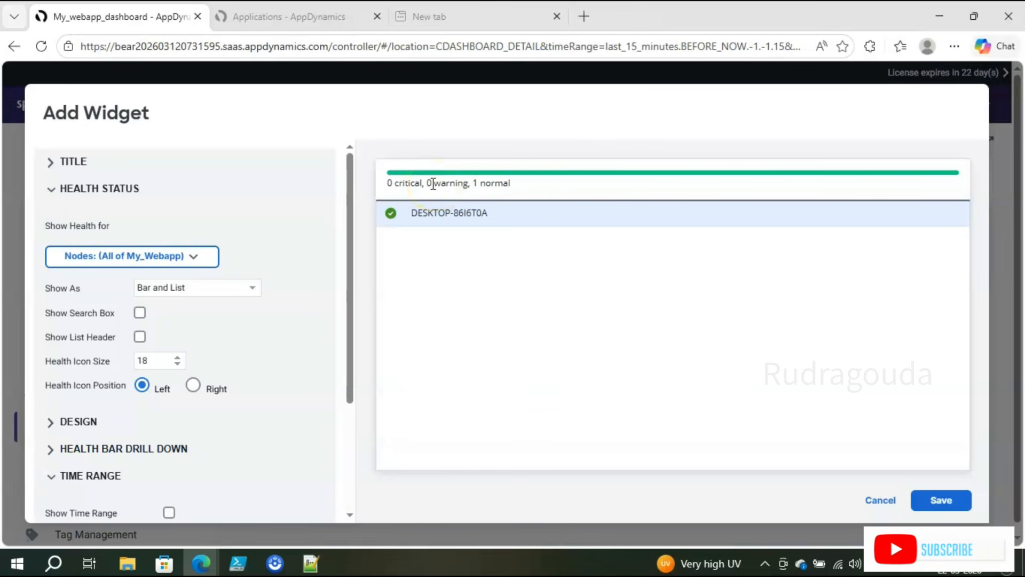
{"action": "left_click_drag", "start_coordinate": [350, 191], "coordinate": [345, 321]}
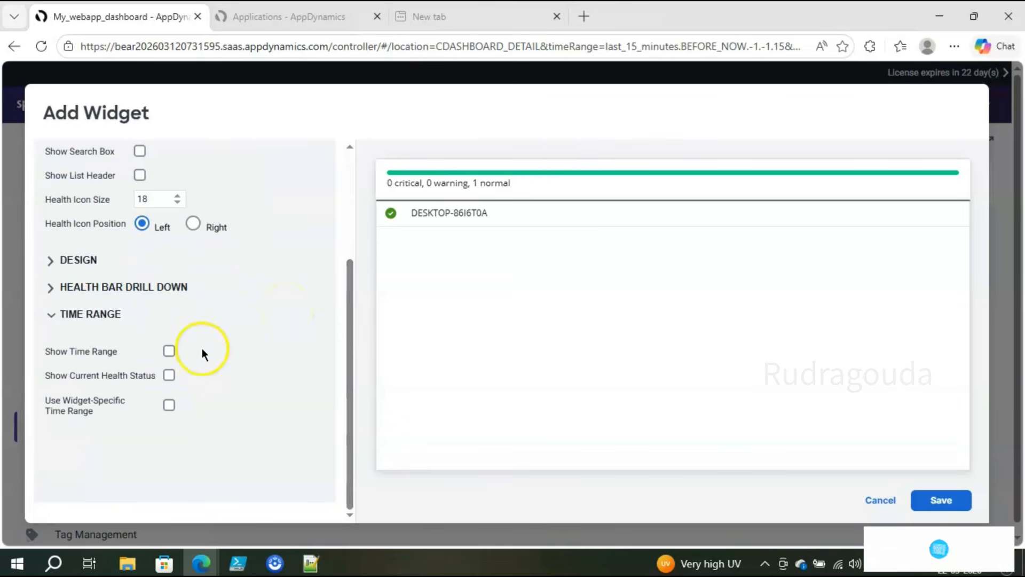
{"action": "left_click", "coordinate": [173, 355]}
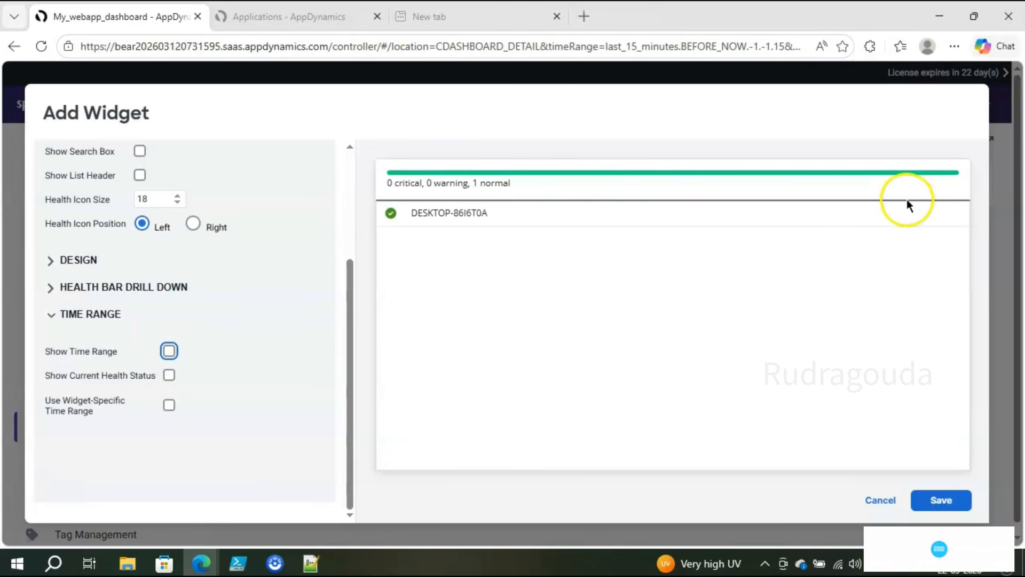
{"action": "left_click", "coordinate": [169, 352]}
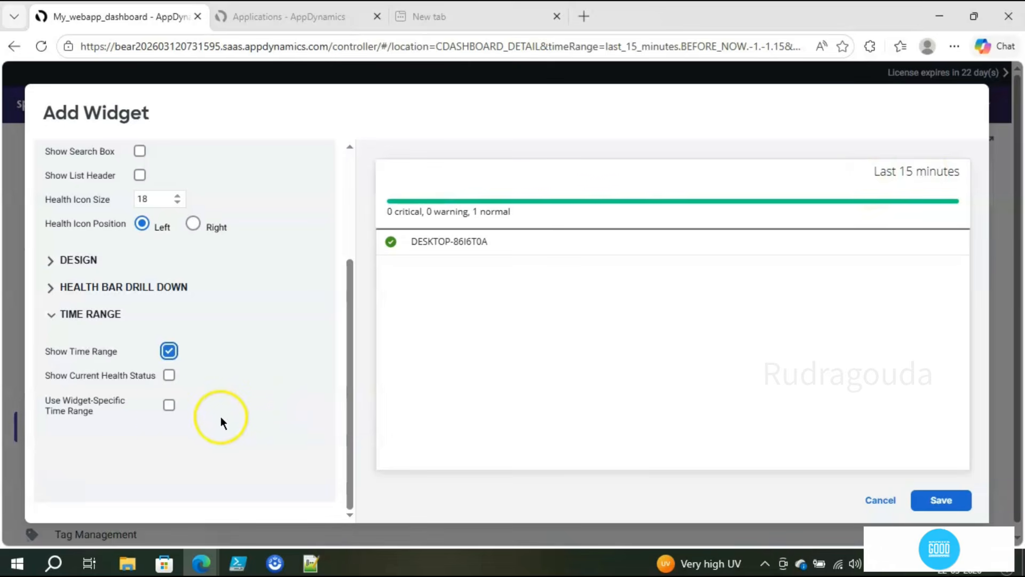
{"action": "left_click", "coordinate": [170, 406]}
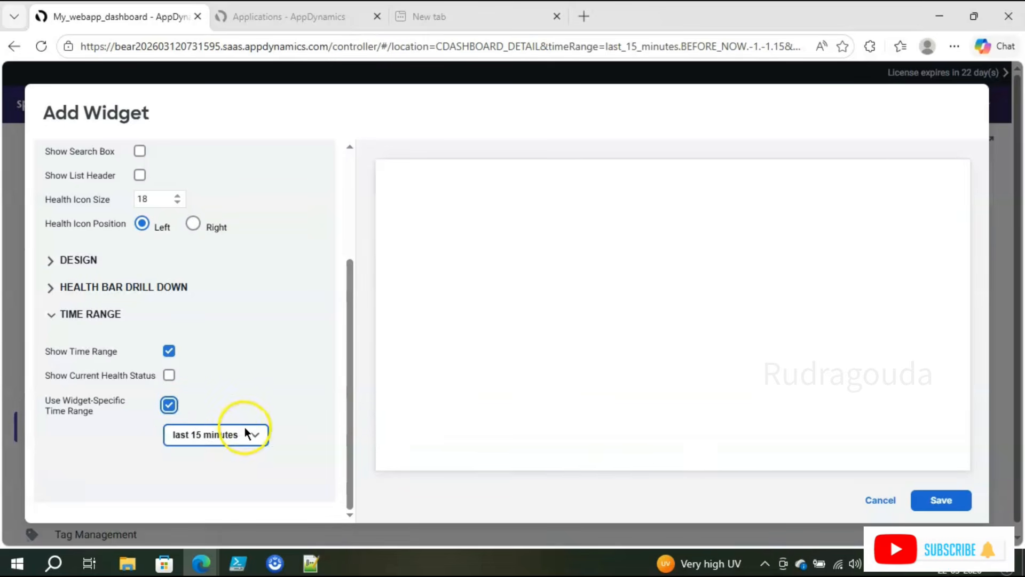
{"action": "left_click", "coordinate": [170, 406]}
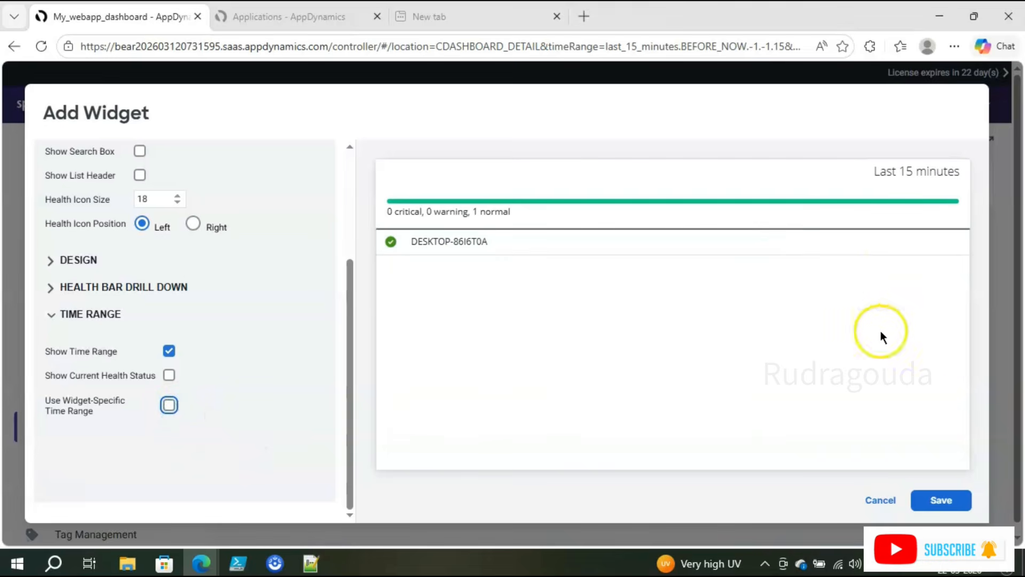
{"action": "left_click", "coordinate": [938, 500]}
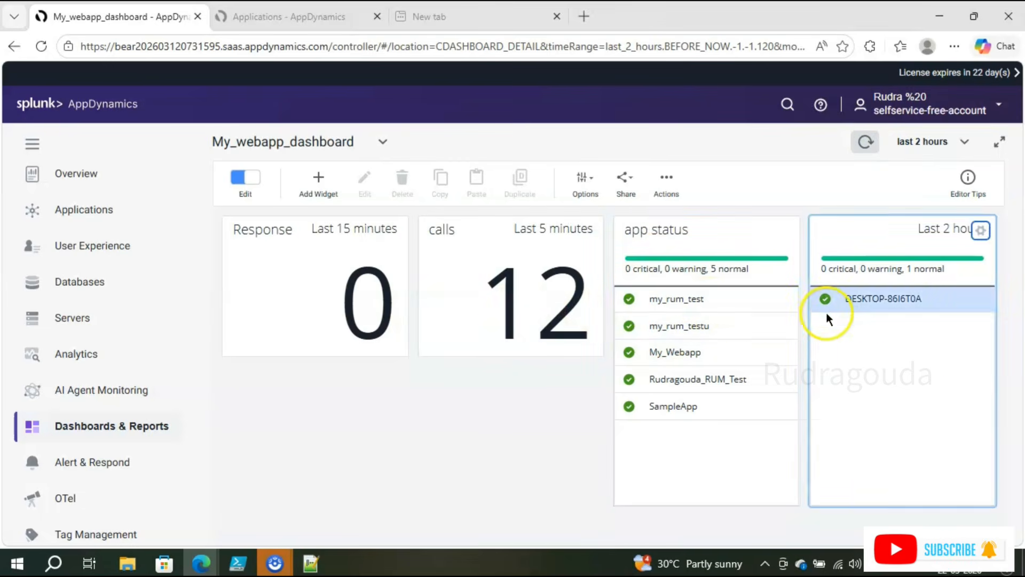
Step: Add a Time Series Graph widget and start a new data series for it
{"action": "left_click", "coordinate": [297, 192]}
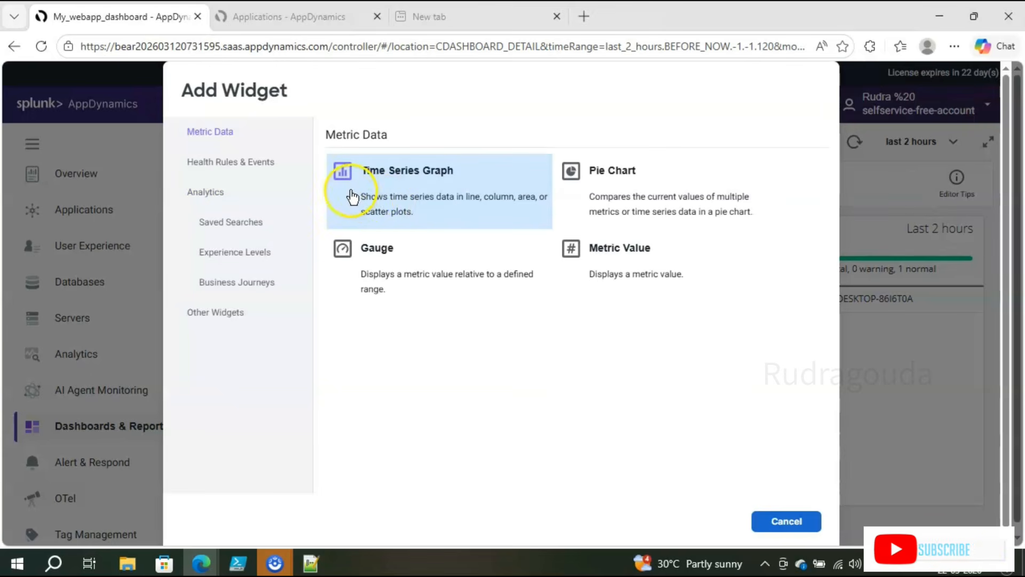
{"action": "left_click", "coordinate": [371, 201]}
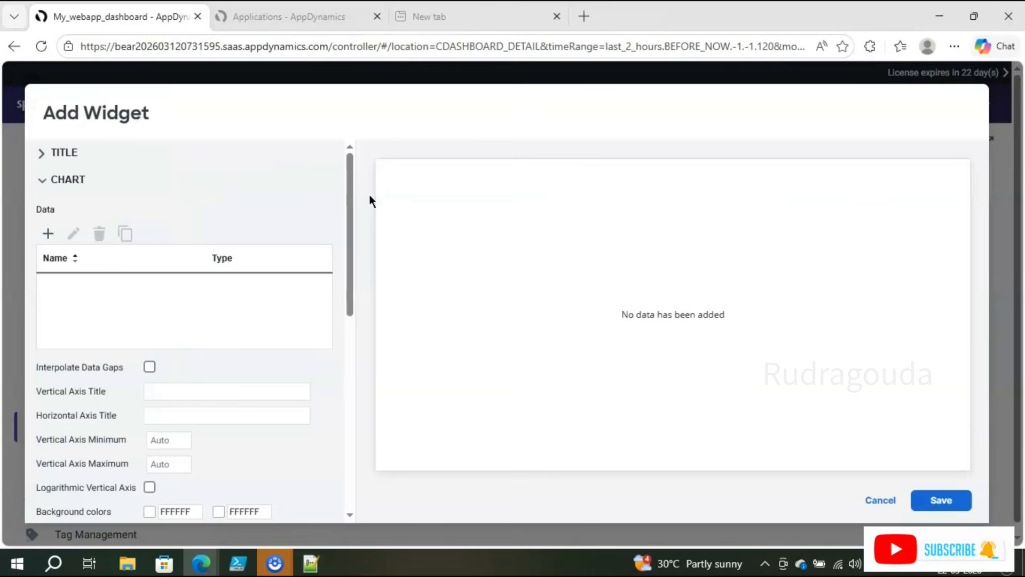
{"action": "left_click", "coordinate": [49, 154]}
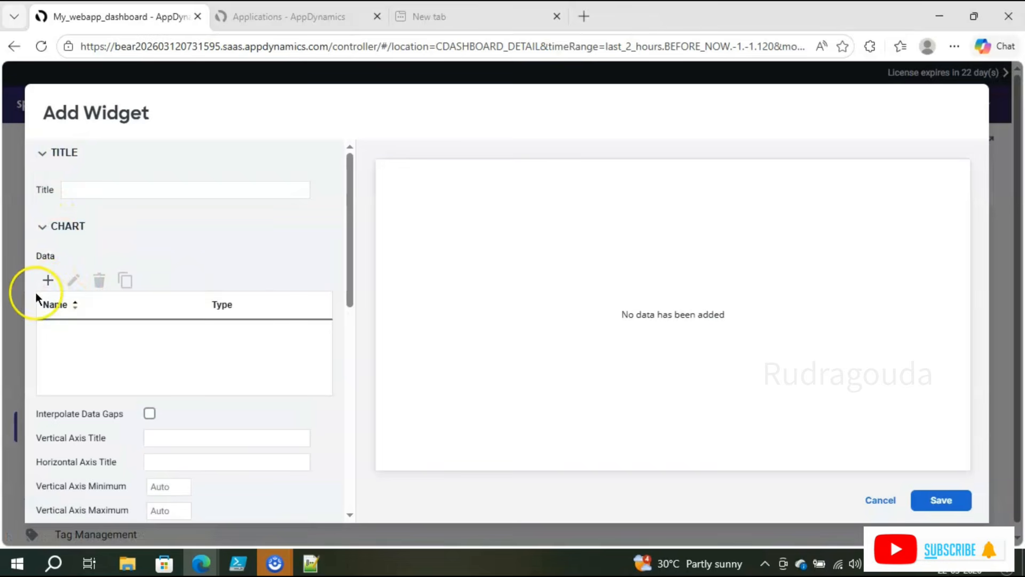
{"action": "left_click", "coordinate": [48, 280]}
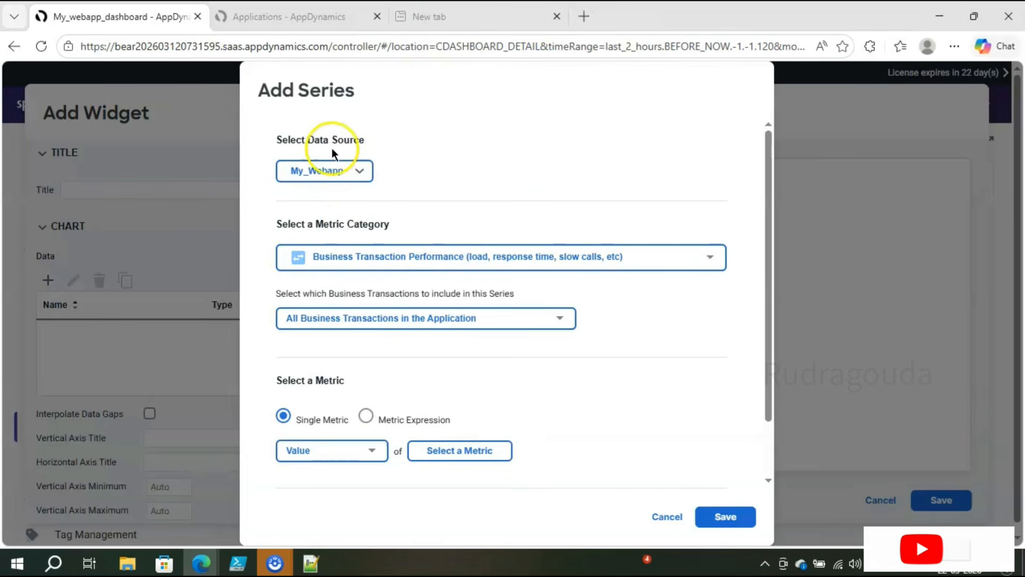
Step: Base the series on My_Webapp with the Business Transaction Performance metric category
{"action": "left_click", "coordinate": [356, 181]}
{"action": "left_click", "coordinate": [383, 194]}
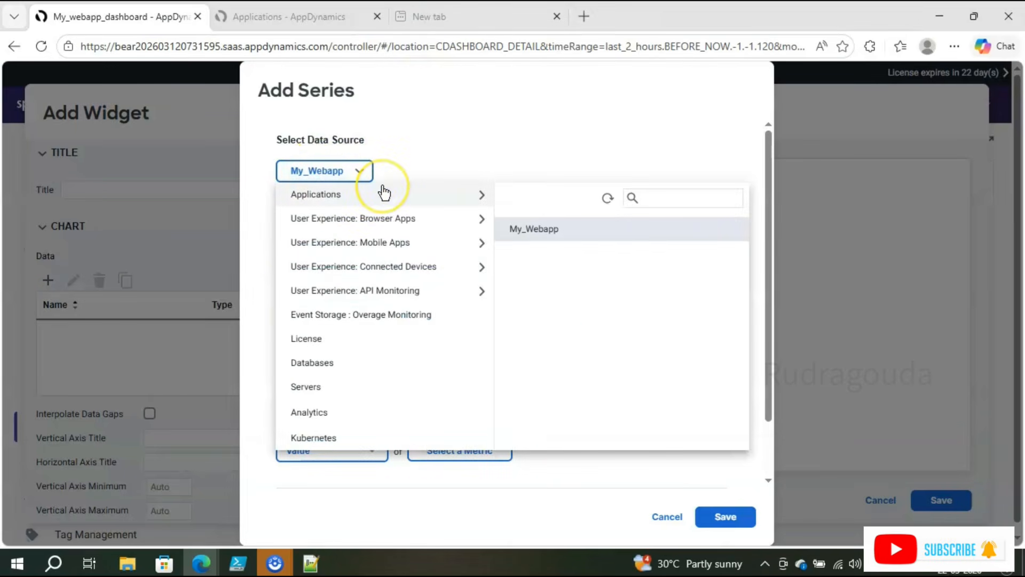
{"action": "left_click", "coordinate": [498, 151]}
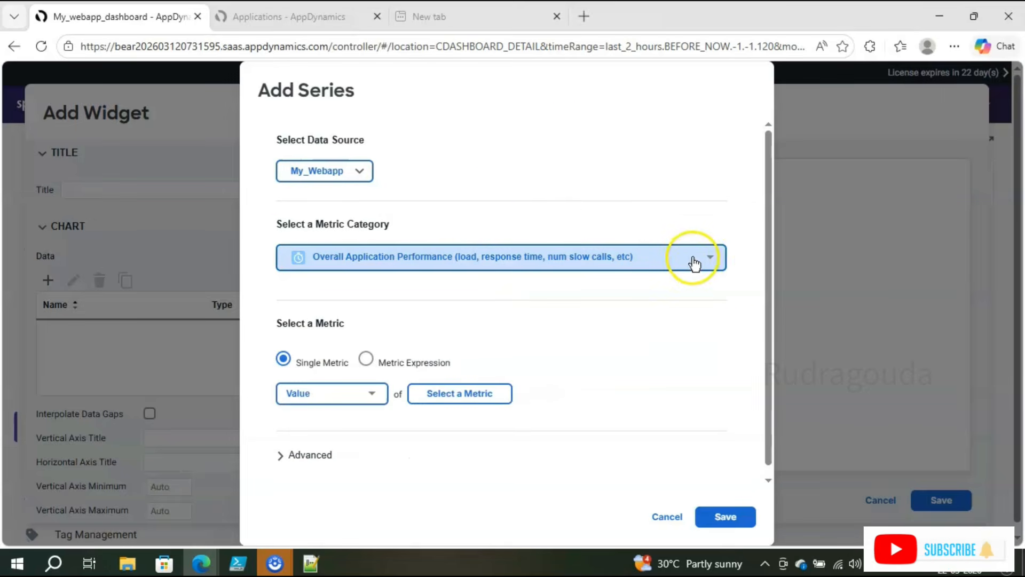
{"action": "left_click", "coordinate": [710, 261]}
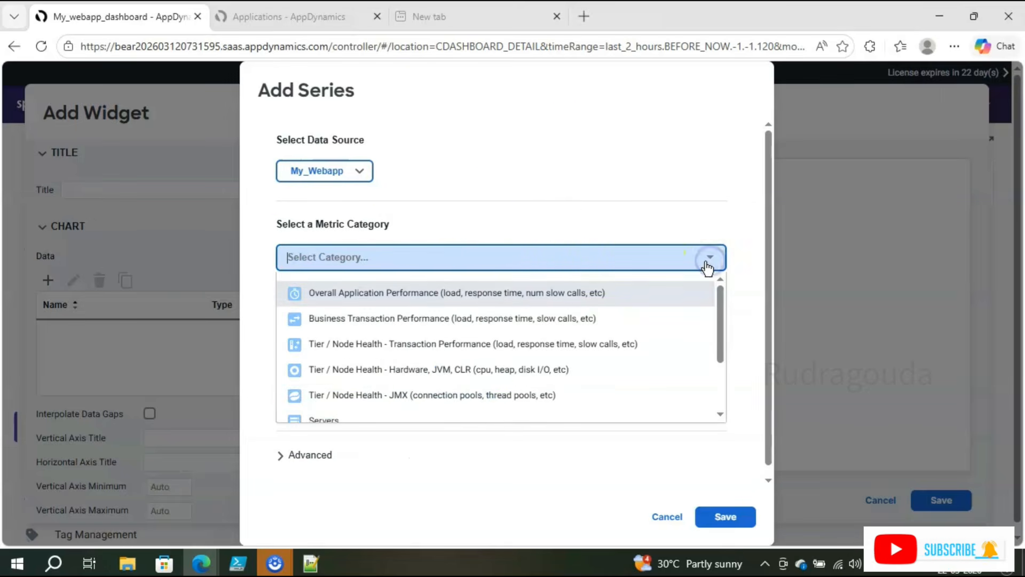
{"action": "left_click", "coordinate": [435, 320]}
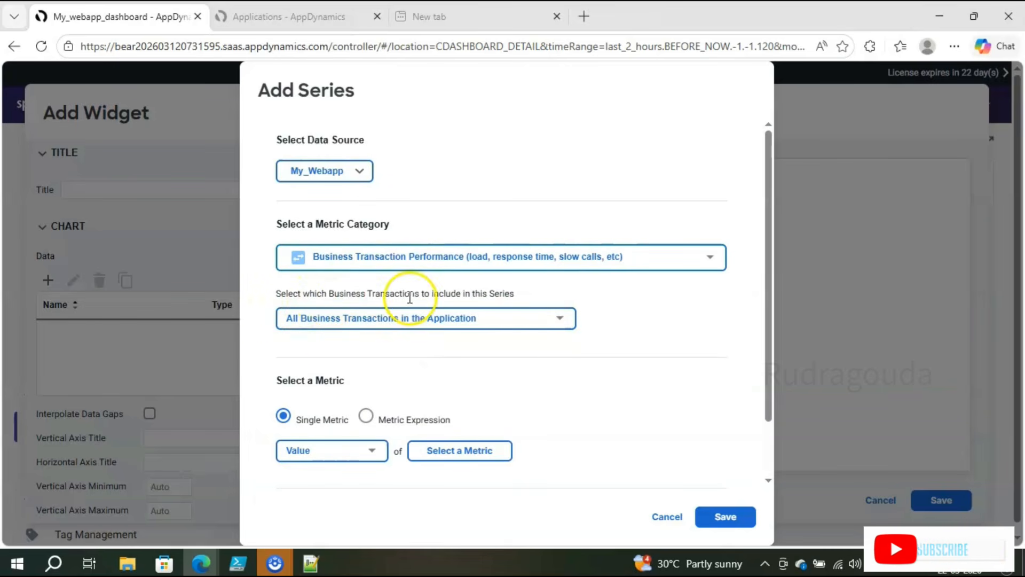
Step: Limit the series to the specified /rum-demo/ business transaction, then switch to PowerShell ISE
{"action": "left_click", "coordinate": [557, 319]}
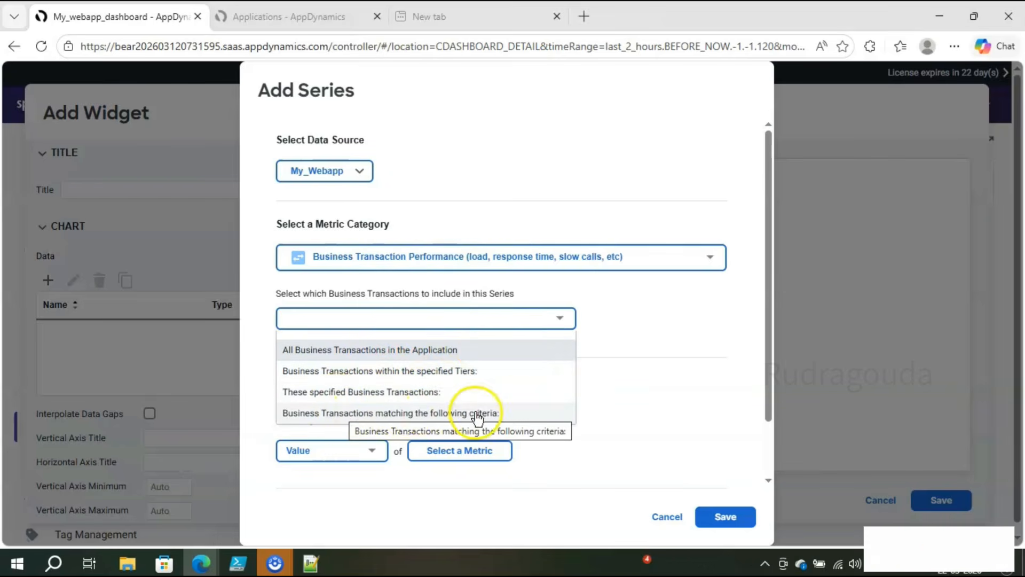
{"action": "left_click", "coordinate": [417, 398]}
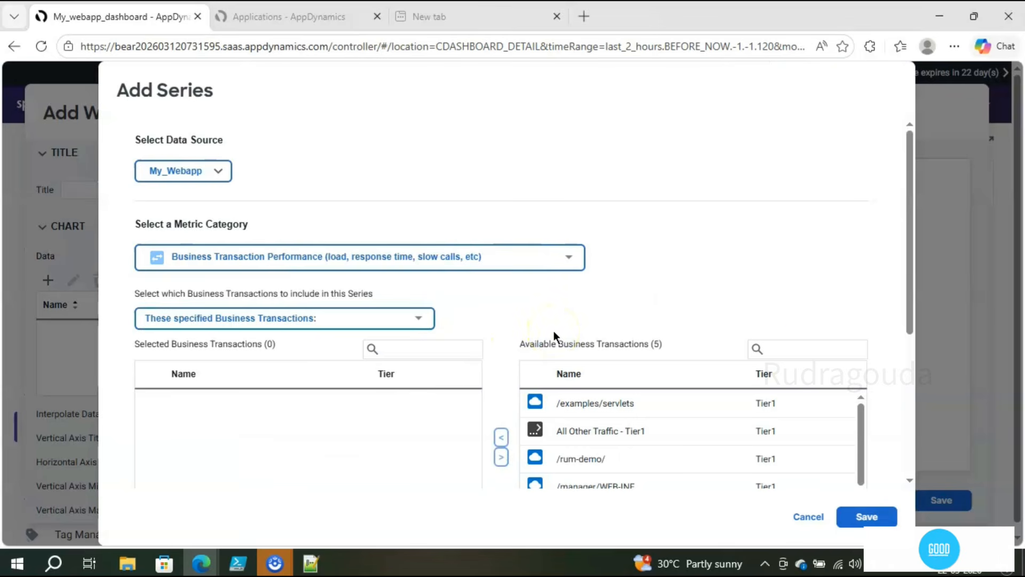
{"action": "left_click_drag", "start_coordinate": [908, 326], "coordinate": [898, 377]}
{"action": "left_click", "coordinate": [600, 370]}
{"action": "left_click", "coordinate": [600, 369]}
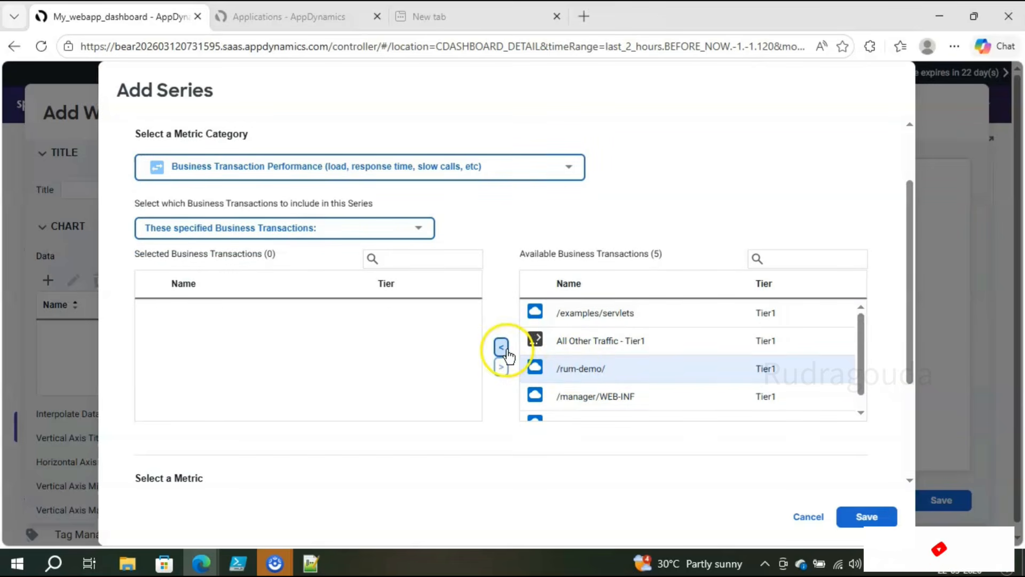
{"action": "left_click", "coordinate": [502, 348]}
{"action": "left_click", "coordinate": [162, 312]}
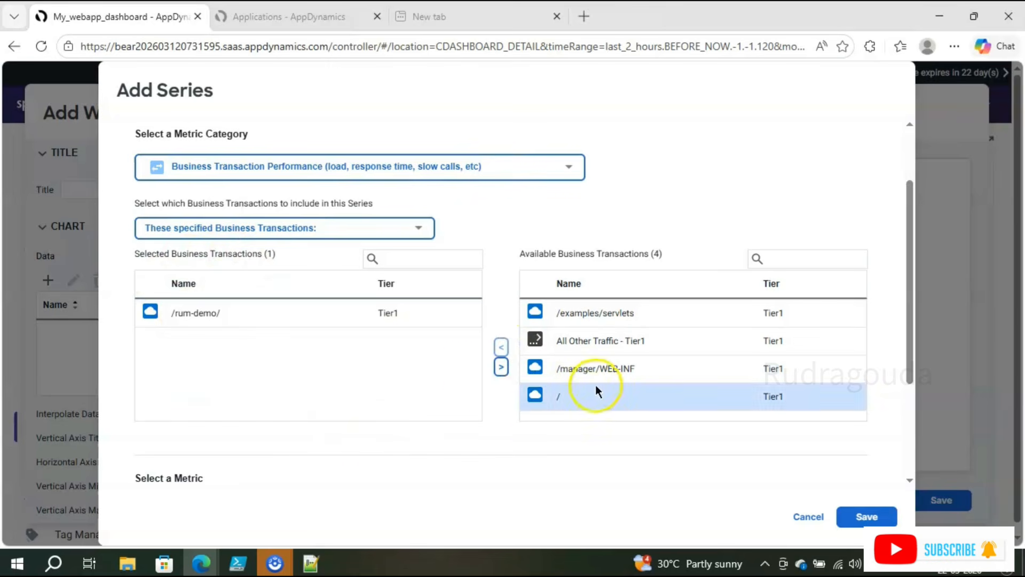
{"action": "left_click", "coordinate": [246, 568]}
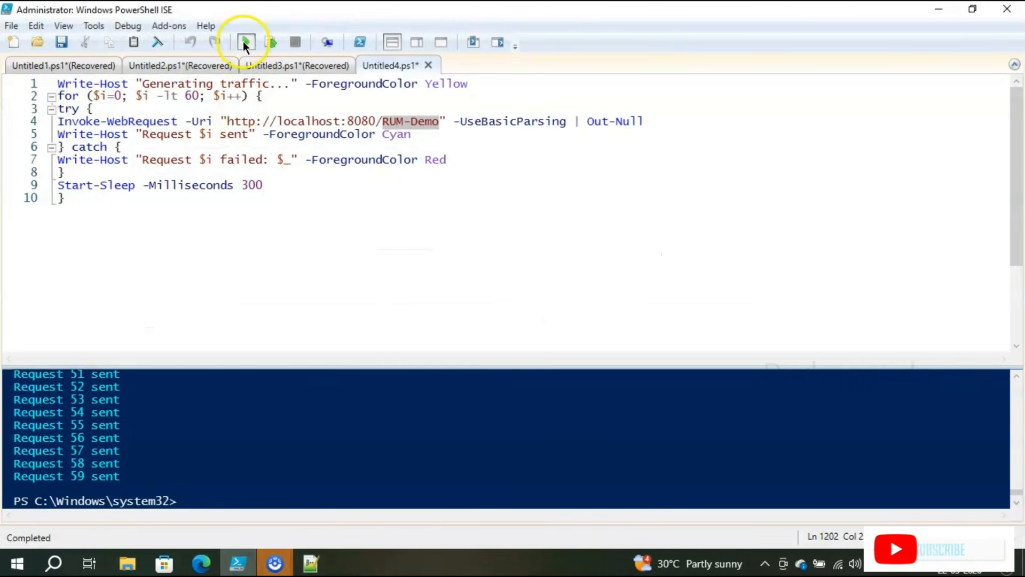
Step: Rerun the traffic script against RUM-Demo and minimize PowerShell ISE
{"action": "left_click", "coordinate": [244, 41]}
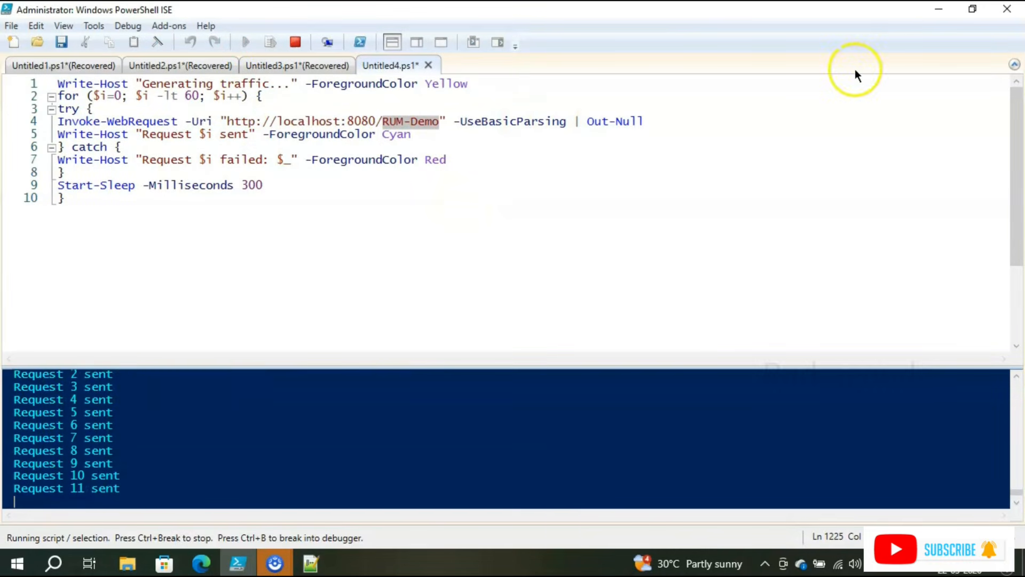
{"action": "left_click", "coordinate": [945, 10]}
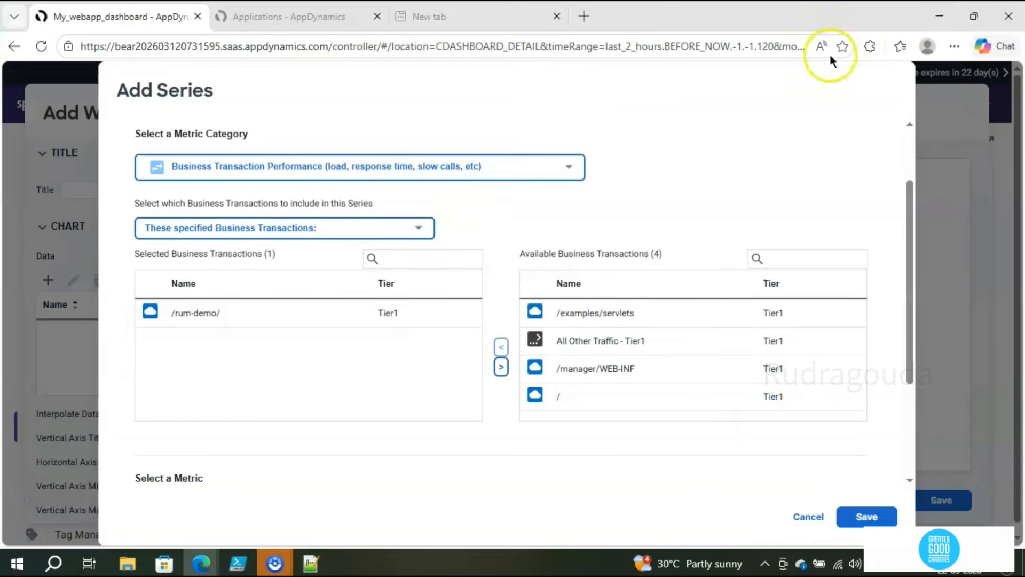
Step: Plot 95th Percentile Response Time (ms) for /rum-demo/ and save the series
{"action": "left_click_drag", "start_coordinate": [913, 363], "coordinate": [914, 443]}
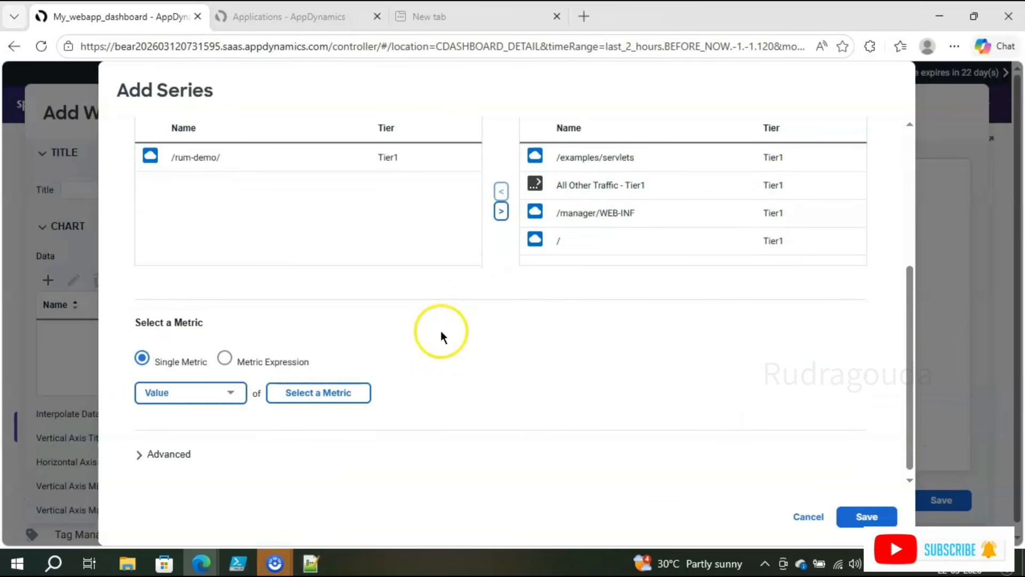
{"action": "left_click", "coordinate": [320, 393]}
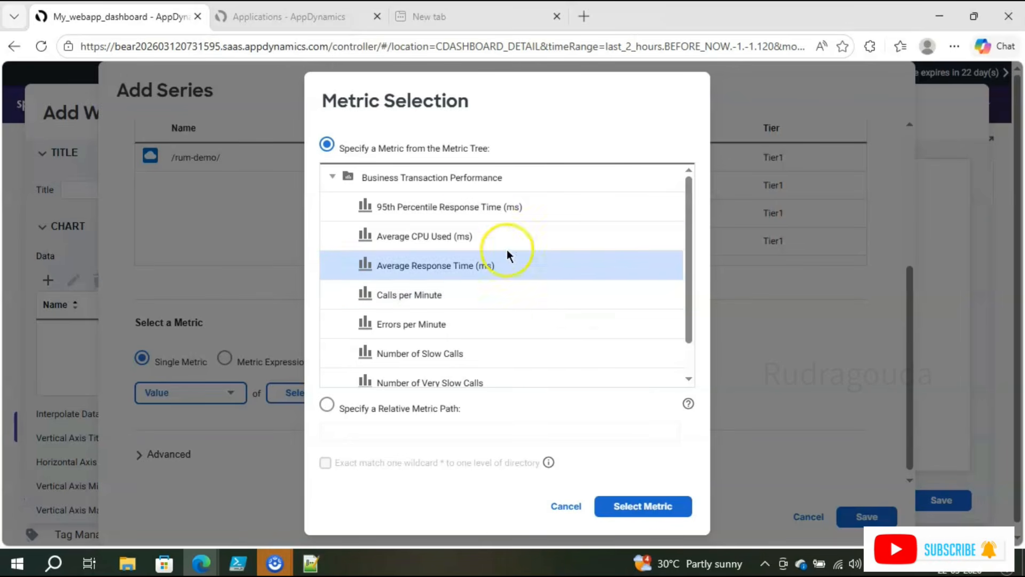
{"action": "left_click", "coordinate": [460, 218]}
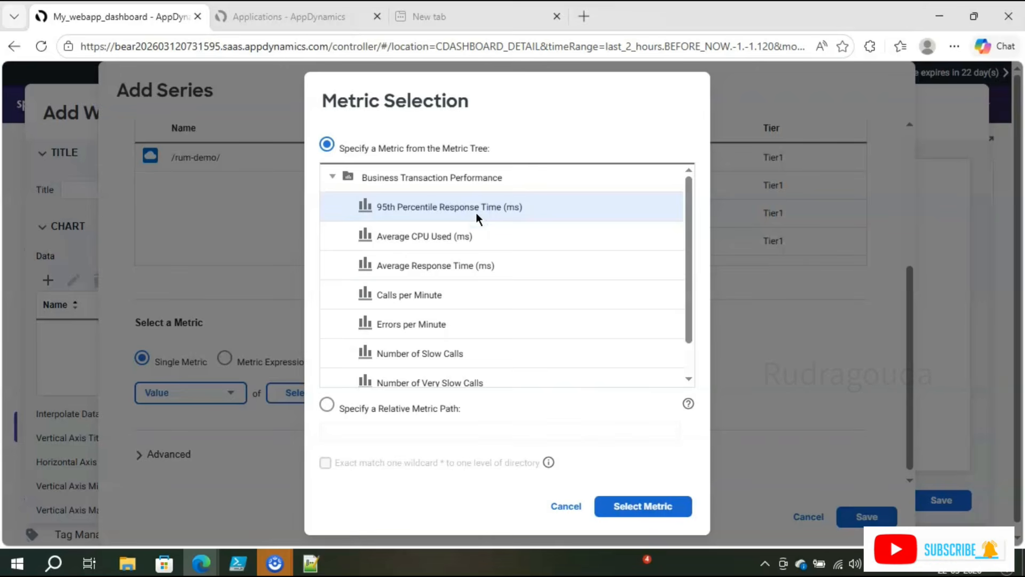
{"action": "left_click", "coordinate": [617, 507]}
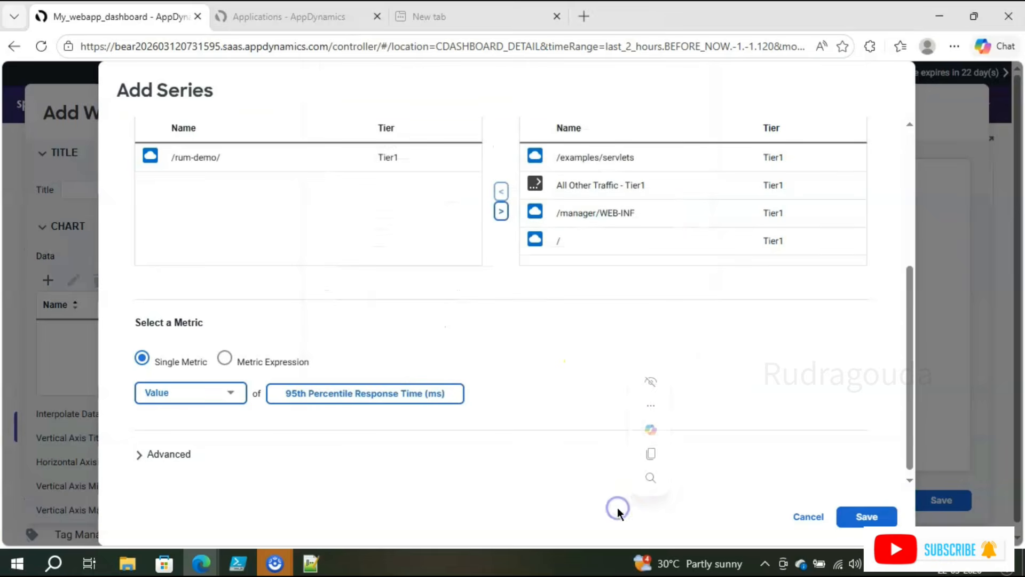
{"action": "left_click", "coordinate": [872, 517]}
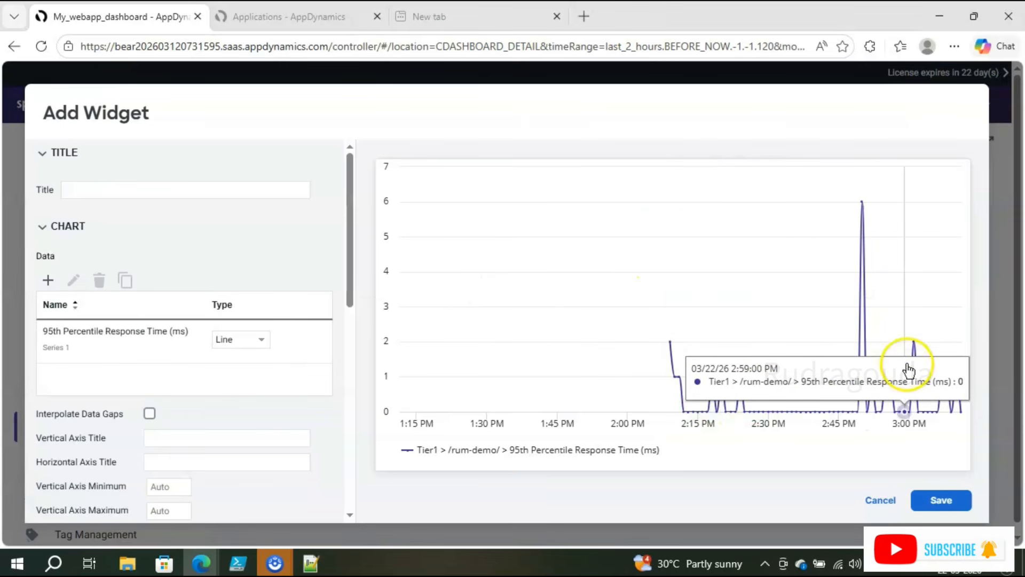
Step: Save the response-time graph widget to My_webapp_dashboard, share the dashboard, and copy its shared URL
{"action": "left_click", "coordinate": [958, 500]}
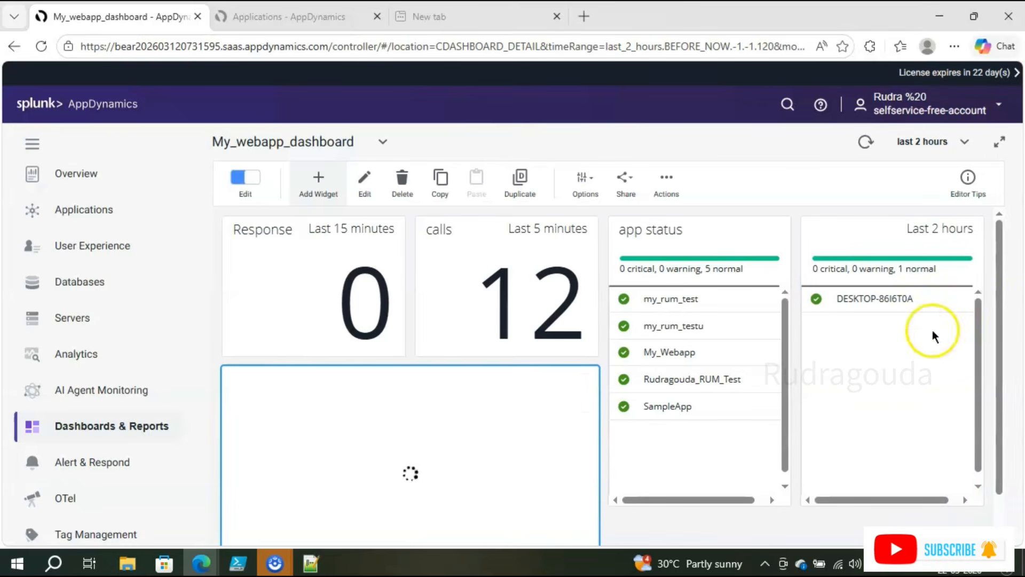
{"action": "left_click_drag", "start_coordinate": [1001, 315], "coordinate": [1002, 279]}
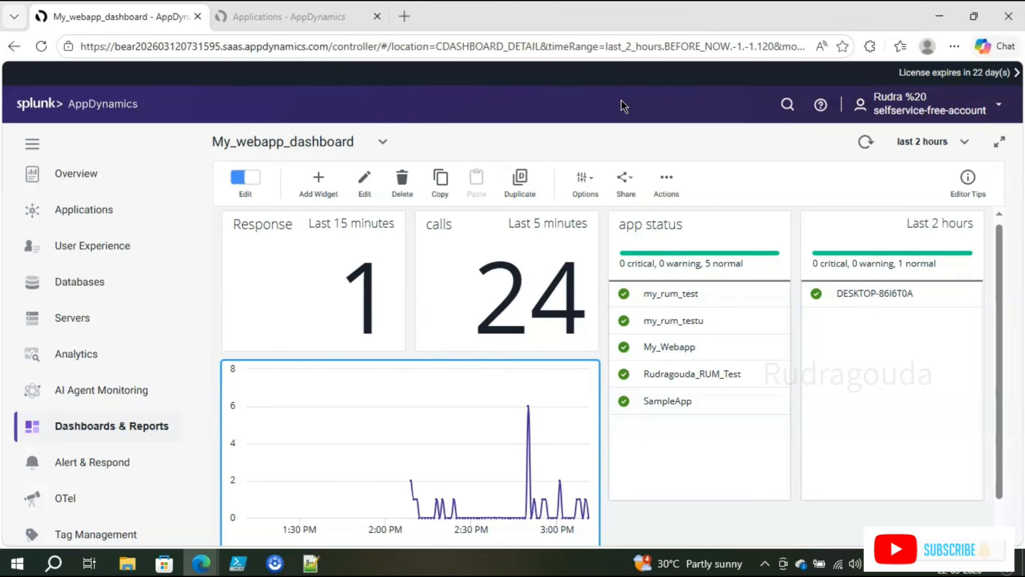
{"action": "left_click", "coordinate": [625, 179]}
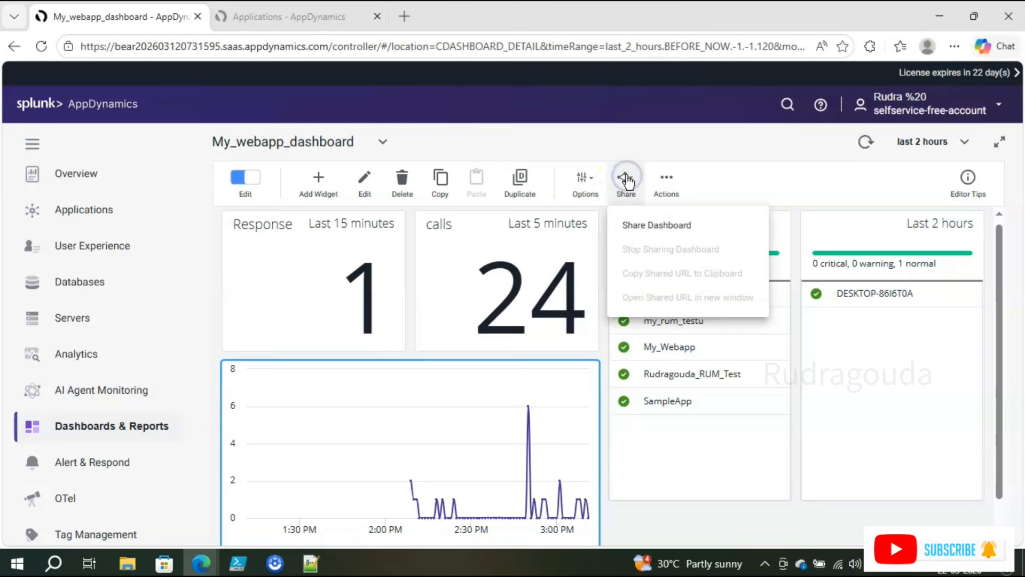
{"action": "left_click", "coordinate": [636, 226]}
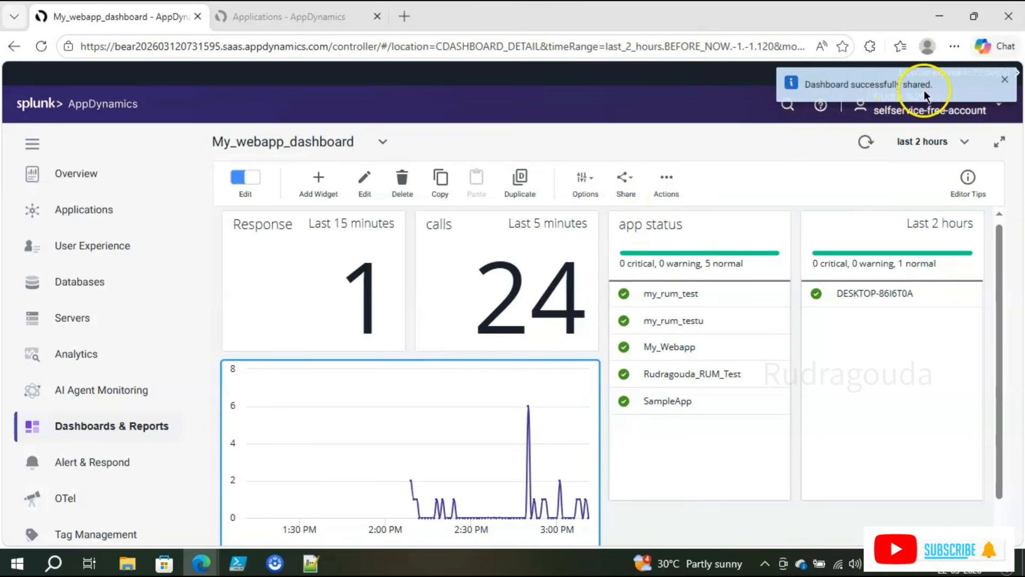
{"action": "left_click", "coordinate": [626, 195]}
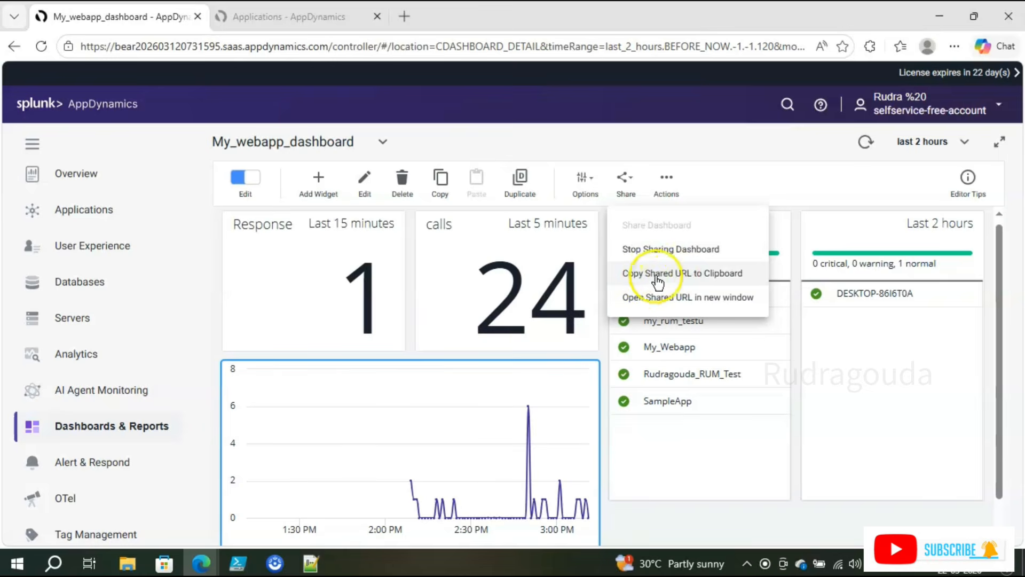
{"action": "left_click", "coordinate": [678, 278]}
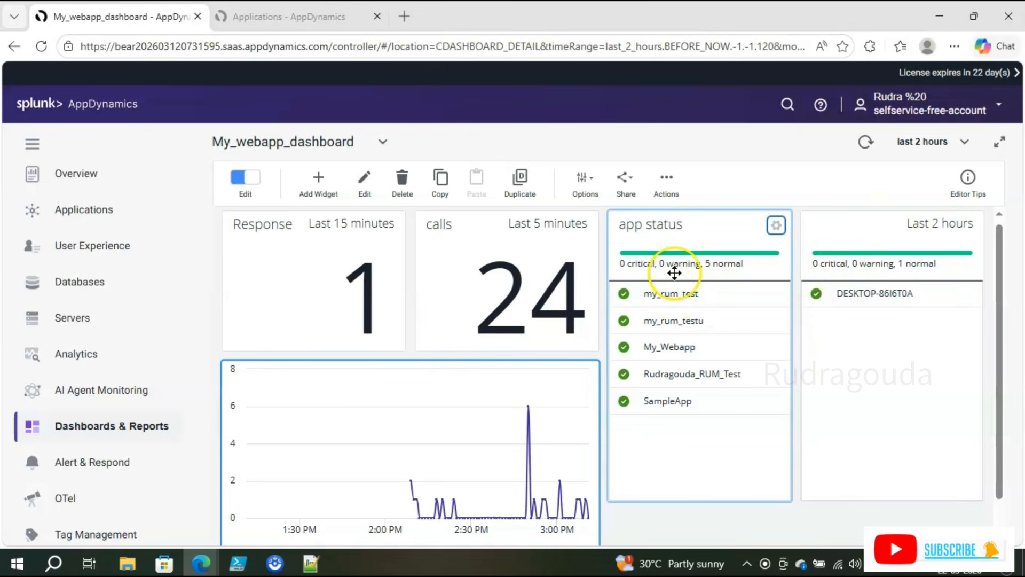
Step: Export My_webapp_dashboard to a JSON file, then open and cancel the Import dialog
{"action": "left_click", "coordinate": [672, 177]}
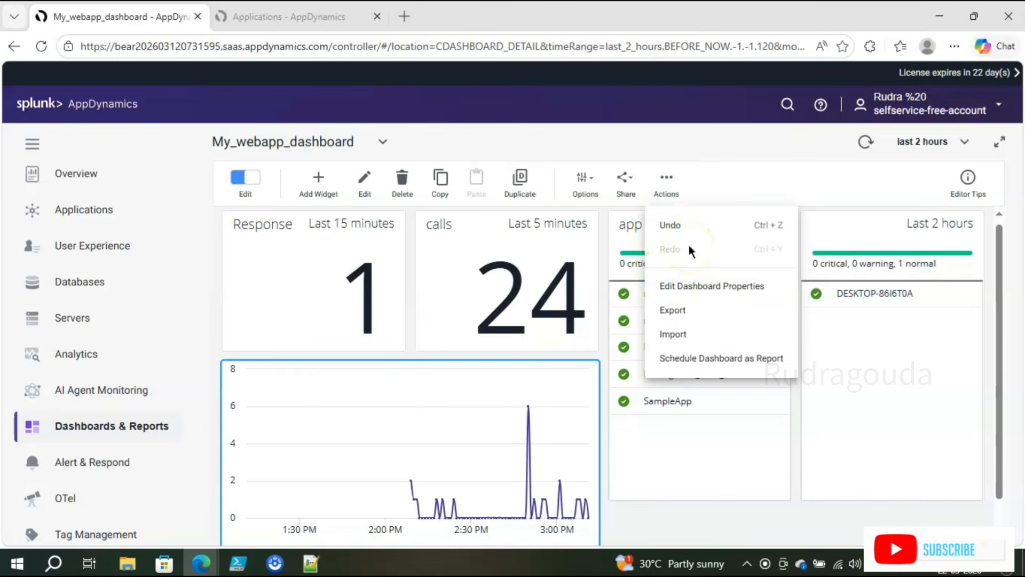
{"action": "left_click", "coordinate": [702, 315]}
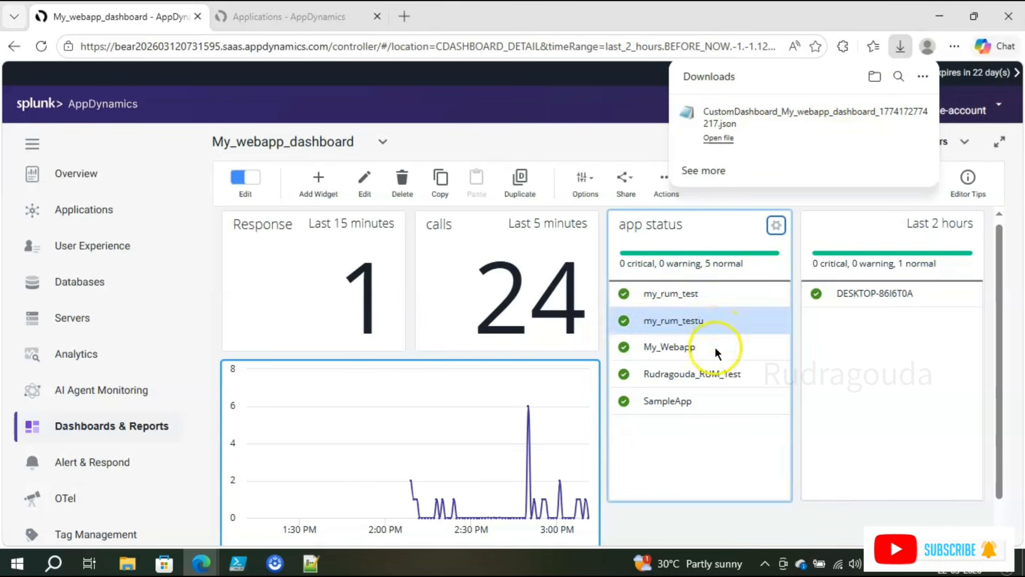
{"action": "left_click", "coordinate": [666, 184]}
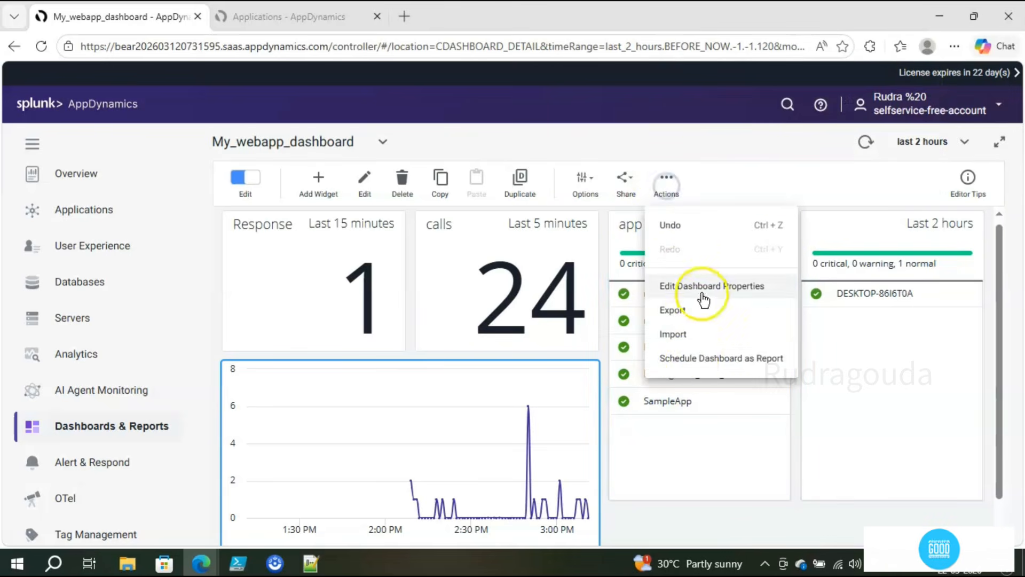
{"action": "left_click", "coordinate": [681, 338]}
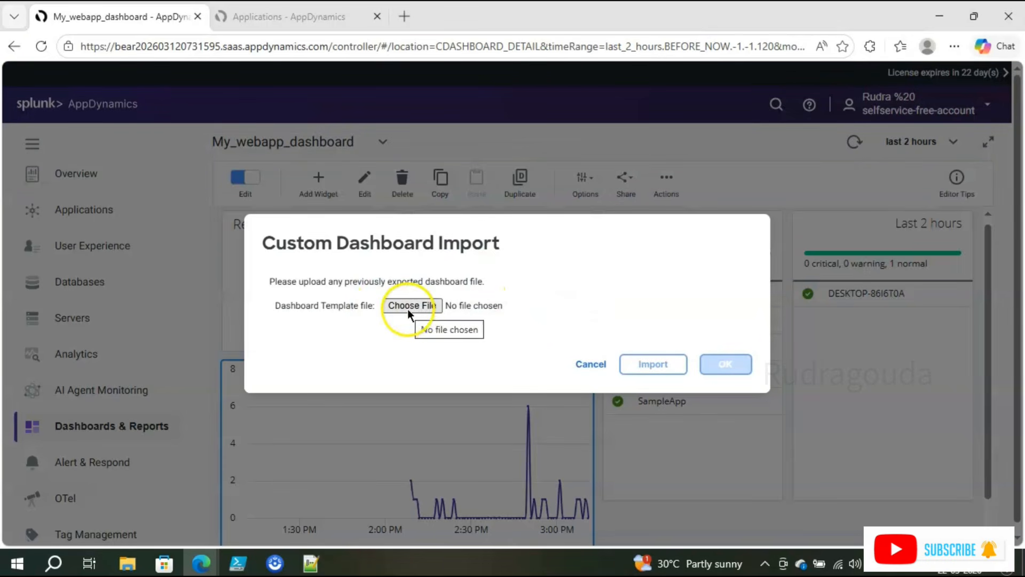
{"action": "left_click", "coordinate": [587, 365]}
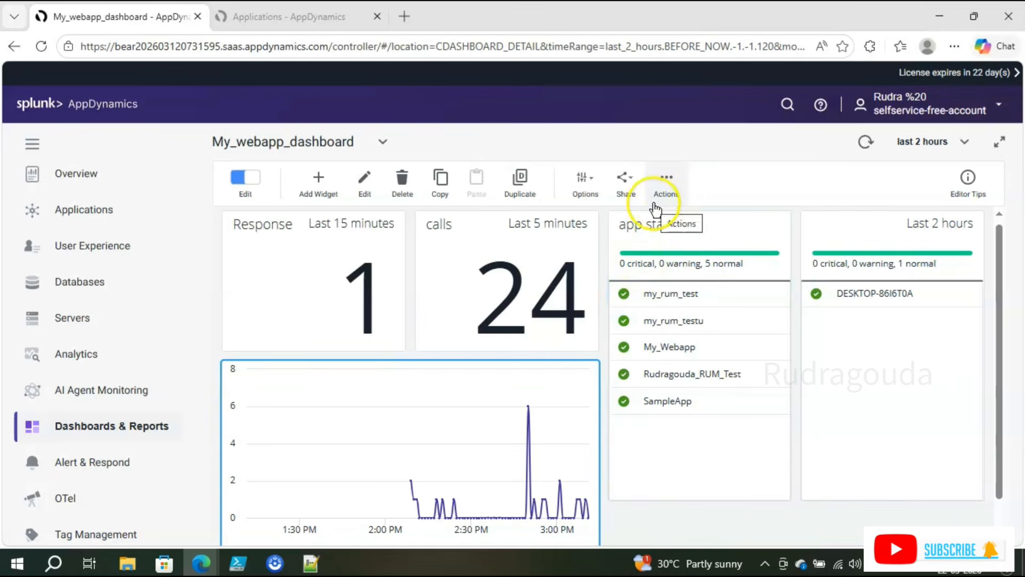
Step: Start scheduling My_webapp_dashboard as a report from the Actions menu
{"action": "left_click", "coordinate": [664, 188]}
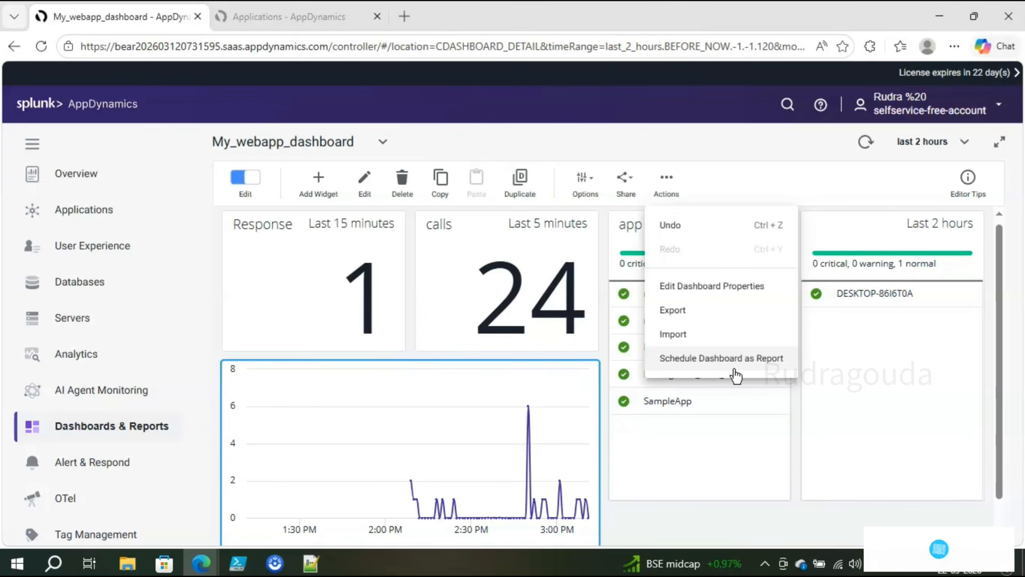
{"action": "left_click", "coordinate": [728, 350]}
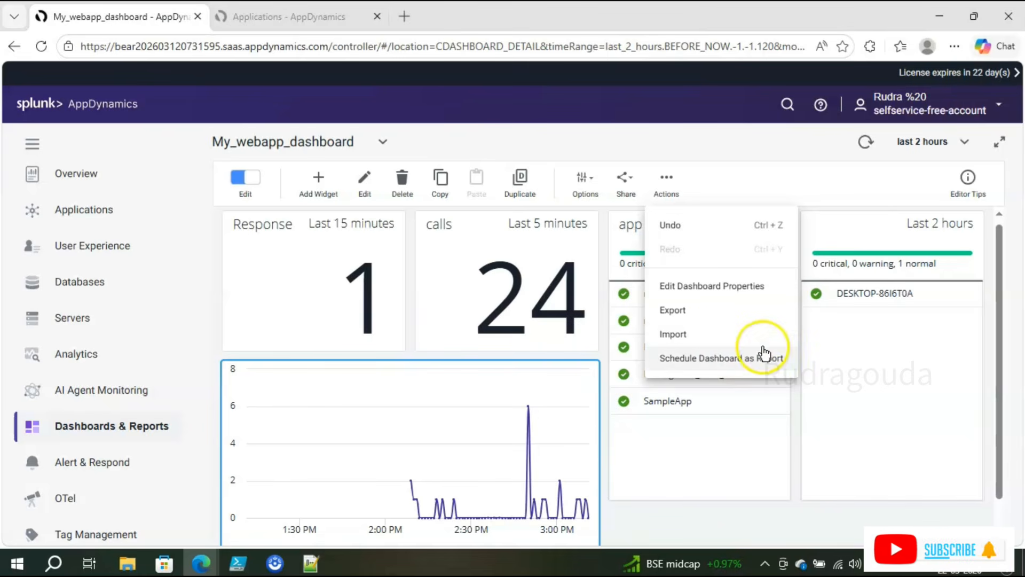
{"action": "left_click", "coordinate": [694, 363]}
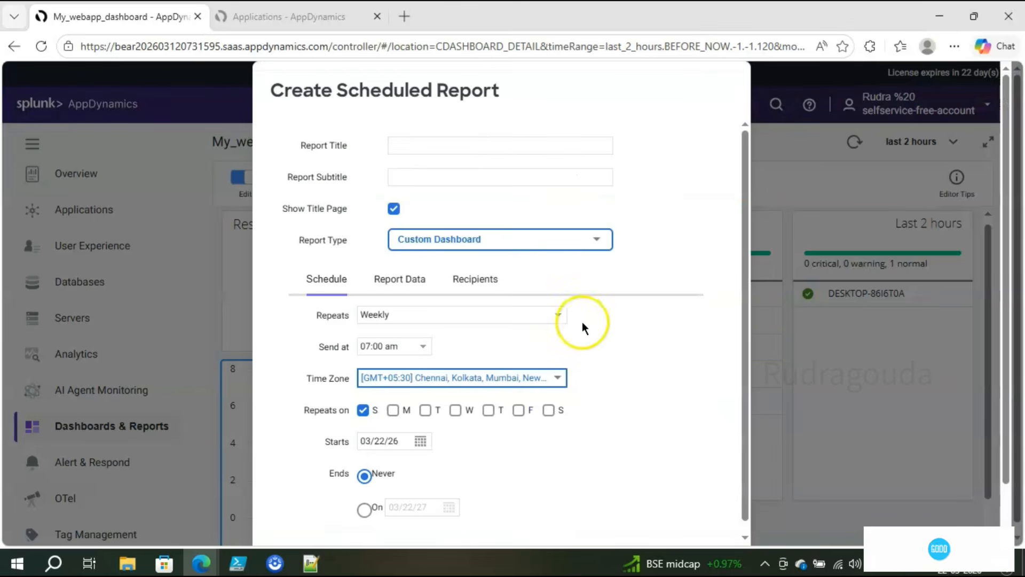
Step: Title the scheduled report 'test' and set it to repeat Hourly
{"action": "left_click", "coordinate": [487, 148]}
{"action": "type", "text": "test"}
{"action": "left_click", "coordinate": [480, 314]}
{"action": "left_click", "coordinate": [671, 327]}
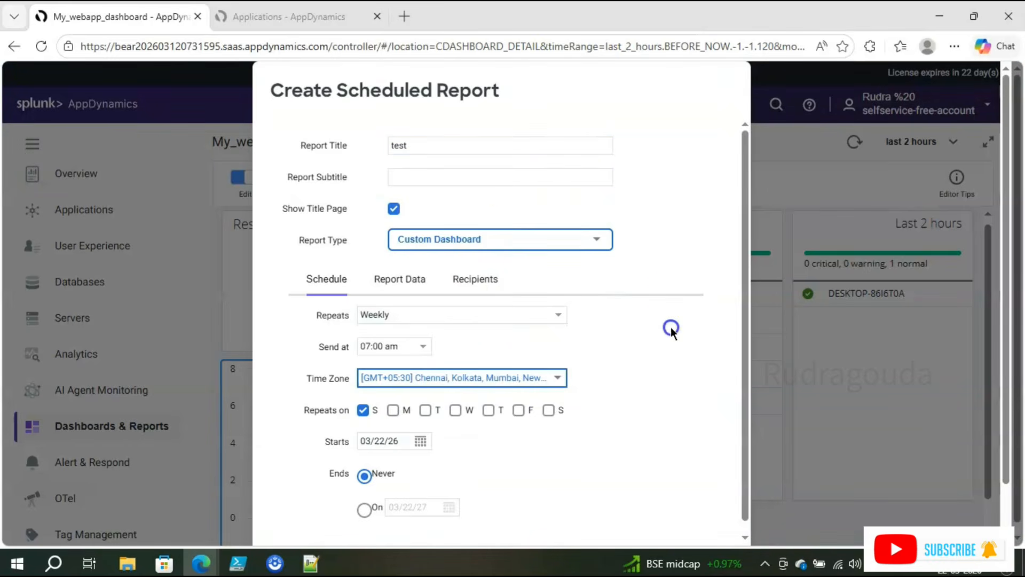
{"action": "left_click", "coordinate": [562, 318]}
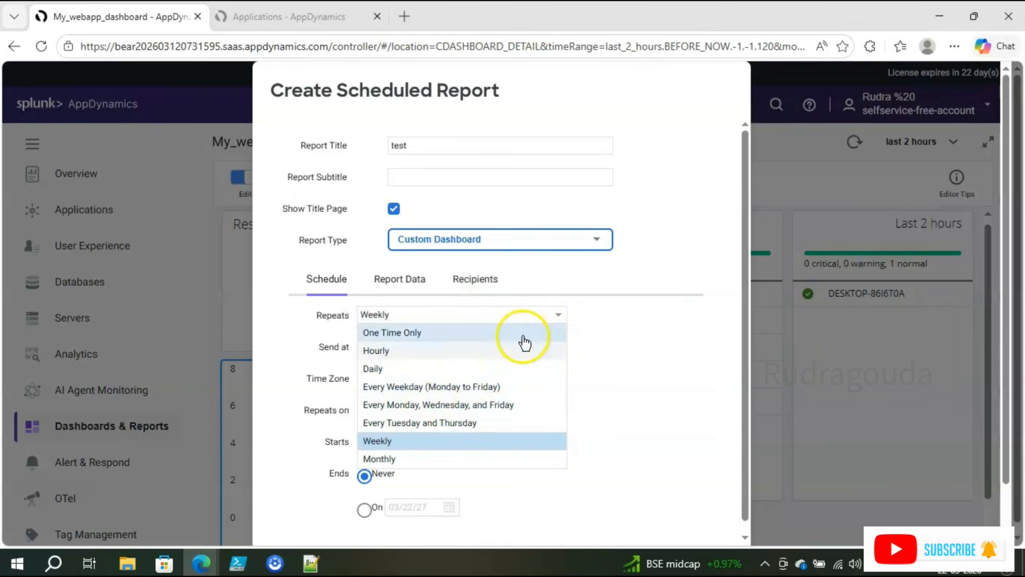
{"action": "left_click", "coordinate": [411, 351]}
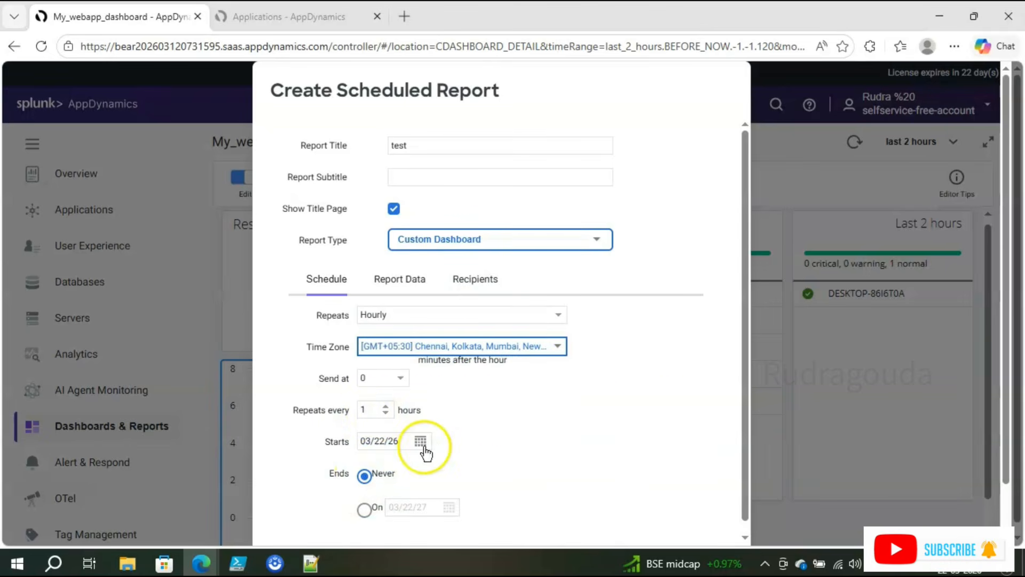
Step: Advance past Report Data (My_webapp_dashboard, last 1 hour) to the Recipients step
{"action": "left_click_drag", "start_coordinate": [748, 419], "coordinate": [750, 436]}
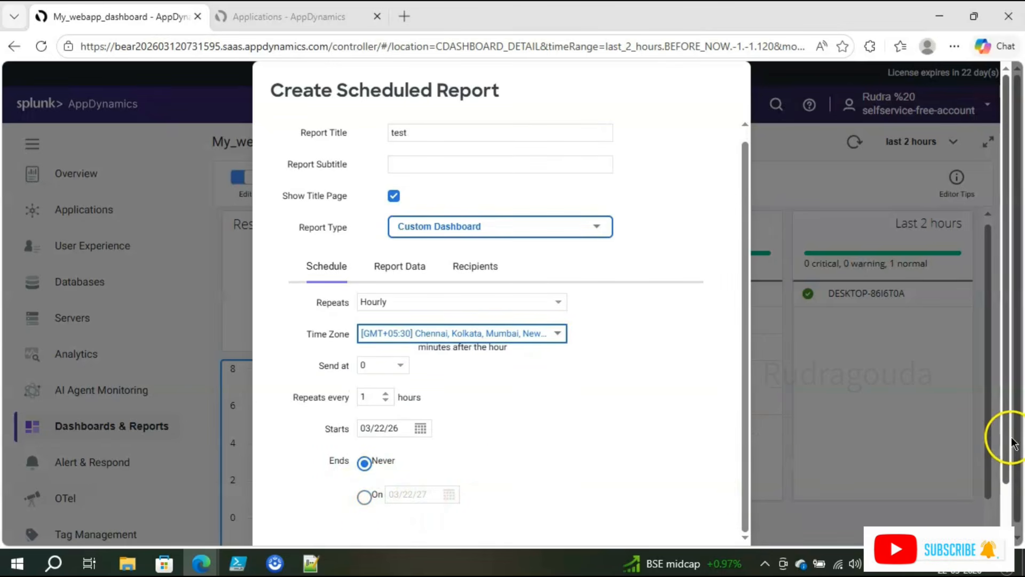
{"action": "scroll", "coordinate": [1009, 453], "scroll_direction": "down", "scroll_amount": 2}
{"action": "left_click", "coordinate": [691, 534]}
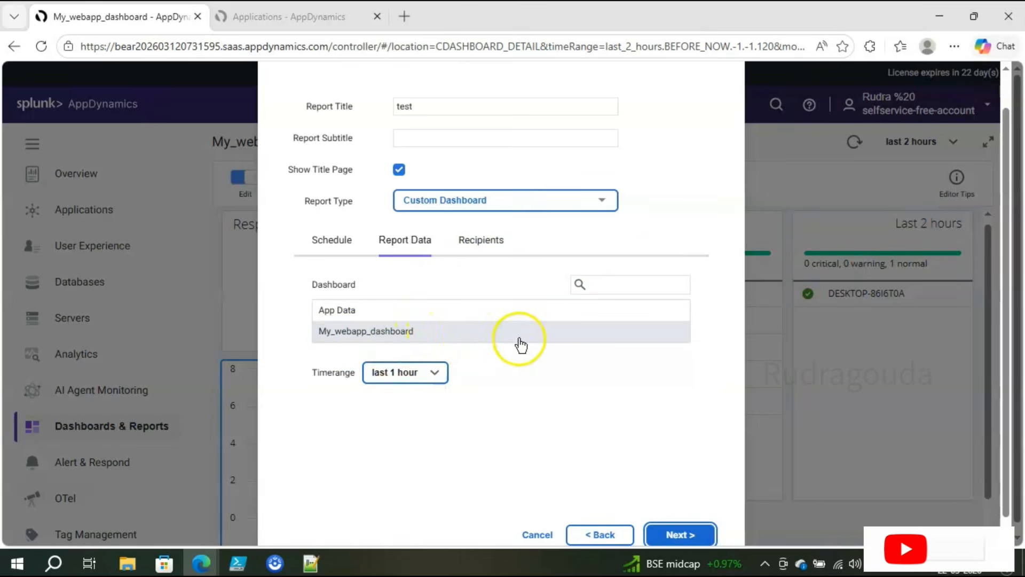
{"action": "left_click", "coordinate": [692, 538]}
Step: Add two saved e-mail addresses to the report's recipient list
{"action": "left_click", "coordinate": [440, 295]}
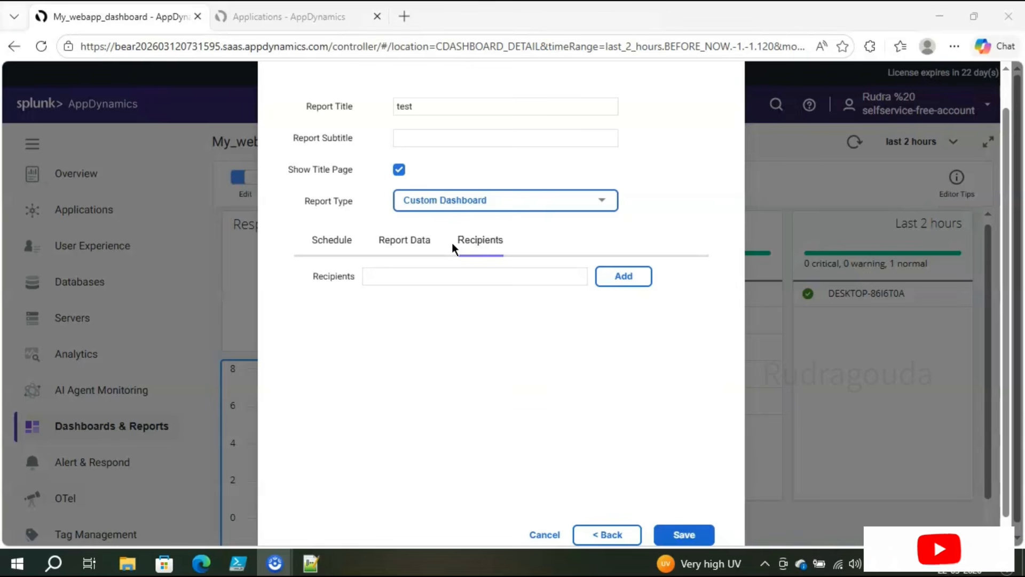
{"action": "left_click", "coordinate": [467, 277]}
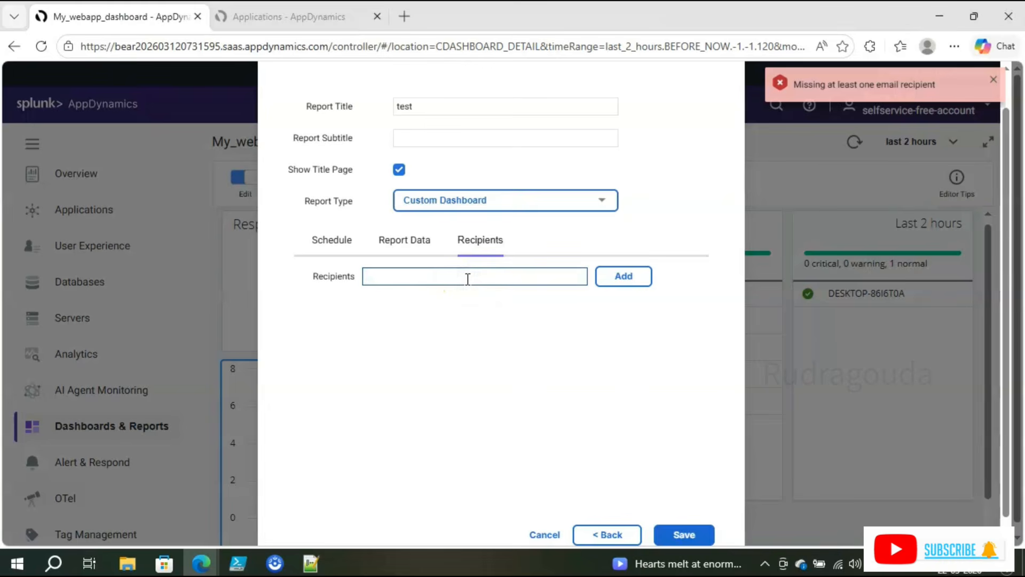
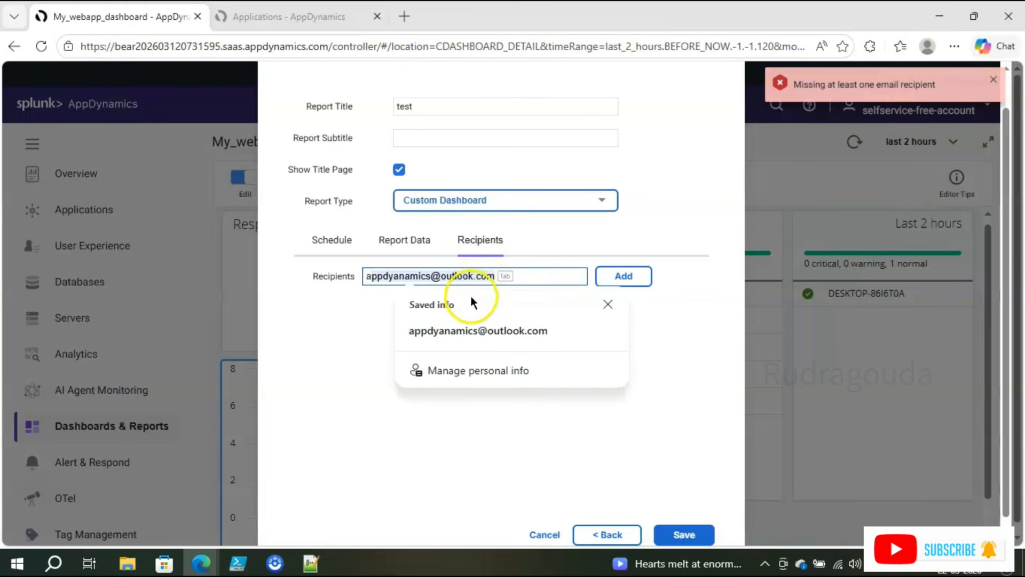
{"action": "left_click", "coordinate": [472, 331]}
{"action": "left_click", "coordinate": [623, 278]}
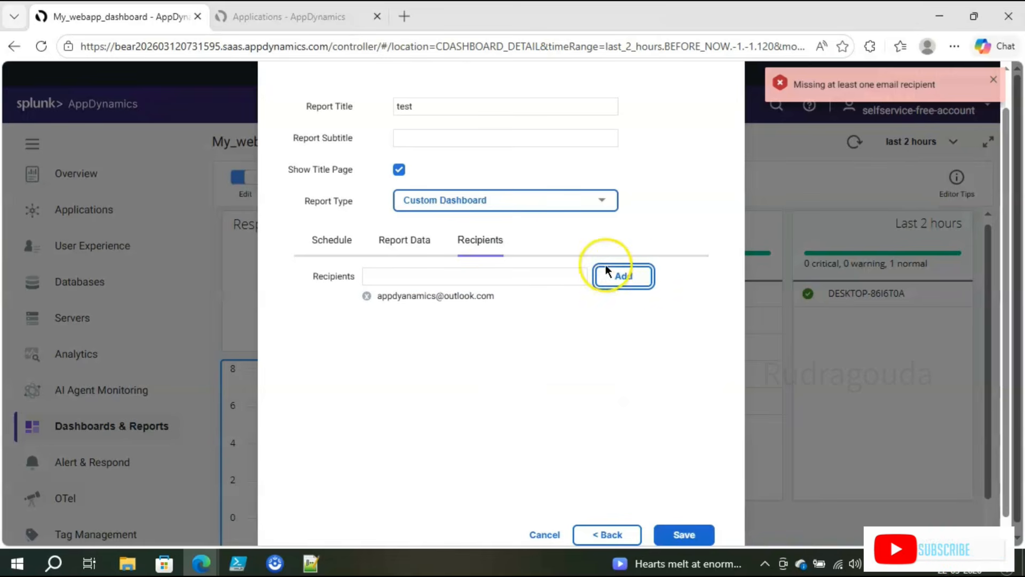
{"action": "left_click", "coordinate": [555, 275]}
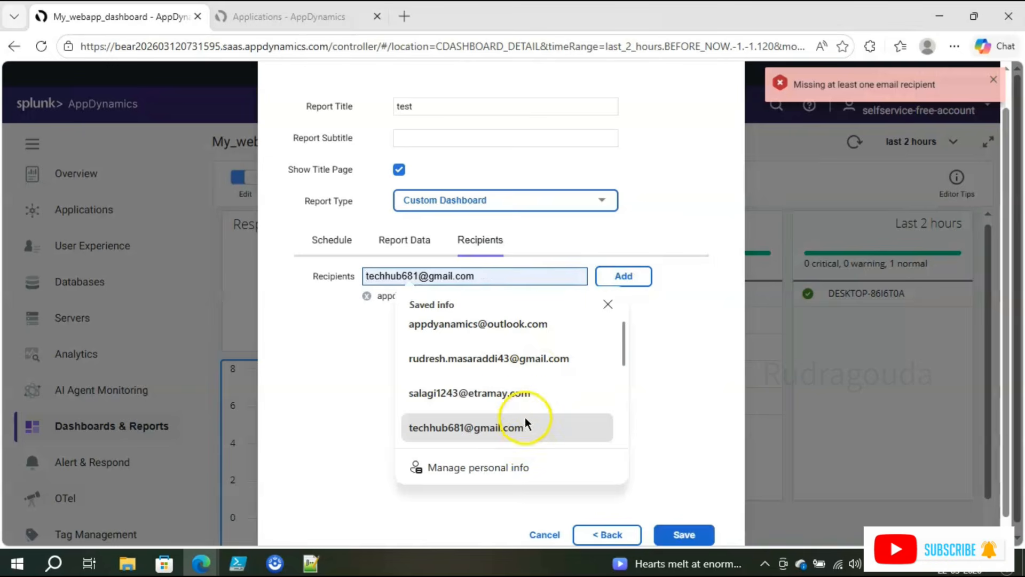
{"action": "left_click", "coordinate": [527, 400]}
{"action": "left_click", "coordinate": [619, 282]}
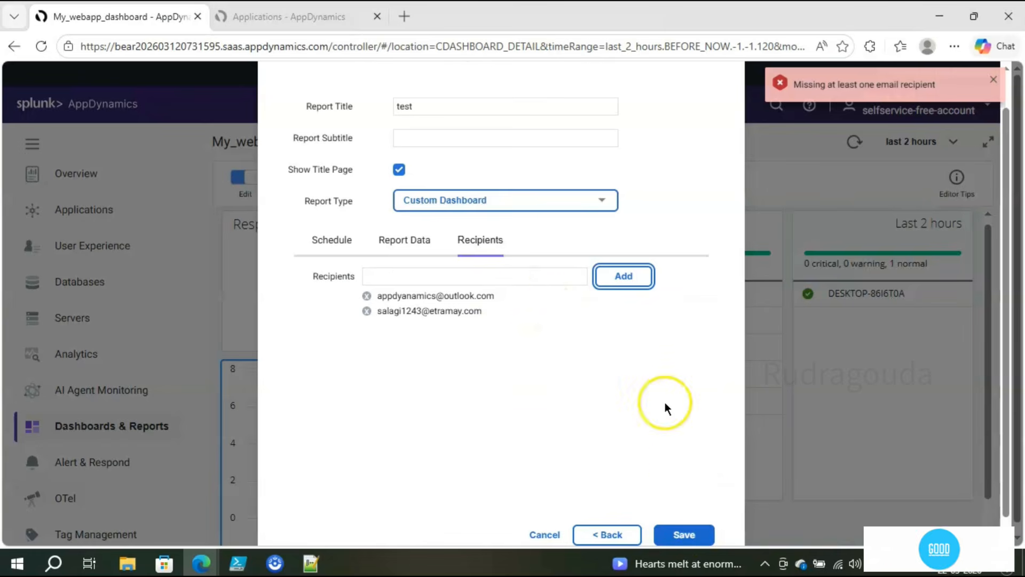
Step: Save the scheduled report, keeping the Custom Dashboard report type
{"action": "left_click", "coordinate": [684, 535]}
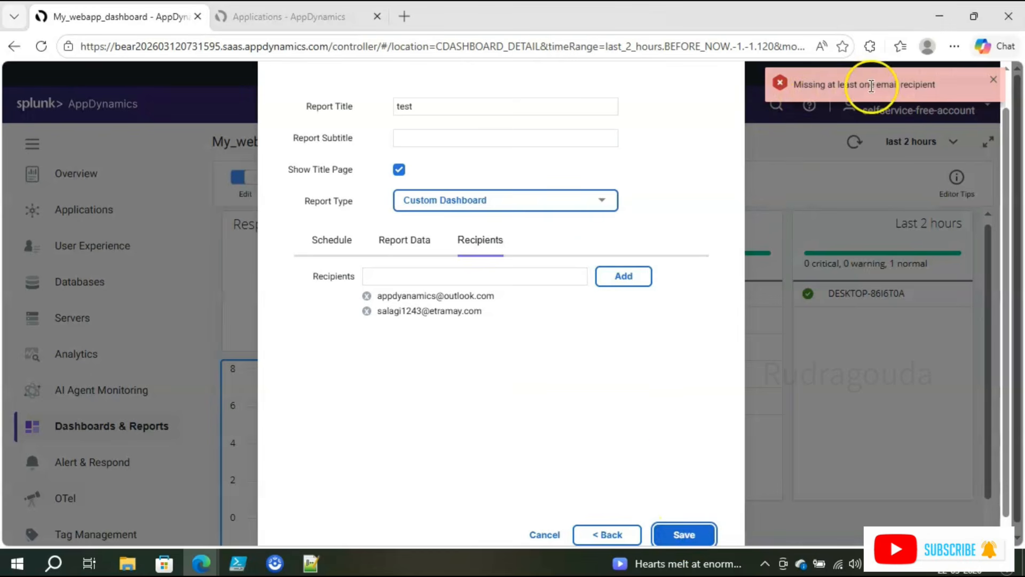
{"action": "left_click", "coordinate": [434, 277]}
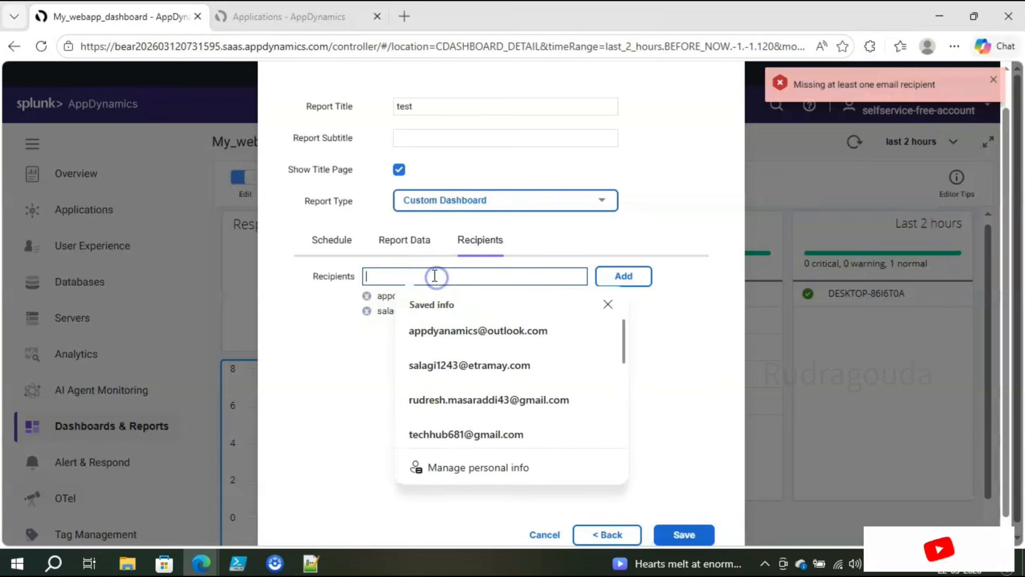
{"action": "left_click", "coordinate": [445, 199]}
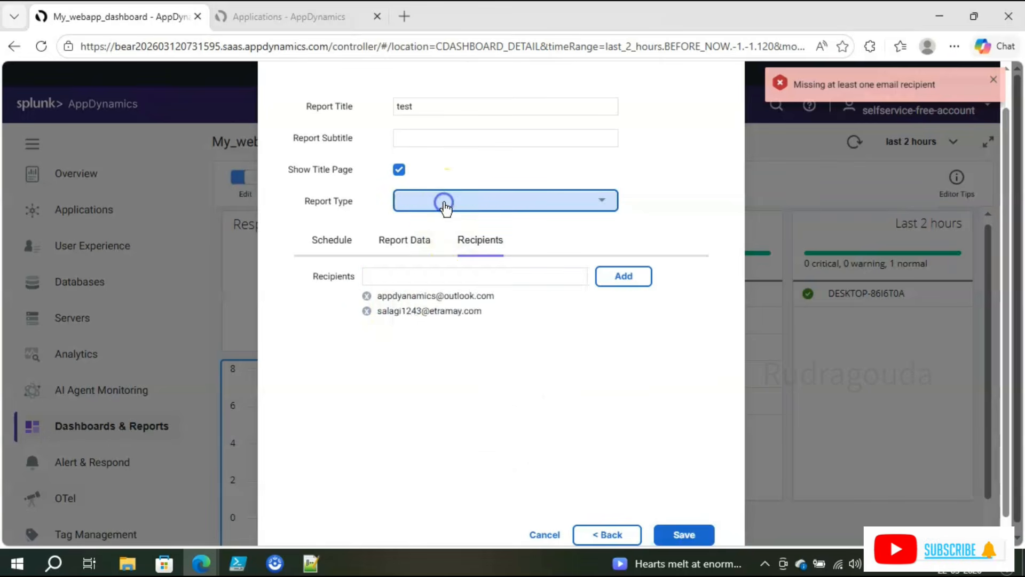
{"action": "left_click", "coordinate": [664, 183]}
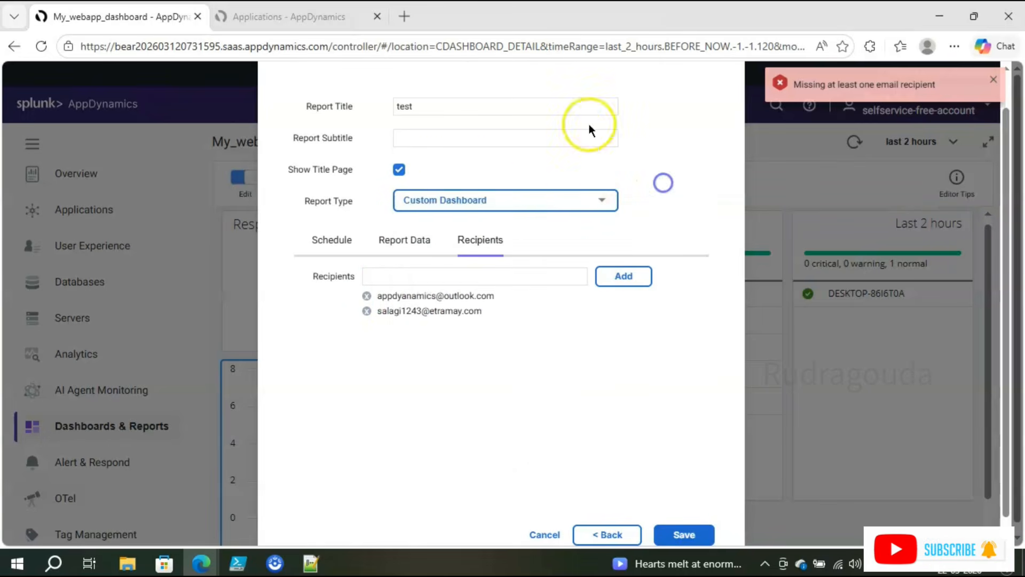
{"action": "left_click", "coordinate": [688, 535]}
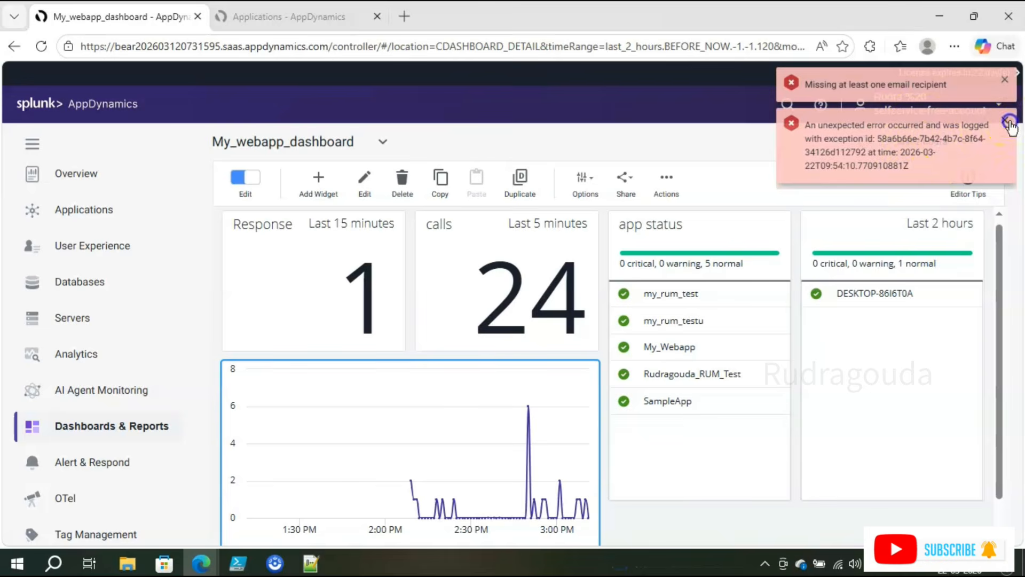
Step: Dismiss the error and missing-recipient notifications and cancel the reopened scheduled-report form
{"action": "left_click", "coordinate": [1007, 121]}
{"action": "left_click", "coordinate": [1004, 81]}
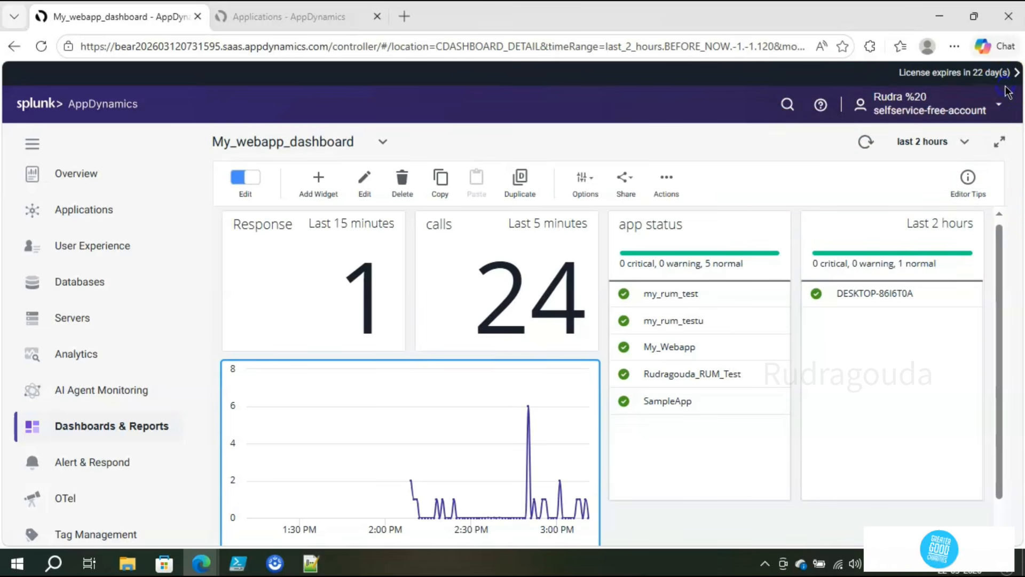
{"action": "left_click", "coordinate": [665, 184]}
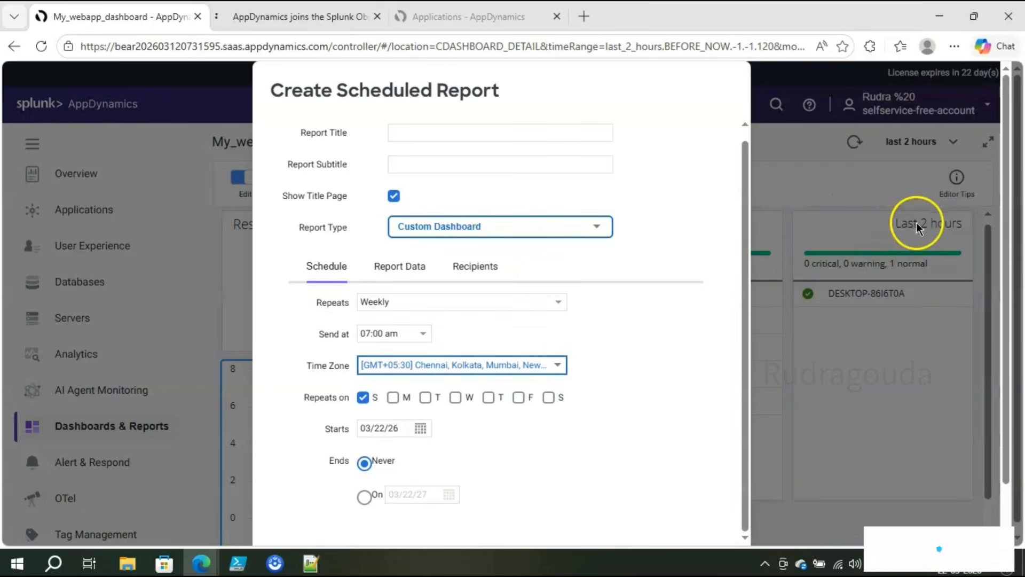
{"action": "scroll", "coordinate": [1006, 286], "scroll_direction": "down", "scroll_amount": 2}
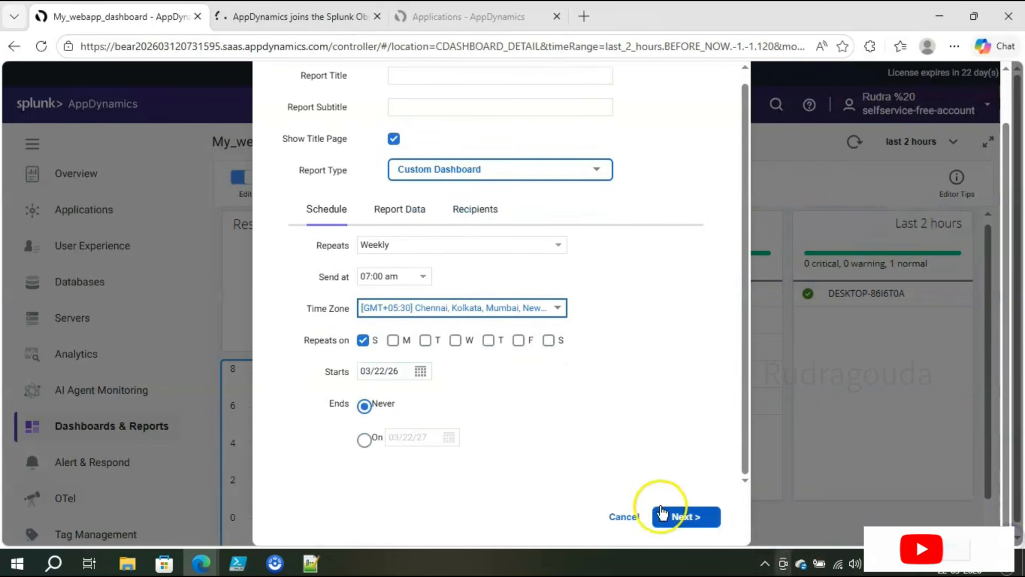
{"action": "left_click", "coordinate": [624, 516]}
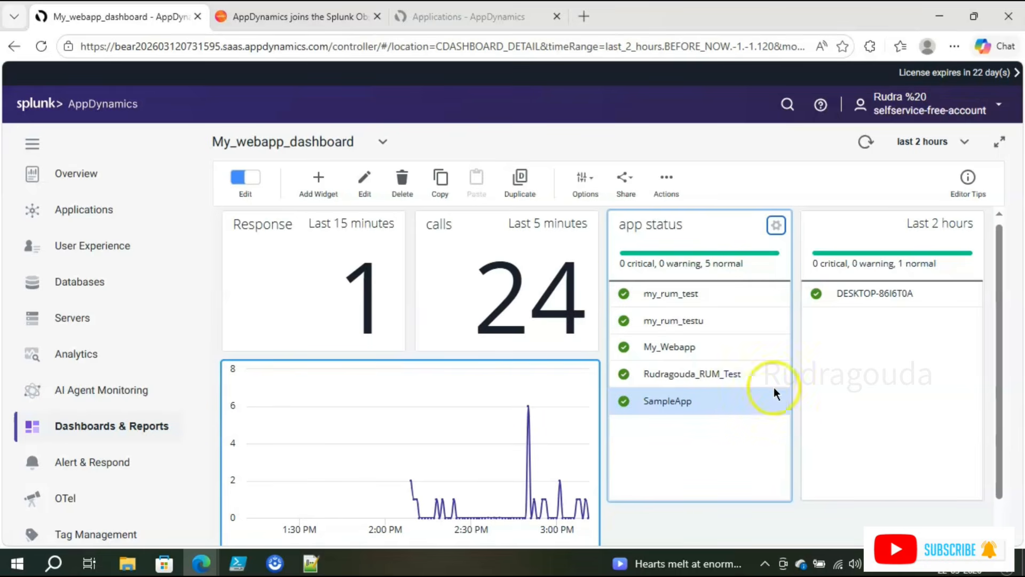
{"action": "left_click", "coordinate": [675, 195]}
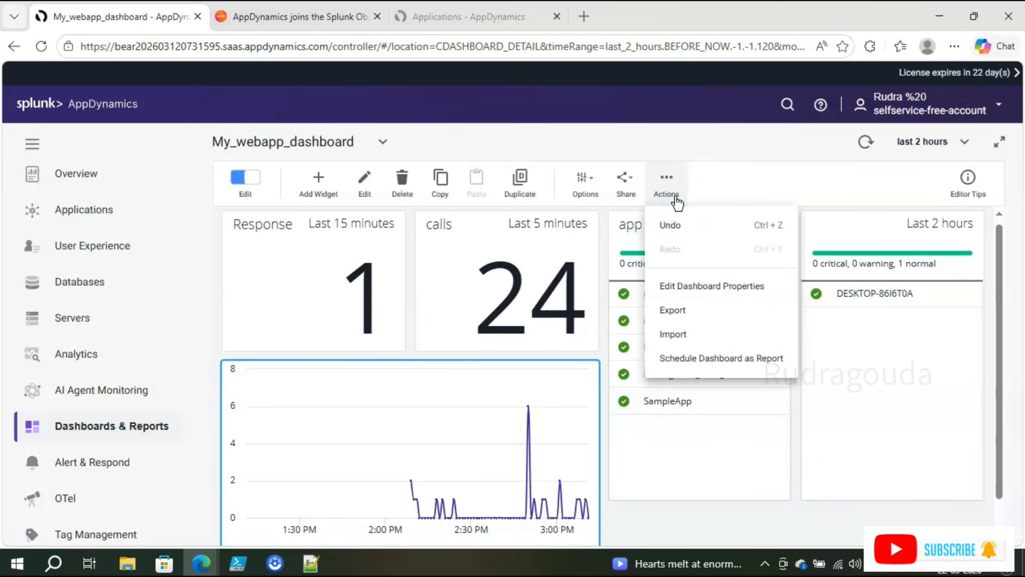
{"action": "left_click", "coordinate": [747, 140]}
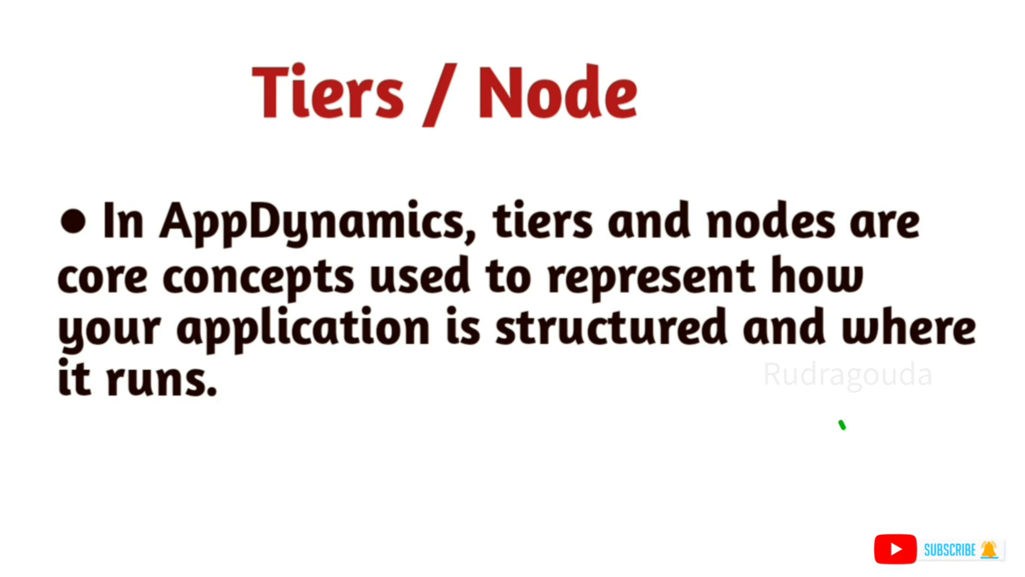
Step: Underline Tiers and Node in green and handwrite 'A → T.' below the bullet
{"action": "left_click_drag", "start_coordinate": [260, 135], "coordinate": [330, 140]}
{"action": "left_click_drag", "start_coordinate": [479, 137], "coordinate": [582, 141]}
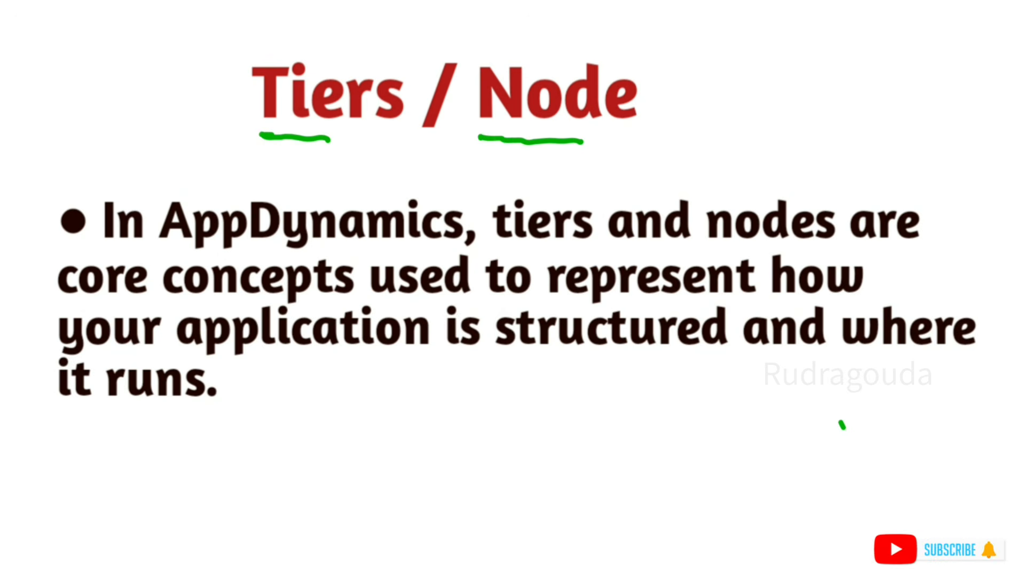
{"action": "mouse_move", "coordinate": [598, 394]}
{"action": "left_mouse_down"}
{"action": "mouse_move", "coordinate": [595, 423]}
{"action": "mouse_move", "coordinate": [614, 421]}
{"action": "left_mouse_up"}
{"action": "left_click_drag", "start_coordinate": [592, 412], "coordinate": [687, 404]}
{"action": "mouse_move", "coordinate": [678, 386]}
{"action": "left_mouse_down"}
{"action": "mouse_move", "coordinate": [689, 412]}
{"action": "mouse_move", "coordinate": [679, 411]}
{"action": "left_mouse_up"}
{"action": "mouse_move", "coordinate": [737, 394]}
{"action": "left_mouse_down"}
{"action": "mouse_move", "coordinate": [732, 428]}
{"action": "mouse_move", "coordinate": [738, 393]}
{"action": "left_mouse_up"}
{"action": "left_click", "coordinate": [756, 409]}
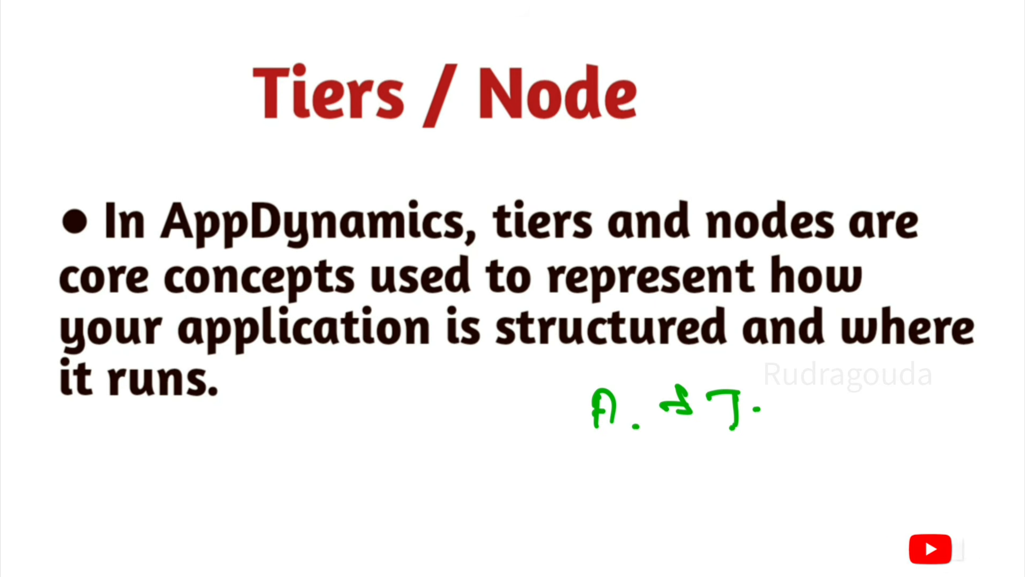